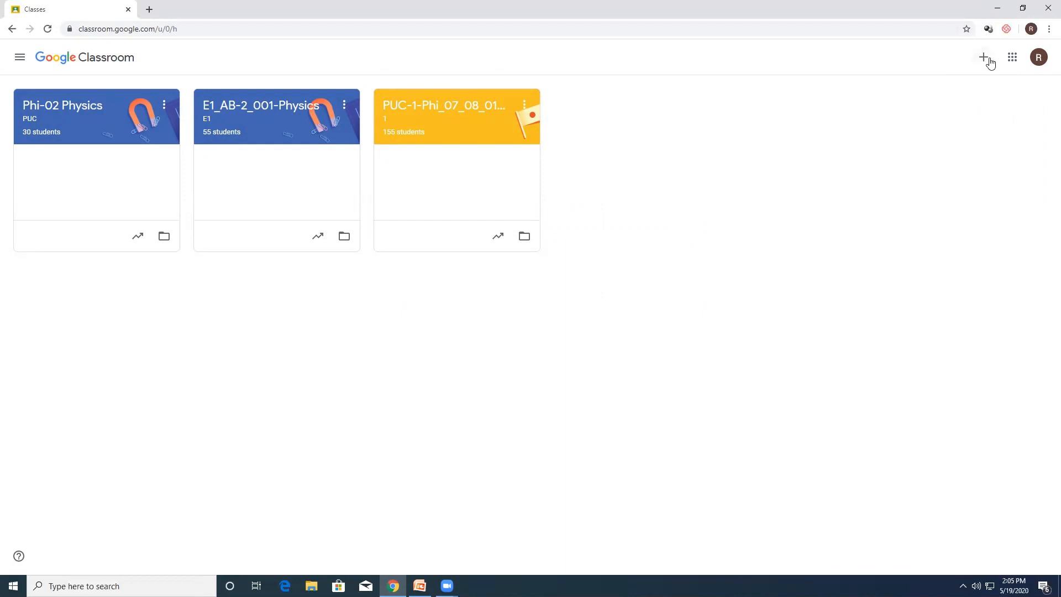
Step: Start creating a new class named "Demo Google Classroom" with section A
{"action": "left_click", "coordinate": [985, 60]}
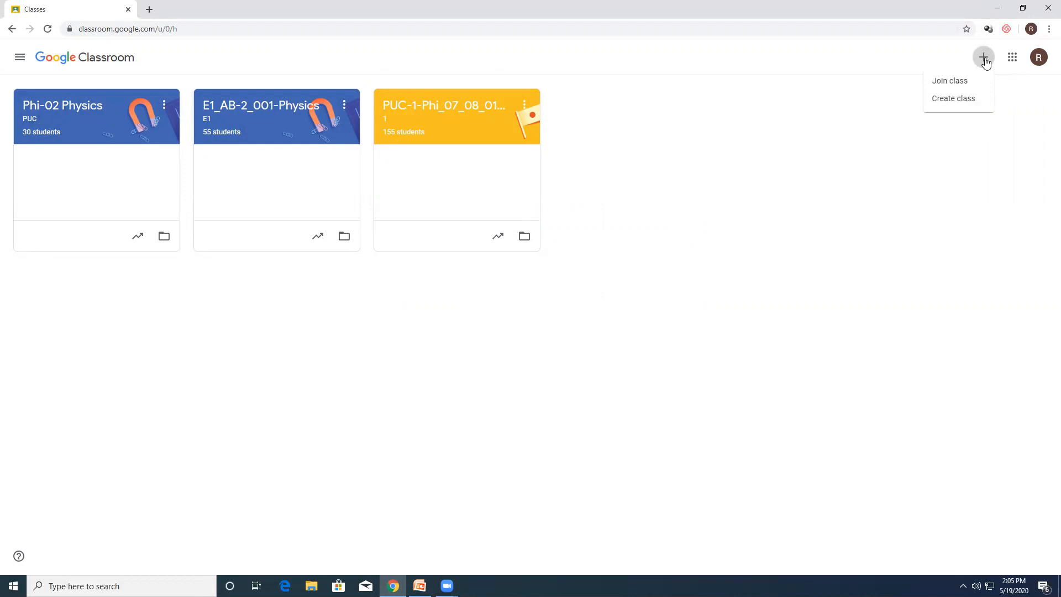
{"action": "left_click", "coordinate": [961, 105]}
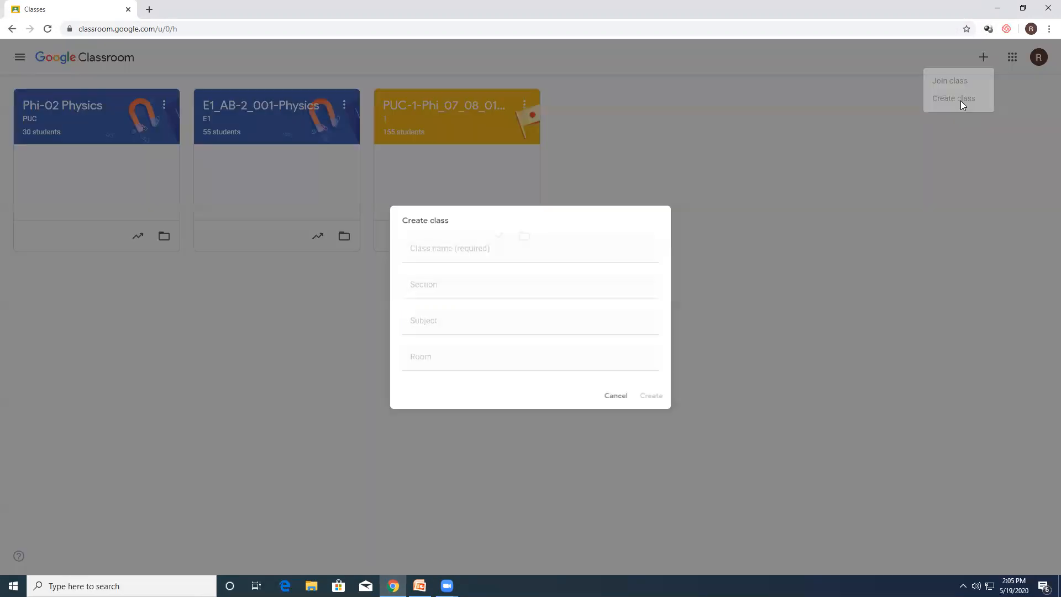
{"action": "left_click", "coordinate": [450, 246]}
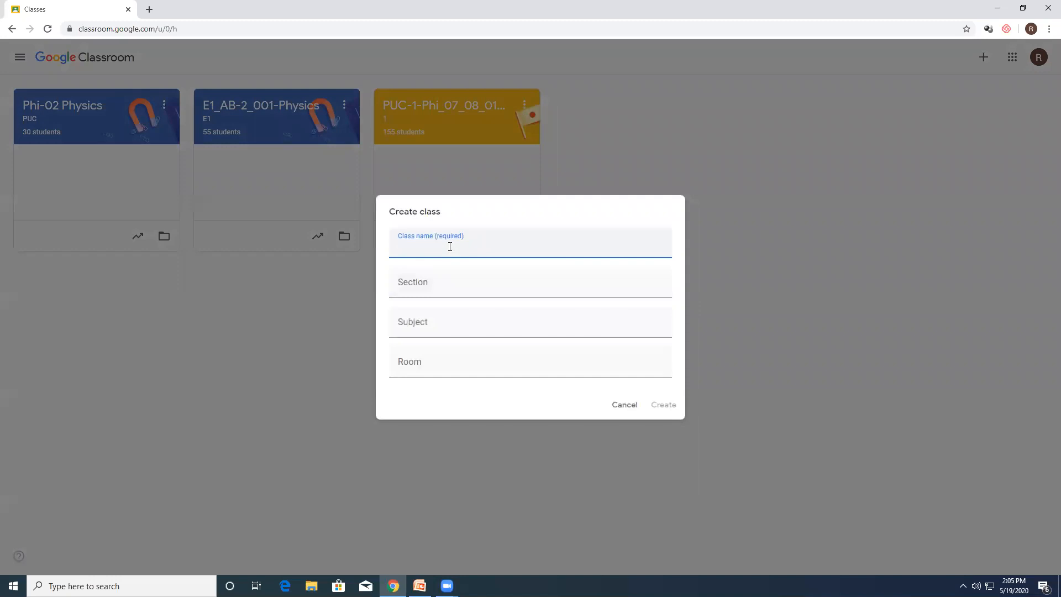
{"action": "type", "text": "Demo Google Classroom"}
{"action": "left_click", "coordinate": [423, 285]}
{"action": "type", "text": "A"}
Step: Set the class subject to "ICT Tools in Education", leave the room empty, and create the class
{"action": "left_click", "coordinate": [427, 326]}
{"action": "type", "text": "IC"}
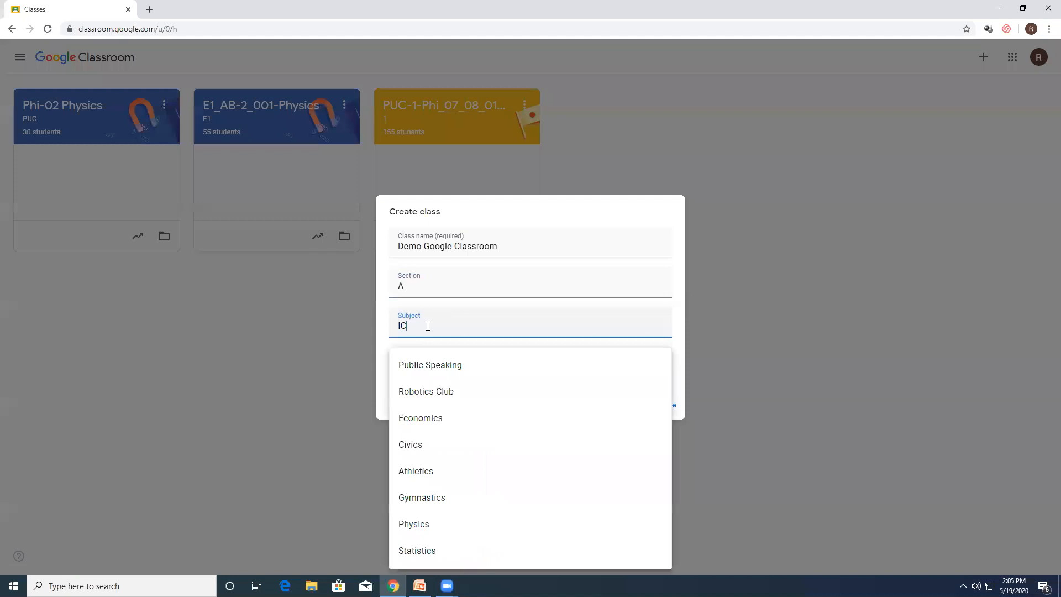
{"action": "type", "text": "T Tool"}
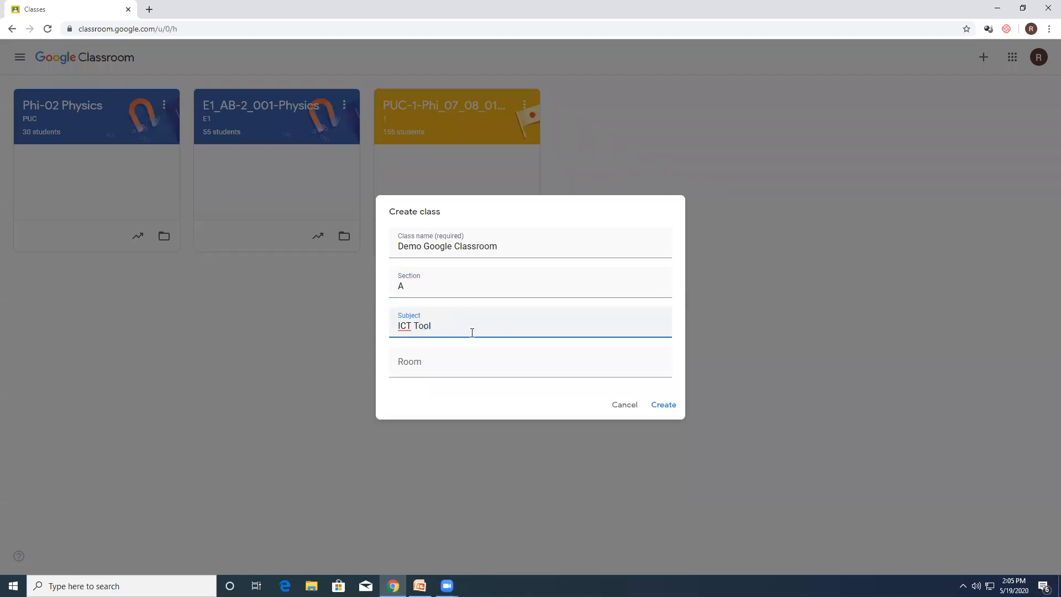
{"action": "type", "text": "s inj Education"}
{"action": "left_click", "coordinate": [449, 325]}
{"action": "key", "text": "BackSpace"}
{"action": "left_click", "coordinate": [422, 365]}
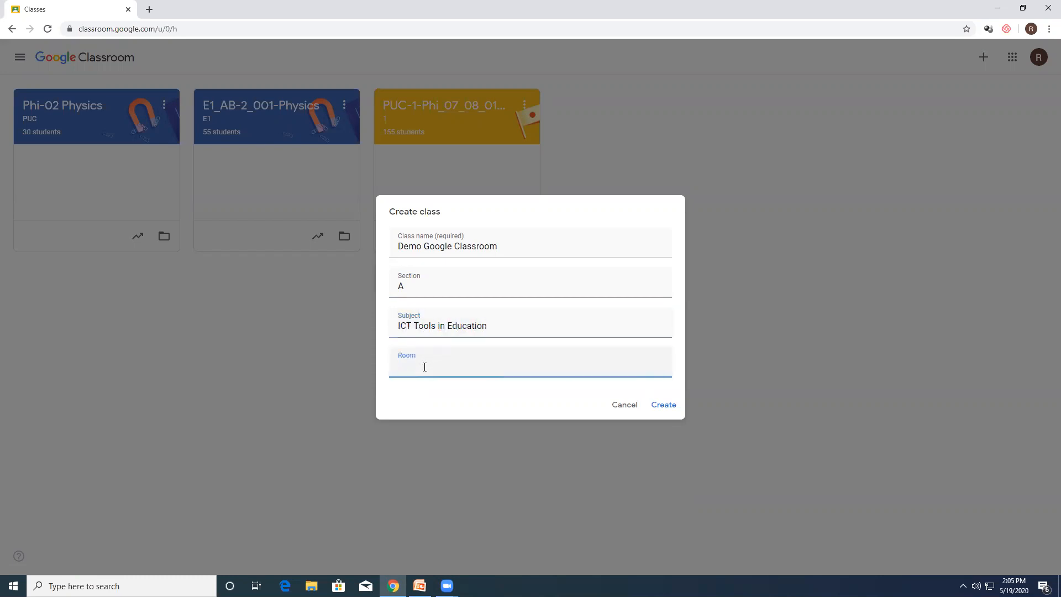
{"action": "left_click", "coordinate": [665, 404]}
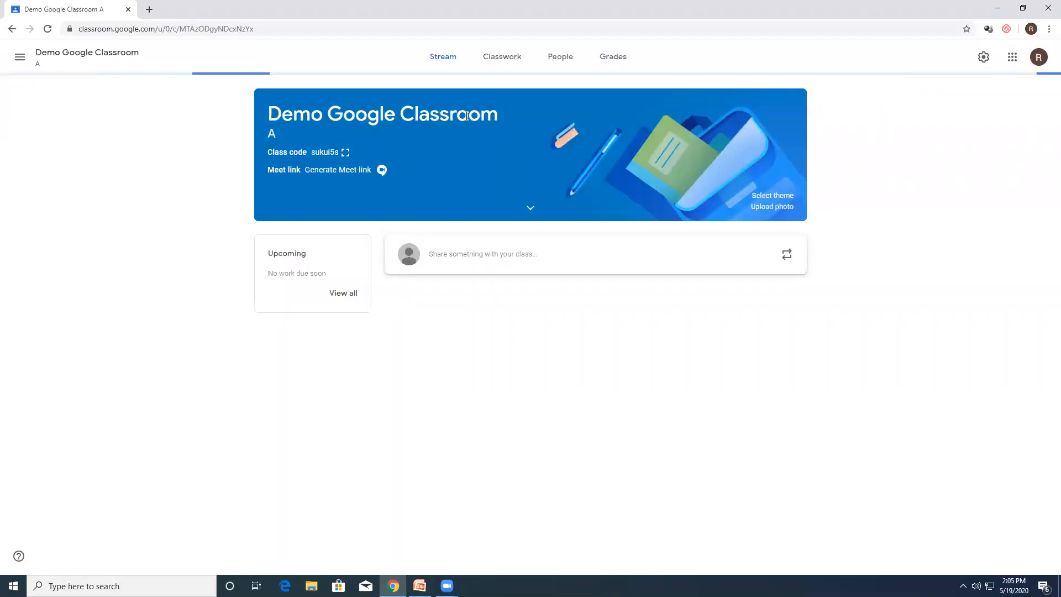
Step: Display the new class's code enlarged, copy it, and close the code display
{"action": "left_click", "coordinate": [345, 152]}
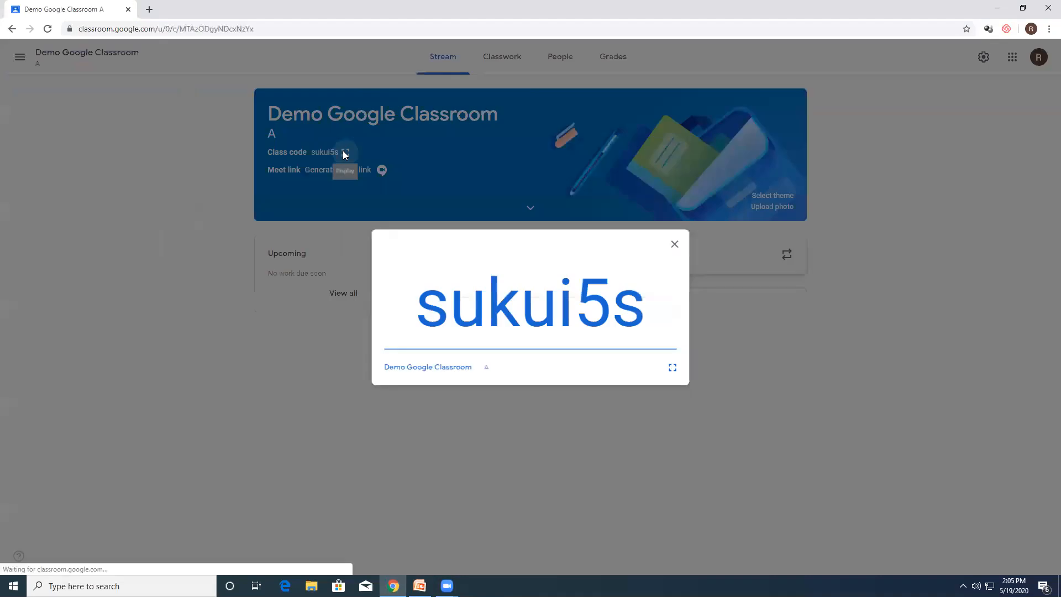
{"action": "left_click_drag", "start_coordinate": [651, 313], "coordinate": [411, 326]}
{"action": "right_click", "coordinate": [485, 299]}
{"action": "left_click", "coordinate": [503, 306]}
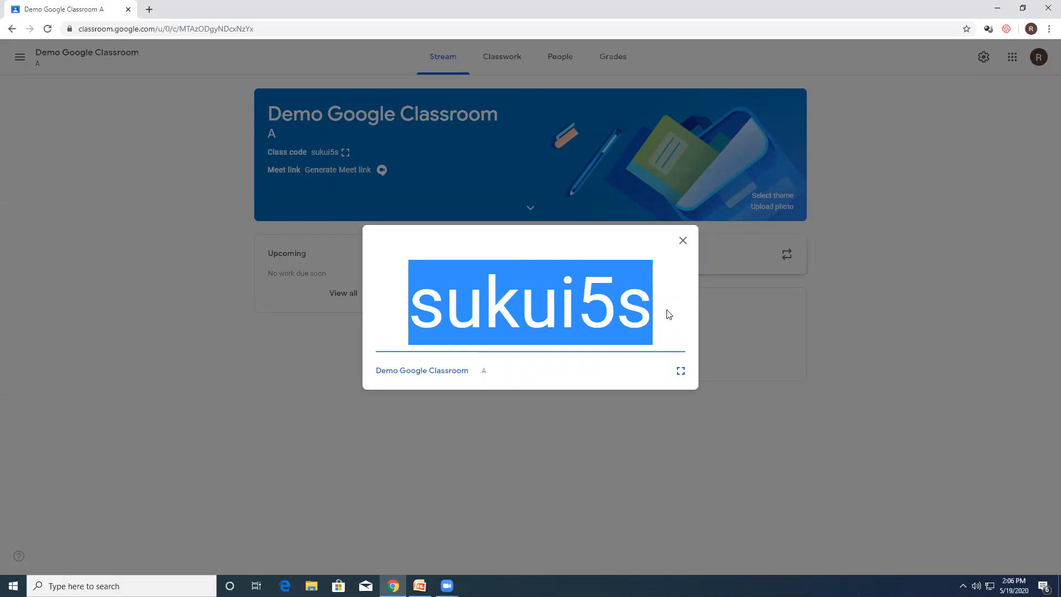
{"action": "left_click", "coordinate": [684, 243]}
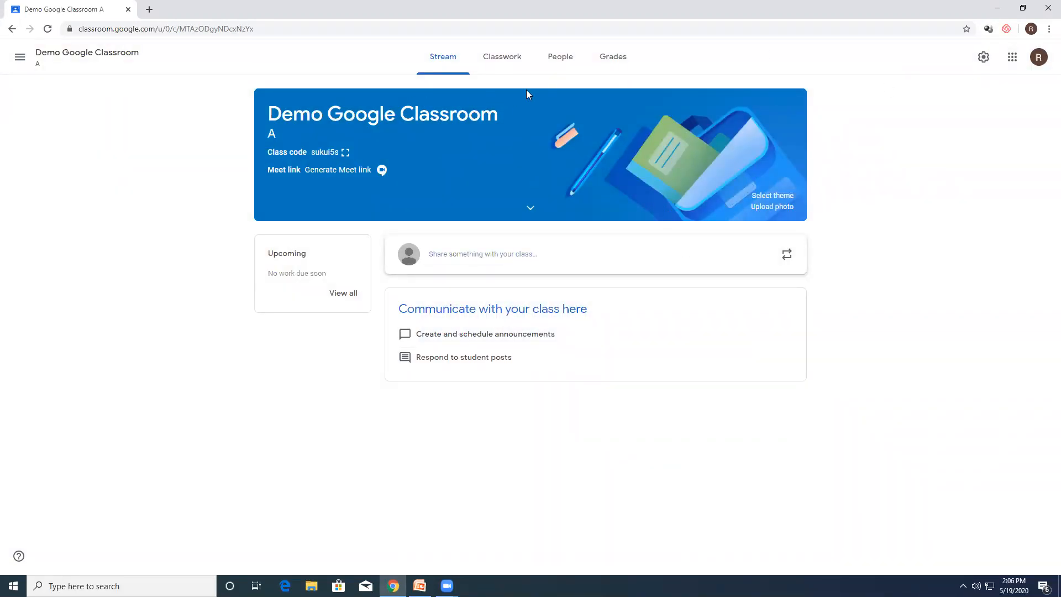
Step: Switch to the HOD PHYSICS account and join the class as a student with the copied class code
{"action": "left_click", "coordinate": [1038, 59]}
{"action": "left_click", "coordinate": [943, 242]}
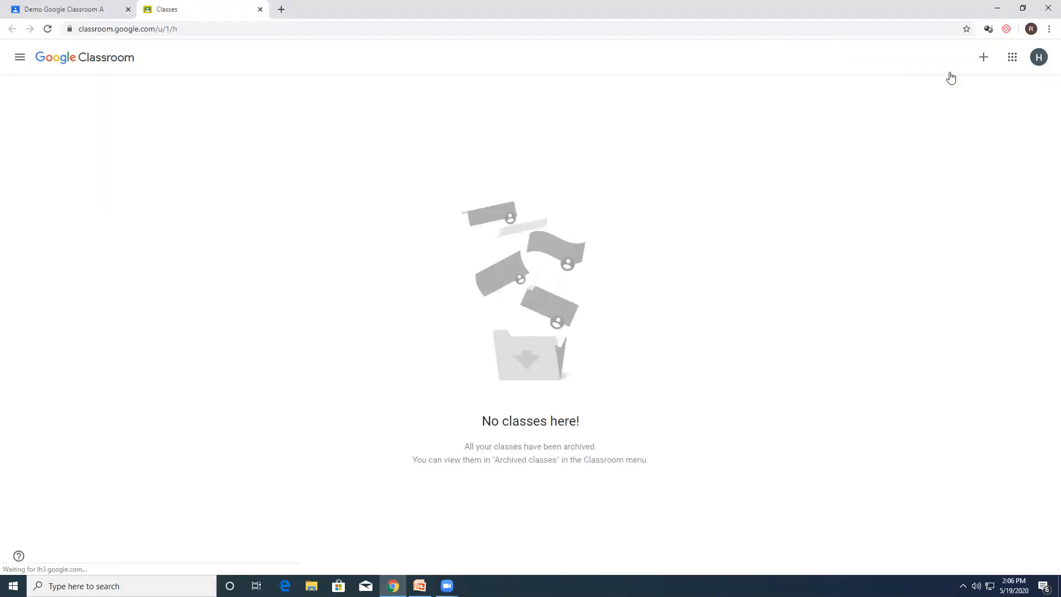
{"action": "left_click", "coordinate": [984, 57]}
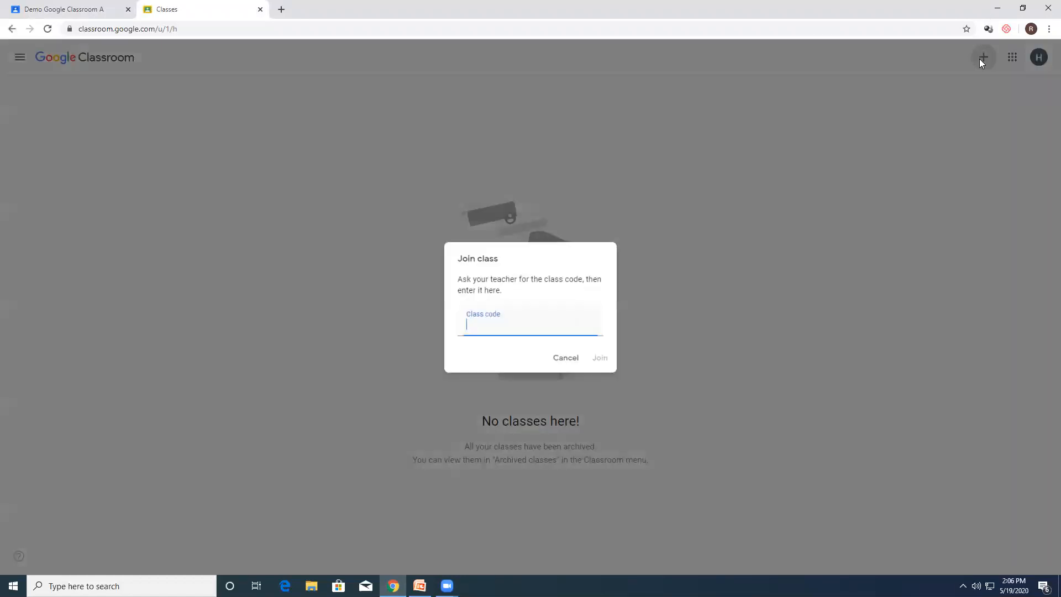
{"action": "key", "text": "ctrl+v"}
{"action": "left_click", "coordinate": [602, 361]}
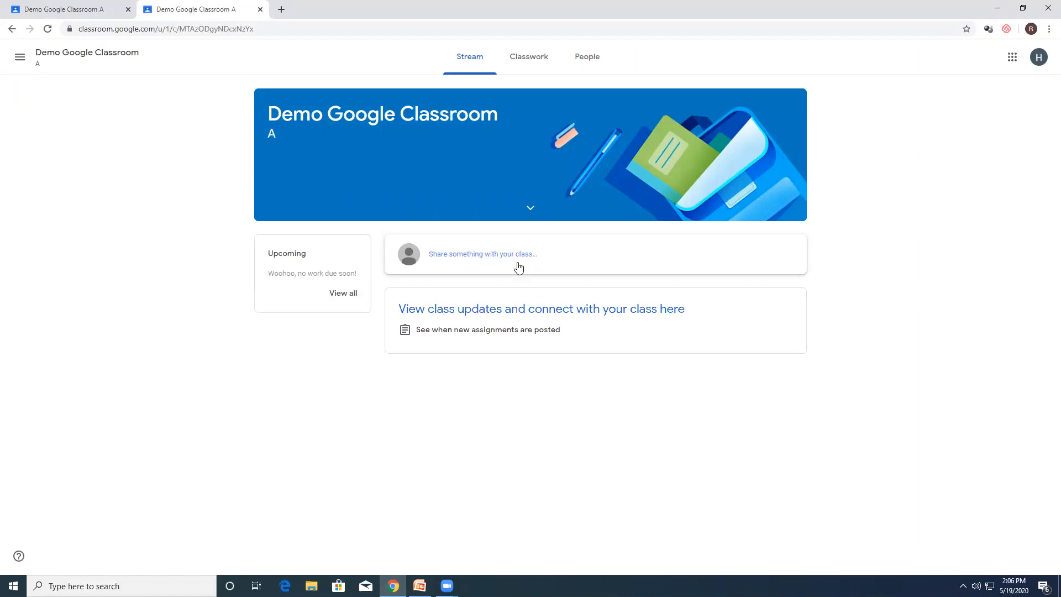
Step: Close the student account's pages and check the class roster from the teacher account before returning to the stream
{"action": "left_click", "coordinate": [1038, 58]}
{"action": "left_click", "coordinate": [932, 235]}
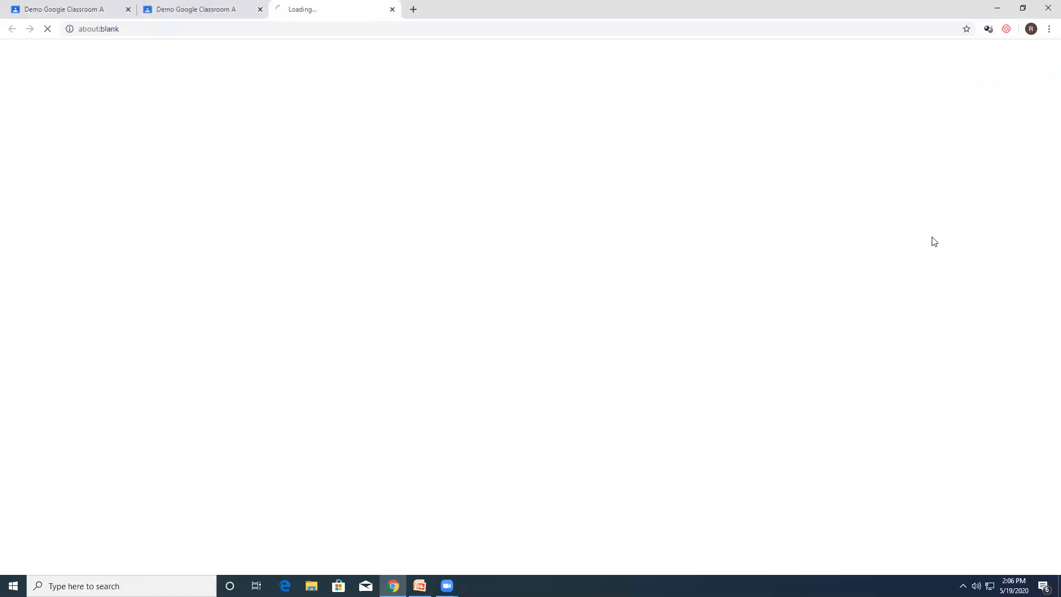
{"action": "left_click", "coordinate": [260, 9]}
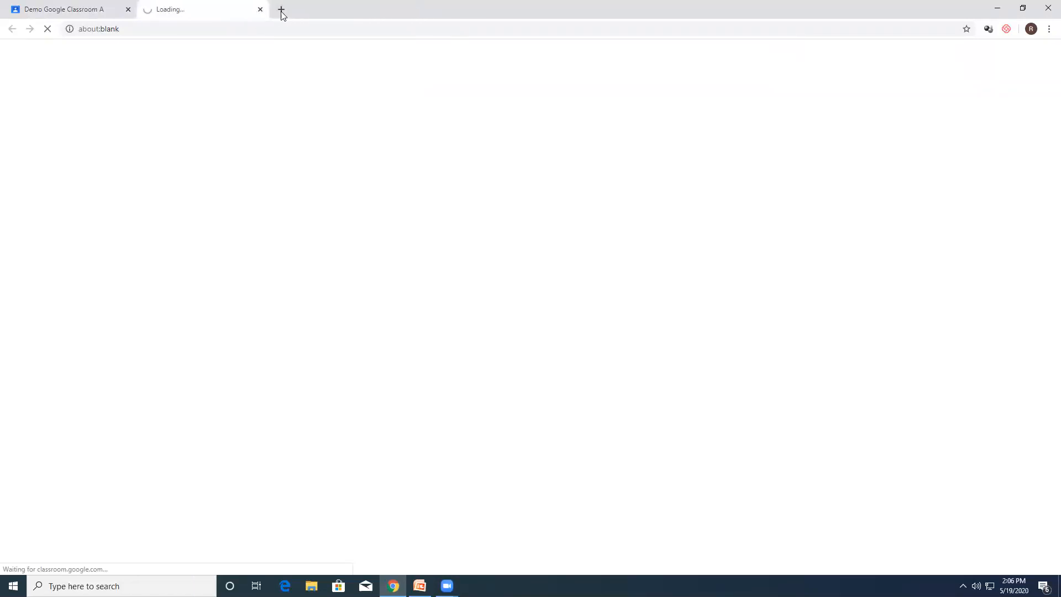
{"action": "left_click", "coordinate": [261, 10]}
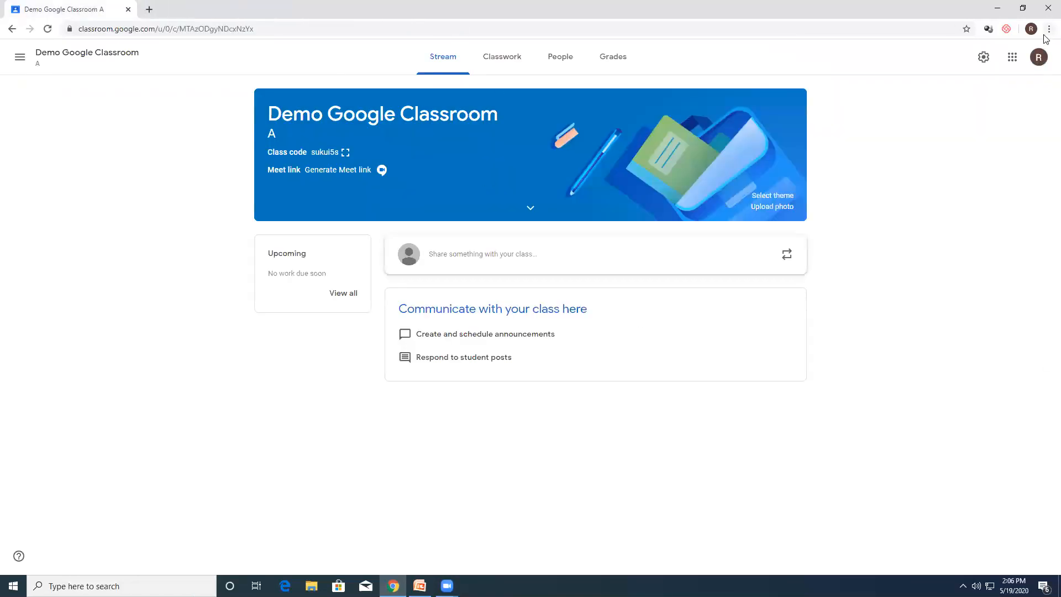
{"action": "left_click", "coordinate": [568, 62]}
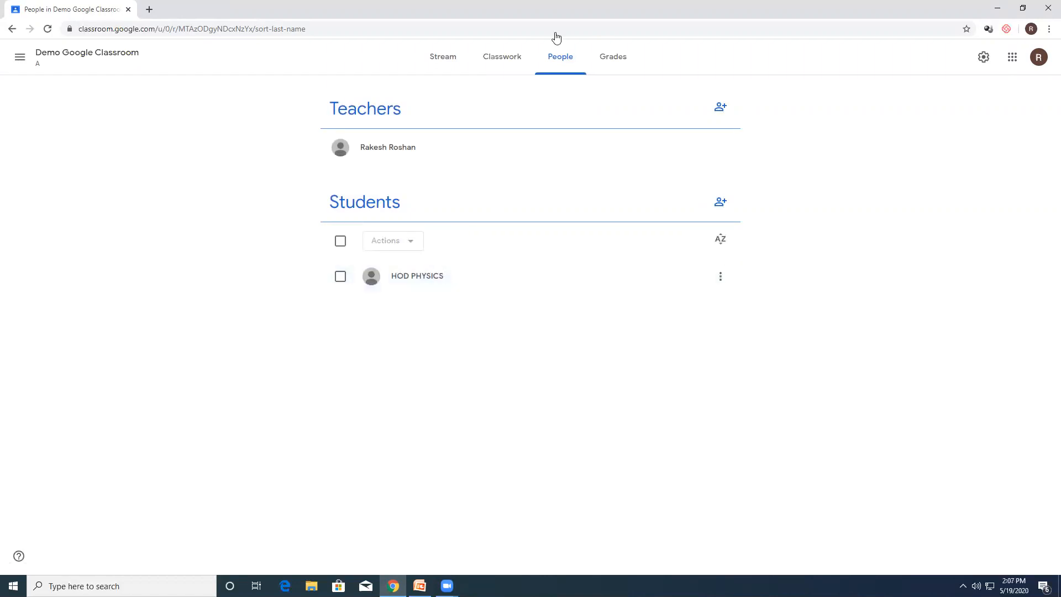
{"action": "left_click", "coordinate": [443, 57]}
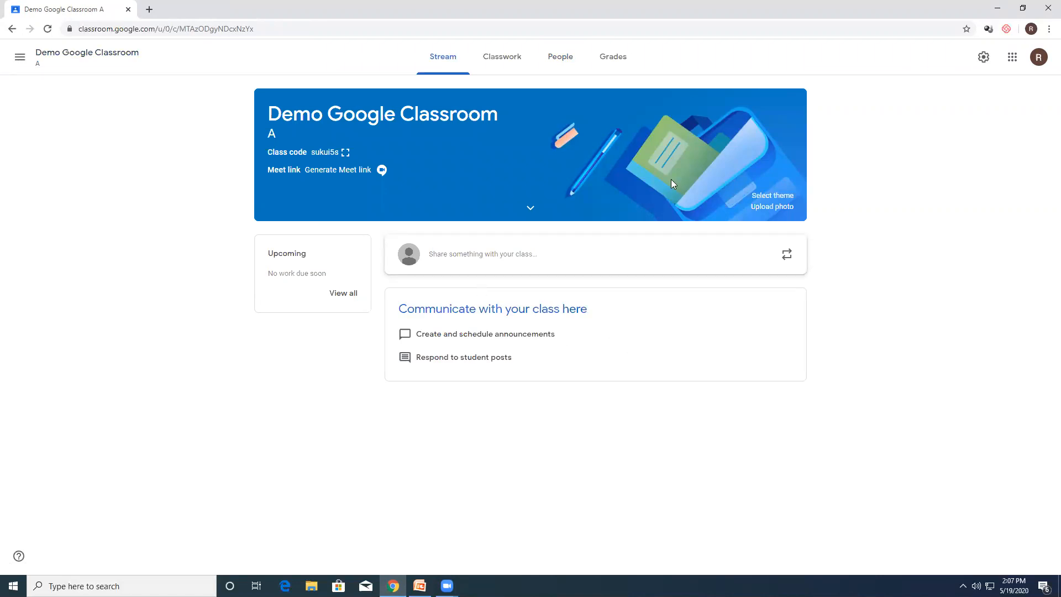
Step: Invite another student to the class by entering the student's e-mail address and sending the invitation
{"action": "left_click", "coordinate": [558, 58]}
{"action": "left_click", "coordinate": [720, 202]}
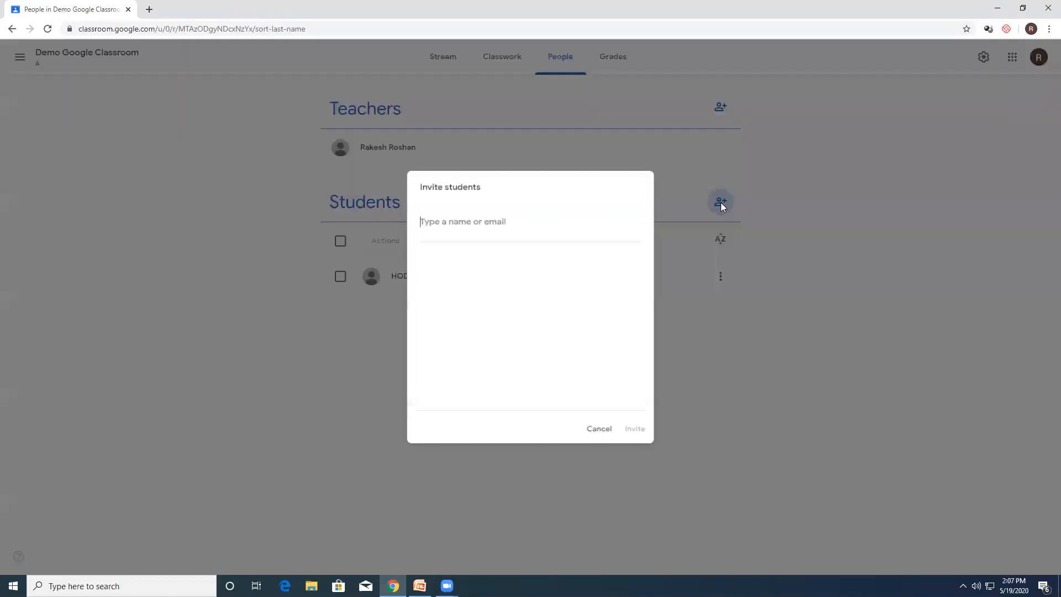
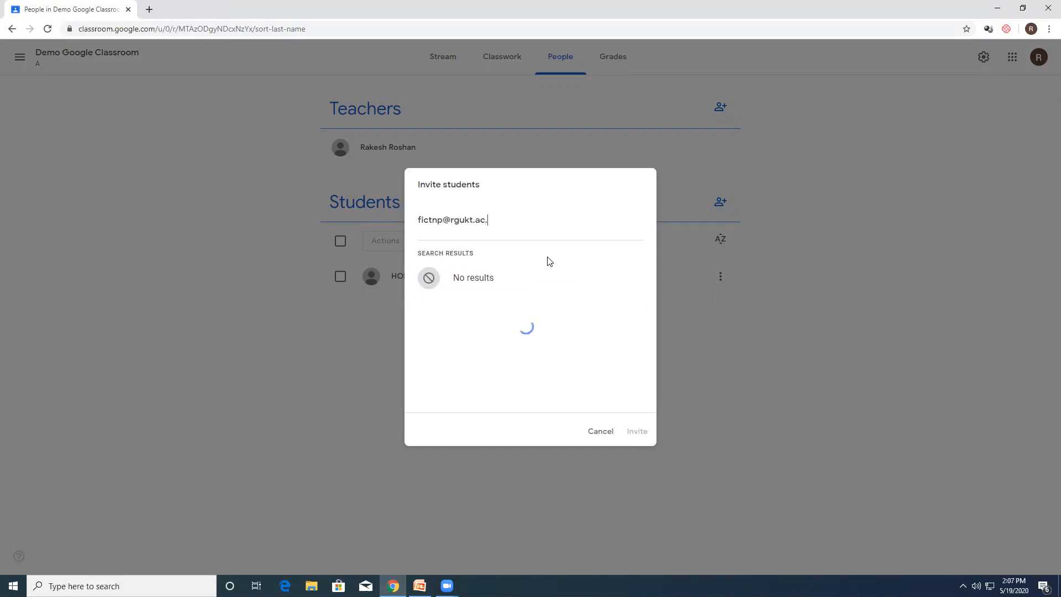
{"action": "left_click", "coordinate": [502, 279]}
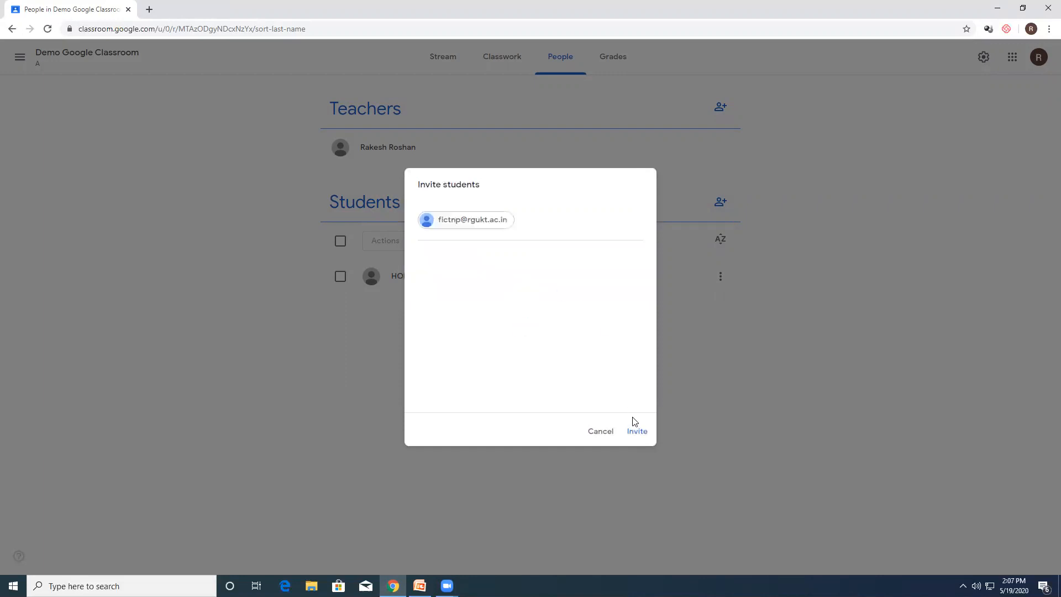
{"action": "left_click", "coordinate": [636, 432]}
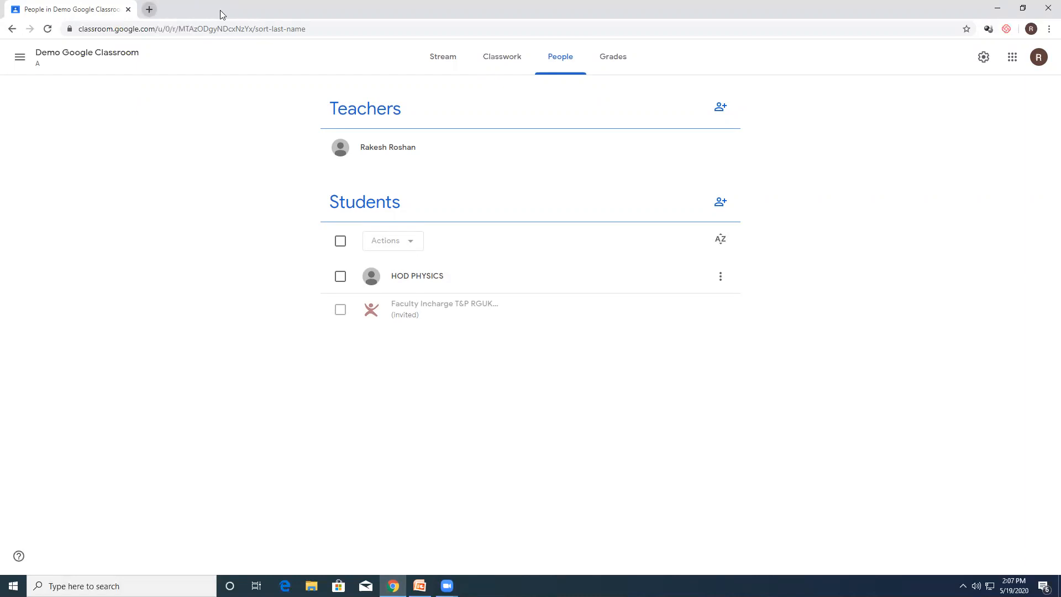
Step: Accept the class invitation from the Faculty Incharge T&P account, close its page, and refresh the teacher's class roster
{"action": "left_click", "coordinate": [1038, 57]}
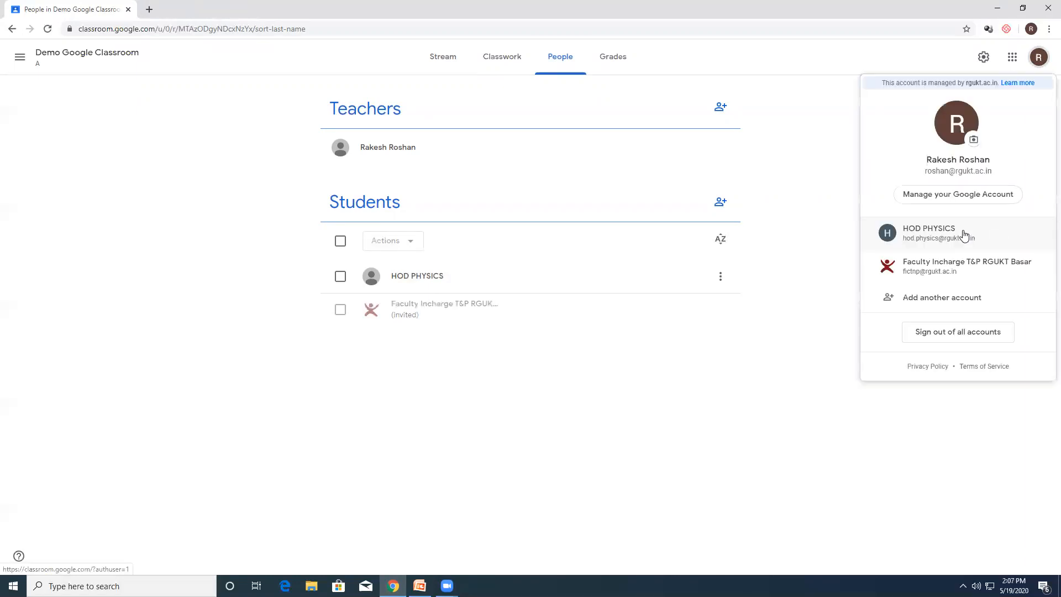
{"action": "left_click", "coordinate": [972, 268]}
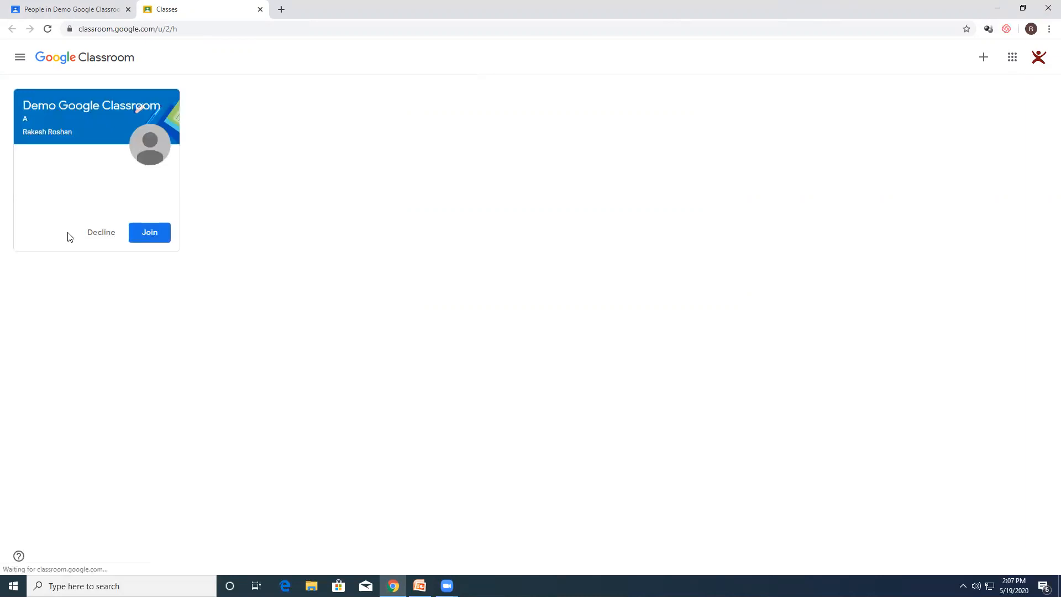
{"action": "left_click", "coordinate": [150, 234]}
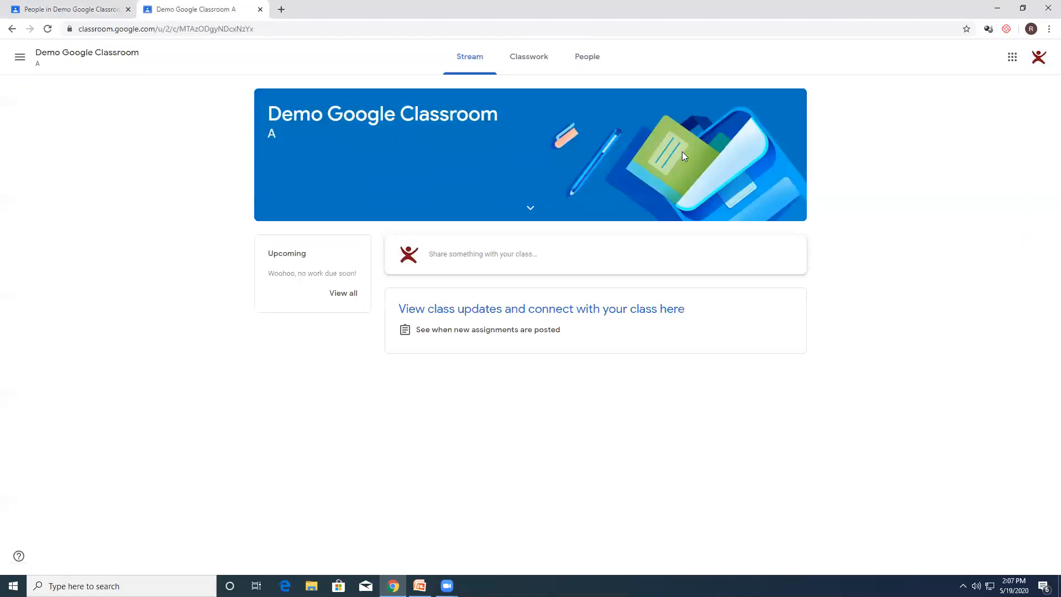
{"action": "key", "text": "ctrl+w"}
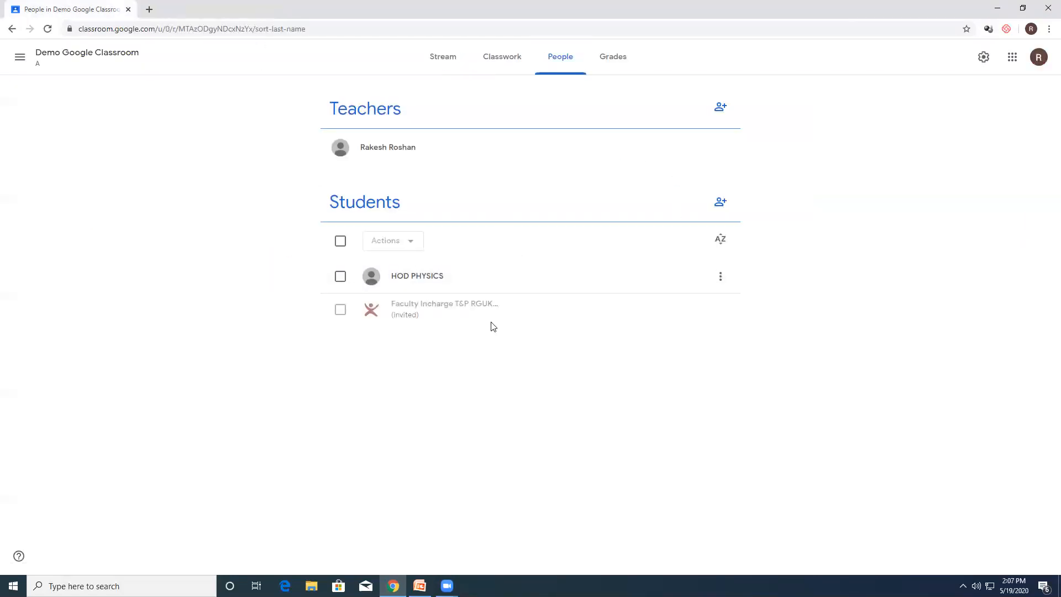
{"action": "key", "text": "F5"}
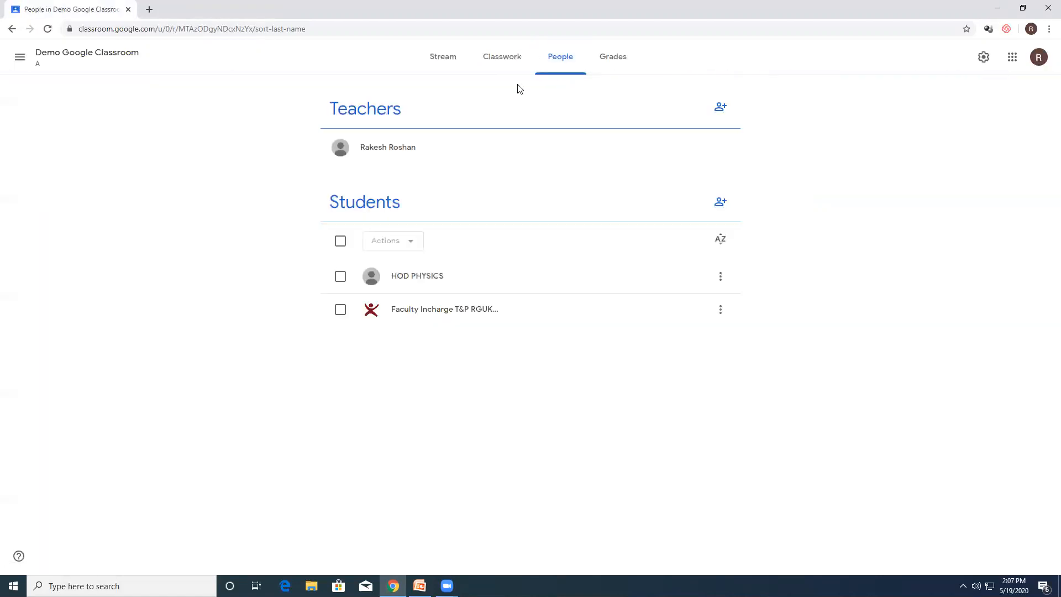
Step: Post the announcement "Hey , Welcome to my class" to all students in the class stream
{"action": "left_click", "coordinate": [50, 58]}
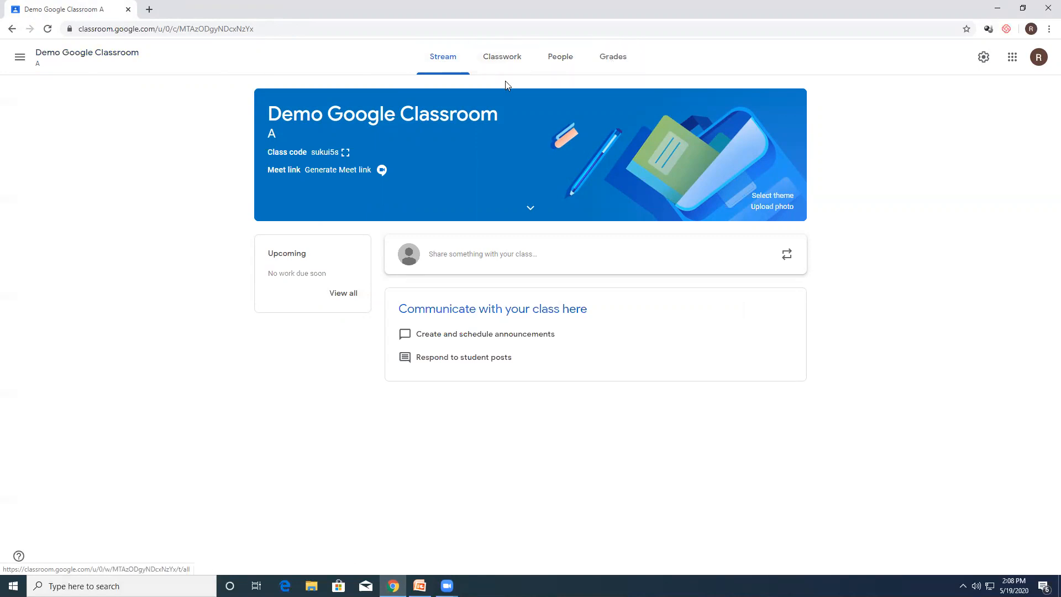
{"action": "left_click", "coordinate": [467, 257]}
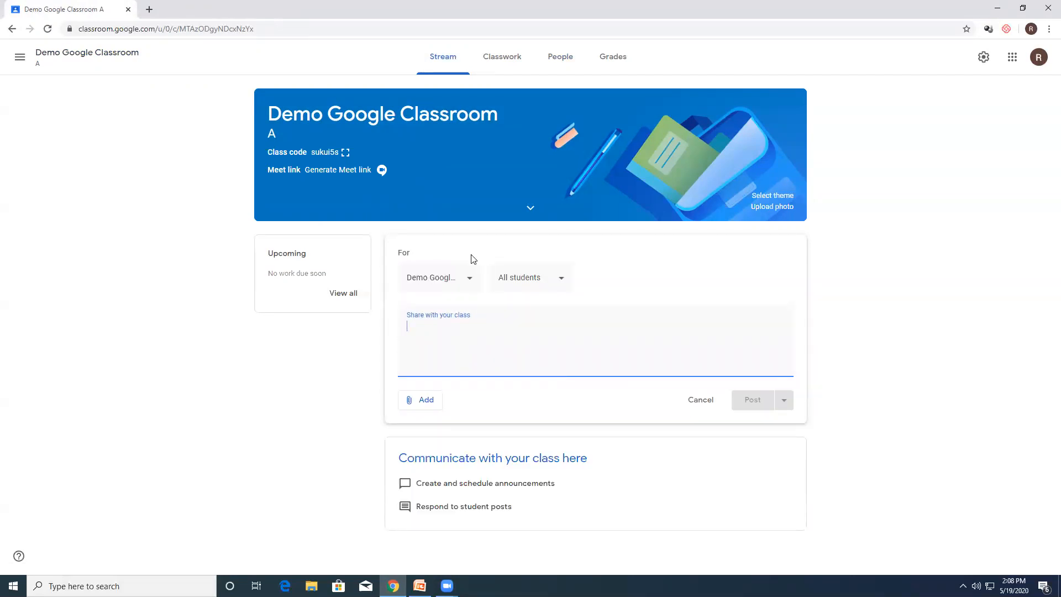
{"action": "type", "text": "He"}
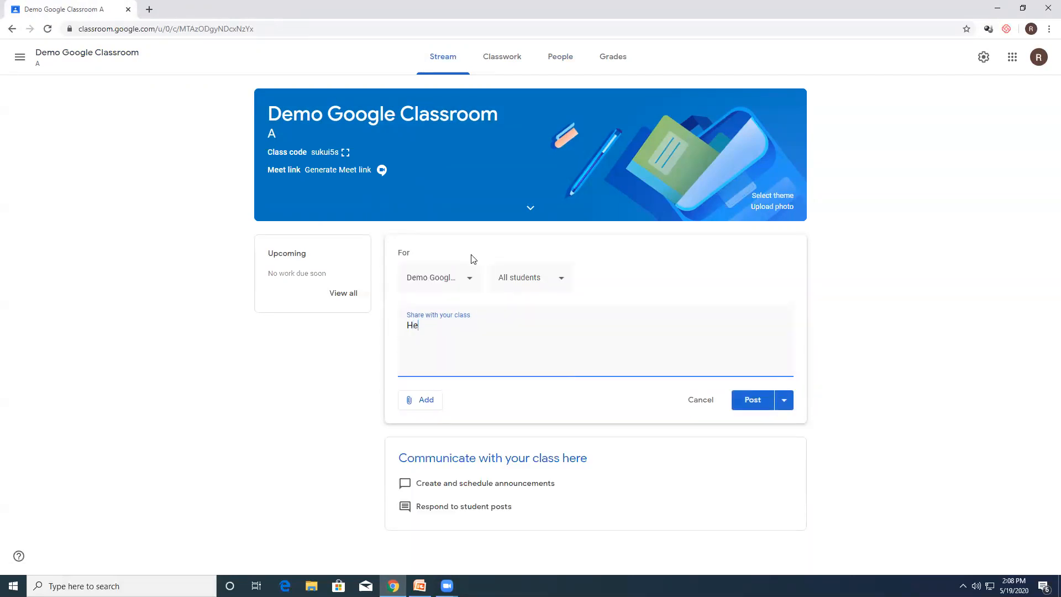
{"action": "type", "text": "y , Welcome to my class"}
{"action": "left_click", "coordinate": [748, 404]}
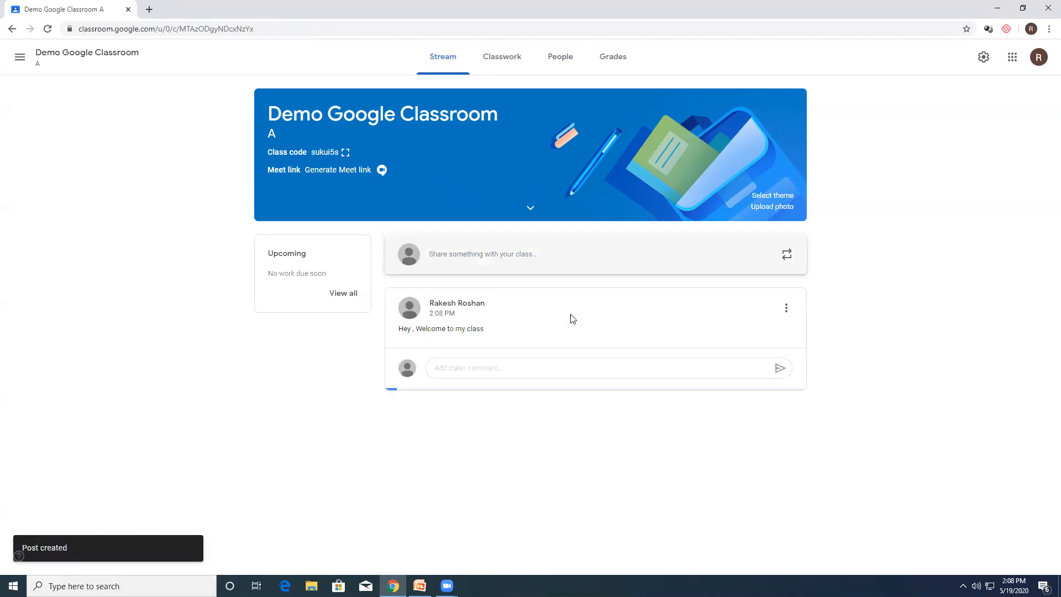
Step: Draft a second stream announcement for all students reading "Hi all, Pls find the syllabus for this semester"
{"action": "left_click", "coordinate": [481, 256]}
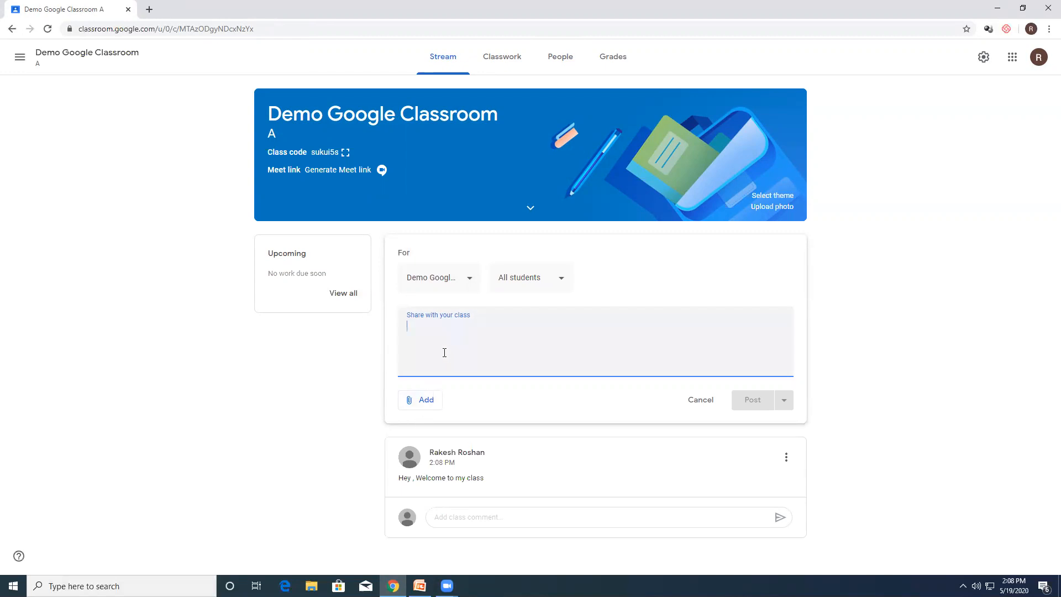
{"action": "type", "text": "Hi"}
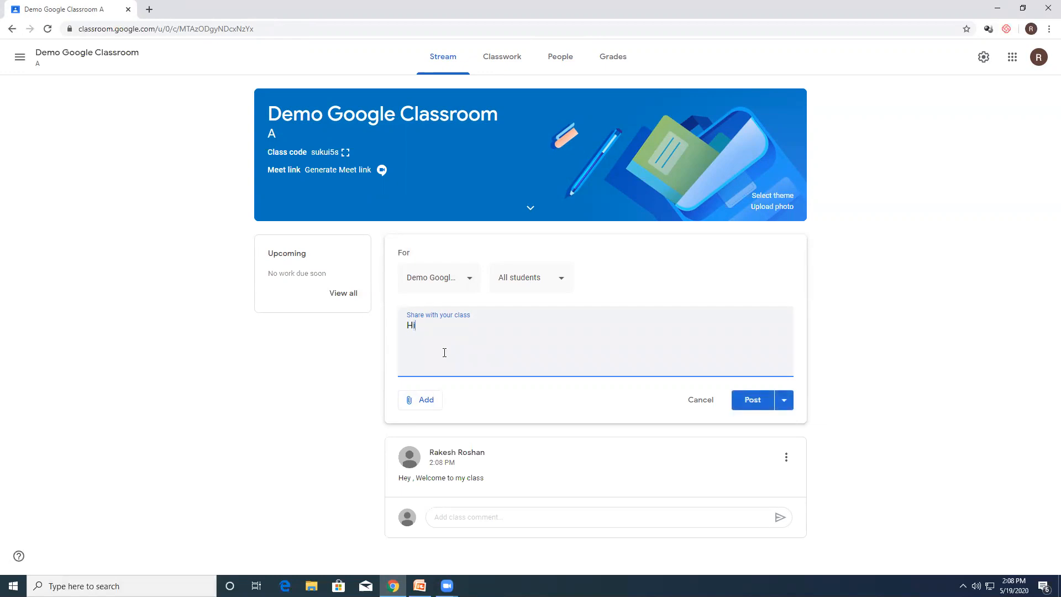
{"action": "type", "text": " all, Pls find the syllabus for this semester"}
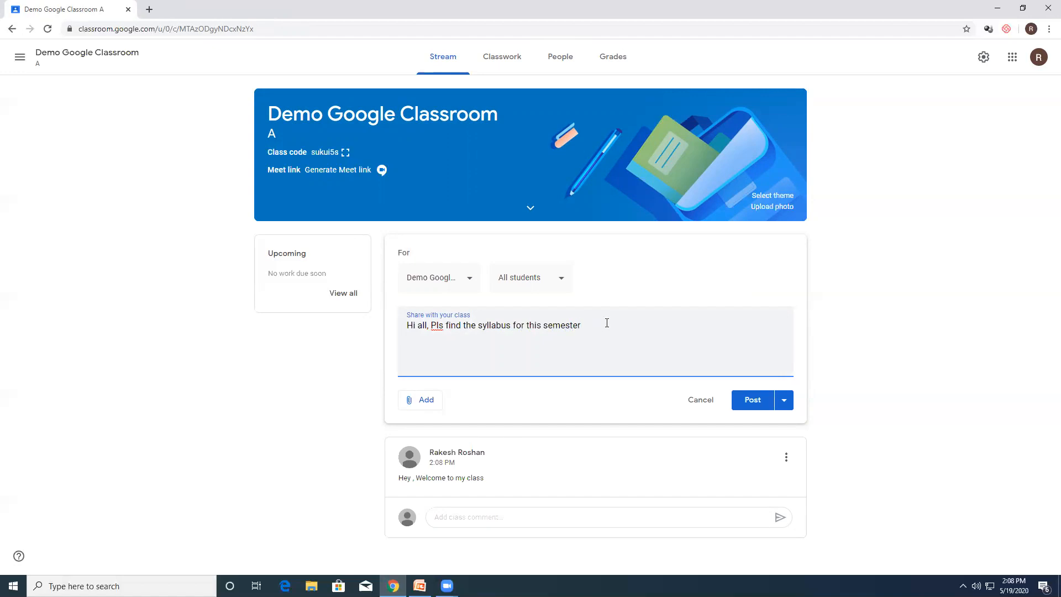
Step: Attach ICT_Syllabus.pdf from the Syllabus folder to the drafted syllabus announcement and post it to the class stream
{"action": "left_click", "coordinate": [426, 401]}
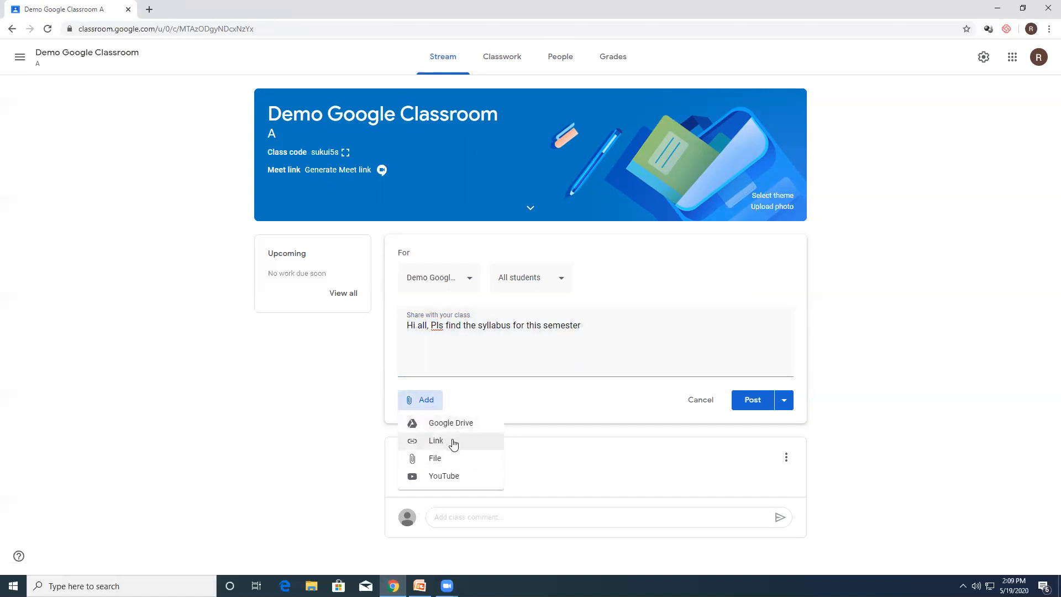
{"action": "left_click", "coordinate": [444, 463]}
{"action": "left_click", "coordinate": [509, 324]}
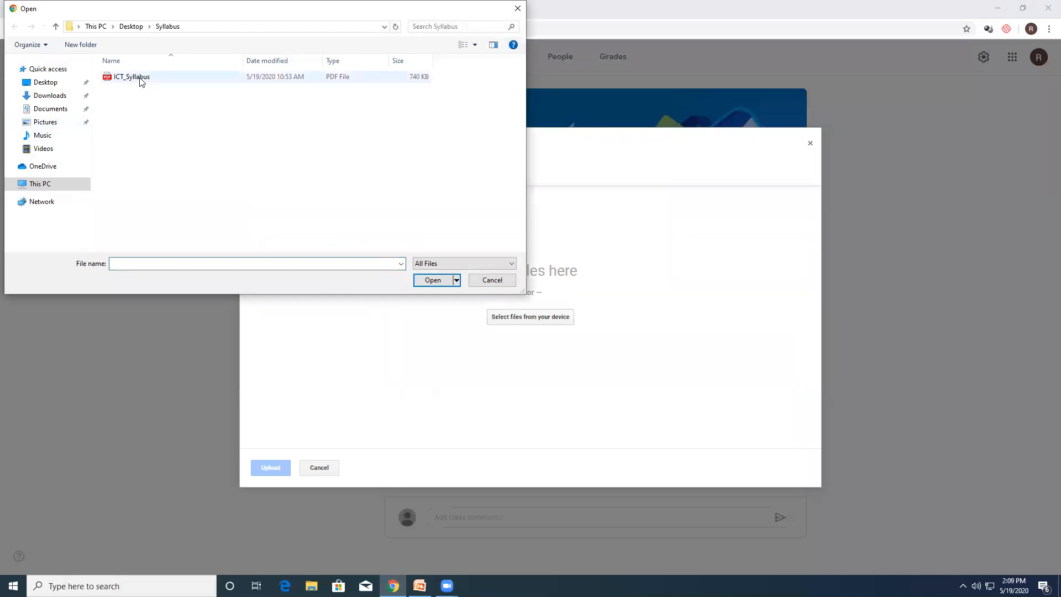
{"action": "double_click", "coordinate": [142, 82]}
{"action": "left_click", "coordinate": [271, 467]}
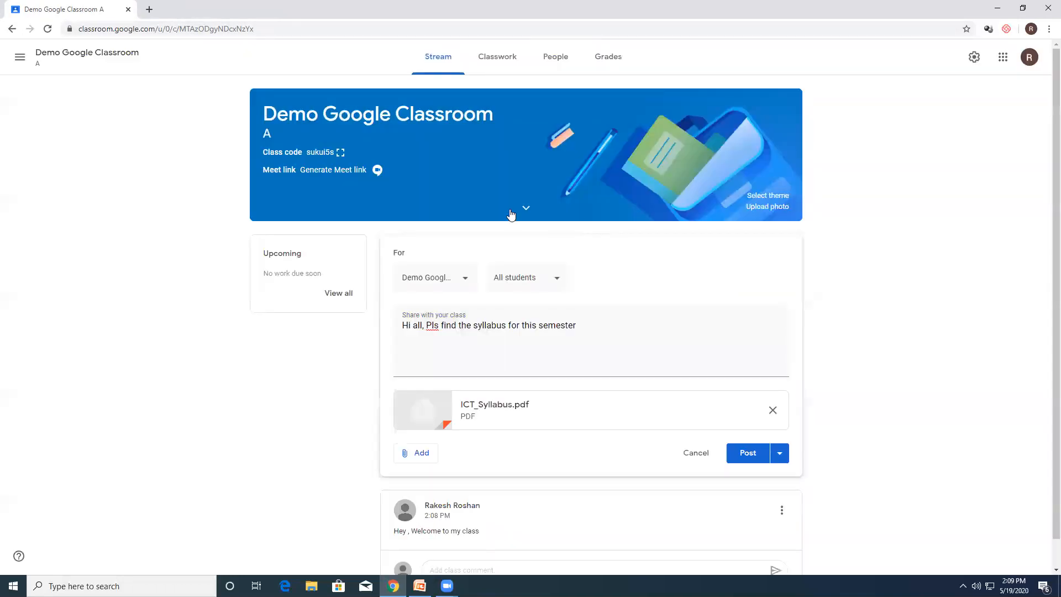
{"action": "left_click", "coordinate": [747, 454]}
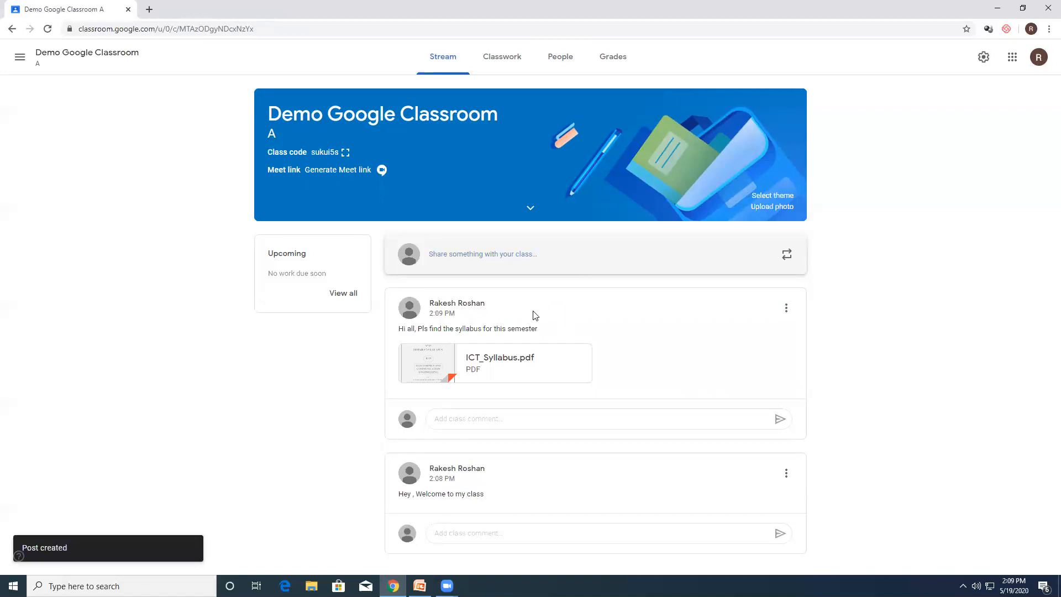
Step: Start a new stream announcement and examine its web link and YouTube attachment options, including adding a video by URL
{"action": "left_click", "coordinate": [540, 260]}
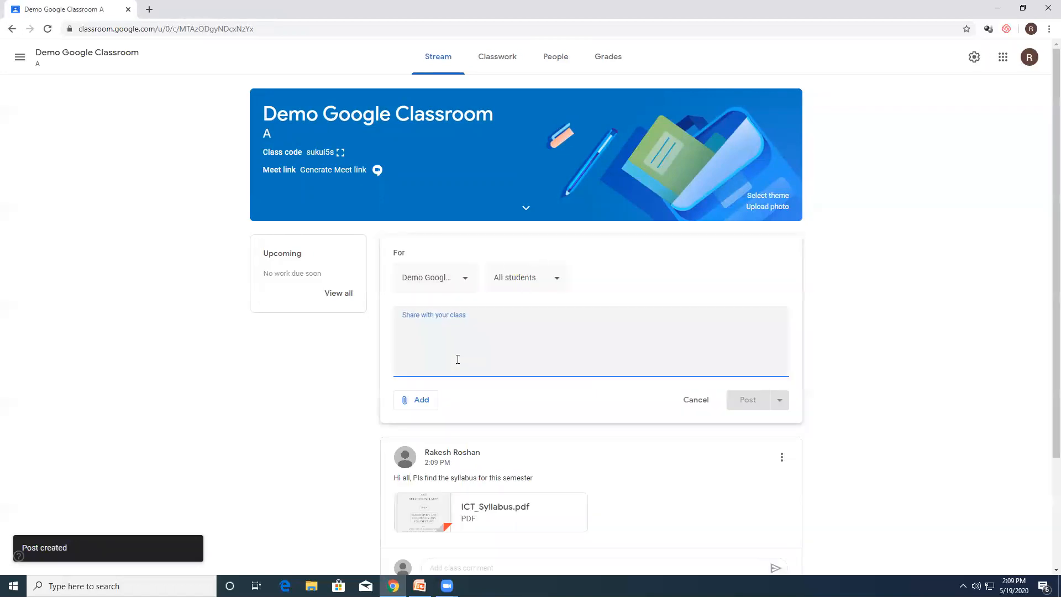
{"action": "left_click", "coordinate": [422, 404]}
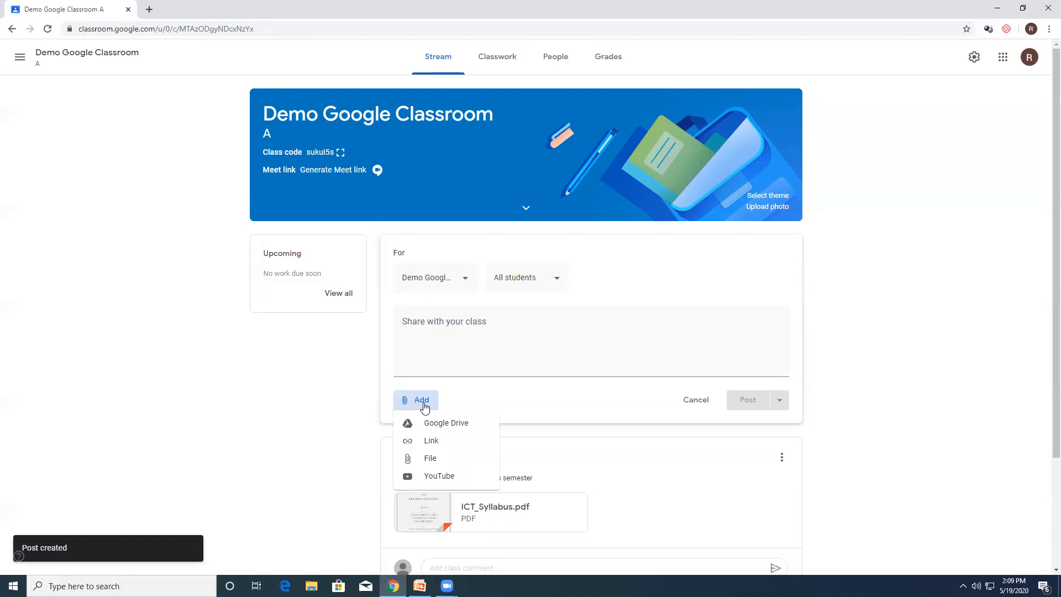
{"action": "left_click", "coordinate": [431, 442]}
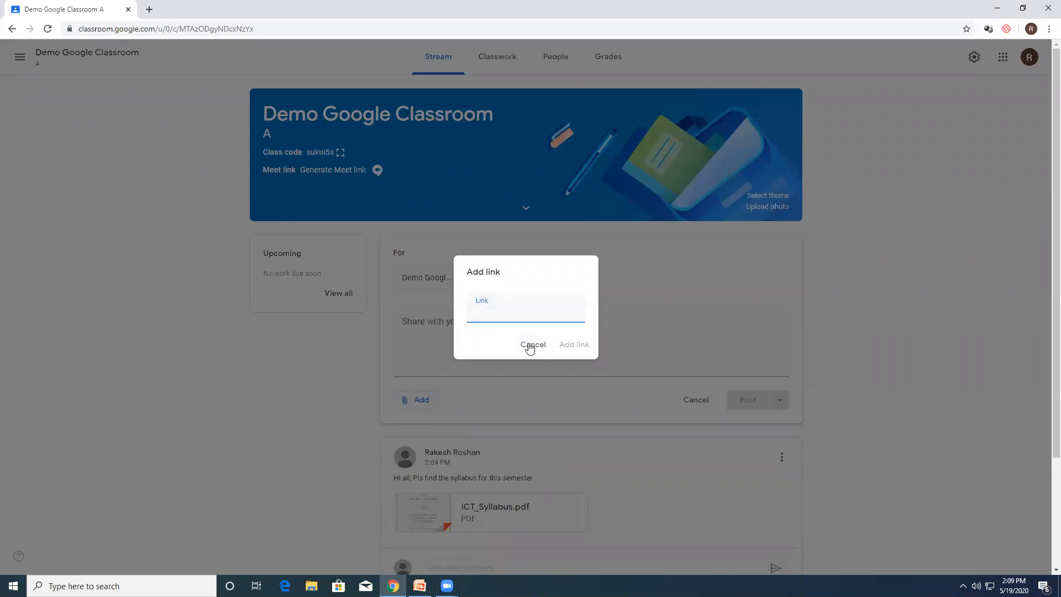
{"action": "left_click", "coordinate": [529, 346]}
{"action": "left_click", "coordinate": [423, 400]}
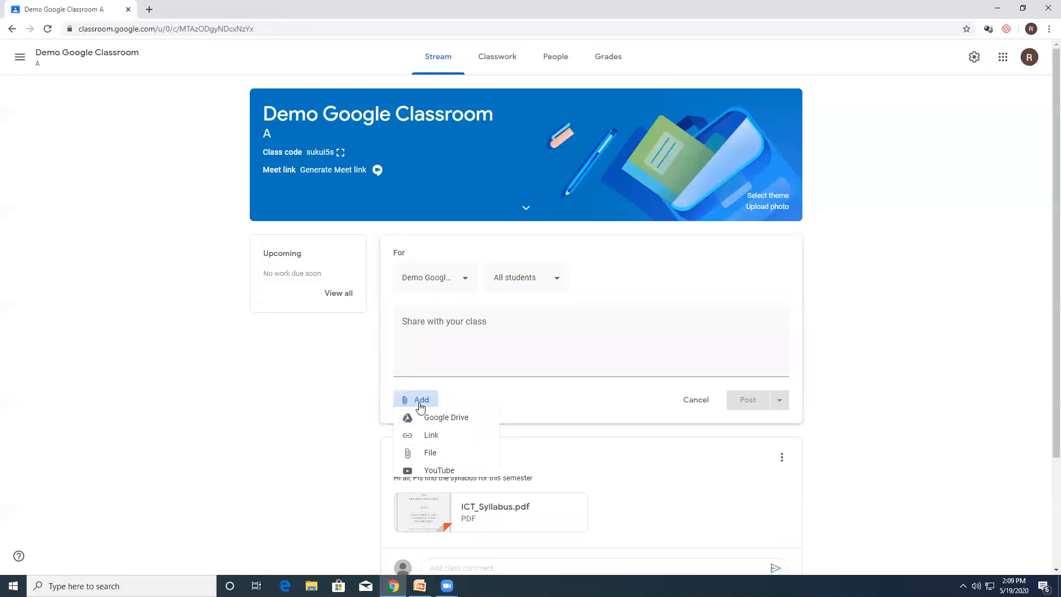
{"action": "left_click", "coordinate": [442, 475]}
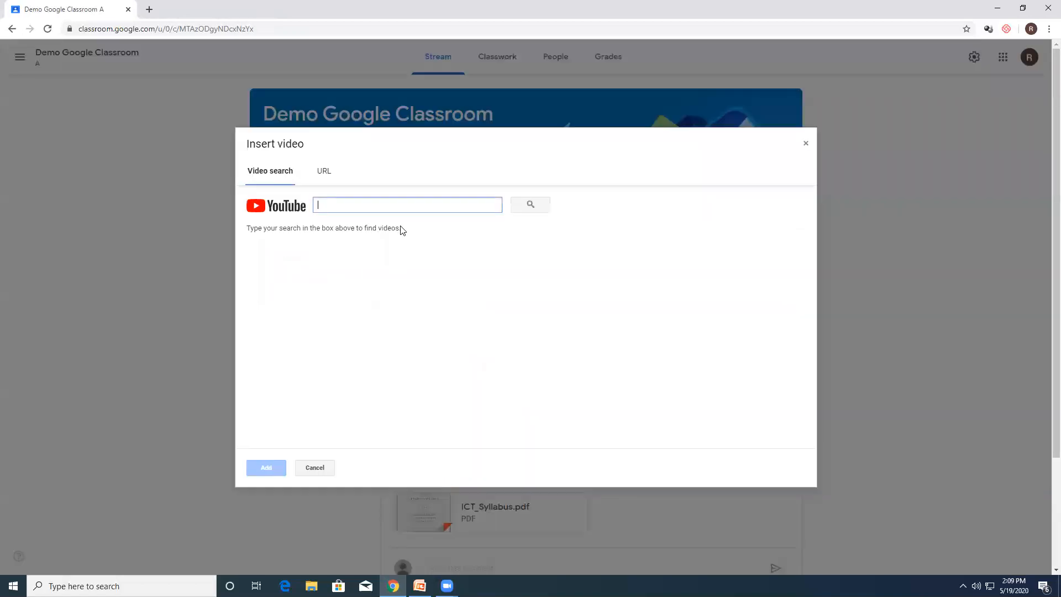
{"action": "left_click", "coordinate": [324, 173]}
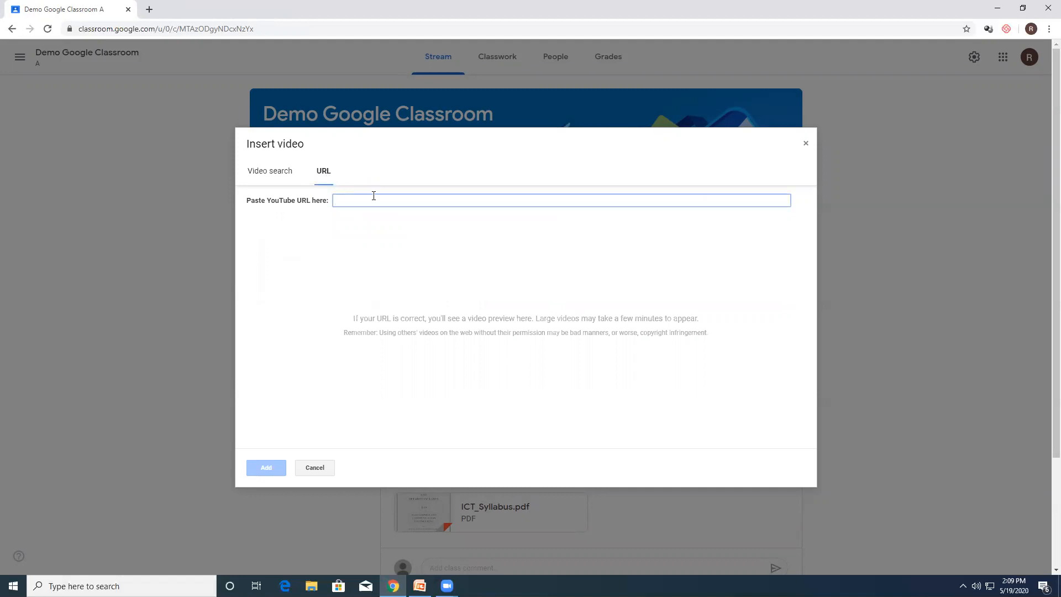
{"action": "left_click", "coordinate": [803, 143]}
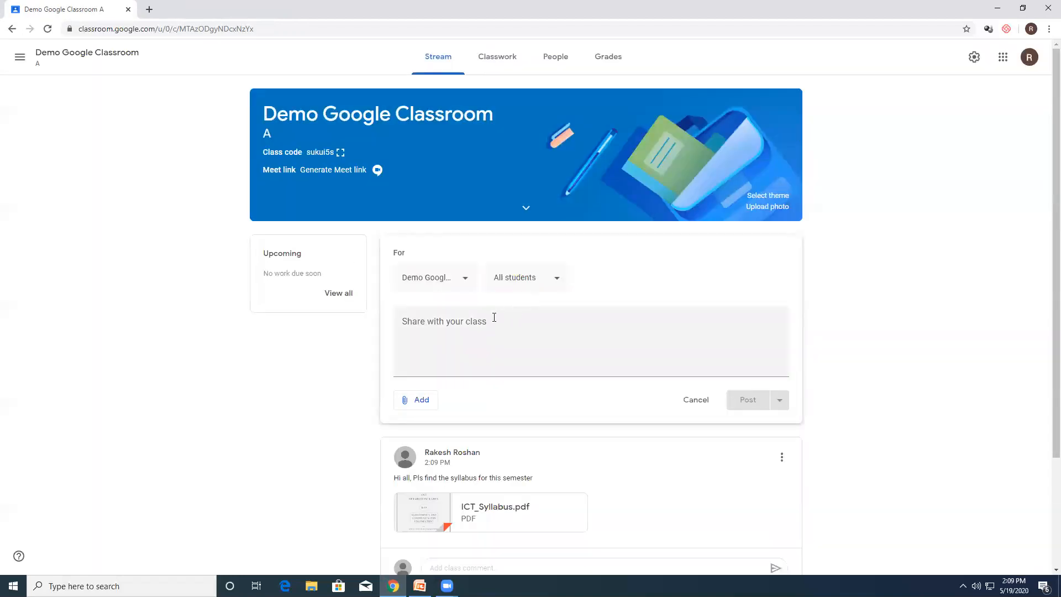
Step: Try to attach the video Carnot_Engine_PUC.mp4 from Downloads to the announcement, closing the file picker without uploading
{"action": "left_click", "coordinate": [424, 402]}
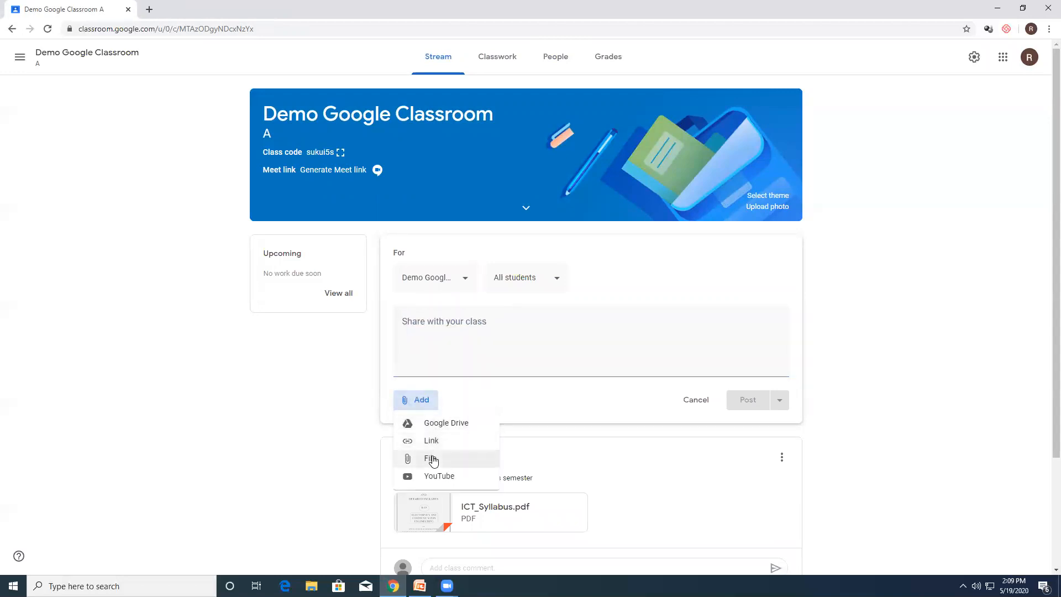
{"action": "left_click", "coordinate": [432, 460]}
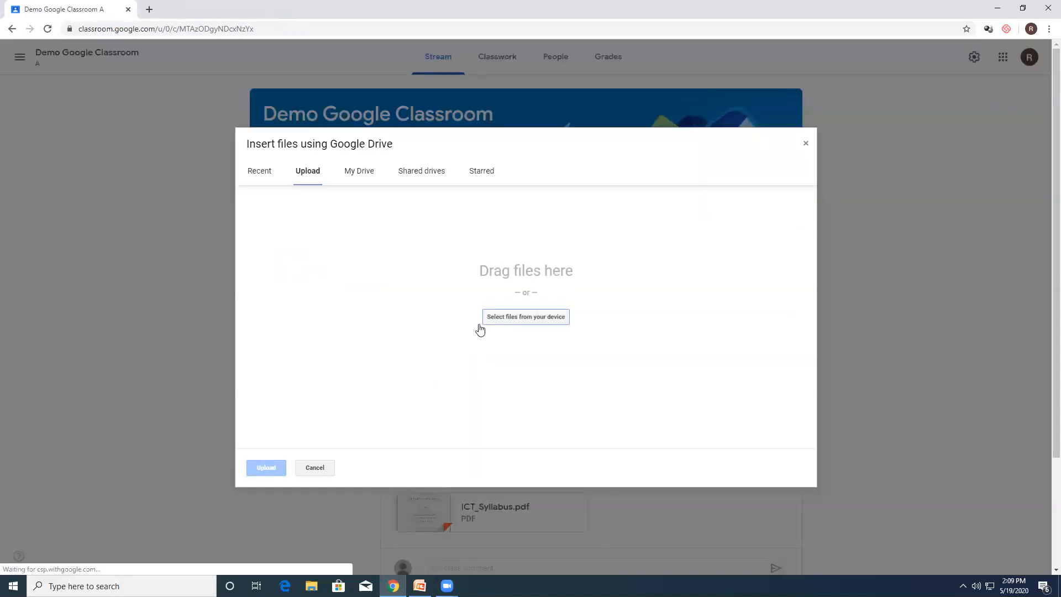
{"action": "left_click", "coordinate": [511, 319]}
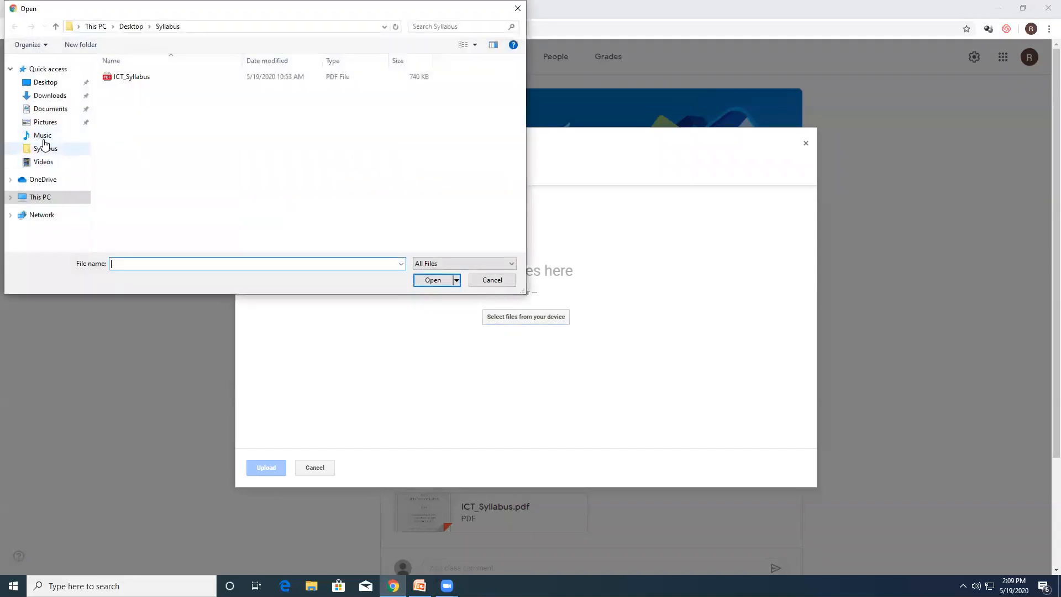
{"action": "left_click", "coordinate": [65, 96]}
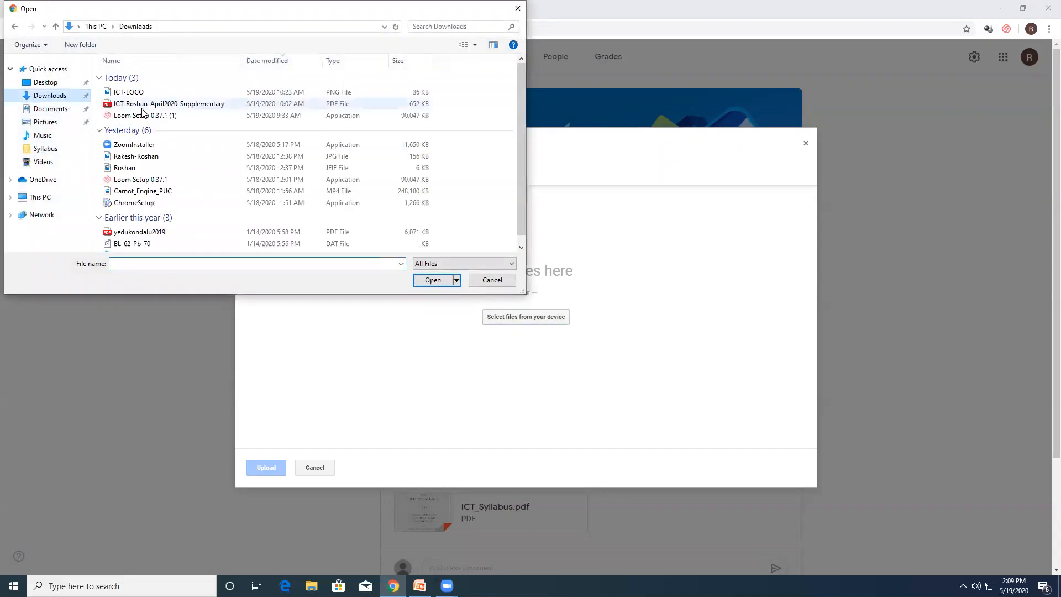
{"action": "left_click", "coordinate": [161, 191]}
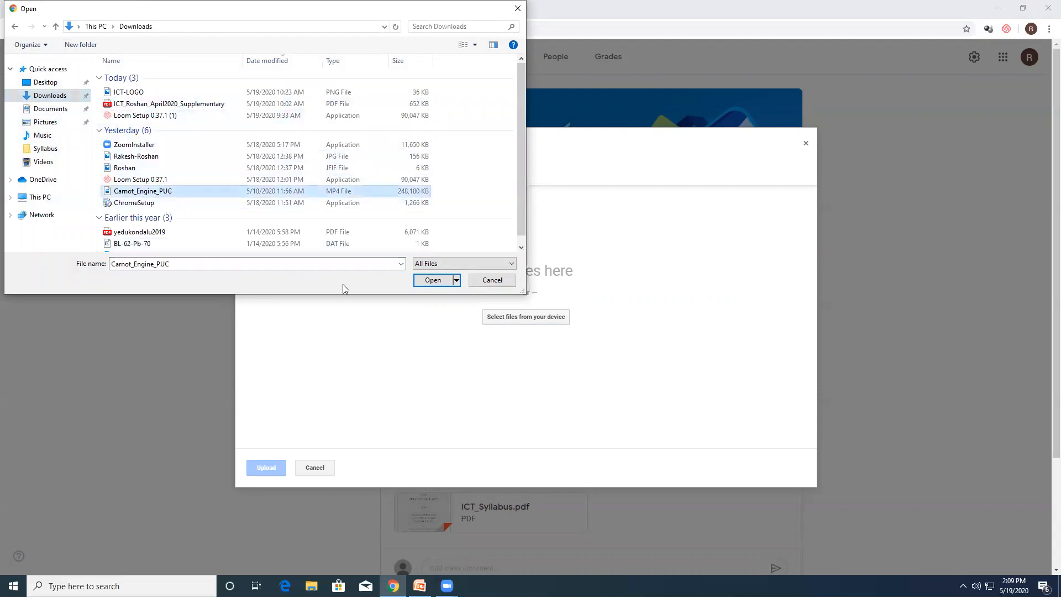
{"action": "left_click", "coordinate": [432, 280]}
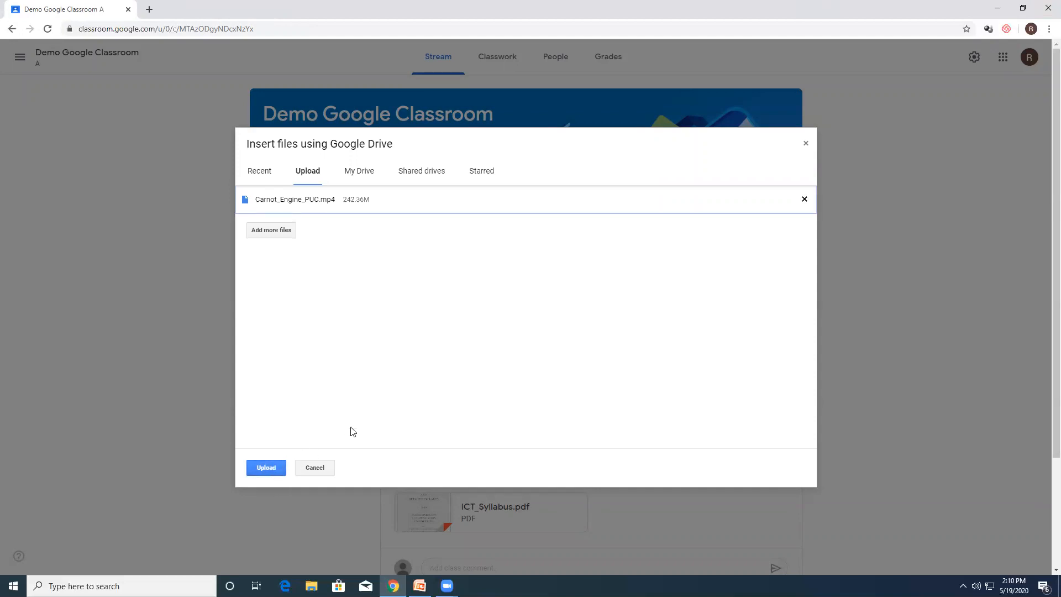
{"action": "left_click", "coordinate": [806, 145]}
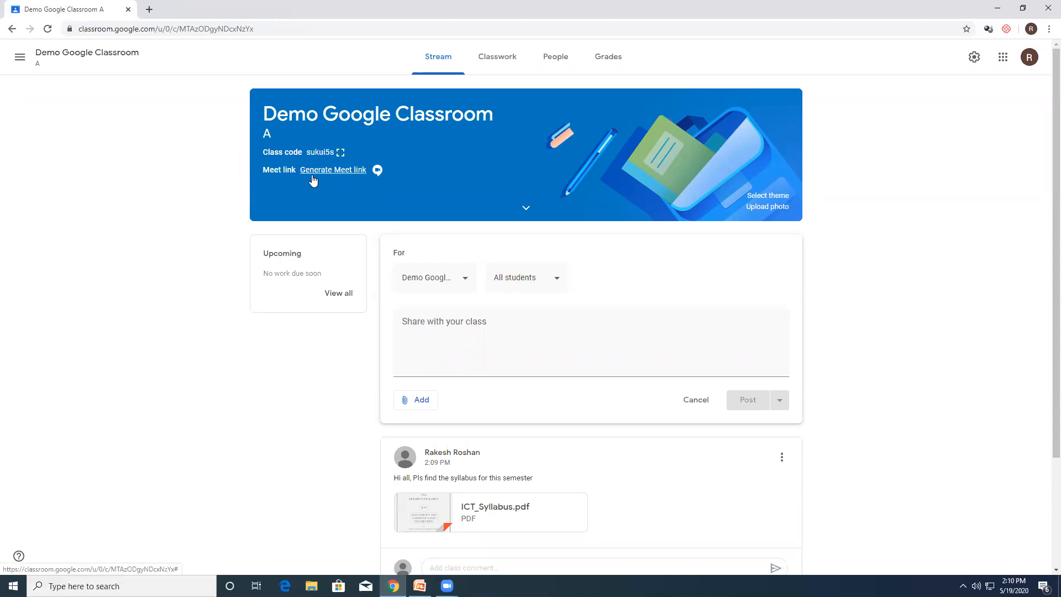
Step: Generate a Meet link for the class, copy it, and save it as visible to students
{"action": "left_click", "coordinate": [344, 171]}
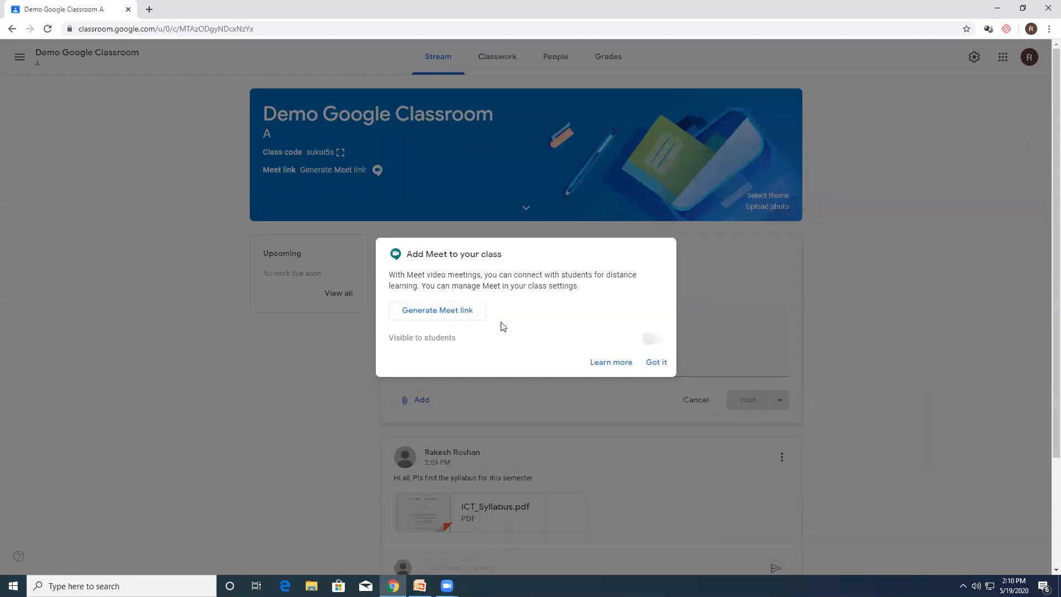
{"action": "left_click", "coordinate": [458, 312]}
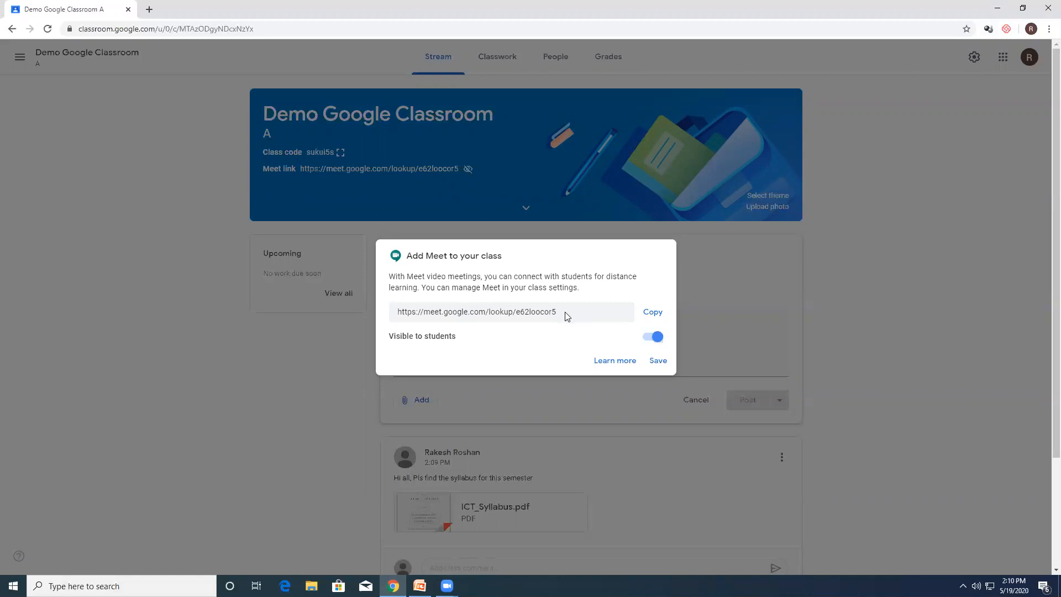
{"action": "left_click", "coordinate": [652, 313]}
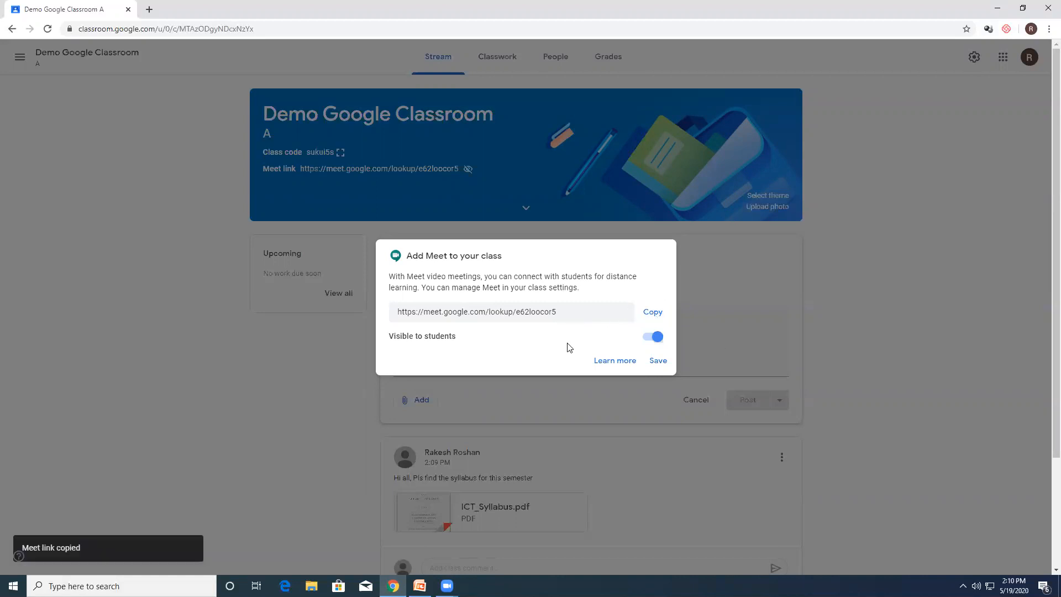
{"action": "left_click", "coordinate": [658, 361]}
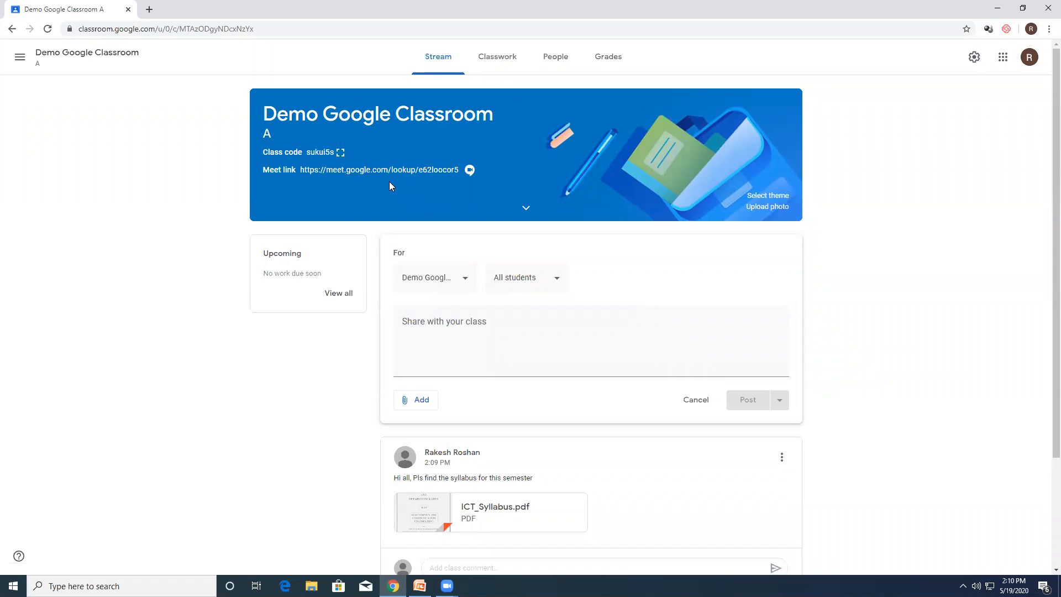
Step: Post the announcement "Hey all, Let have a session at 3 pm today ( same Gmeet Link)" to all students
{"action": "left_click", "coordinate": [436, 341]}
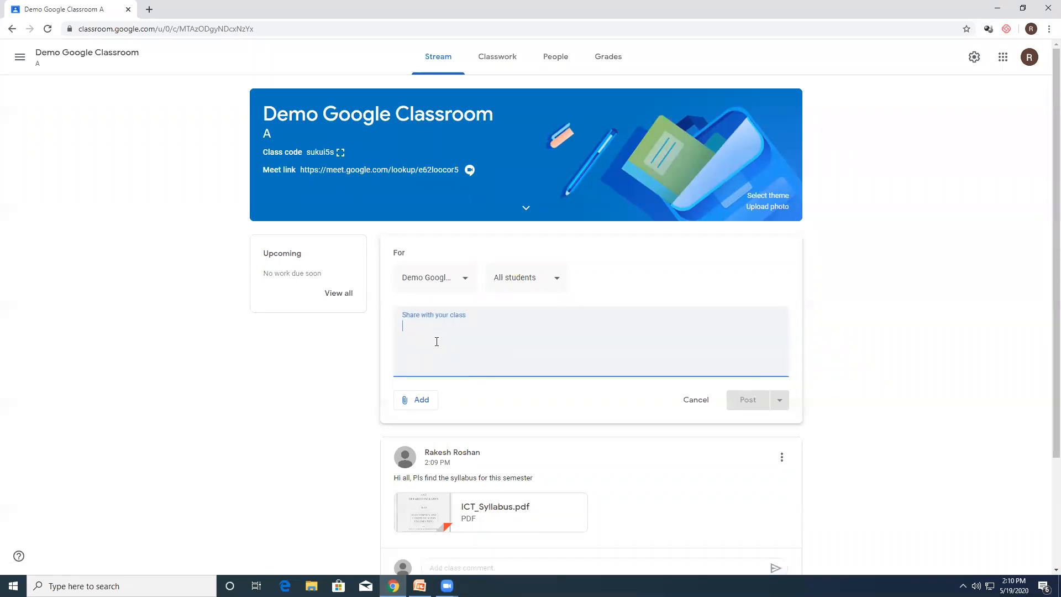
{"action": "type", "text": "Hey all, Let ha"}
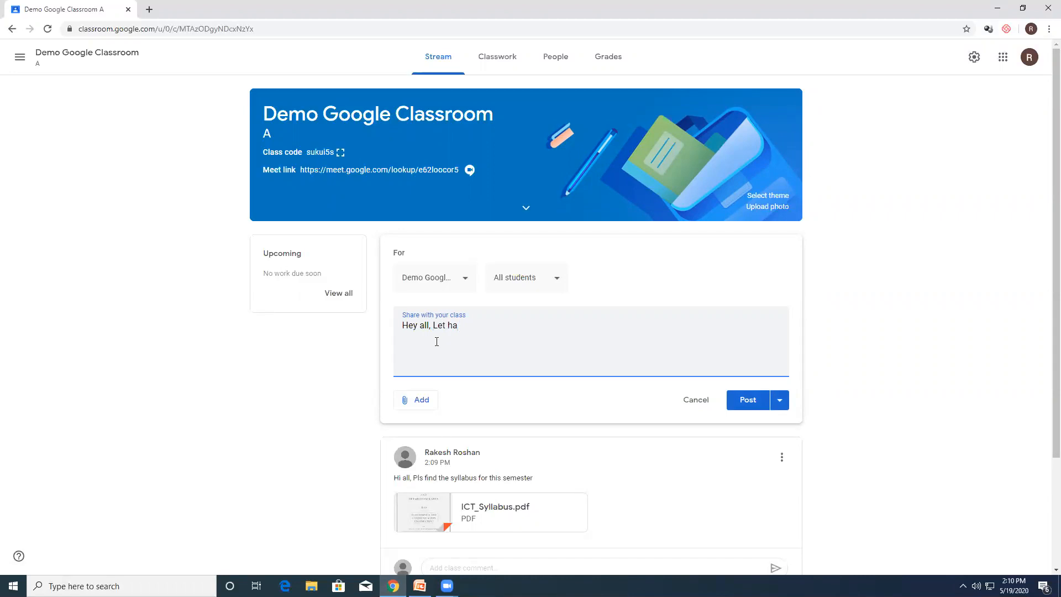
{"action": "type", "text": "ve a session at 3 pm today ( same Gmeet Link"}
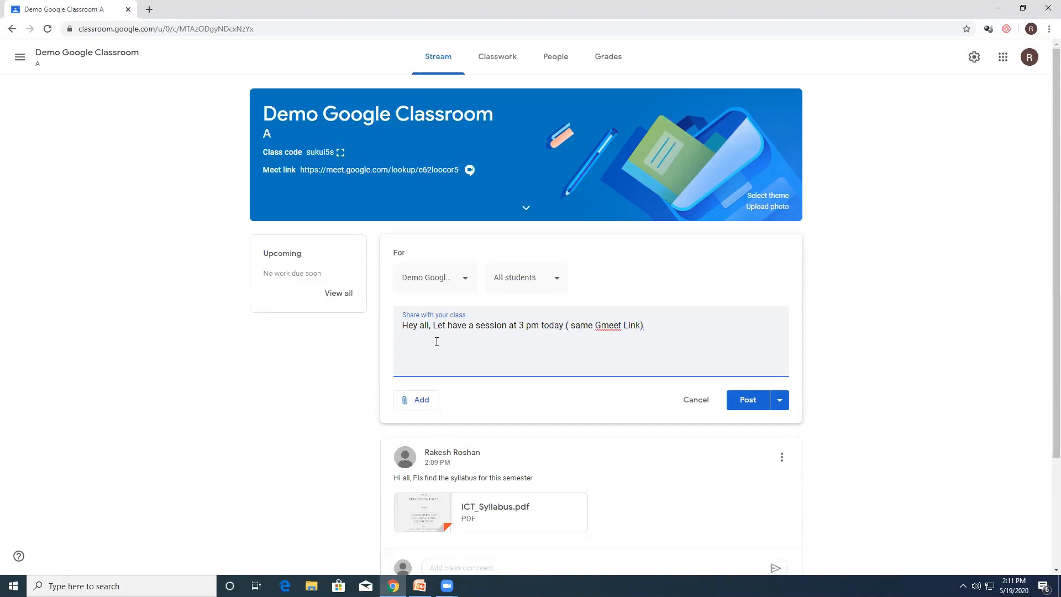
{"action": "left_click", "coordinate": [751, 400]}
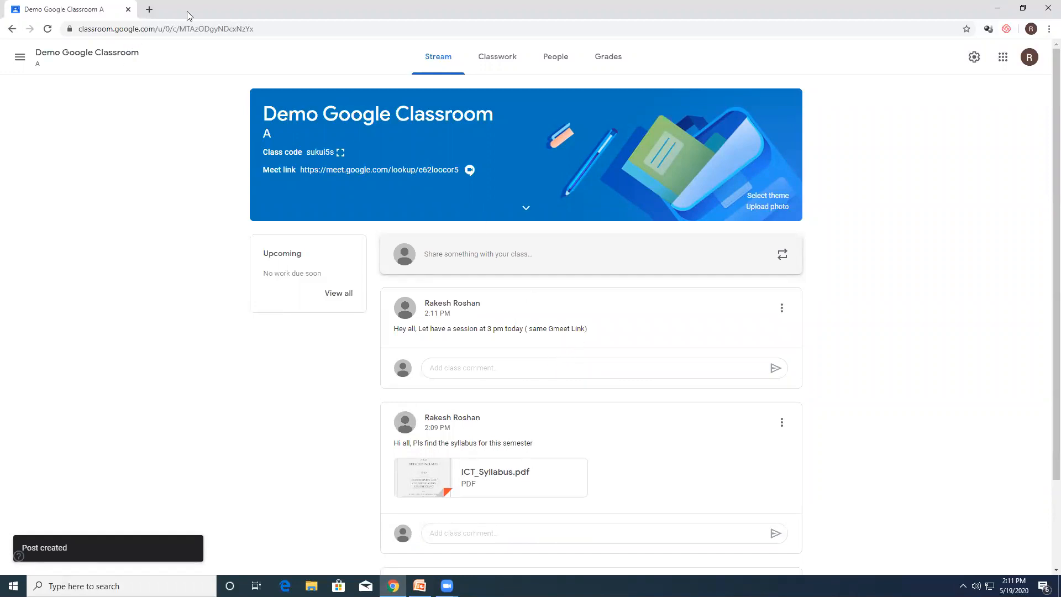
Step: Check the class stream and Meet link from the HOD PHYSICS student account, and close that account's page
{"action": "left_click", "coordinate": [1029, 57]}
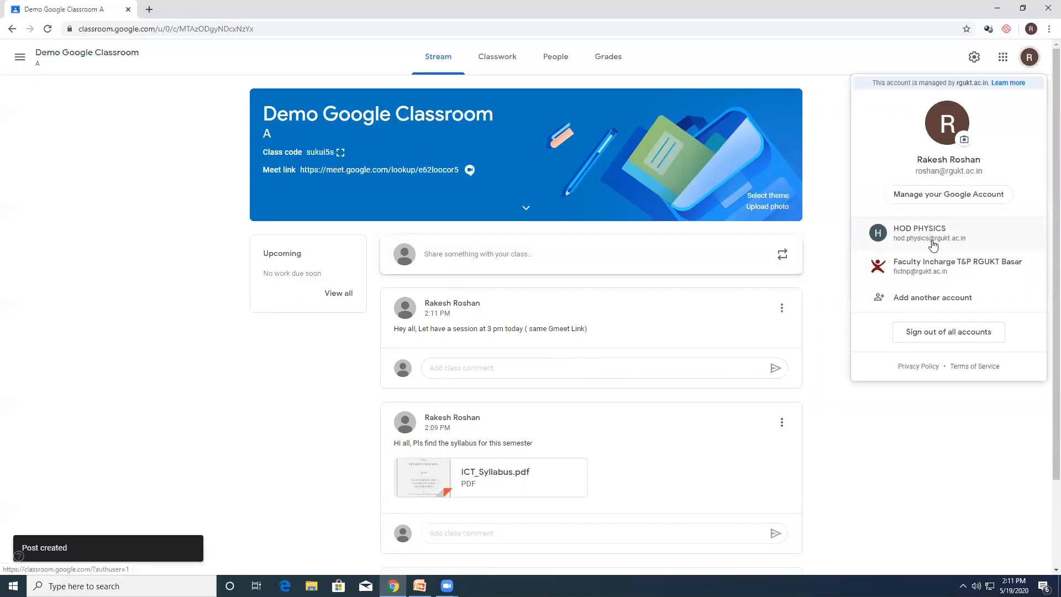
{"action": "left_click", "coordinate": [932, 242]}
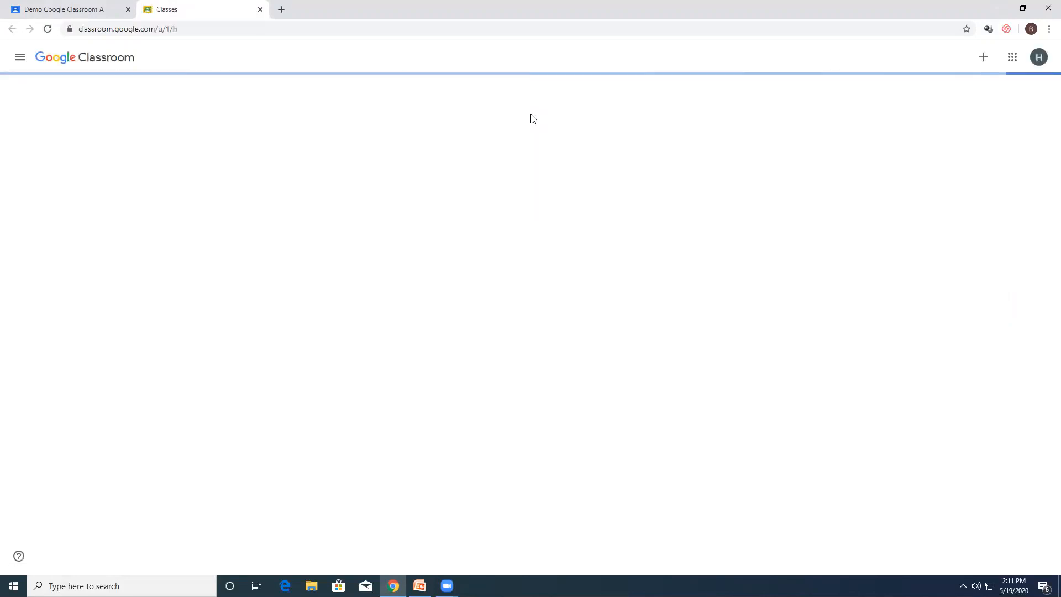
{"action": "left_click", "coordinate": [98, 111]}
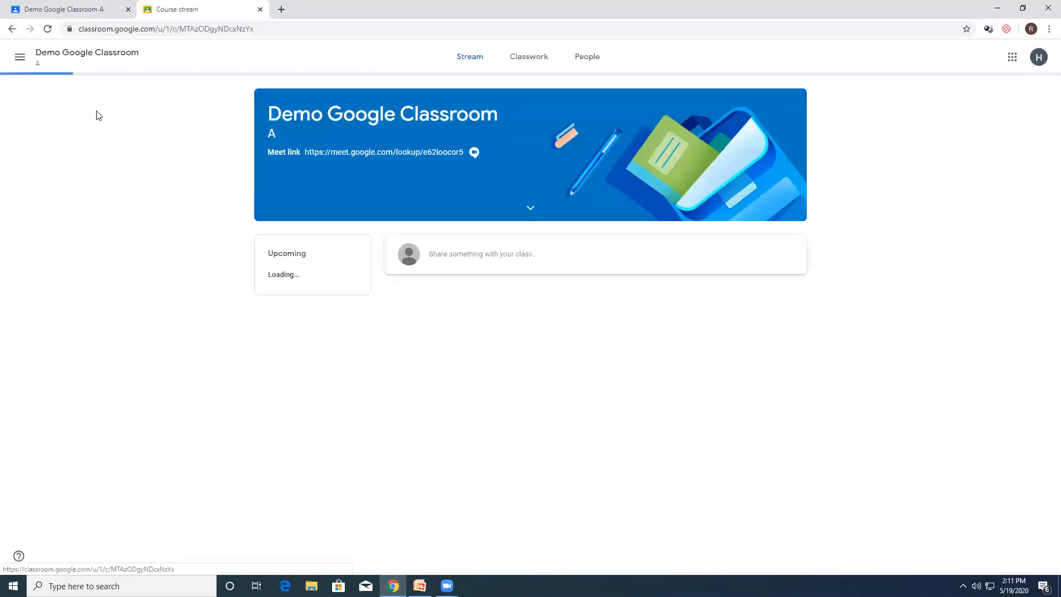
{"action": "scroll", "coordinate": [663, 370], "scroll_direction": "down", "scroll_amount": 2}
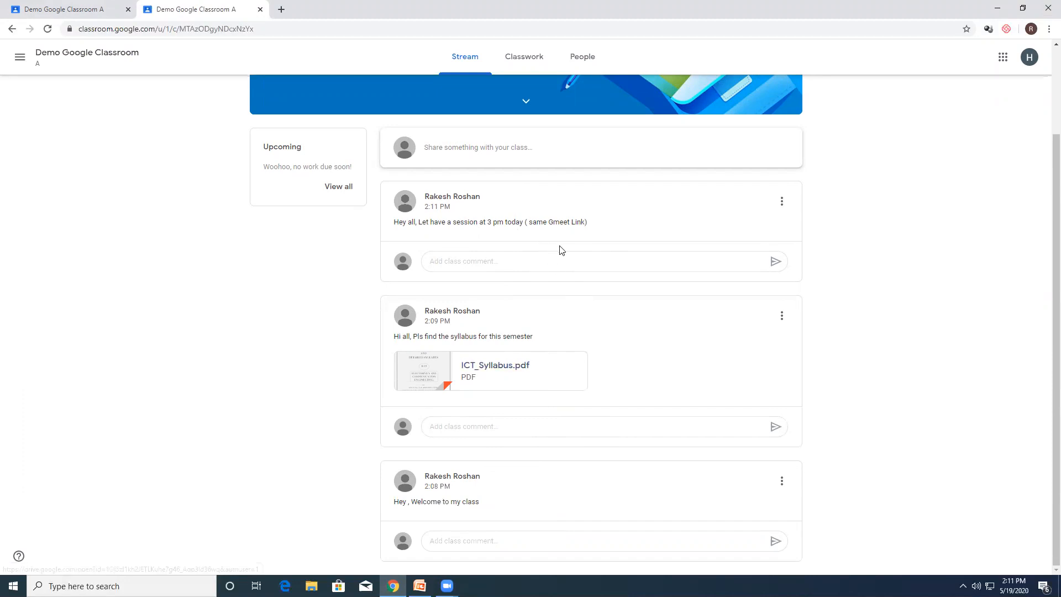
{"action": "scroll", "coordinate": [555, 237], "scroll_direction": "up", "scroll_amount": 2}
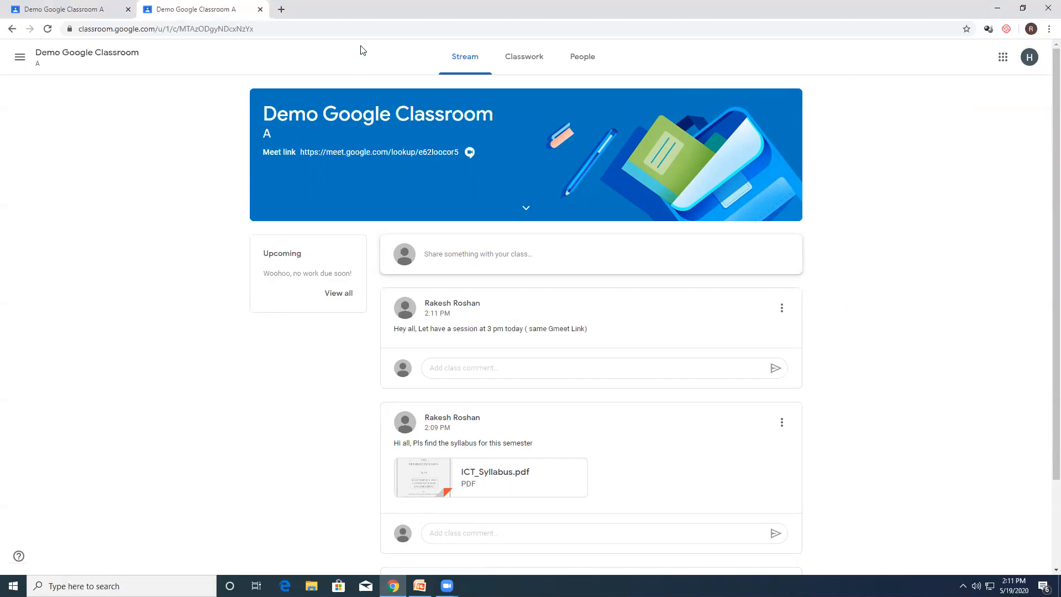
{"action": "left_click", "coordinate": [260, 9]}
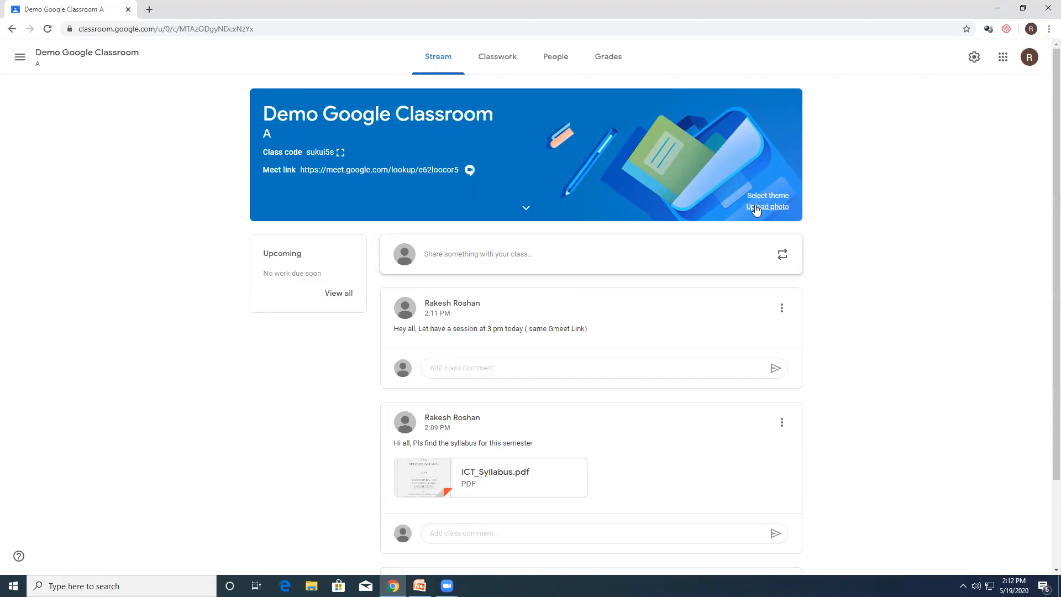
Step: Upload the ICT-LOGO image from the Desktop folder and set it as the class theme photo
{"action": "left_click", "coordinate": [791, 203]}
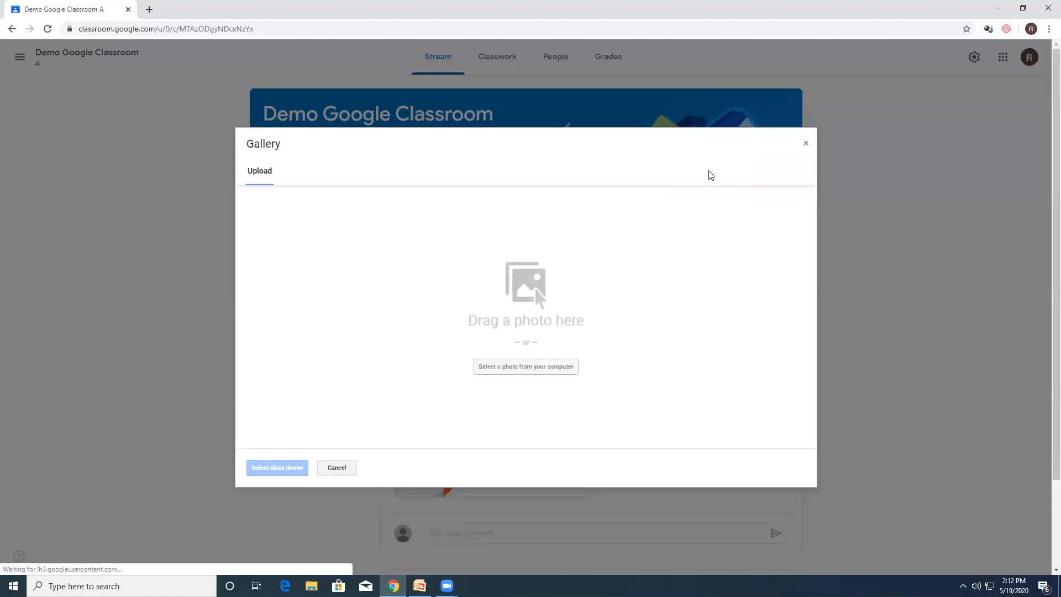
{"action": "left_click", "coordinate": [525, 366]}
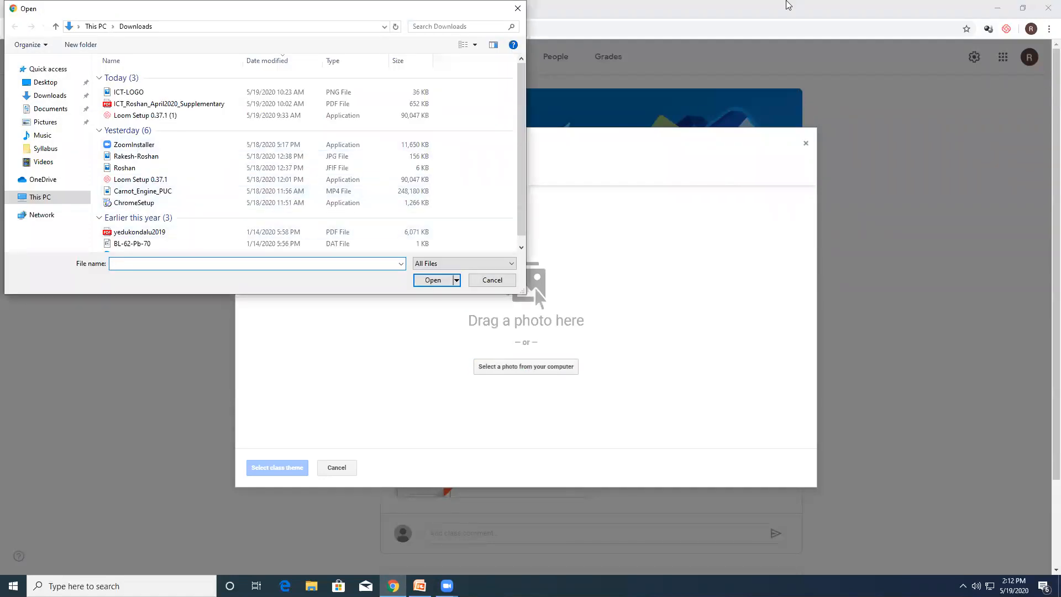
{"action": "left_click", "coordinate": [45, 82]}
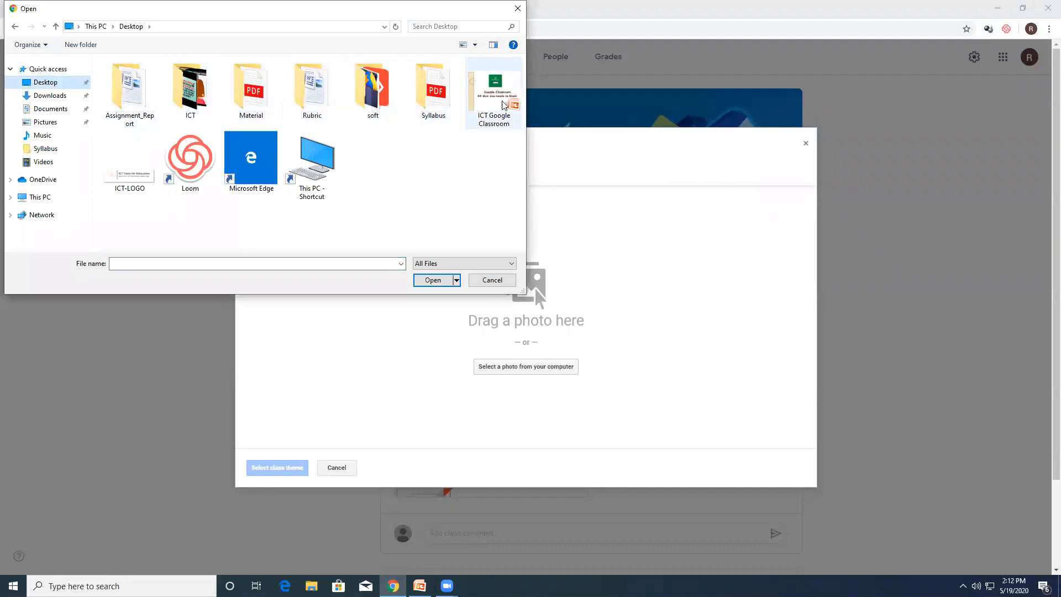
{"action": "double_click", "coordinate": [145, 184]}
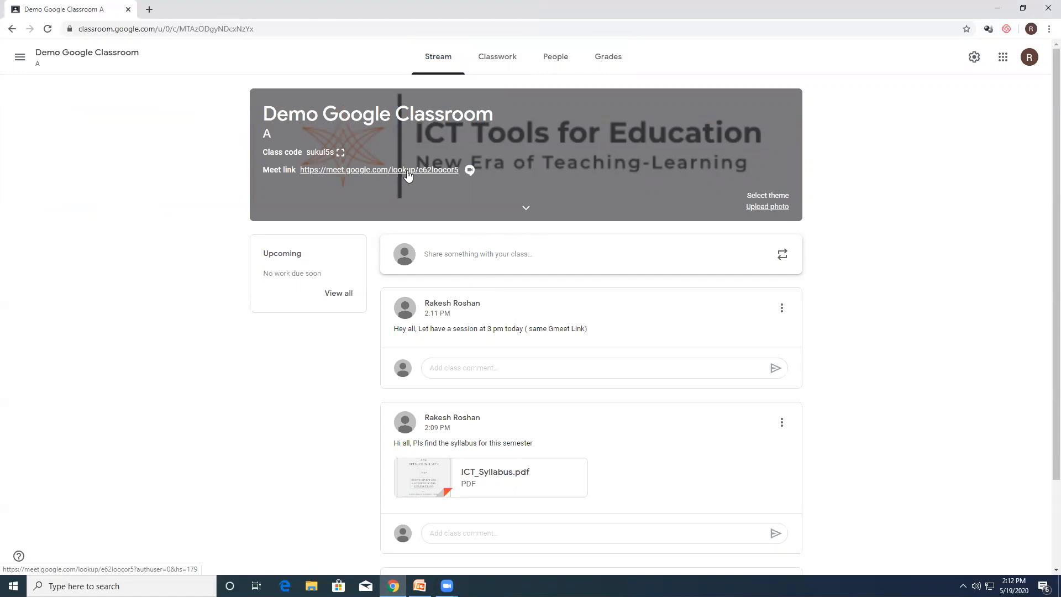
Step: Review the class settings, including the class code options, General section and Grading section, and close them without changes
{"action": "left_click", "coordinate": [974, 57]}
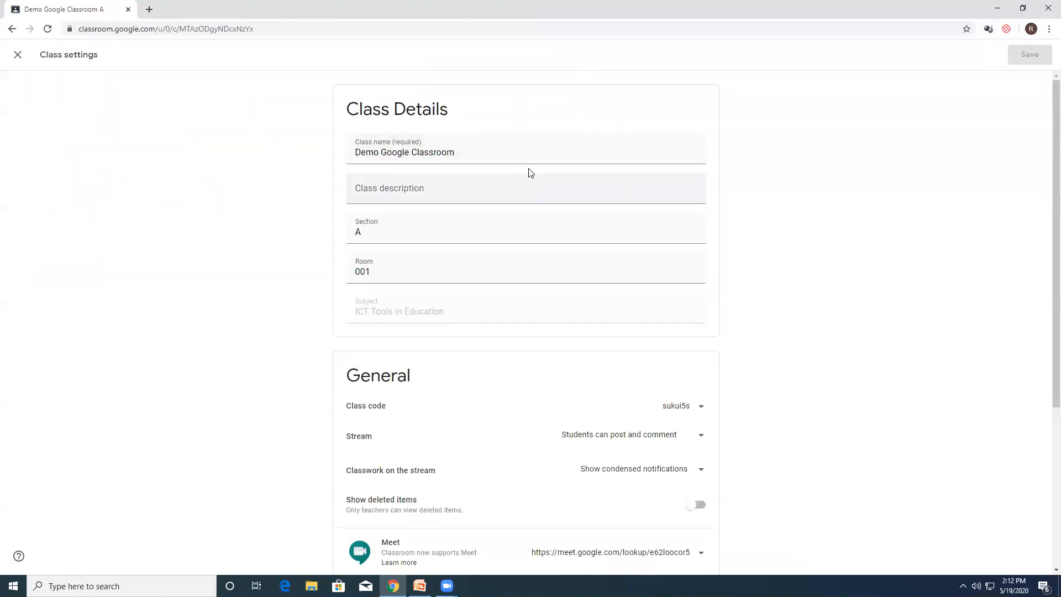
{"action": "scroll", "coordinate": [636, 296], "scroll_direction": "down", "scroll_amount": 2}
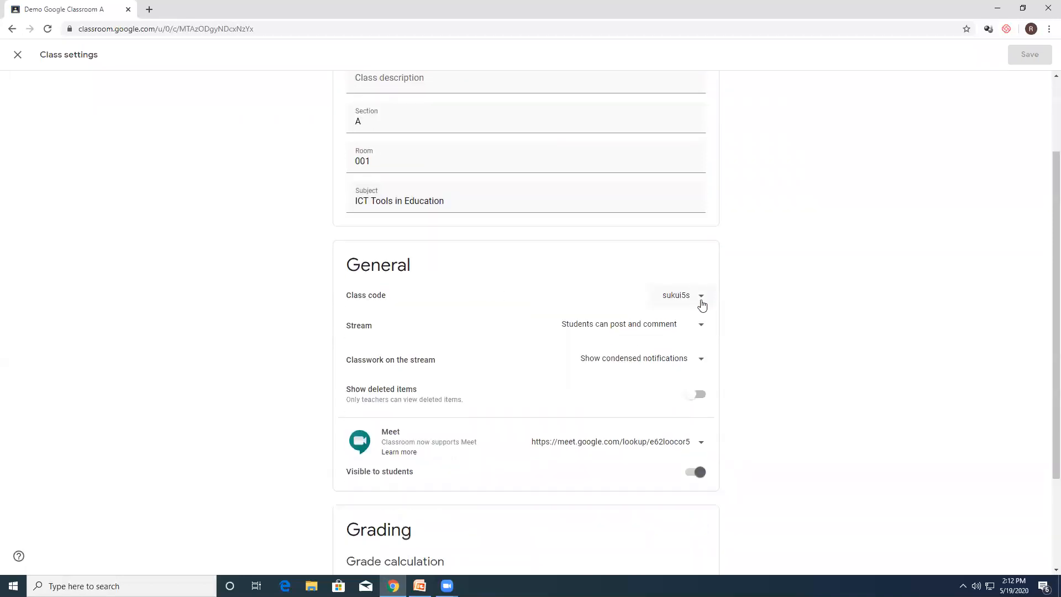
{"action": "left_click", "coordinate": [702, 302]}
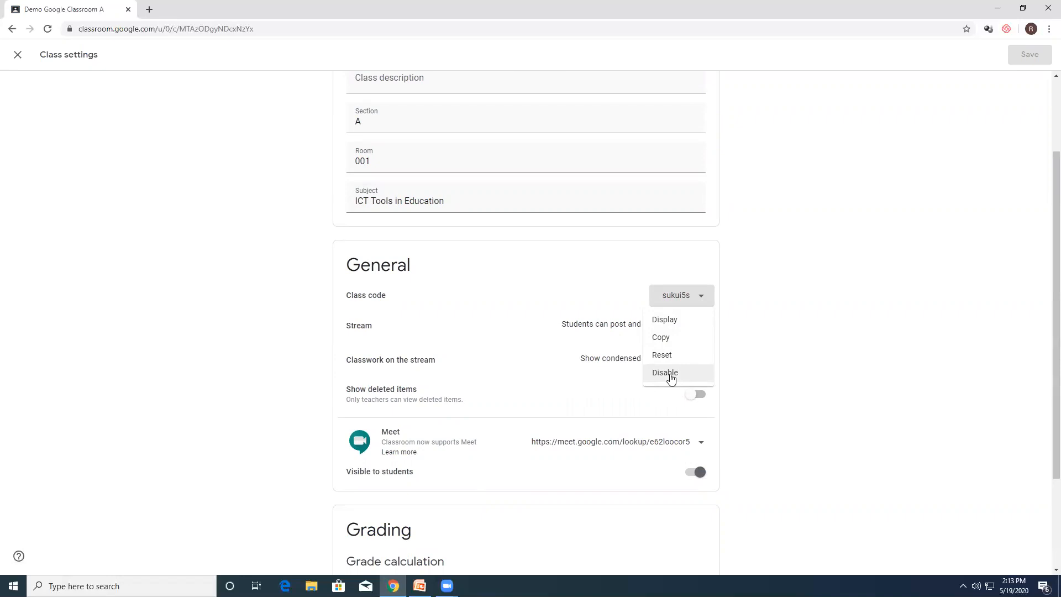
{"action": "left_click", "coordinate": [783, 318]}
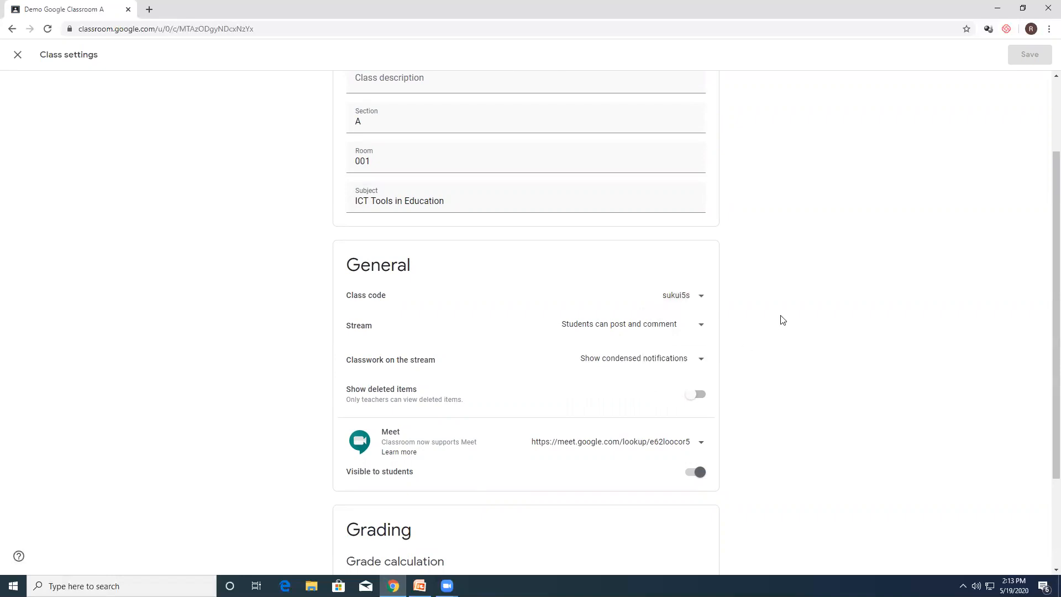
{"action": "scroll", "coordinate": [741, 347], "scroll_direction": "down", "scroll_amount": 2}
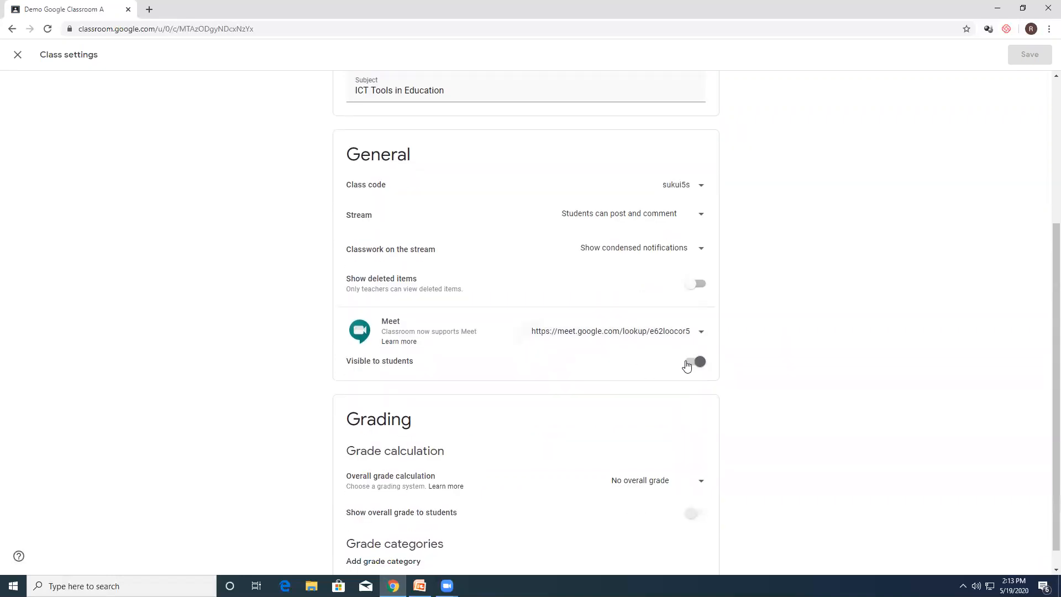
{"action": "scroll", "coordinate": [724, 363], "scroll_direction": "down", "scroll_amount": 1}
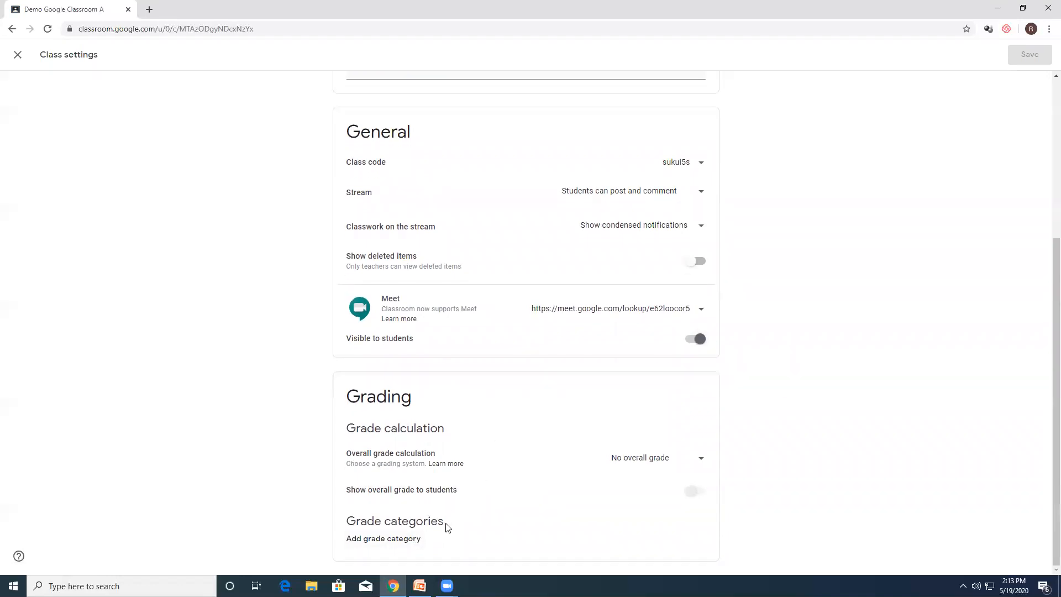
{"action": "scroll", "coordinate": [575, 449], "scroll_direction": "up", "scroll_amount": 5}
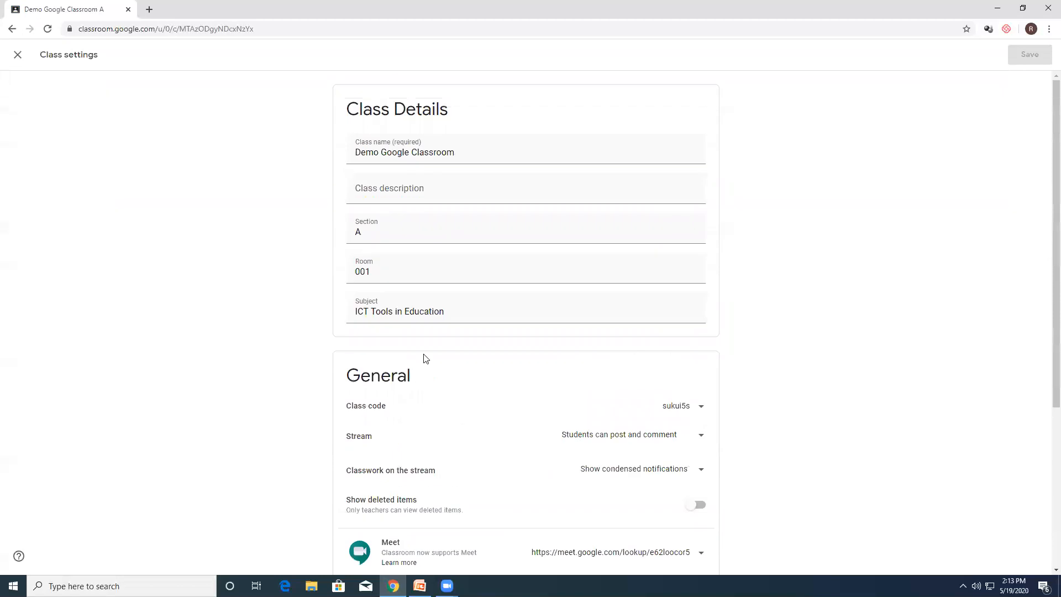
{"action": "left_click", "coordinate": [18, 55]}
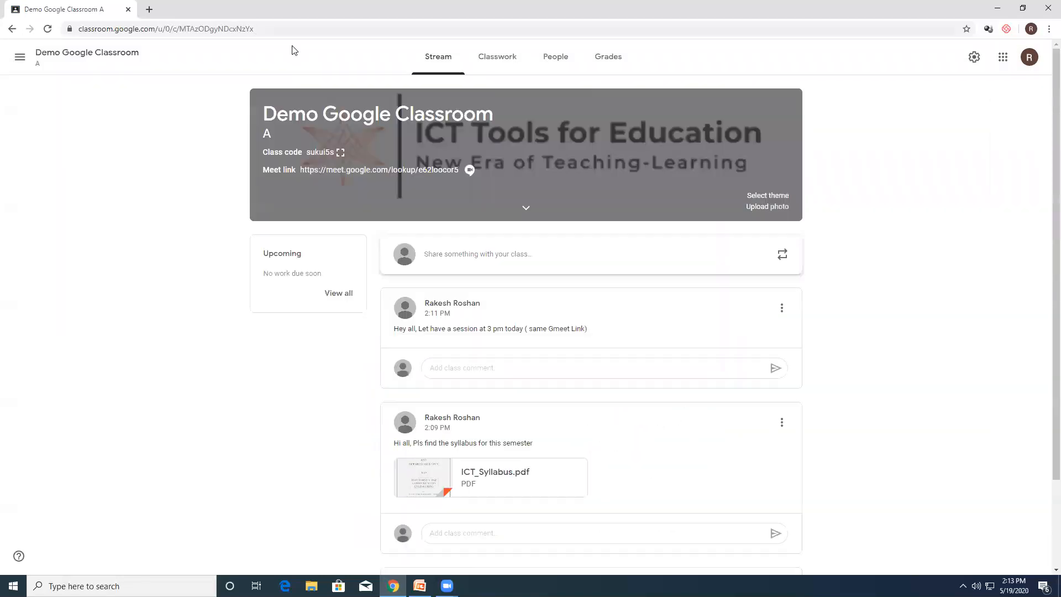
Step: Open the class's Google Calendar from the classwork page and start an event titled "Invited Lecture" on May 21, 2020, 11:00am to 12:00pm
{"action": "left_click", "coordinate": [493, 58]}
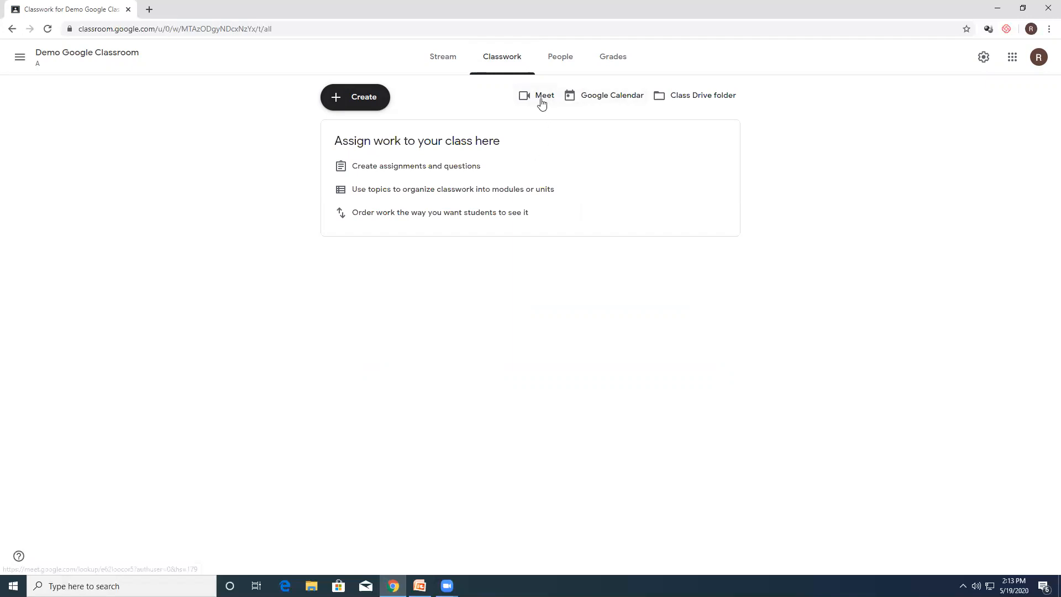
{"action": "left_click", "coordinate": [612, 98]}
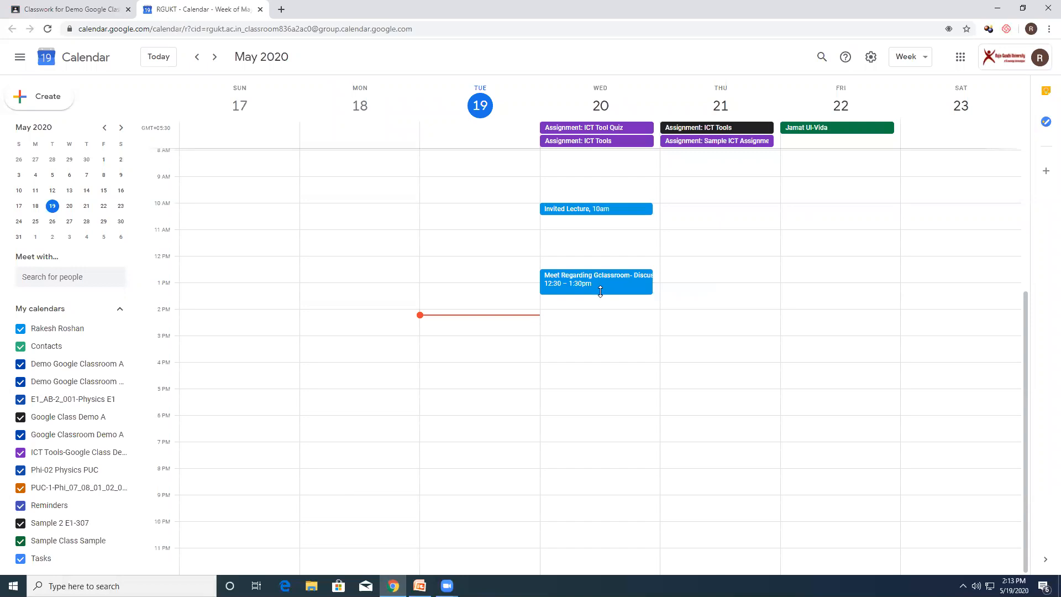
{"action": "right_click", "coordinate": [693, 240]}
{"action": "left_click", "coordinate": [681, 240]}
{"action": "double_click", "coordinate": [681, 240]}
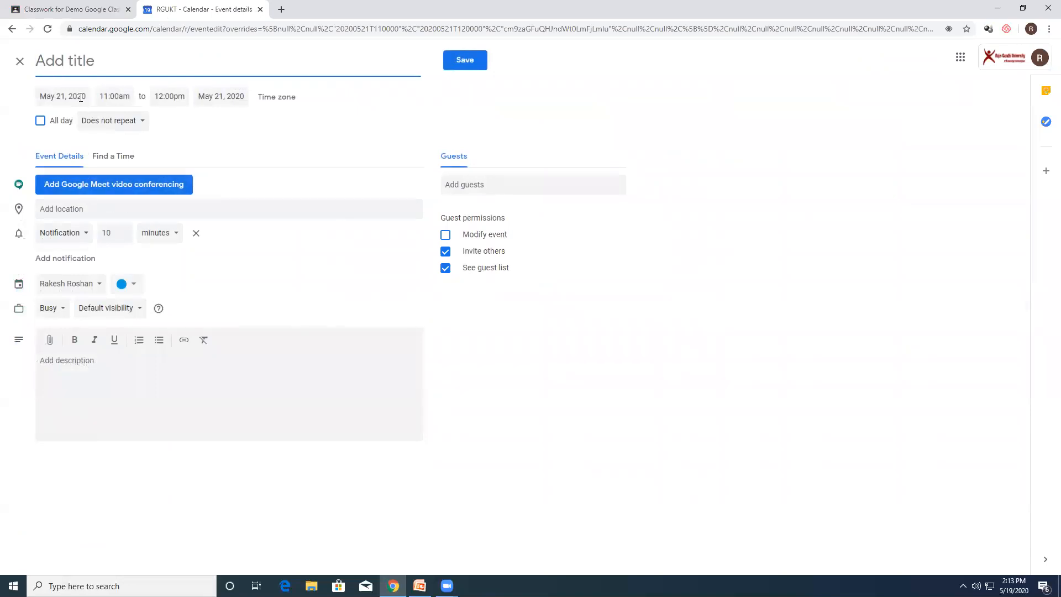
{"action": "type", "text": "Invited Lecture"}
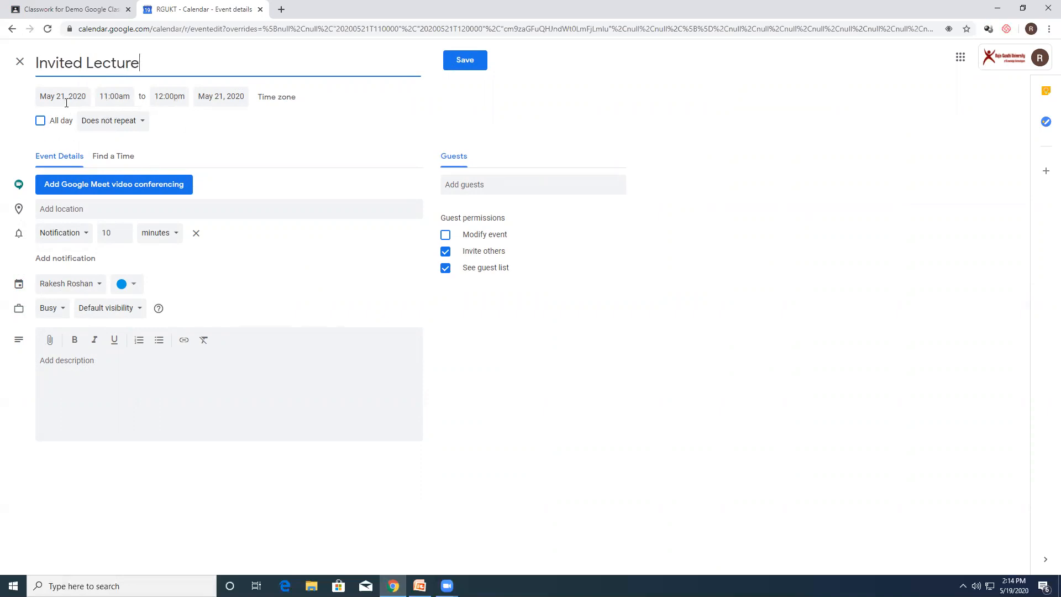
Step: Add Google Meet video conferencing to the Invited Lecture event and save it
{"action": "left_click", "coordinate": [92, 189]}
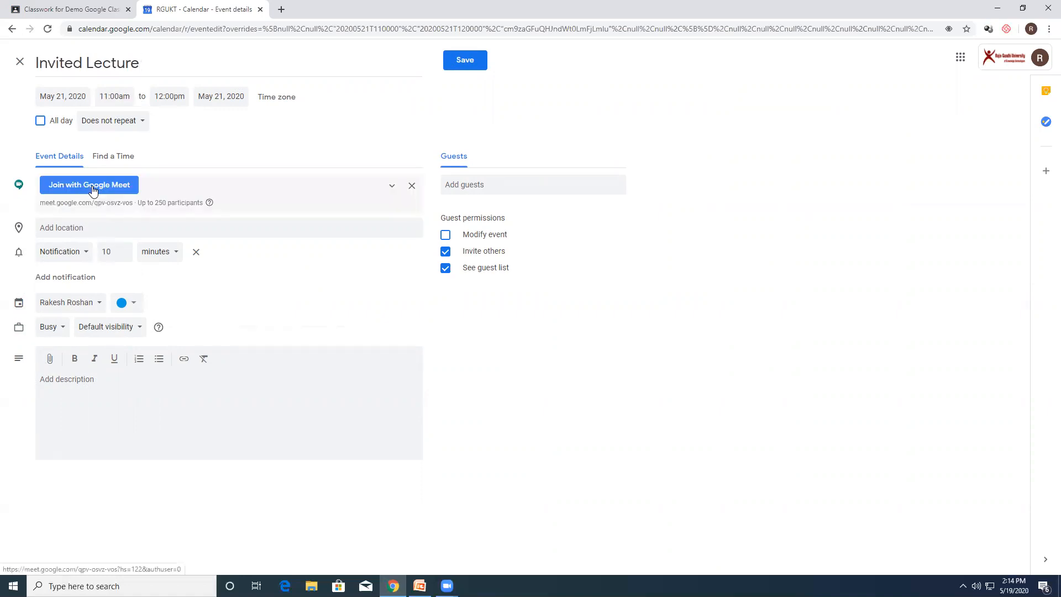
{"action": "left_click", "coordinate": [469, 189]}
{"action": "left_click", "coordinate": [706, 241]}
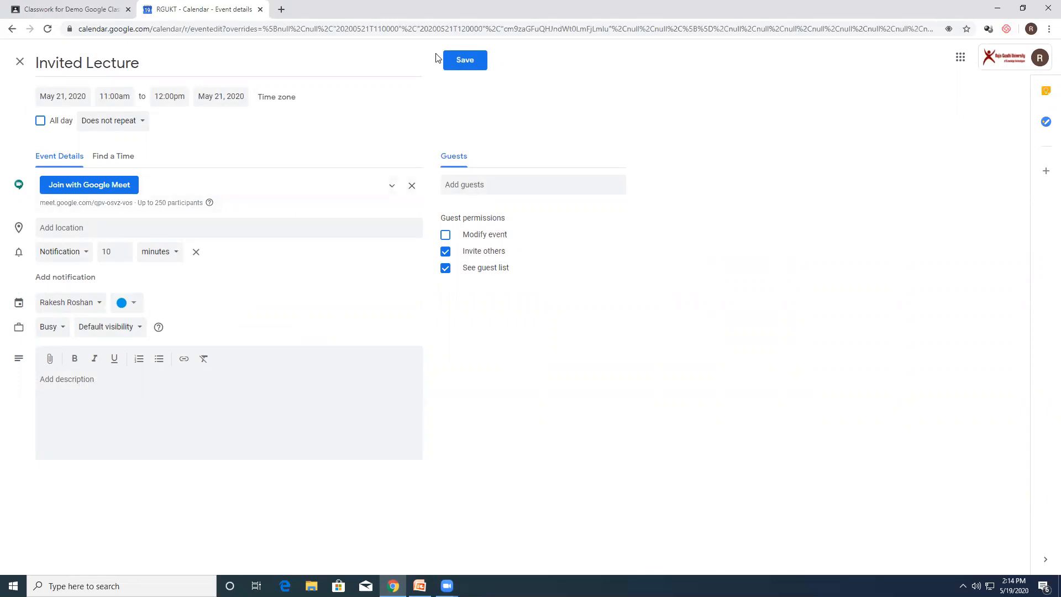
{"action": "left_click", "coordinate": [464, 61]}
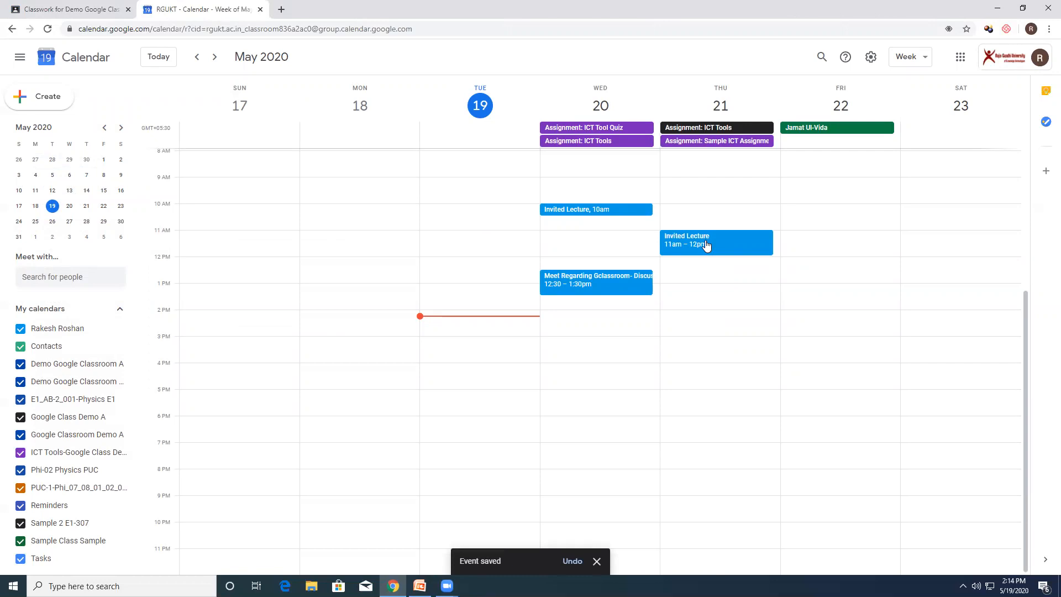
Step: Reopen the May 21 Invited Lecture event to check its details, and close the calendar page
{"action": "double_click", "coordinate": [691, 239]}
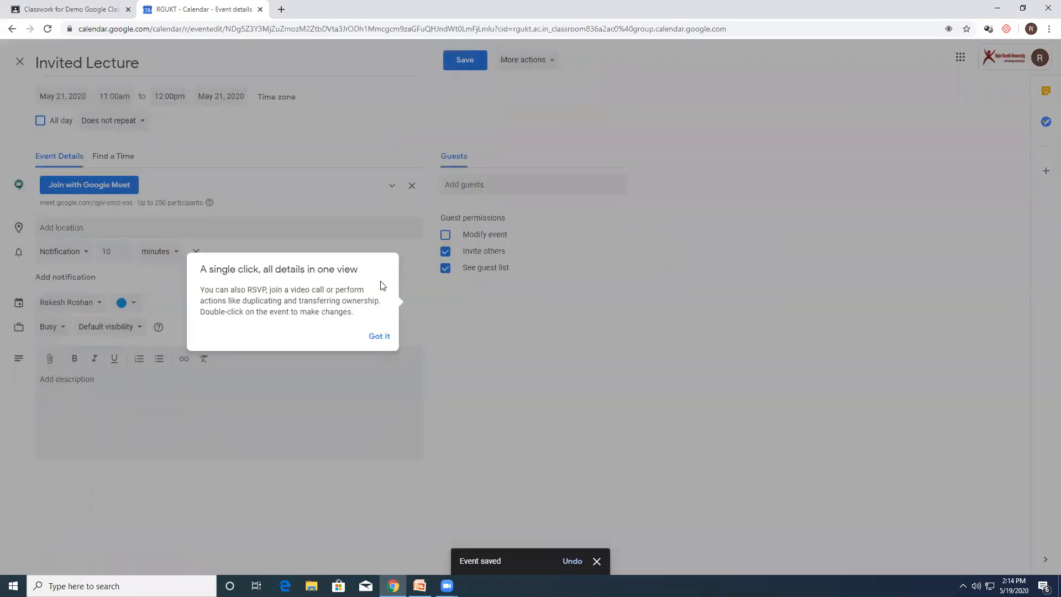
{"action": "left_click", "coordinate": [379, 336]}
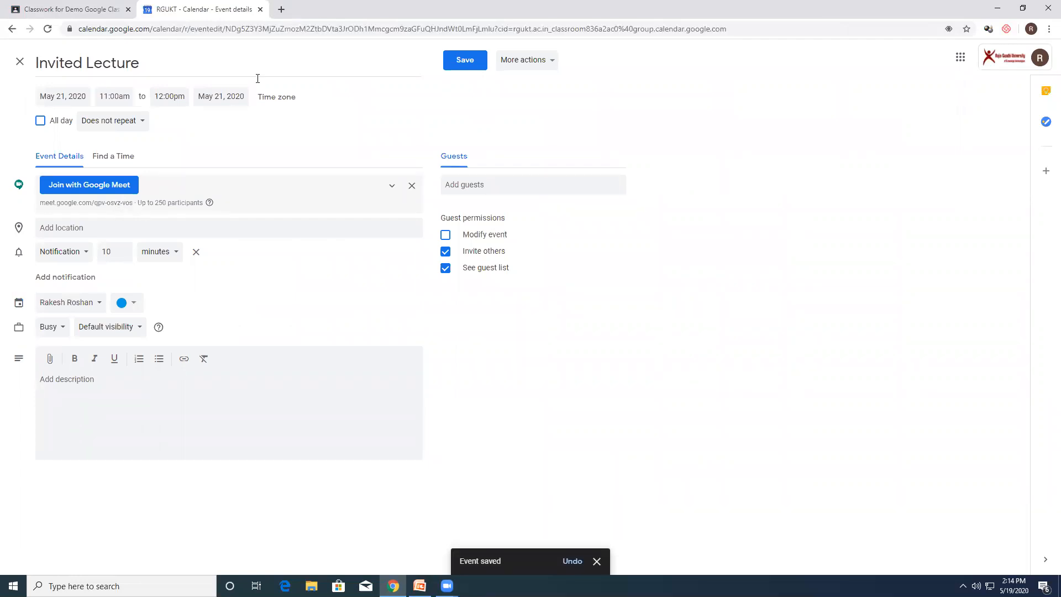
{"action": "left_click", "coordinate": [261, 10]}
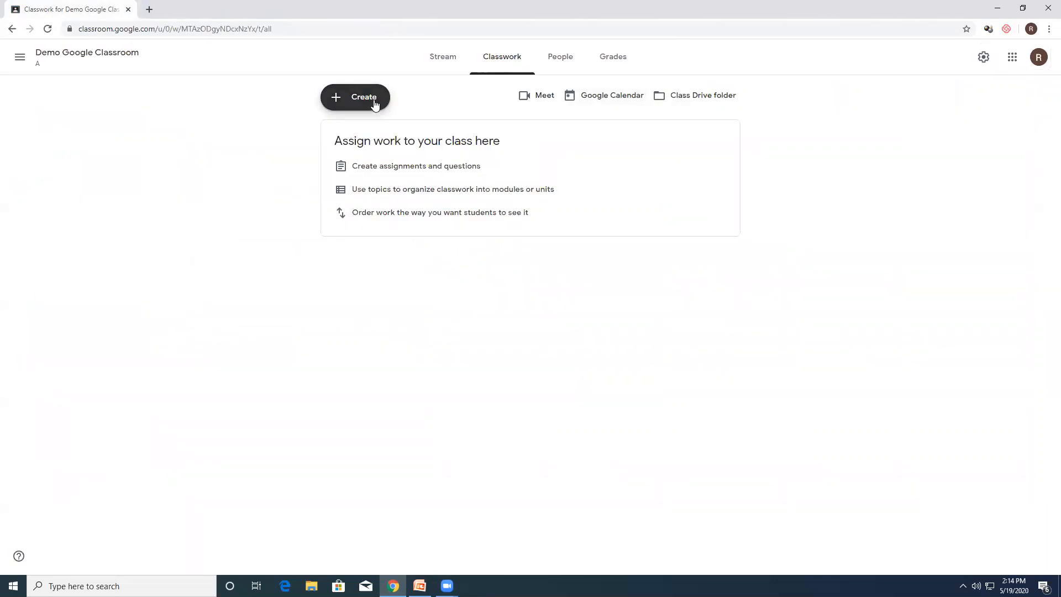
Step: Look at the class stream and the files in the class Drive folder, and return to the classwork page
{"action": "left_click", "coordinate": [445, 56]}
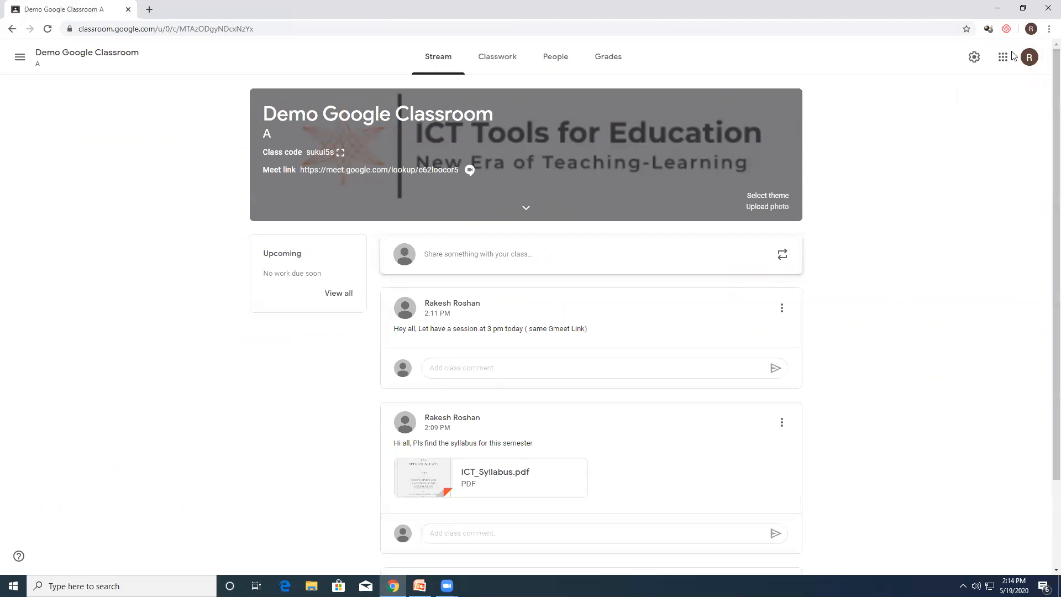
{"action": "left_click", "coordinate": [475, 64]}
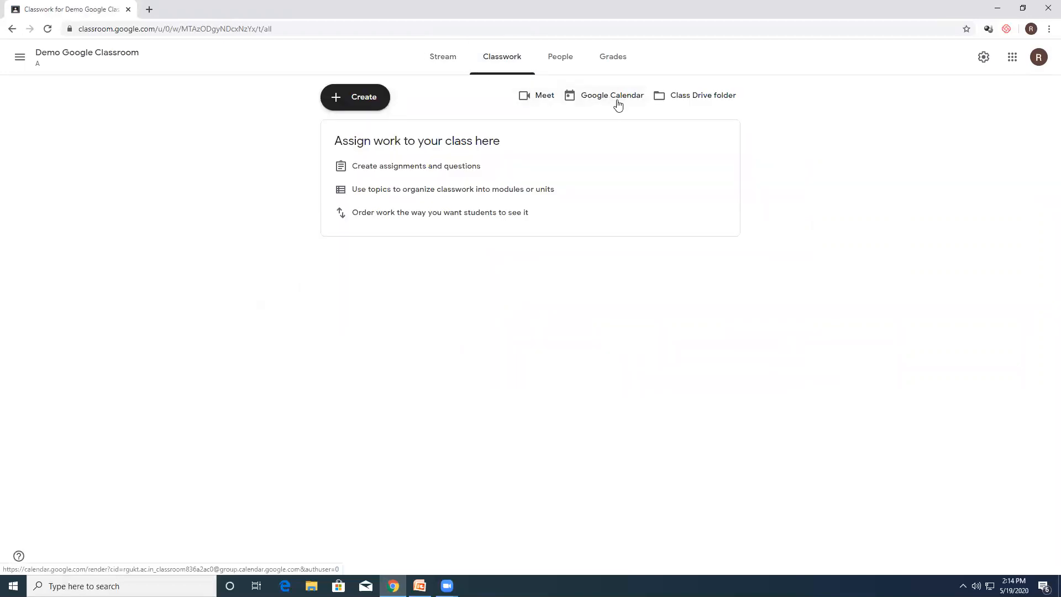
{"action": "left_click", "coordinate": [695, 99]}
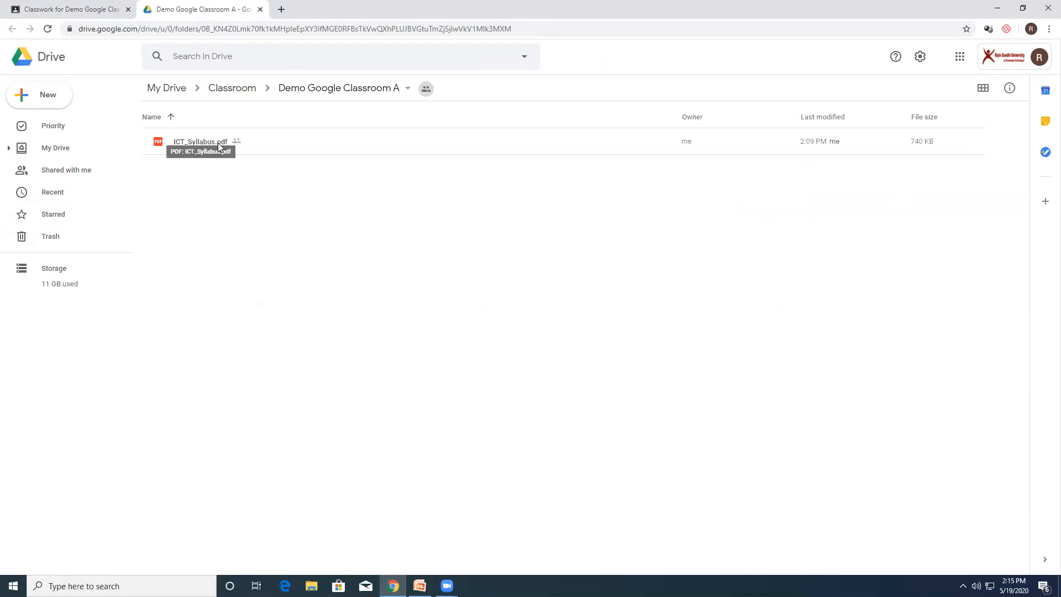
{"action": "left_click", "coordinate": [260, 9]}
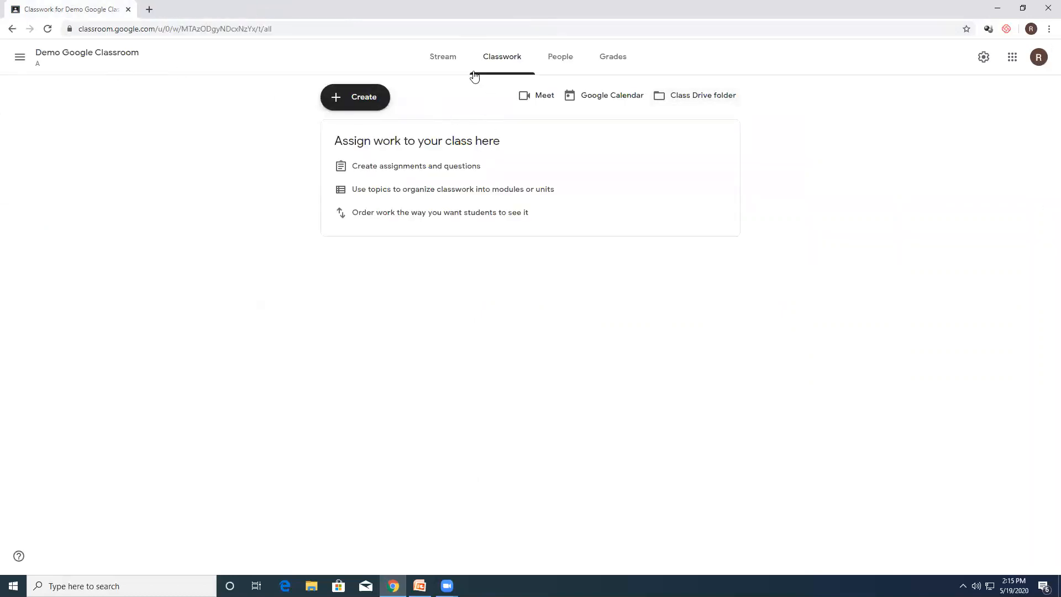
Step: Create a new assignment for the class with the title "ICT Tools"
{"action": "left_click", "coordinate": [373, 99]}
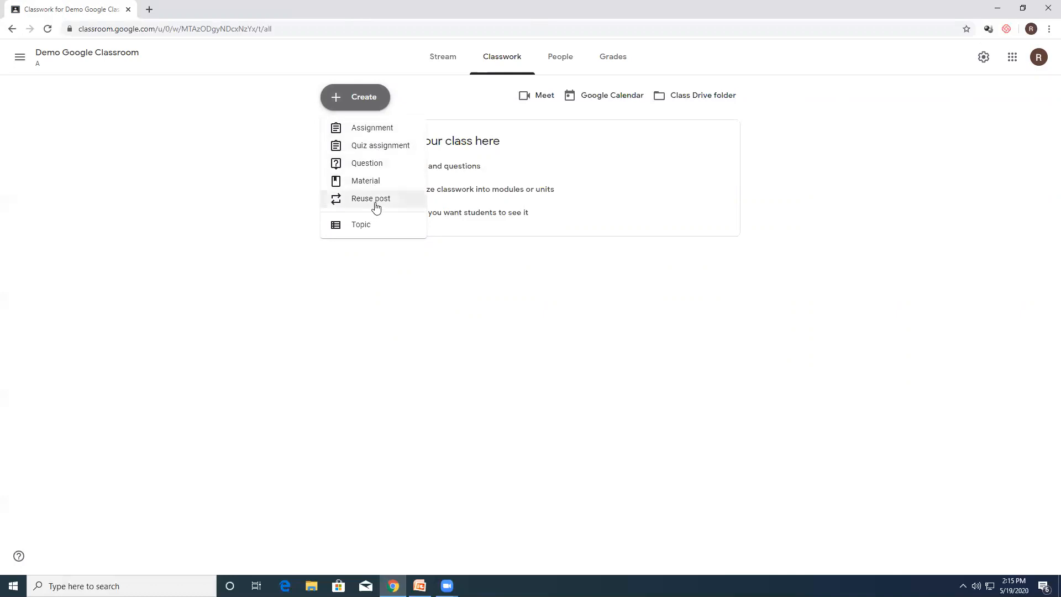
{"action": "left_click", "coordinate": [373, 131]}
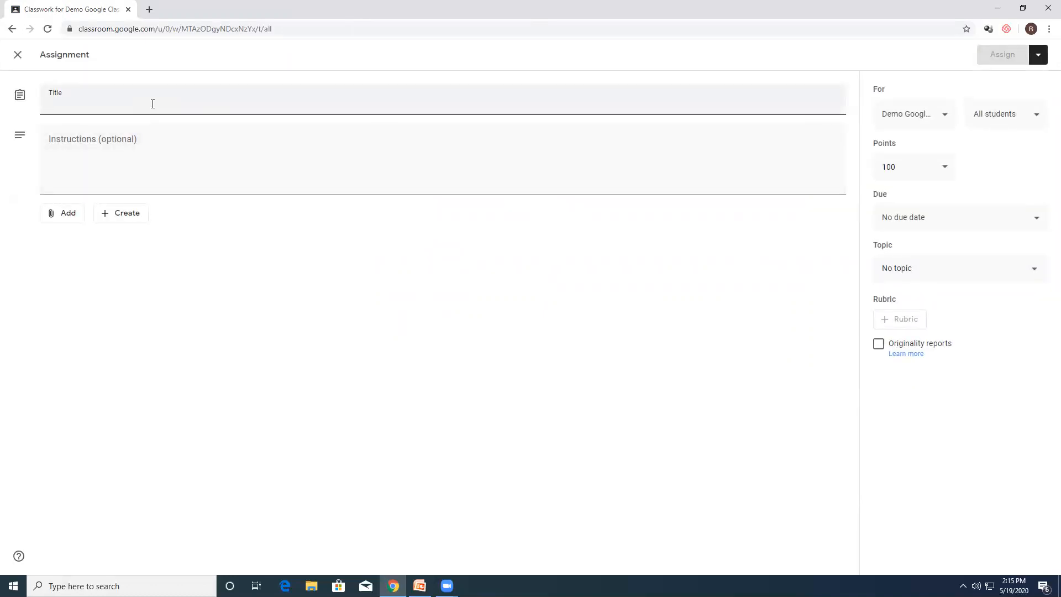
{"action": "type", "text": "ICT T"}
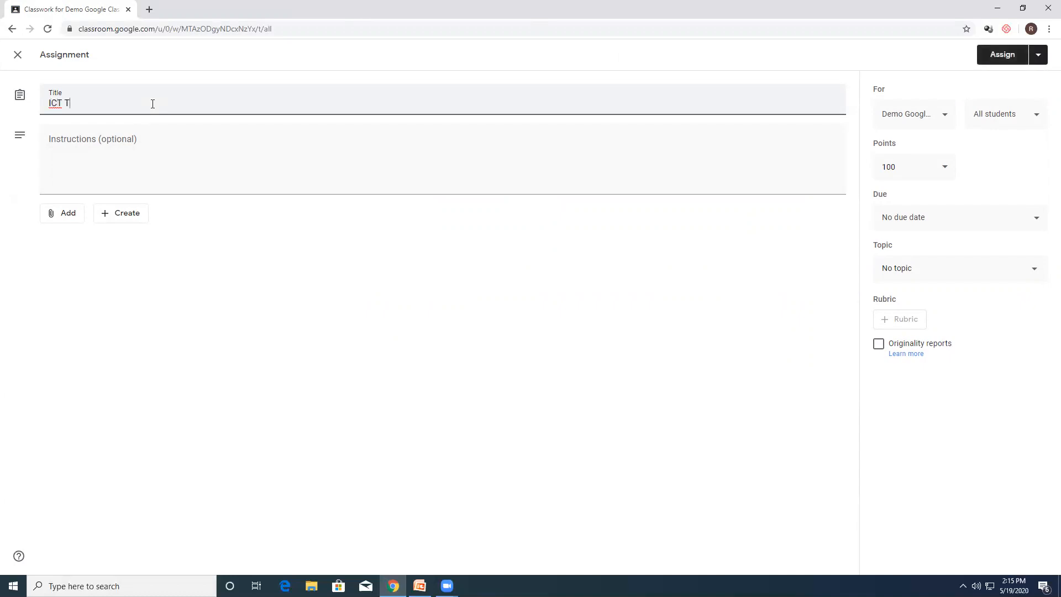
{"action": "type", "text": "ools"}
Step: Enter "What do you know about ICT Tools" as the assignment's instructions
{"action": "left_click", "coordinate": [151, 145]}
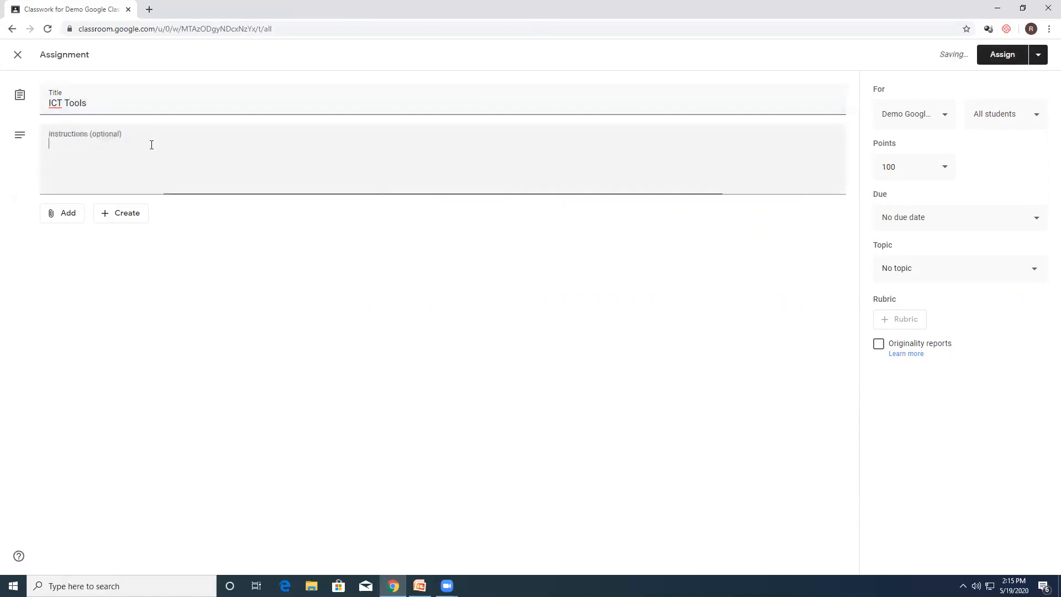
{"action": "type", "text": "H"}
{"action": "key", "text": "BackSpace"}
{"action": "type", "text": "W"}
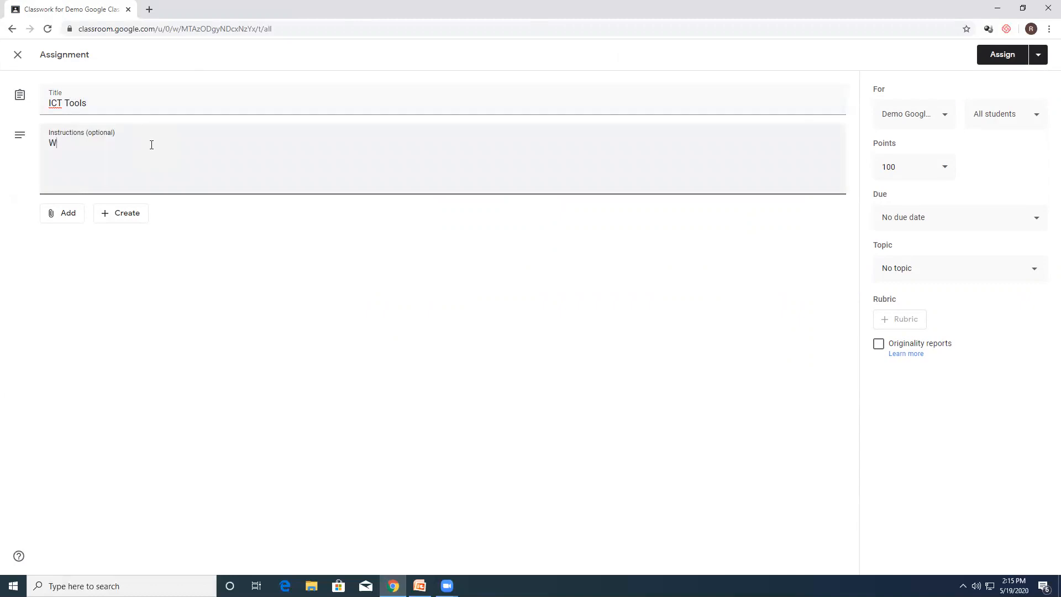
{"action": "type", "text": "hat do you know about ICT Tools"}
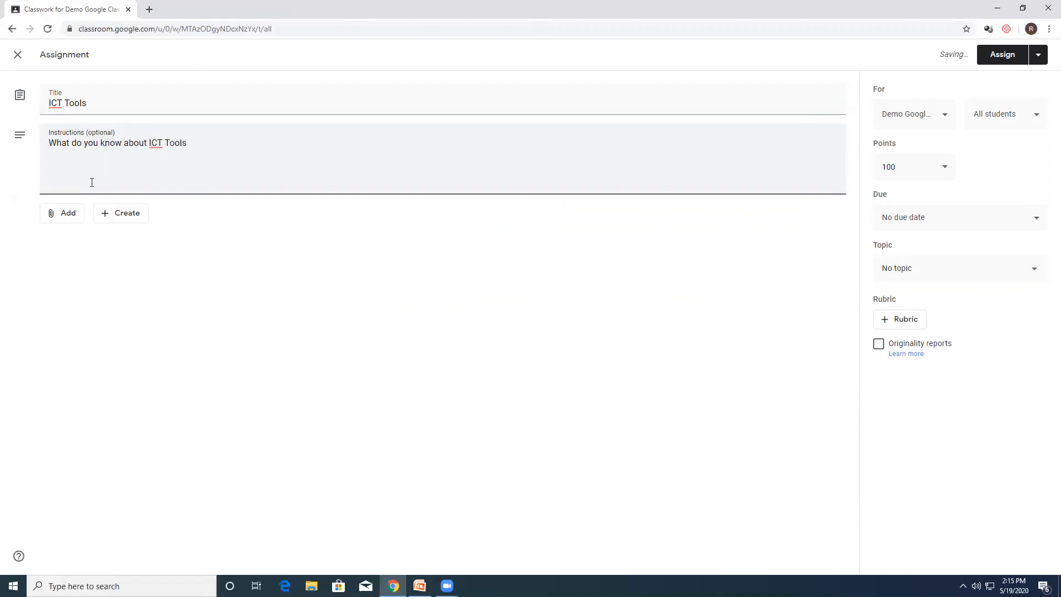
Step: Attach a new blank Google Docs document to the assignment and set it to make a copy for each student
{"action": "left_click", "coordinate": [122, 217]}
{"action": "left_click", "coordinate": [133, 239]}
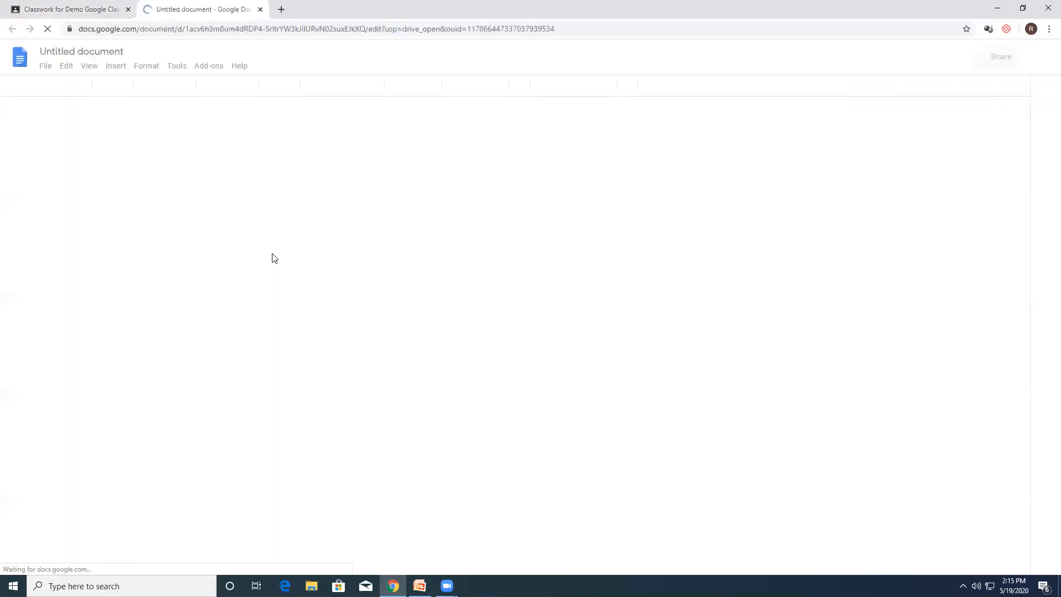
{"action": "left_click", "coordinate": [260, 9]}
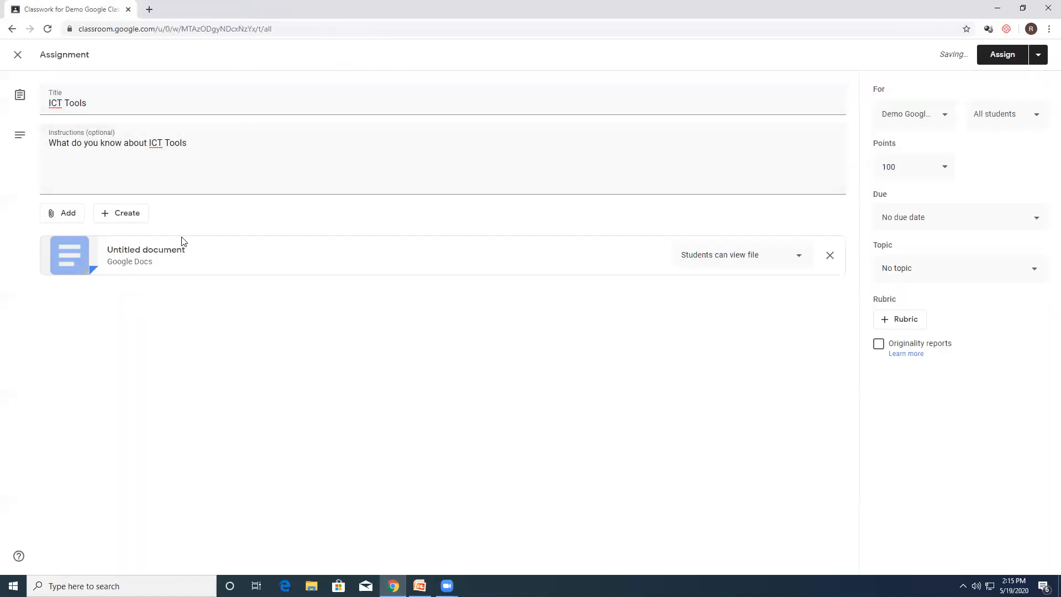
{"action": "left_click", "coordinate": [758, 264]}
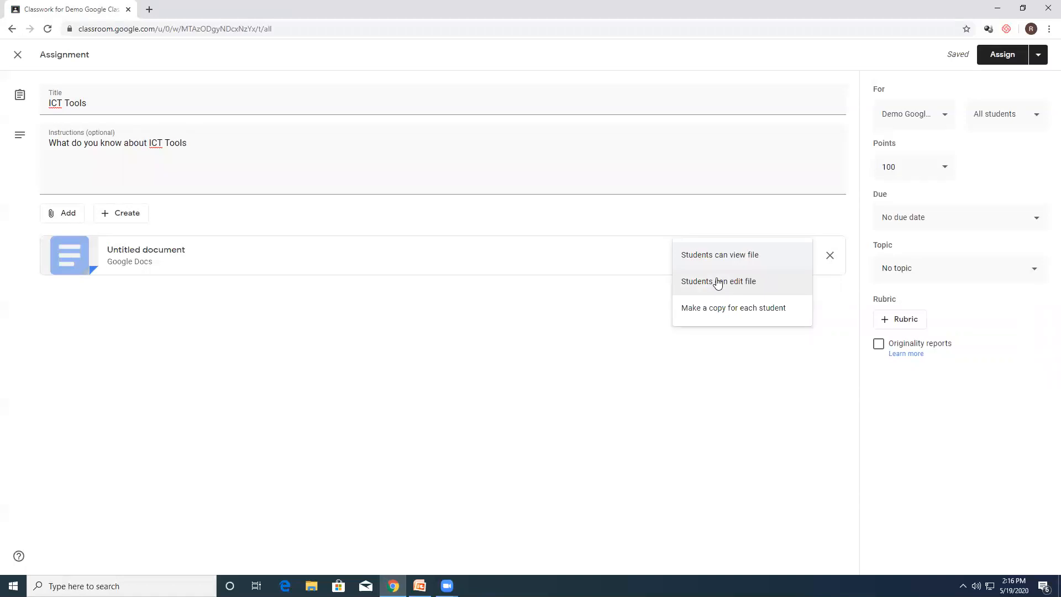
{"action": "left_click", "coordinate": [728, 314]}
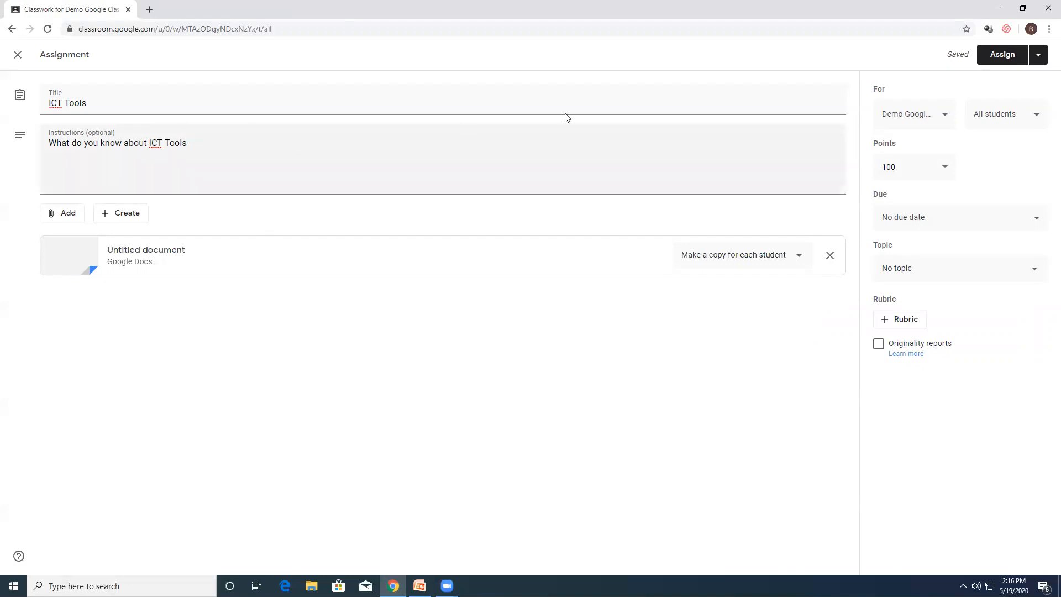
Step: Set the assignment's points to 10 and its due date to May 20, 2020
{"action": "left_click", "coordinate": [915, 164]}
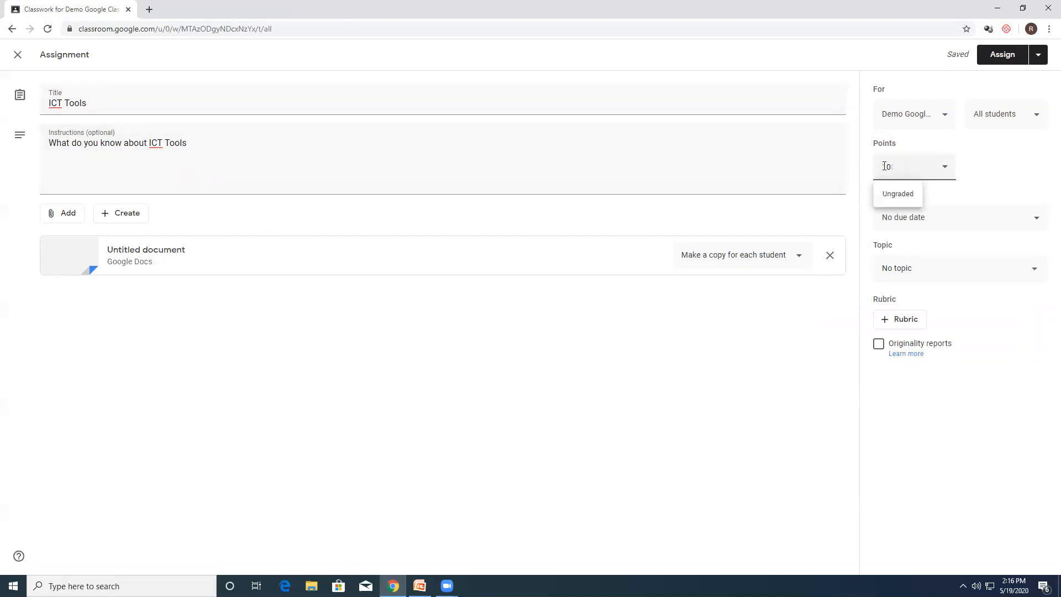
{"action": "left_click", "coordinate": [760, 379]}
{"action": "left_click", "coordinate": [986, 215]}
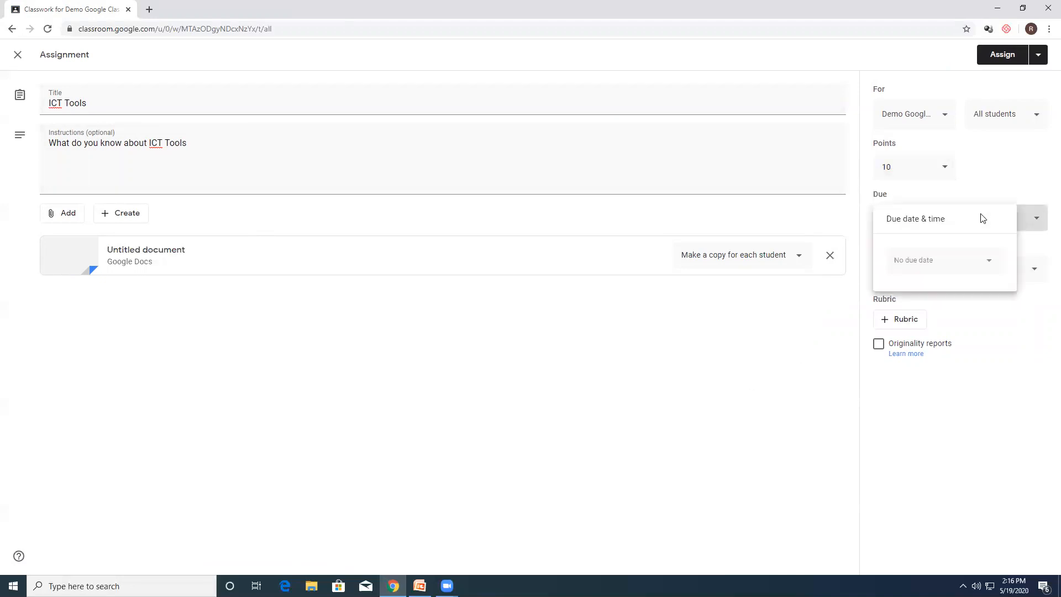
{"action": "left_click", "coordinate": [938, 270]}
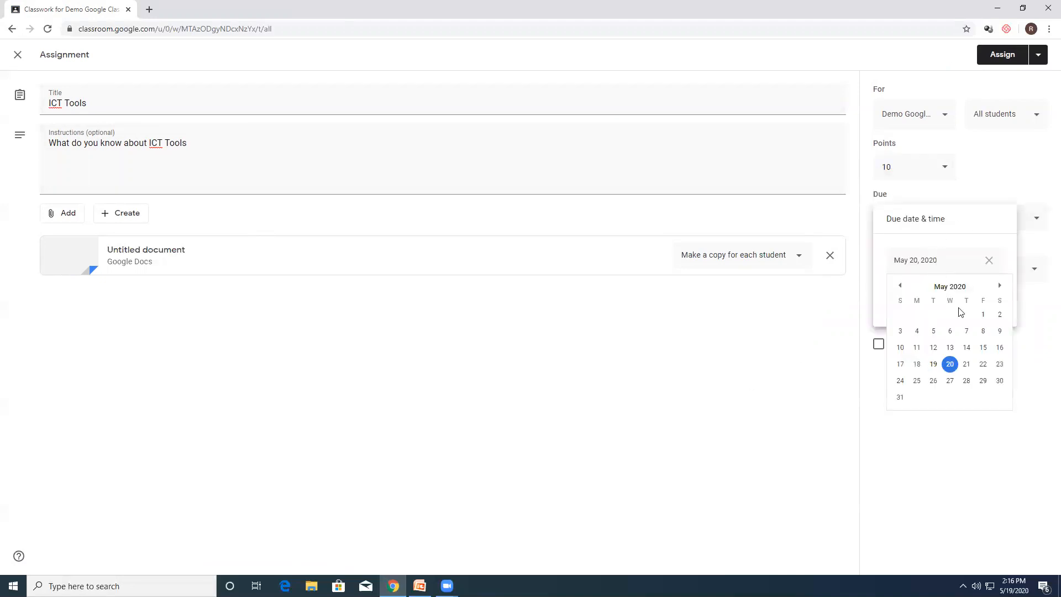
{"action": "left_click", "coordinate": [953, 370]}
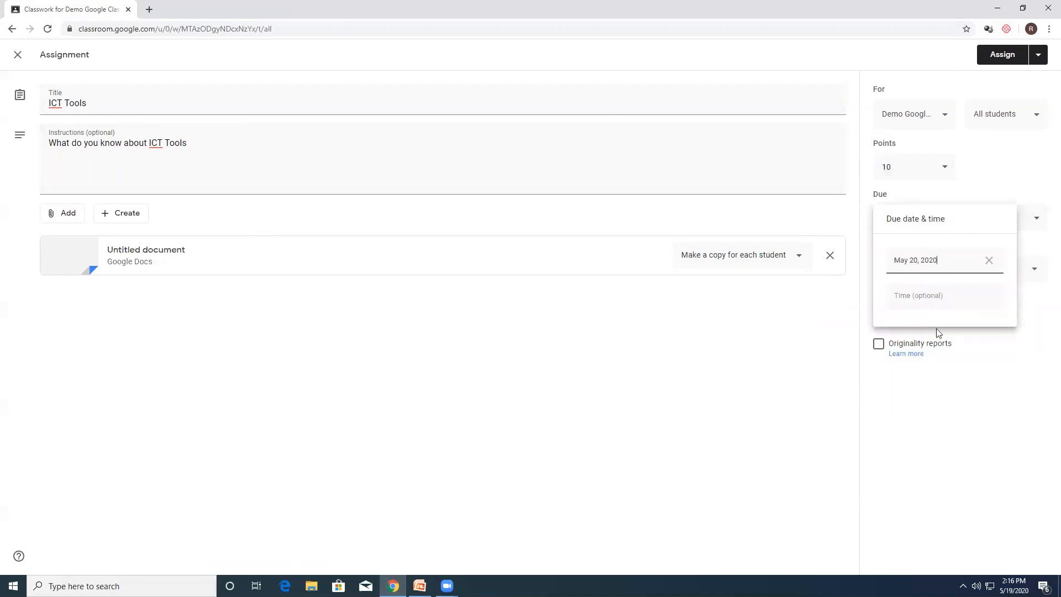
{"action": "left_click", "coordinate": [936, 380]}
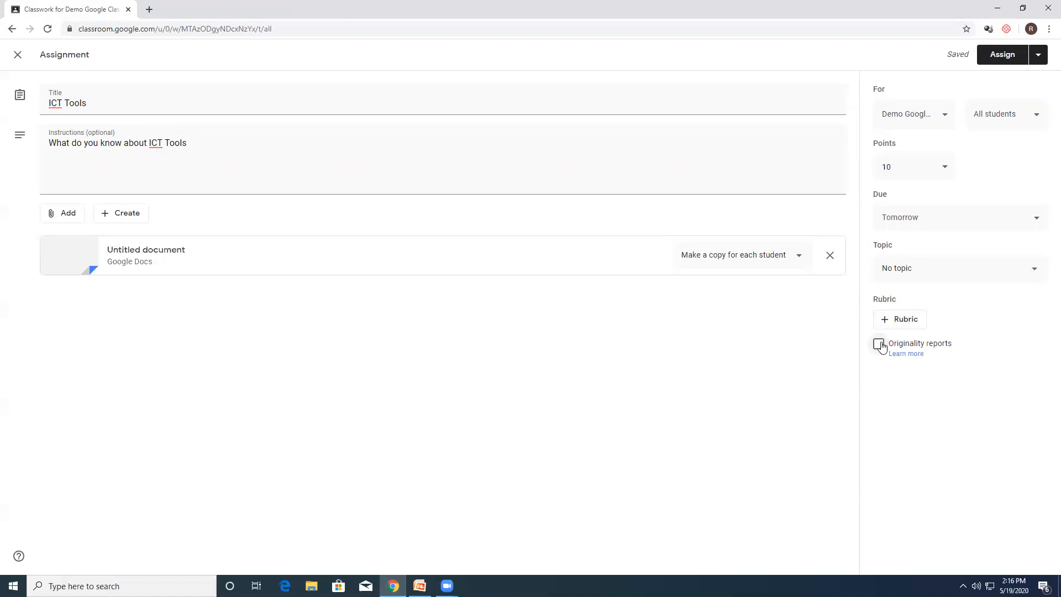
Step: Enable originality reports for the assignment
{"action": "left_click", "coordinate": [879, 345]}
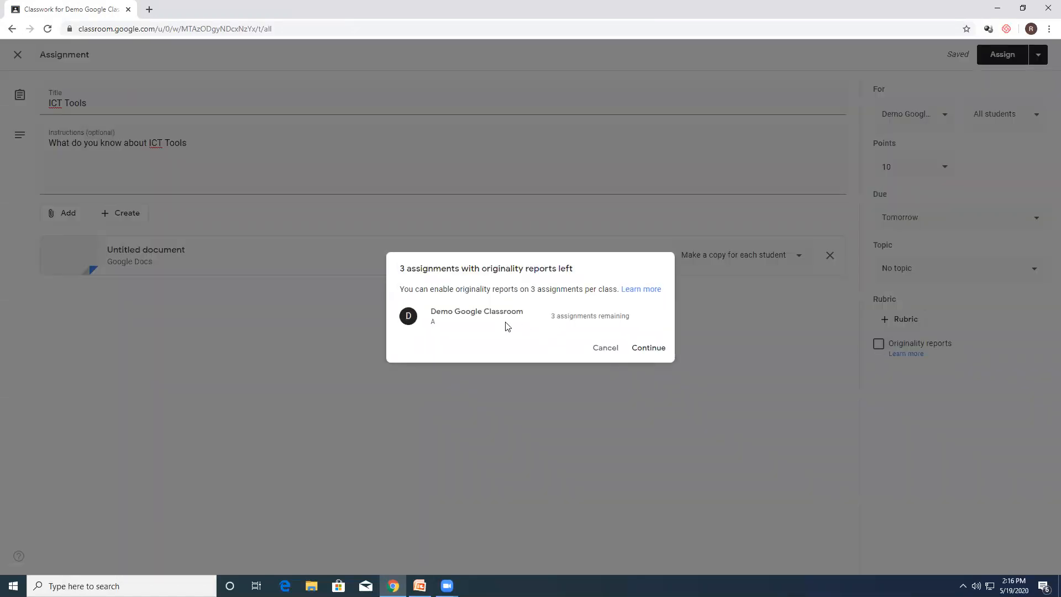
{"action": "left_click", "coordinate": [648, 349]}
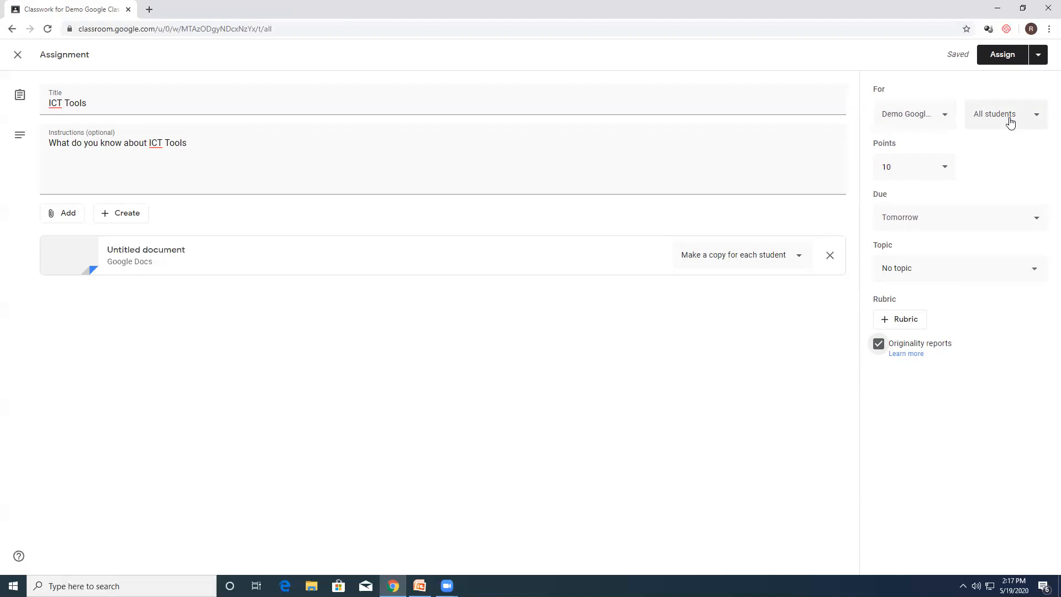
Step: Try limiting the assignment to the Faculty Incharge student only, and reselect all students
{"action": "left_click", "coordinate": [1007, 118]}
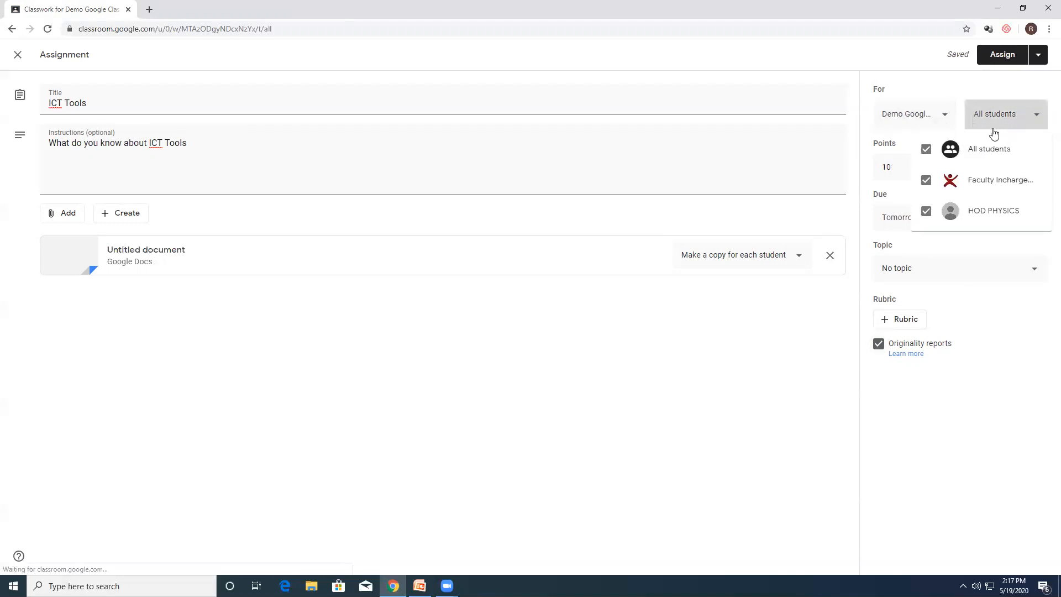
{"action": "left_click", "coordinate": [926, 152]}
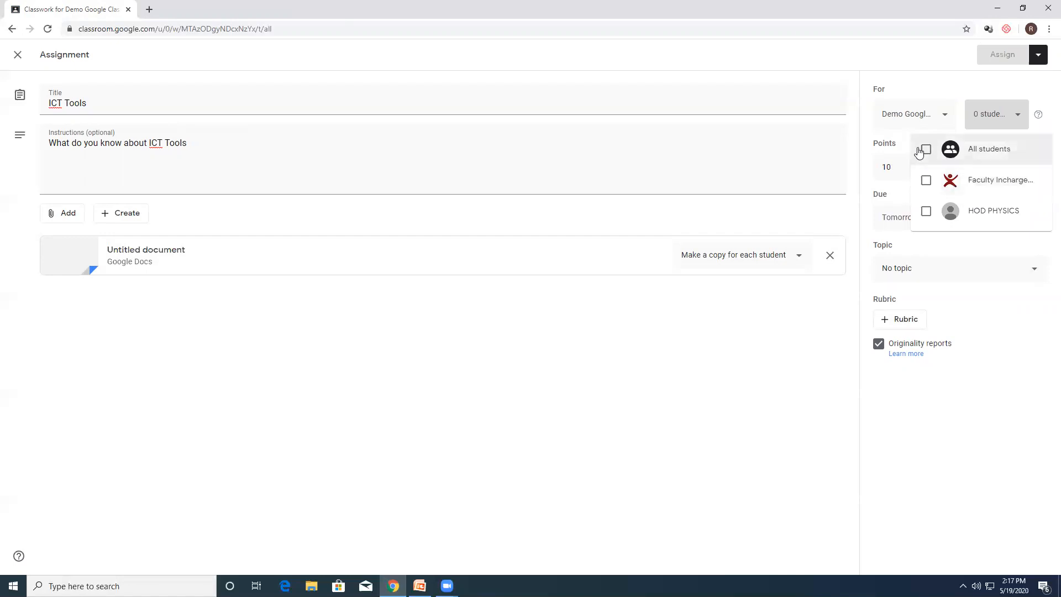
{"action": "left_click", "coordinate": [926, 182]}
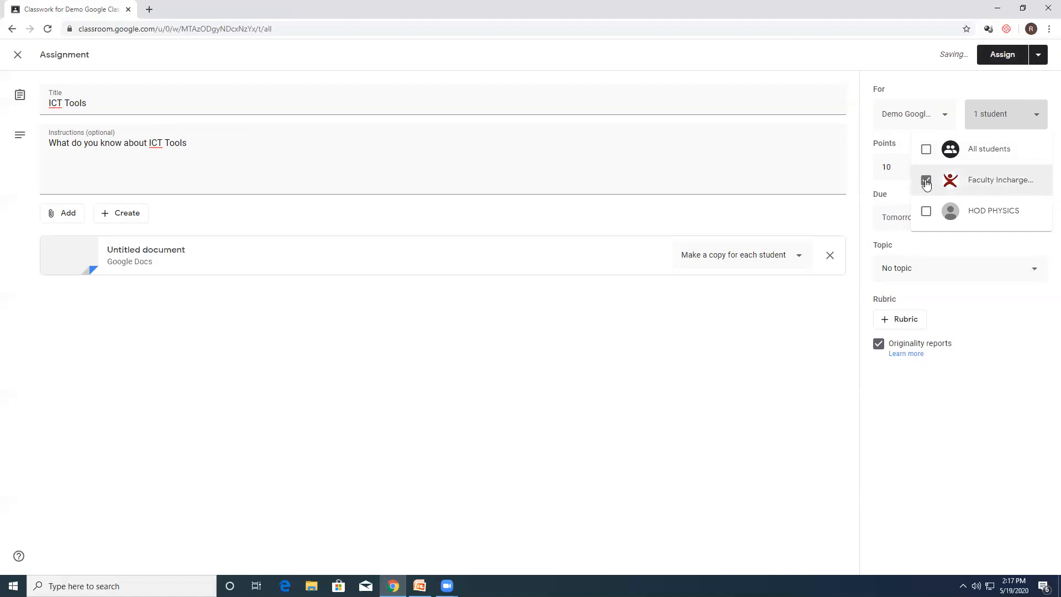
{"action": "left_click", "coordinate": [927, 150]}
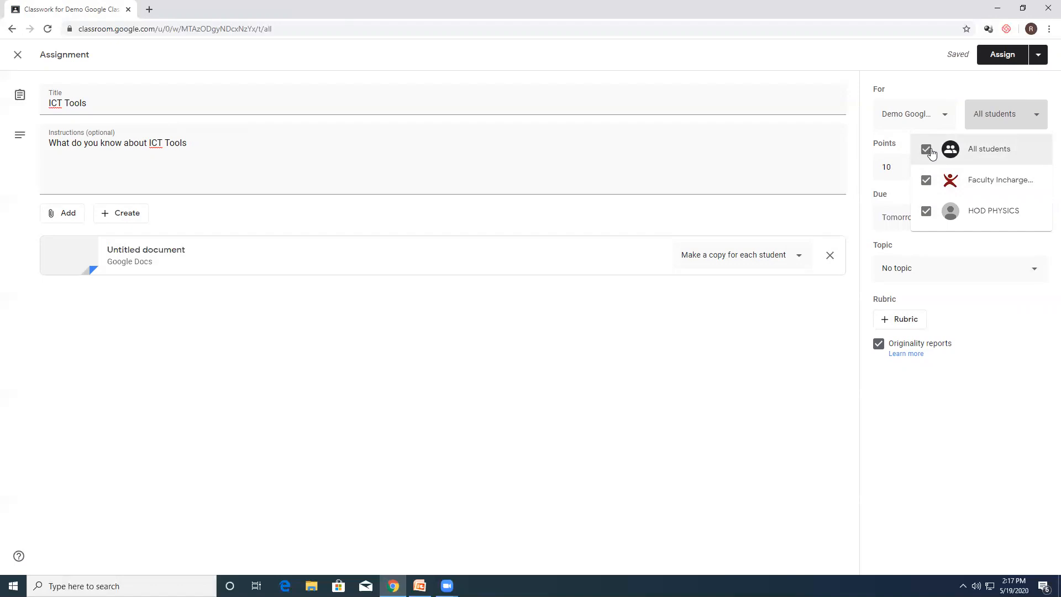
{"action": "left_click", "coordinate": [960, 298]}
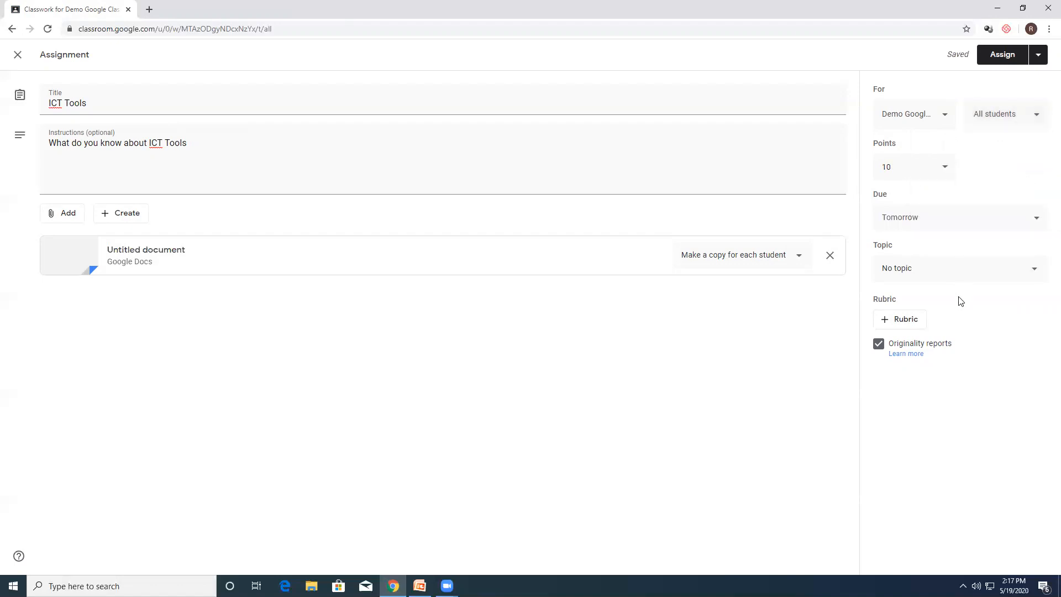
Step: Assign the ICT Tools assignment to the class and return to the class stream
{"action": "left_click", "coordinate": [996, 58]}
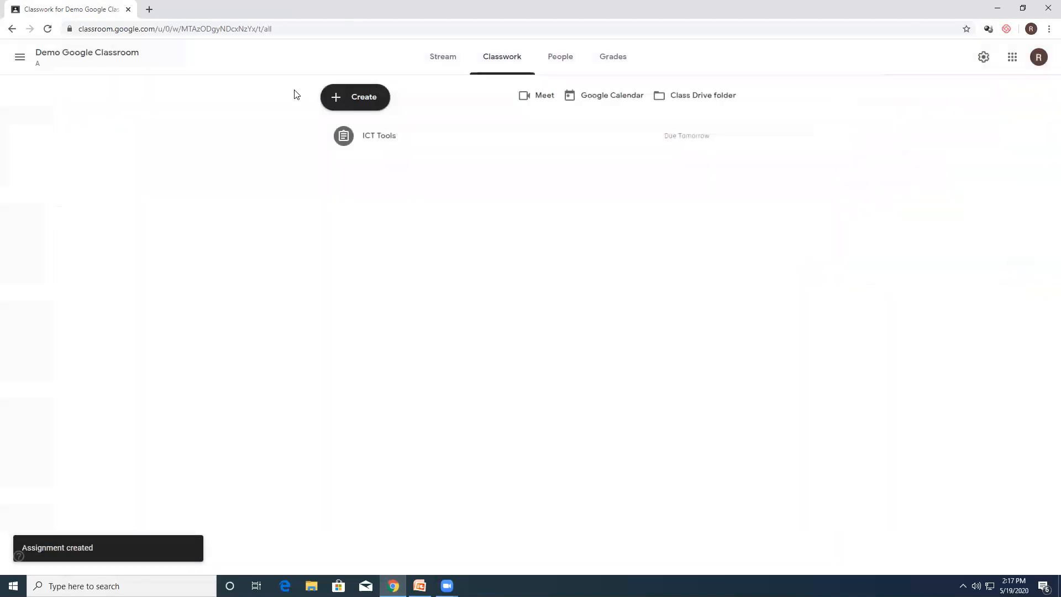
{"action": "left_click", "coordinate": [443, 57]}
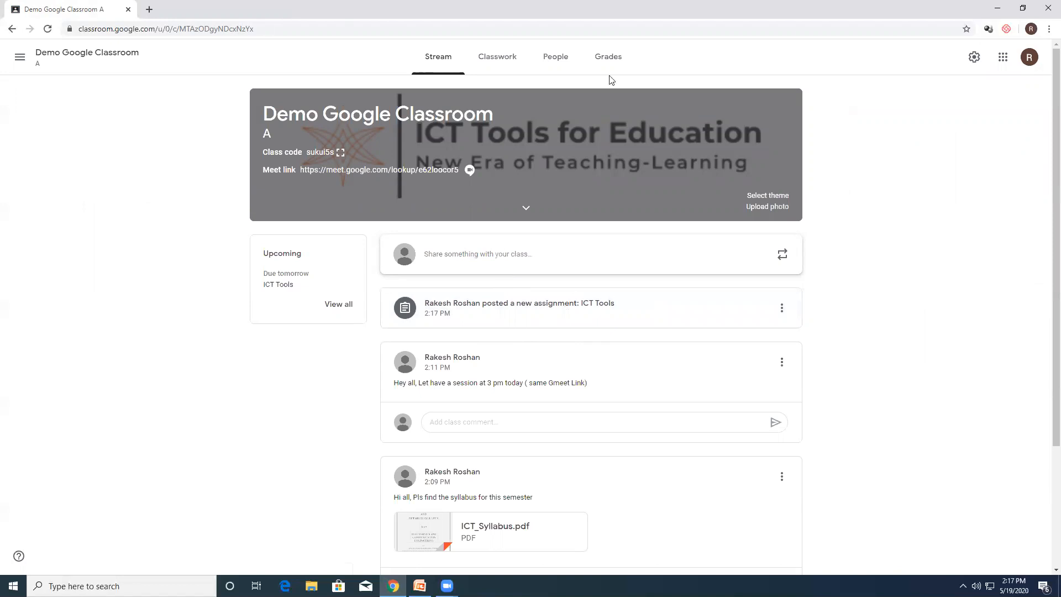
Step: Switch to the HOD PHYSICS student account, open the Demo Google Classroom class, and compare its stream with the teacher's view
{"action": "left_click", "coordinate": [1029, 61]}
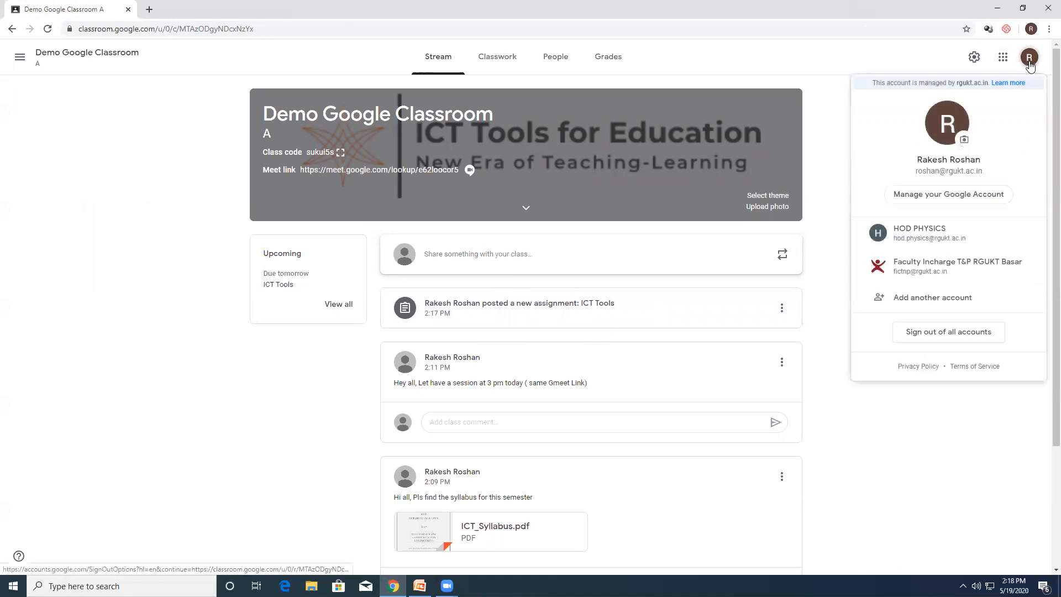
{"action": "left_click", "coordinate": [945, 241]}
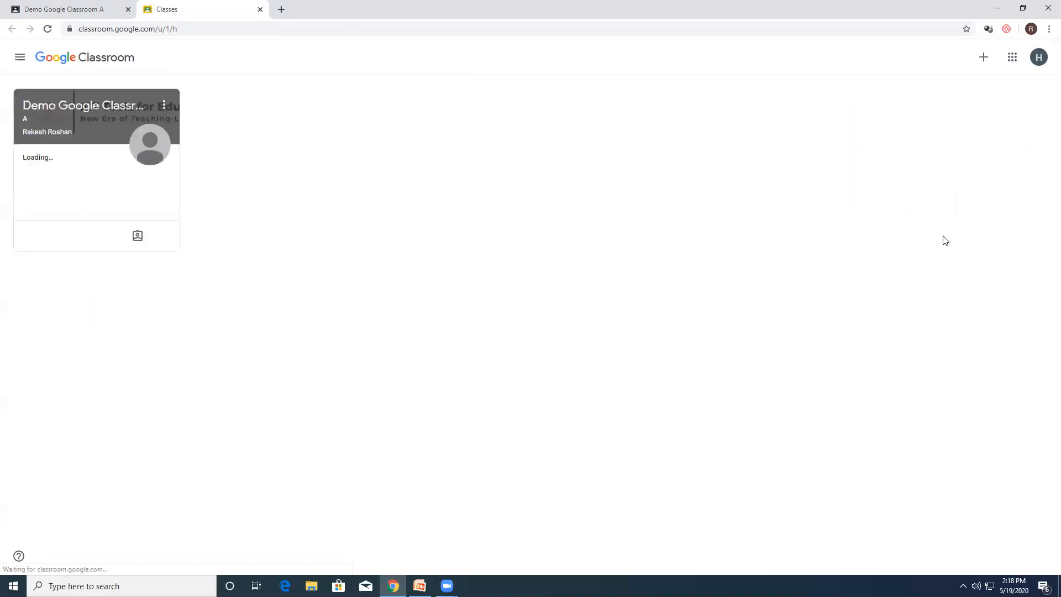
{"action": "left_click", "coordinate": [79, 113]}
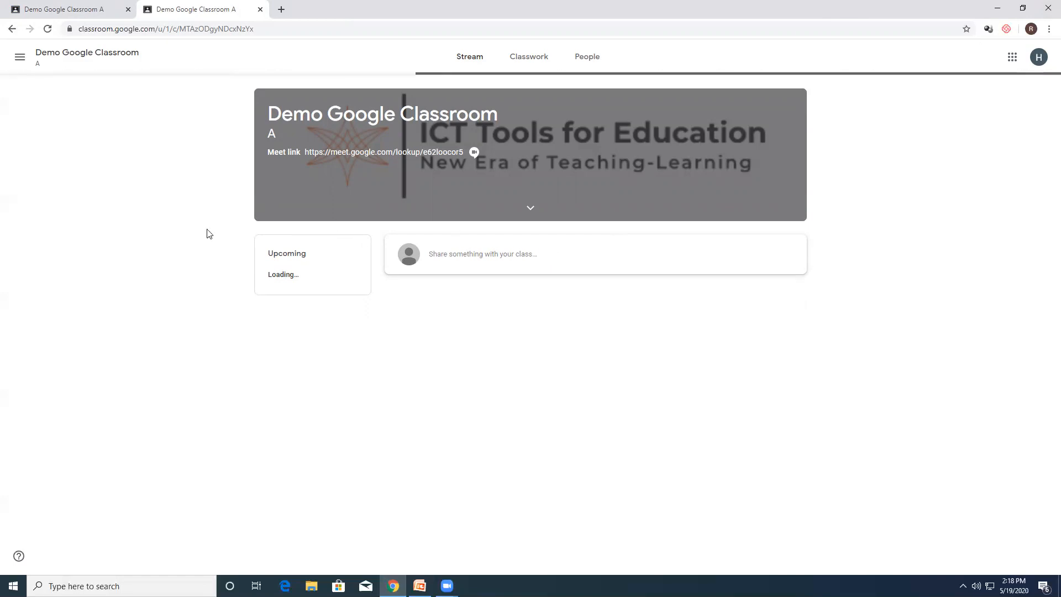
{"action": "left_click", "coordinate": [69, 9]}
{"action": "left_click", "coordinate": [173, 13]}
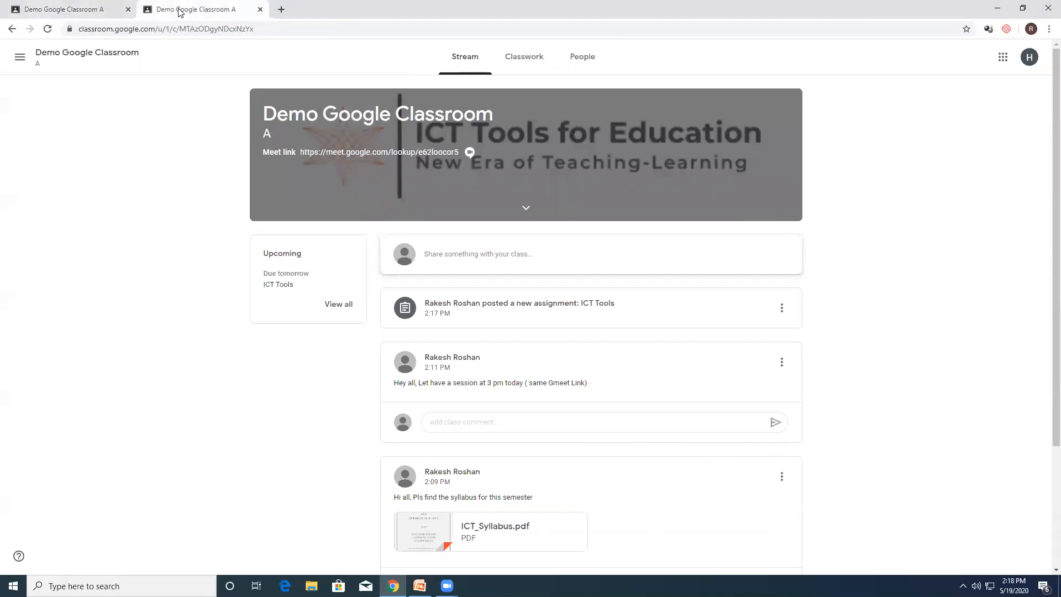
Step: Open the student's document copy from the ICT Tools assignment and enter "ICT Tools::" as its first line
{"action": "left_click", "coordinate": [484, 306]}
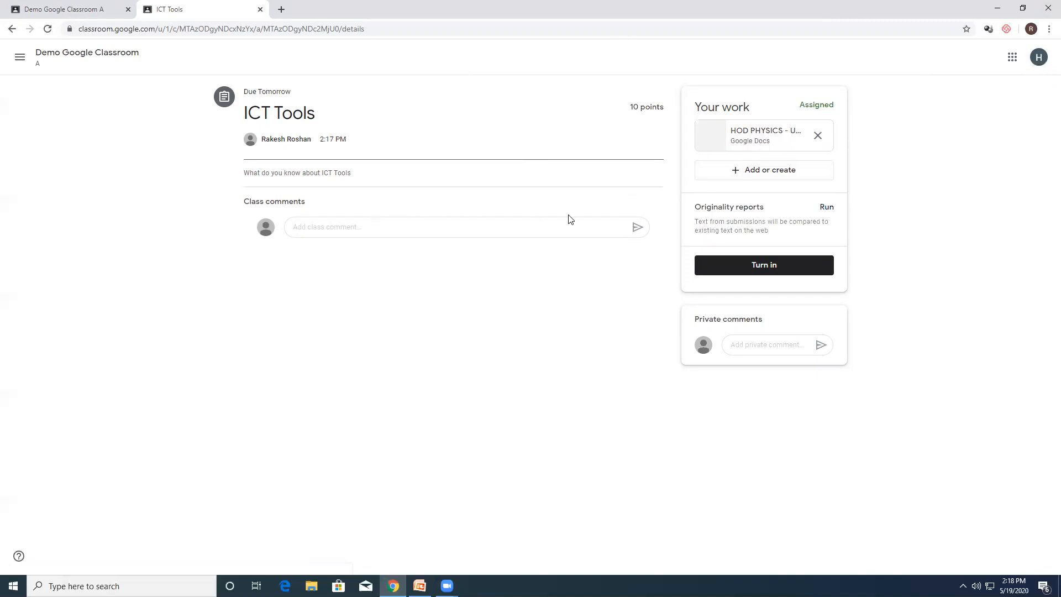
{"action": "left_click", "coordinate": [745, 136]}
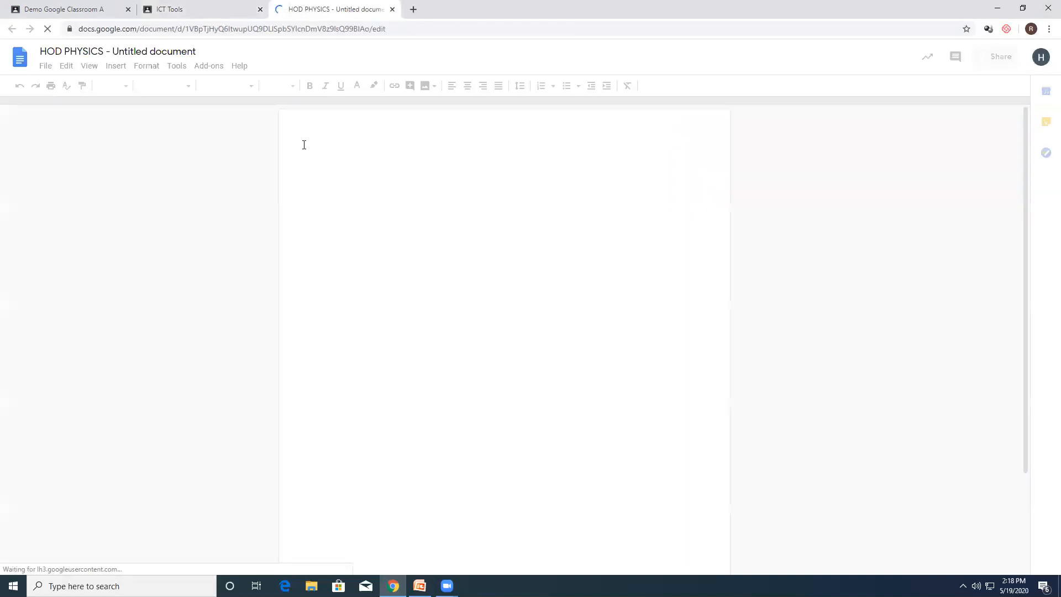
{"action": "type", "text": "IC"}
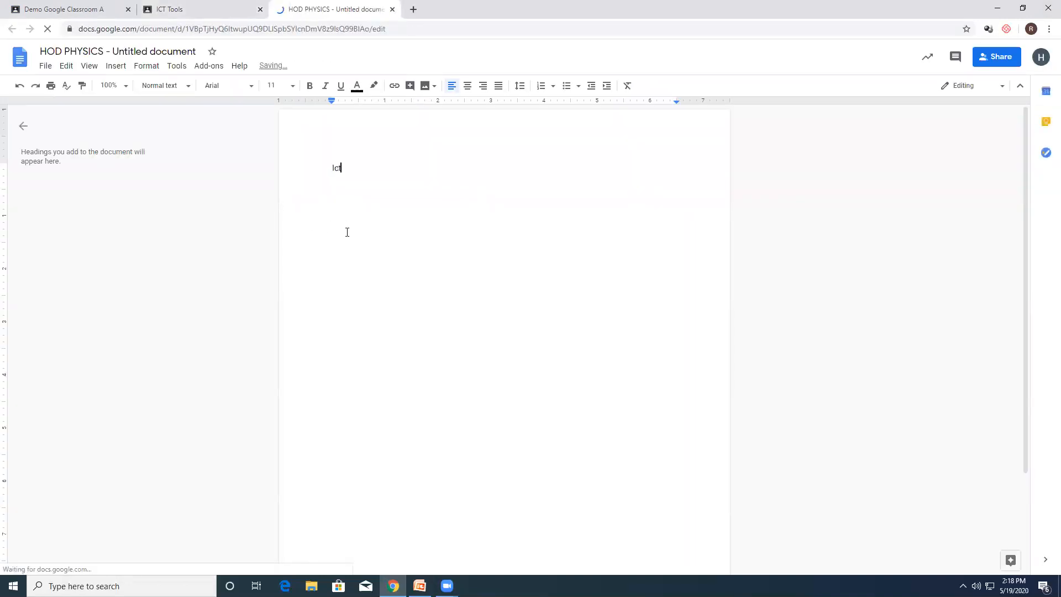
{"action": "type", "text": "T Tools::"}
{"action": "key", "text": "Return"}
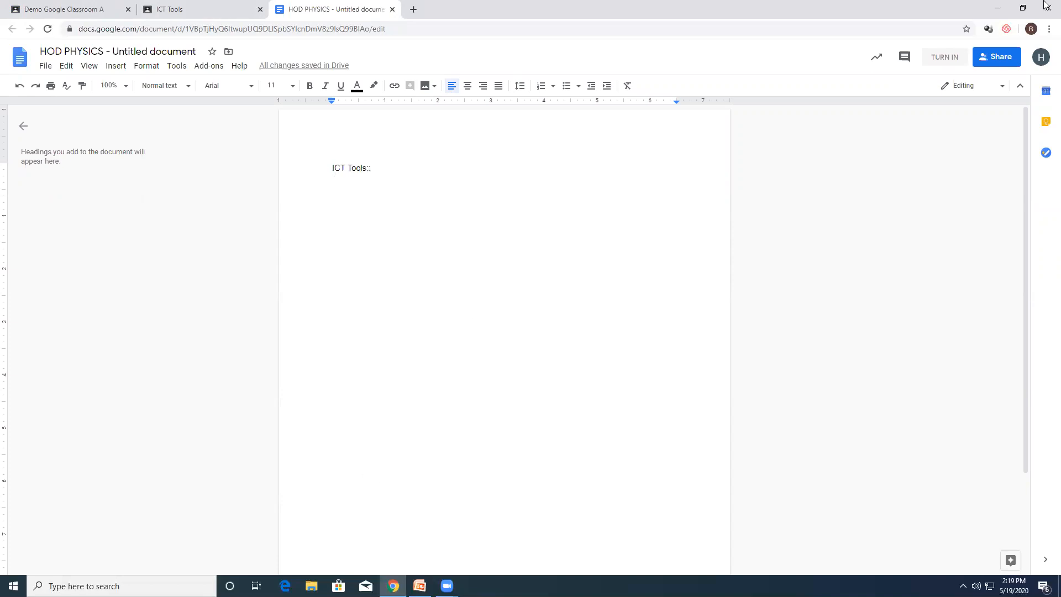
Step: Copy the entire text of the Copy_Report Word file in the desktop's Assignment_Report folder, and close the file and folder
{"action": "left_click", "coordinate": [996, 8]}
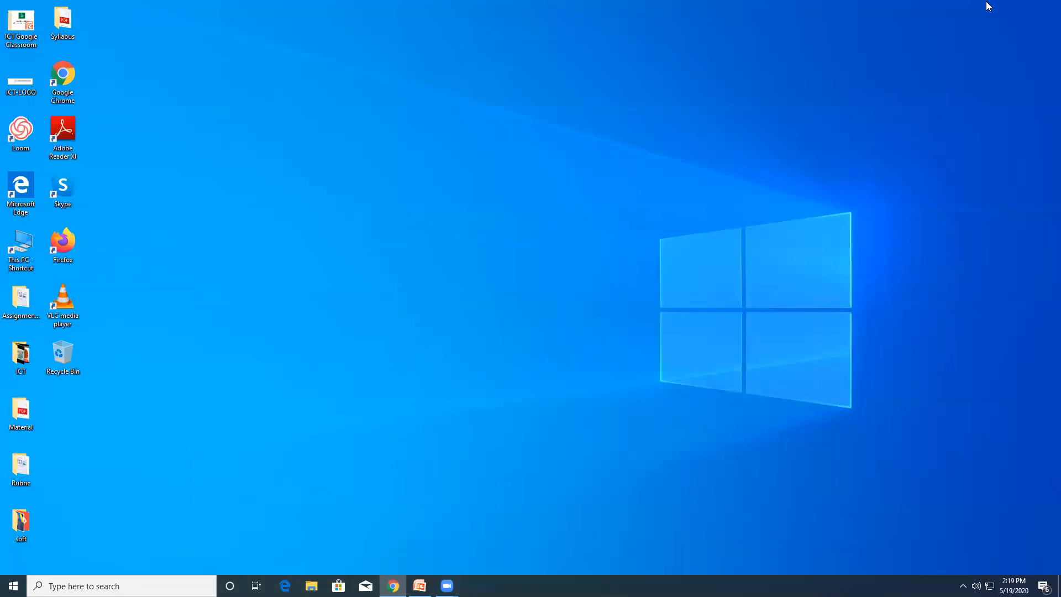
{"action": "double_click", "coordinate": [21, 310]}
{"action": "left_click", "coordinate": [365, 188]}
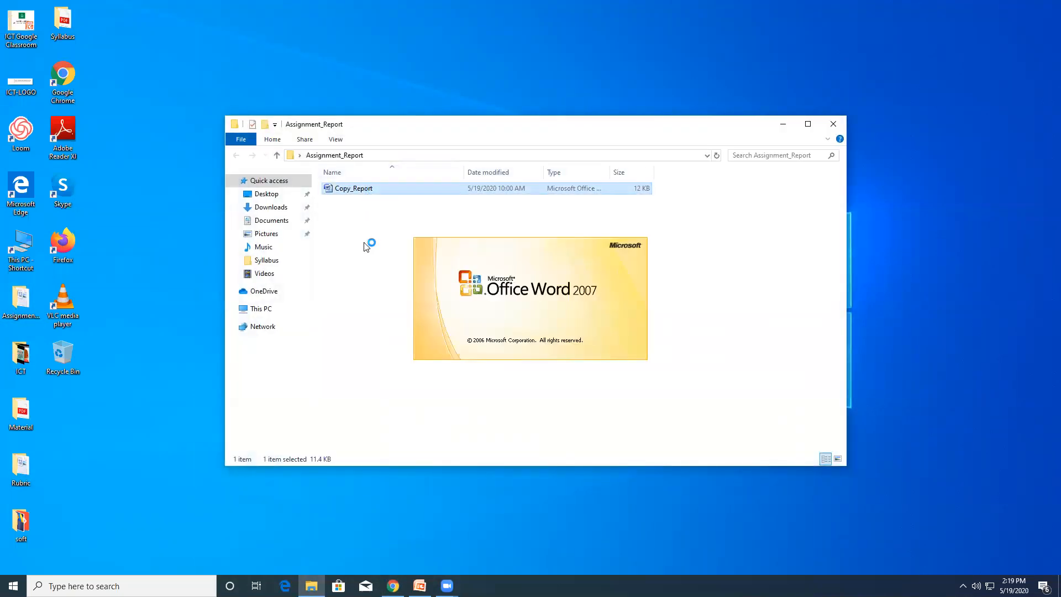
{"action": "key", "text": "ctrl+a"}
{"action": "key", "text": "ctrl+c"}
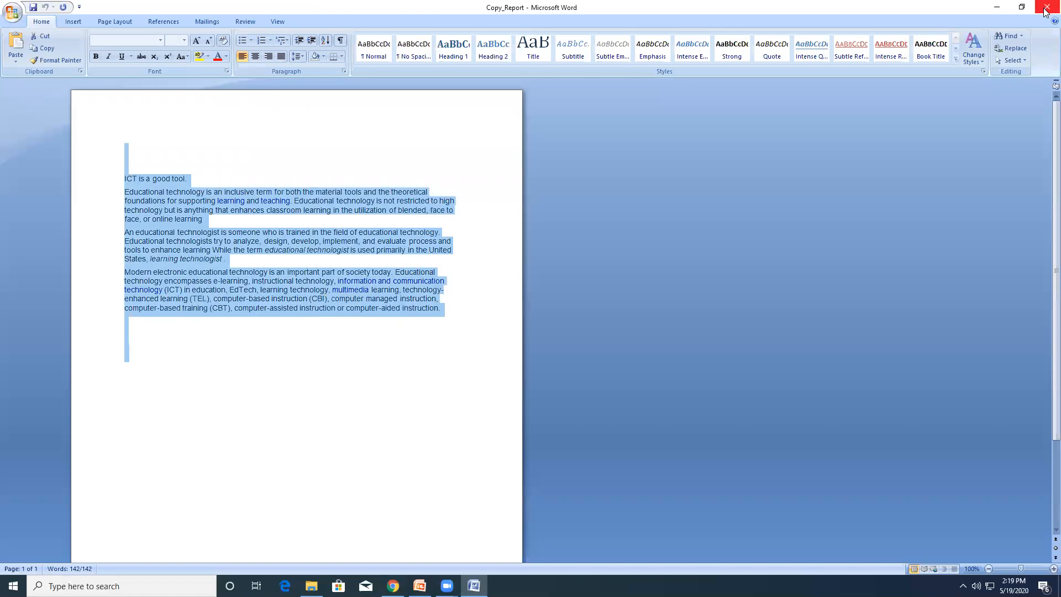
{"action": "left_click", "coordinate": [1047, 8]}
{"action": "left_click", "coordinate": [1047, 7]}
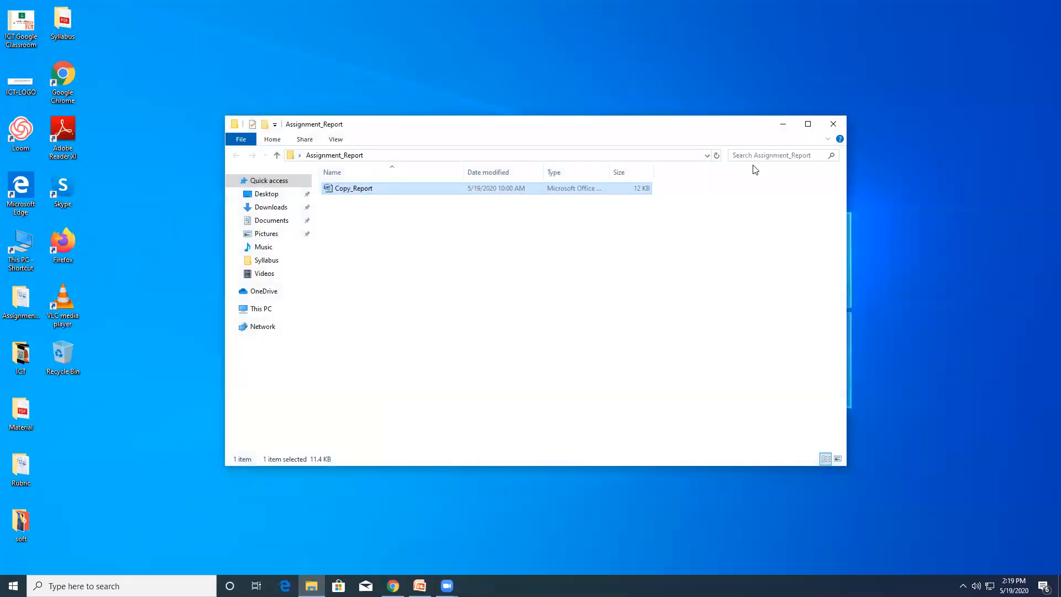
{"action": "left_click", "coordinate": [831, 123]}
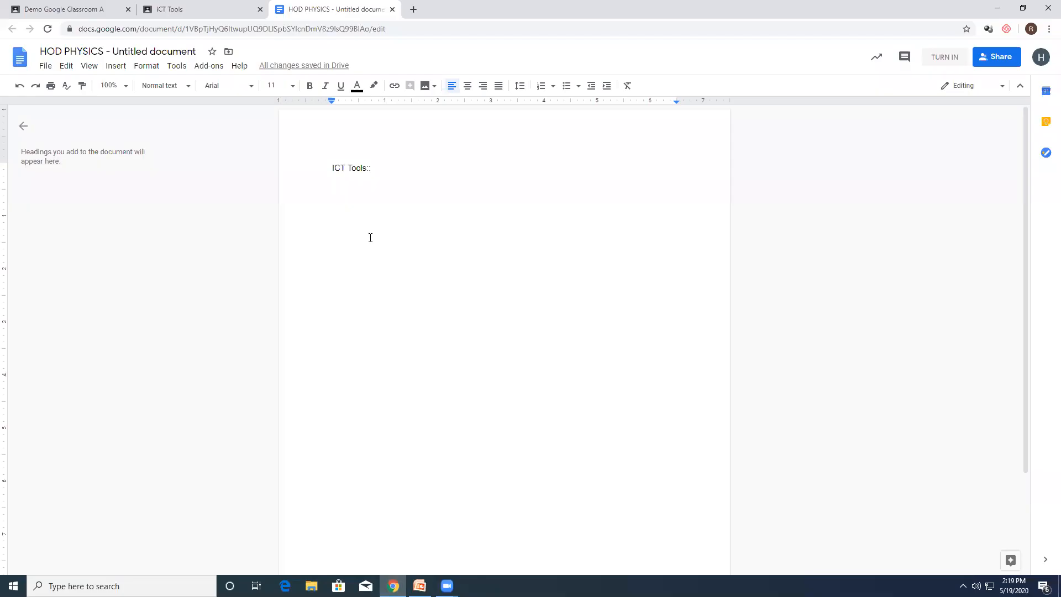
Step: Paste the copied report below the ICT Tools heading, trim the blank space above it, and close the document
{"action": "key", "text": "ctrl+v"}
{"action": "left_click", "coordinate": [367, 193]}
{"action": "key", "text": "Delete"}
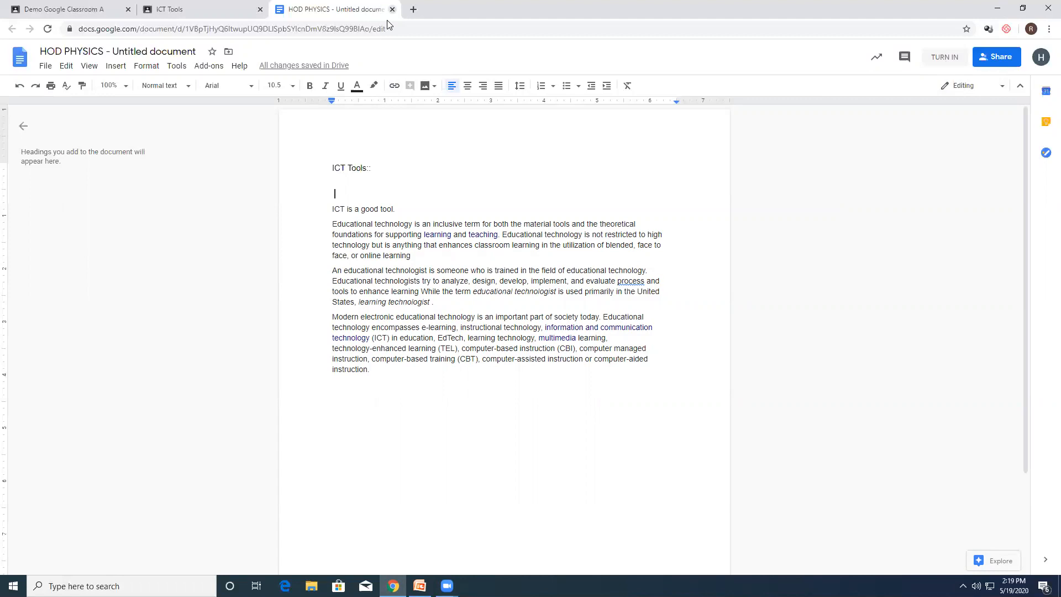
{"action": "key", "text": "ctrl+w"}
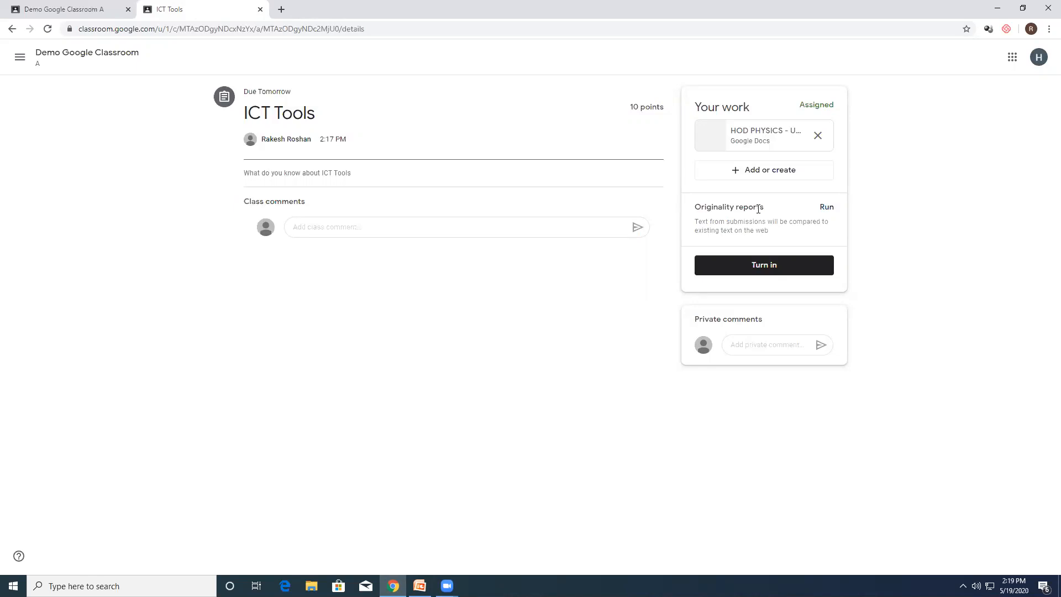
Step: Run an originality report on the student's attached document and open the report
{"action": "left_click", "coordinate": [827, 207]}
{"action": "left_click", "coordinate": [649, 347]}
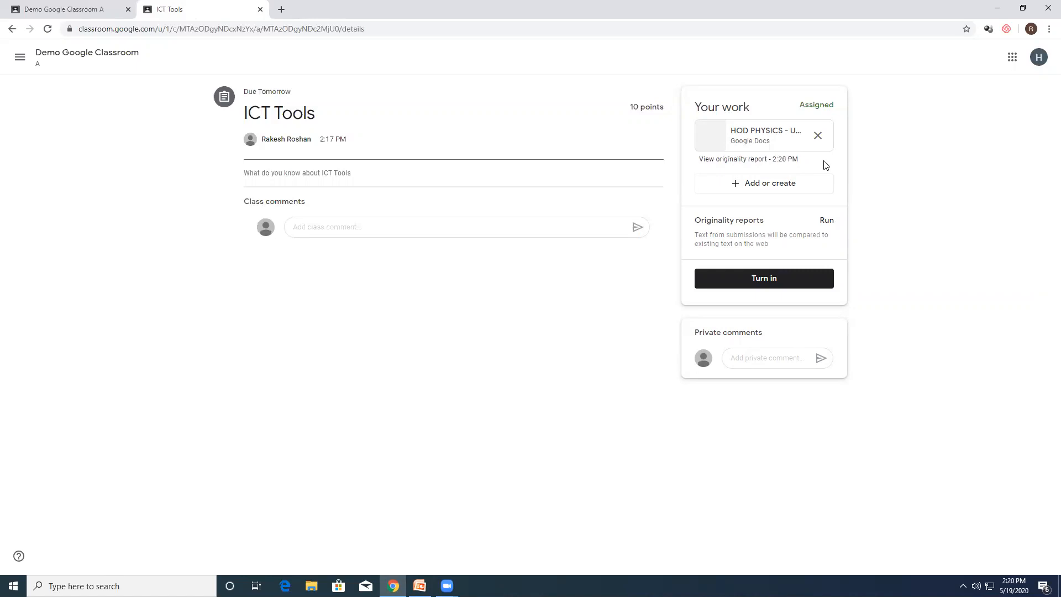
{"action": "left_click", "coordinate": [741, 162]}
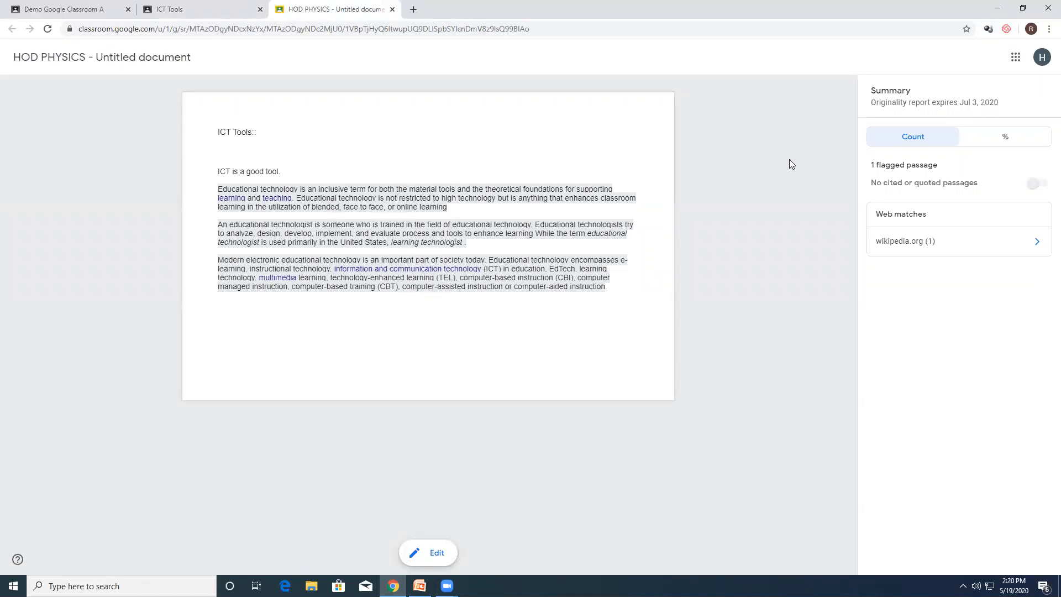
Step: Review the originality report's flagged content by percentage and by count, and open the wikipedia.org match details
{"action": "left_click", "coordinate": [993, 138]}
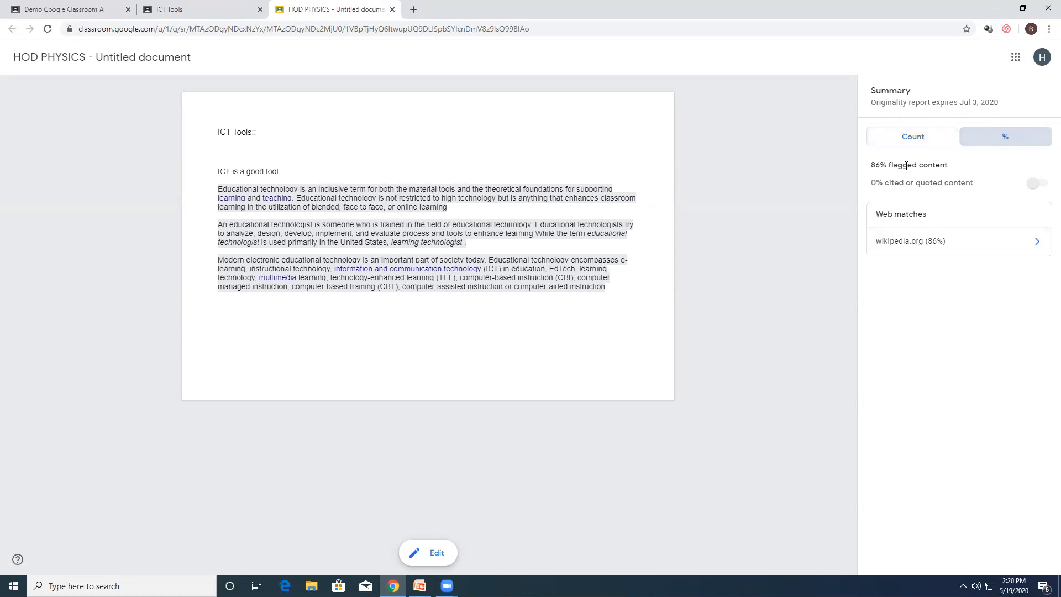
{"action": "left_click", "coordinate": [917, 141]}
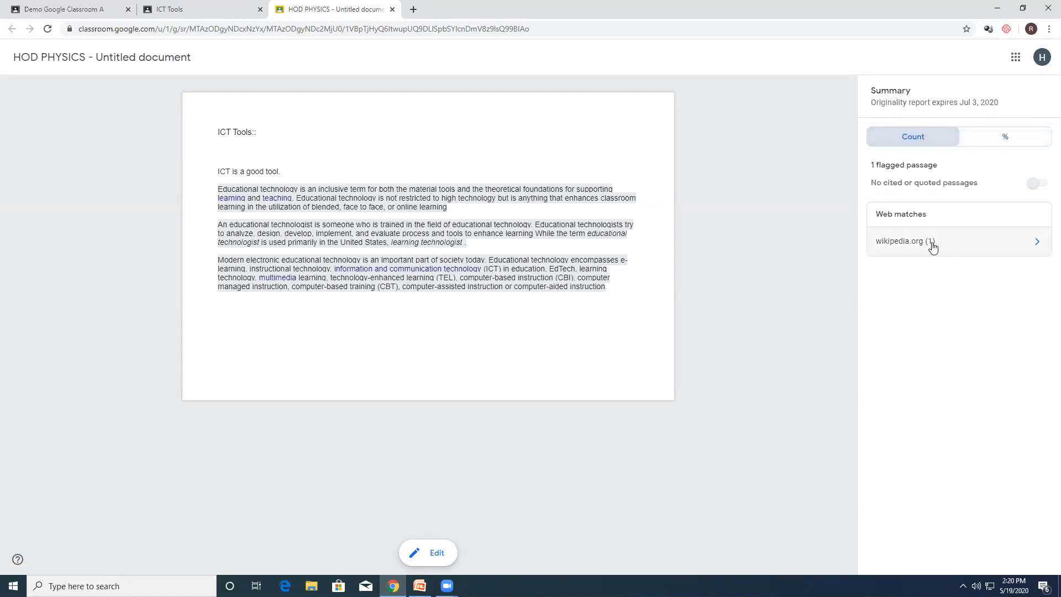
{"action": "left_click", "coordinate": [932, 247]}
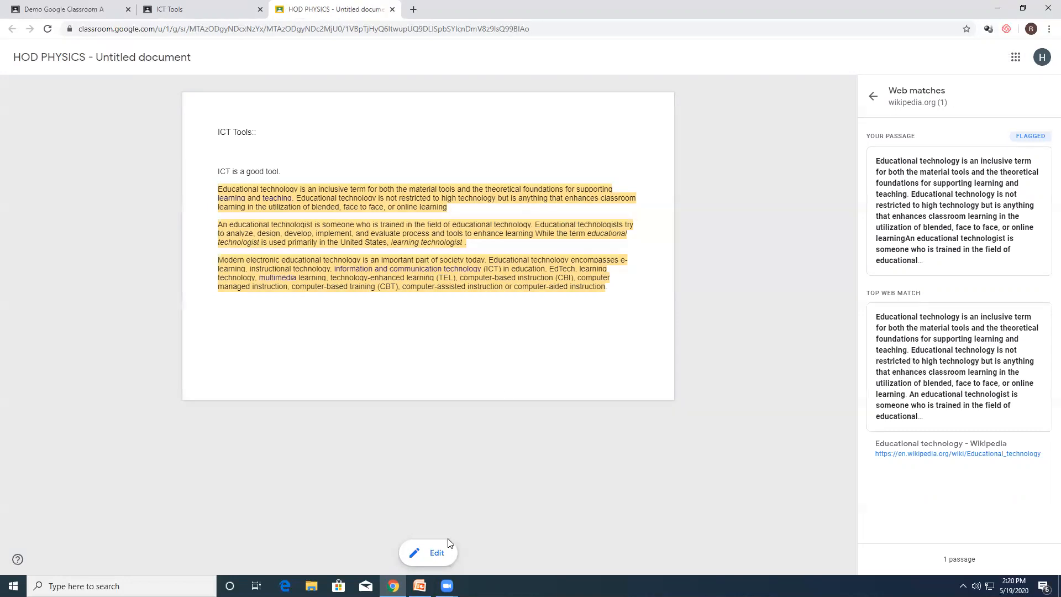
Step: Edit the student's document to remove the closing words ", learning technologist." after "United States" in the second paragraph
{"action": "left_click", "coordinate": [437, 552]}
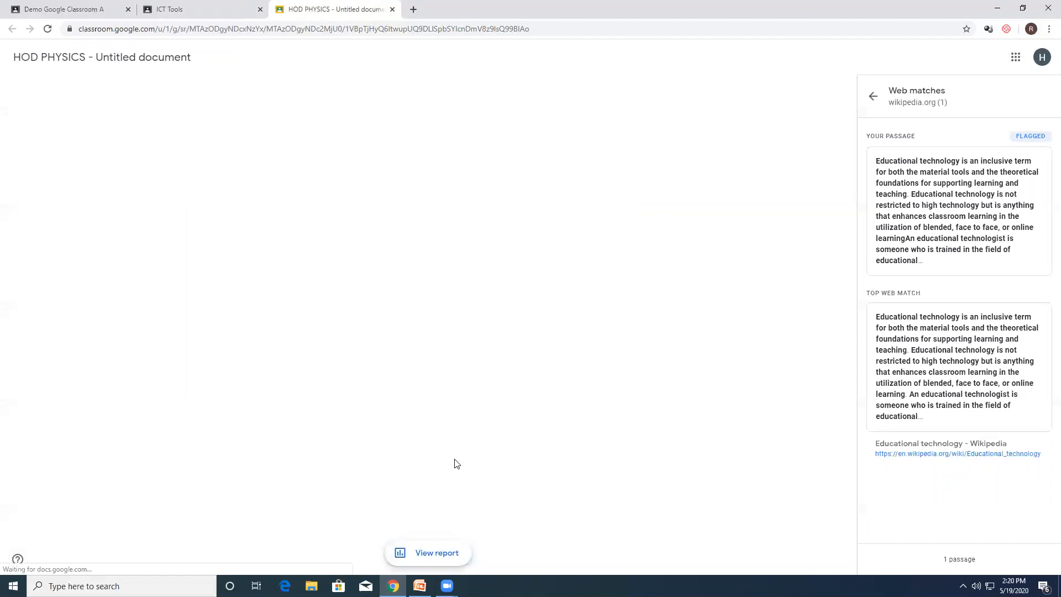
{"action": "left_click", "coordinate": [389, 334]}
{"action": "key", "text": "BackSpace"}
{"action": "key", "text": "BackSpace"}
{"action": "key", "text": "BackSpace"}
{"action": "key", "text": "BackSpace"}
{"action": "key", "text": "BackSpace"}
{"action": "key", "text": "BackSpace"}
{"action": "key", "text": "BackSpace"}
{"action": "key", "text": "BackSpace"}
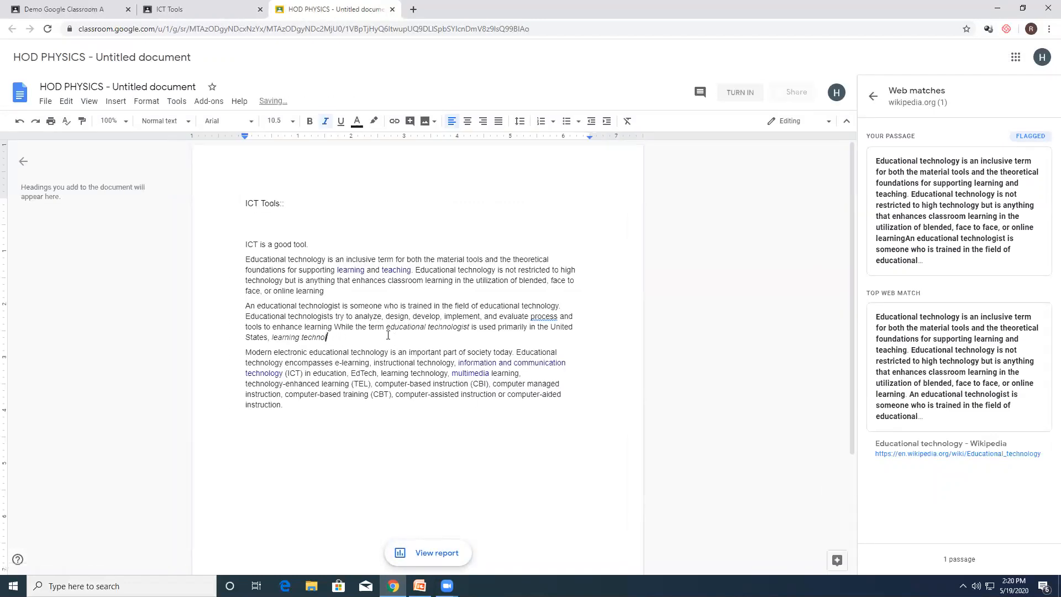
{"action": "key", "text": "BackSpace"}
{"action": "key", "text": "BackSpace"}
{"action": "key", "text": "BackSpace"}
{"action": "key", "text": "BackSpace"}
{"action": "key", "text": "BackSpace"}
{"action": "key", "text": "BackSpace"}
{"action": "key", "text": "BackSpace"}
{"action": "key", "text": "BackSpace"}
{"action": "key", "text": "BackSpace"}
{"action": "key", "text": "BackSpace"}
{"action": "key", "text": "BackSpace"}
{"action": "key", "text": "BackSpace"}
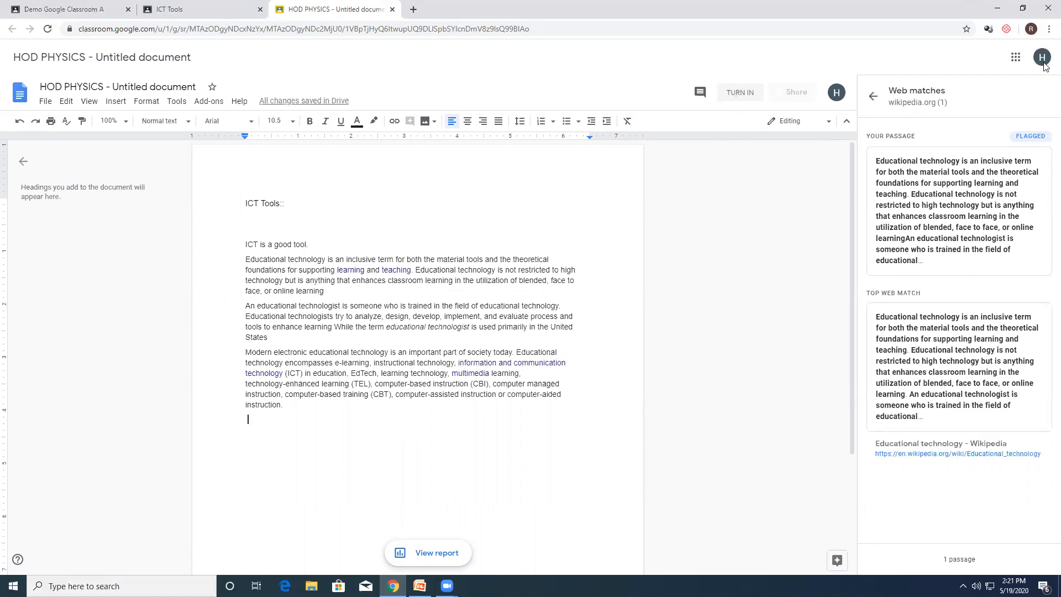
Step: Return to the report summary, try to turn in the student's document, and close every other Classroom tab
{"action": "left_click", "coordinate": [873, 96]}
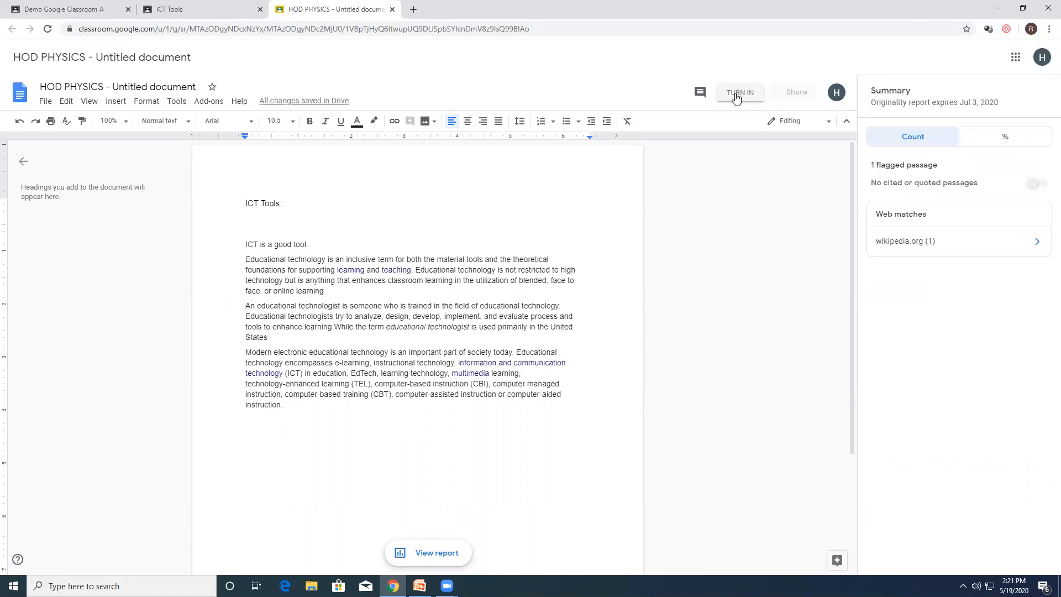
{"action": "left_click", "coordinate": [738, 97]}
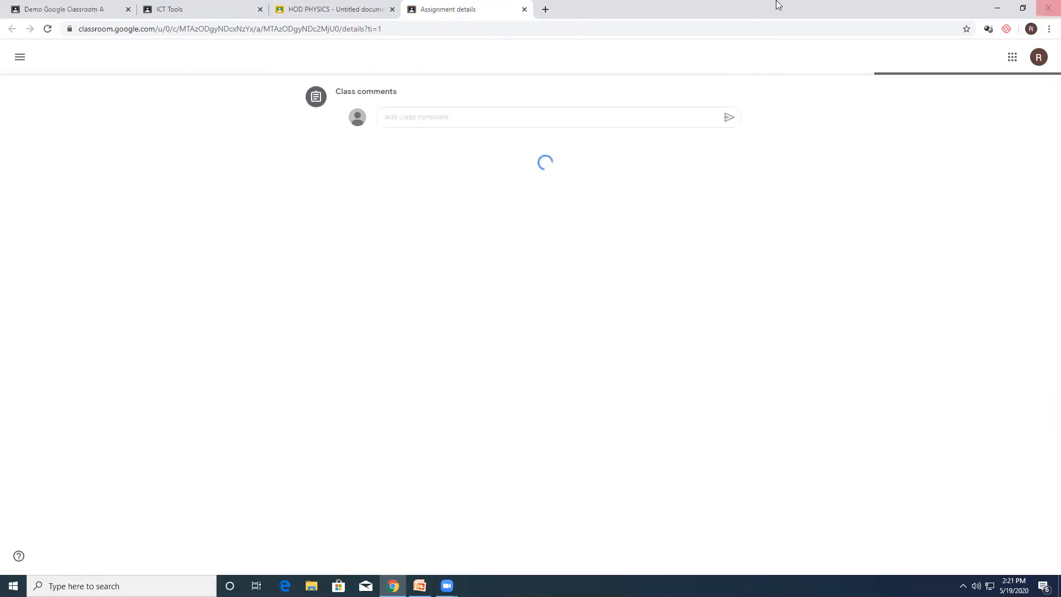
{"action": "left_click", "coordinate": [260, 9]}
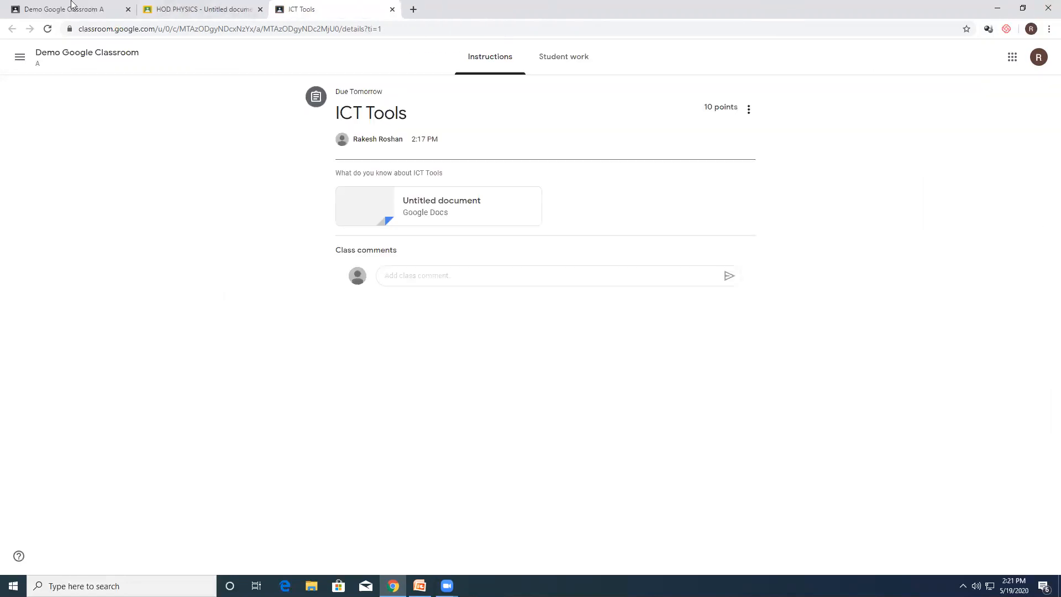
{"action": "left_click", "coordinate": [129, 10]}
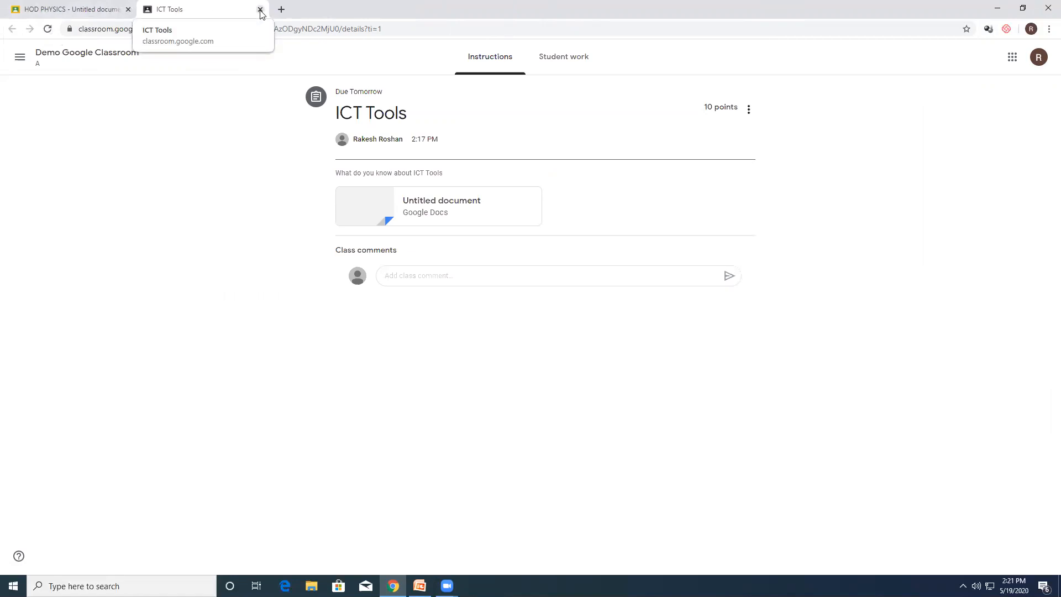
{"action": "left_click", "coordinate": [261, 10]}
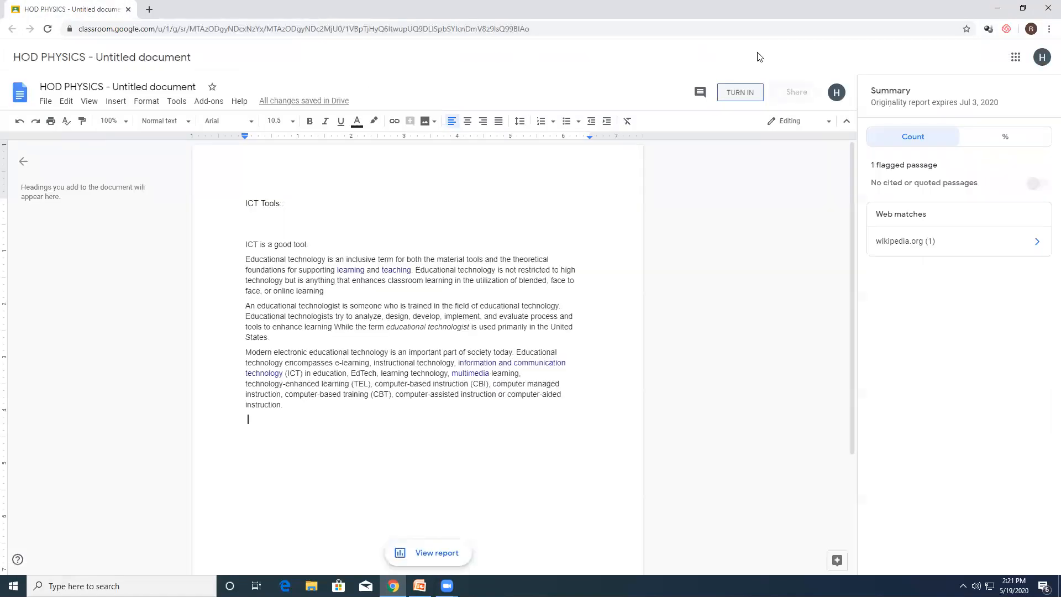
Step: Load classroom.google.com in a new browser tab and close the student's document
{"action": "left_click", "coordinate": [149, 9]}
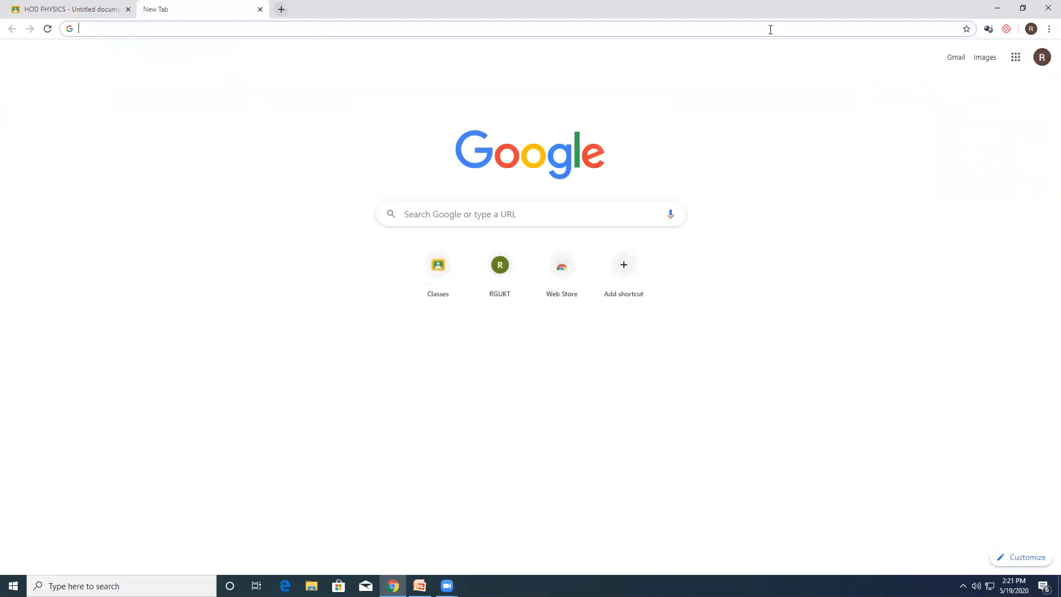
{"action": "type", "text": "g"}
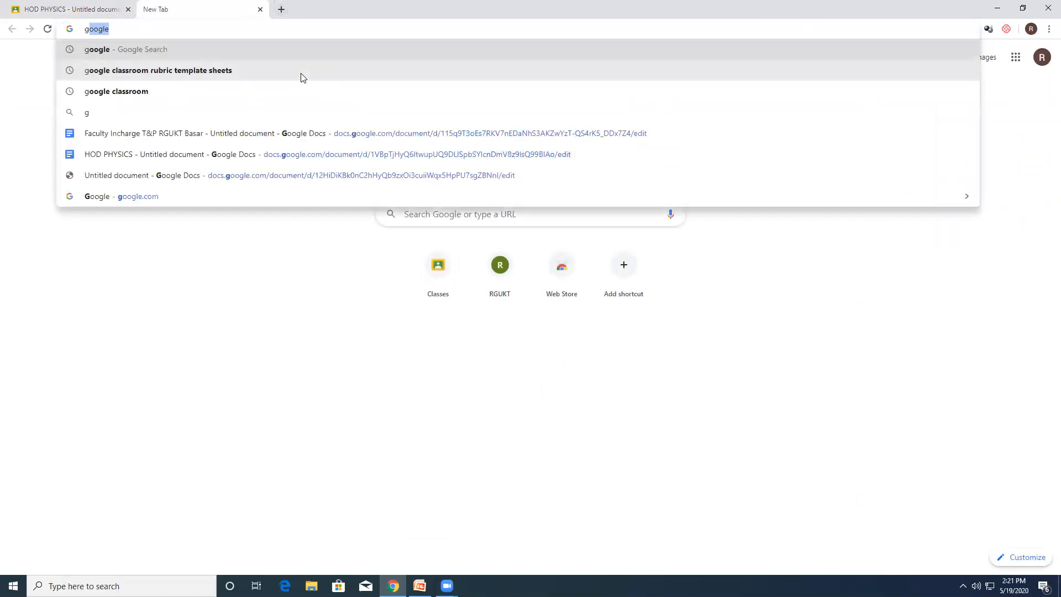
{"action": "key", "text": "BackSpace"}
{"action": "key", "text": "BackSpace"}
{"action": "type", "text": "cl"}
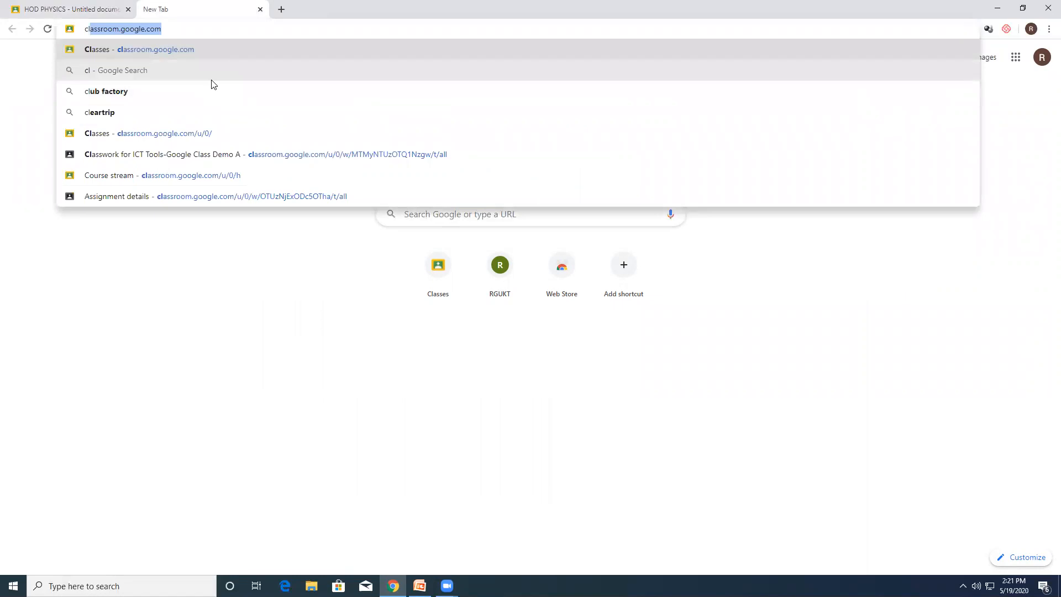
{"action": "key", "text": "Return"}
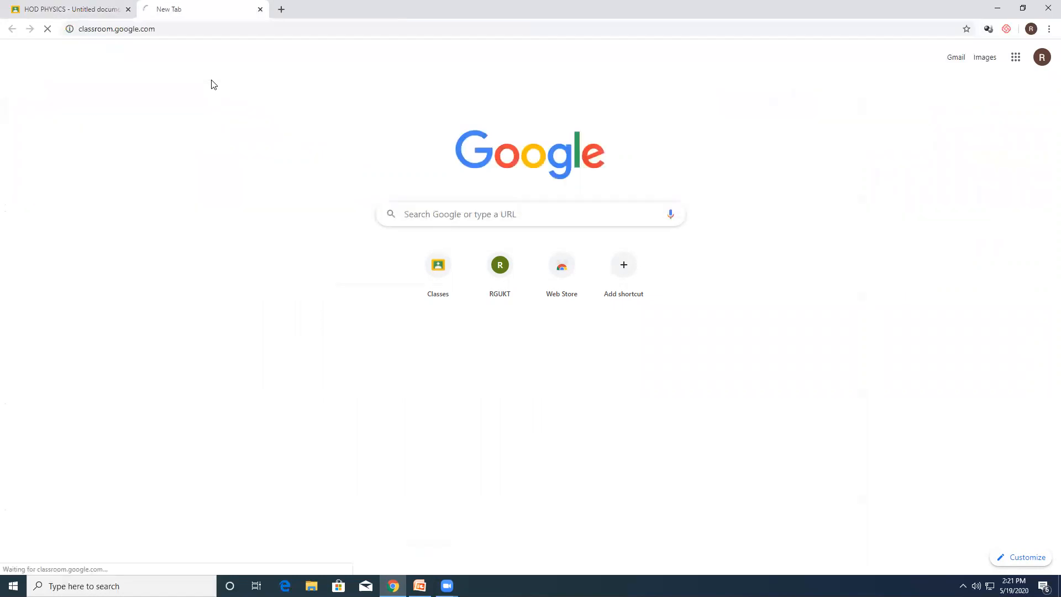
{"action": "left_click", "coordinate": [128, 10]}
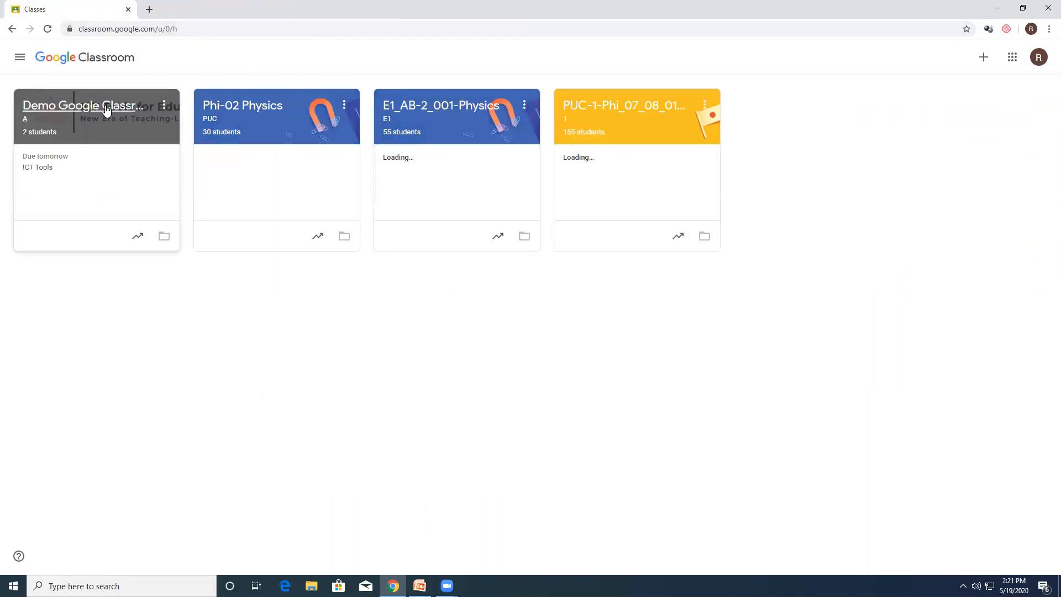
Step: Open the ICT Tools assignment from the Demo Google Classroom classwork as teacher and view the HOD PHYSICS document for grading
{"action": "left_click", "coordinate": [91, 110]}
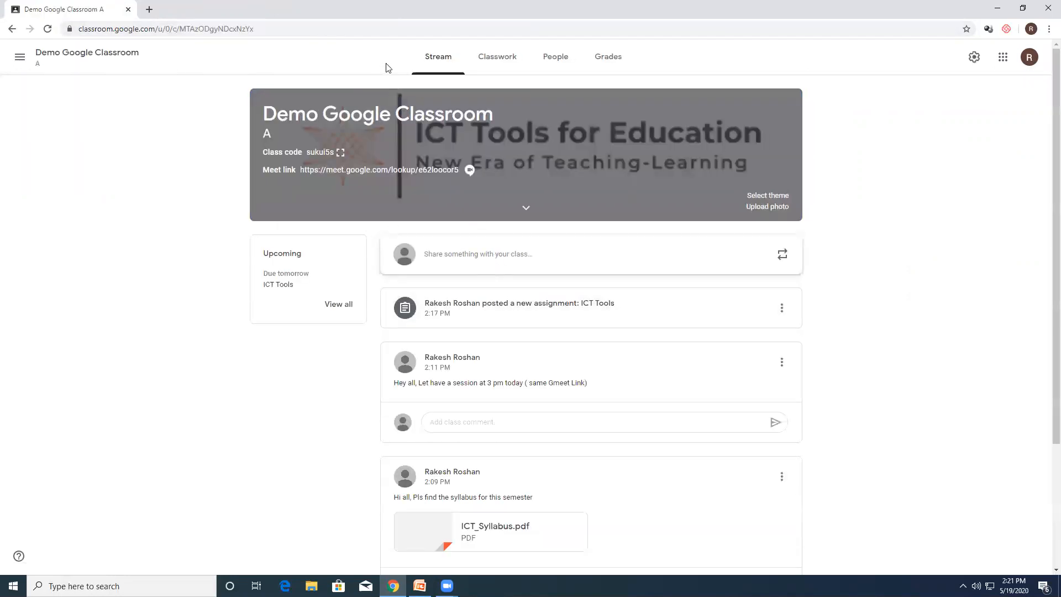
{"action": "left_click", "coordinate": [507, 64]}
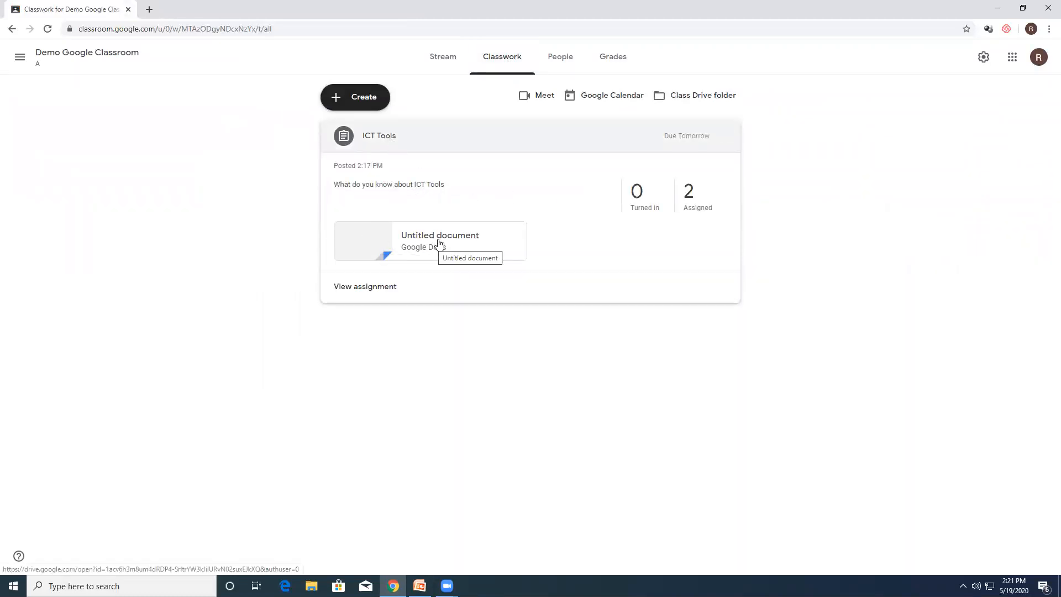
{"action": "left_click", "coordinate": [430, 241]}
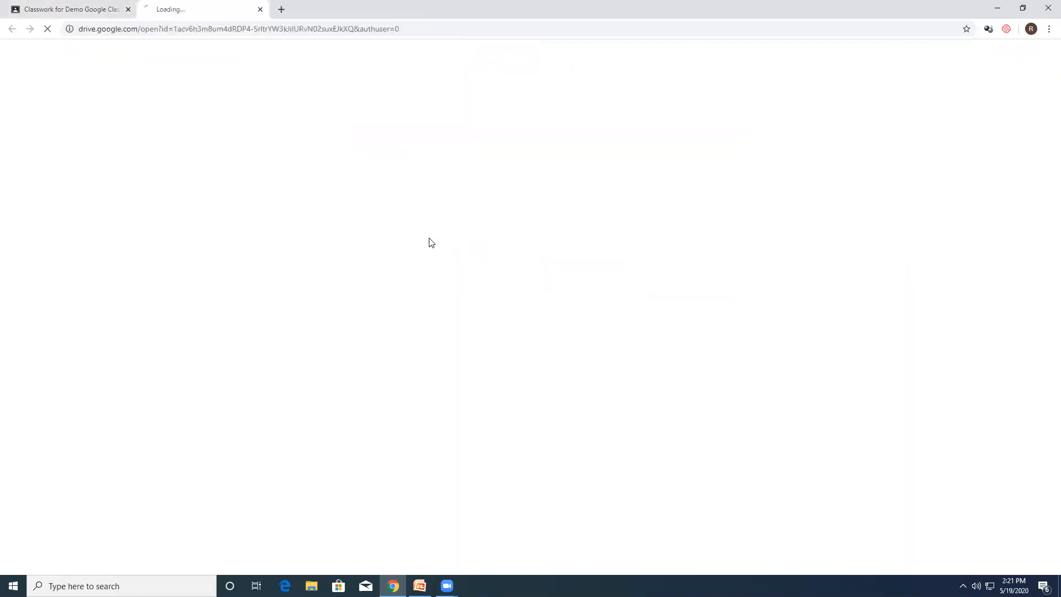
{"action": "left_click", "coordinate": [260, 9]}
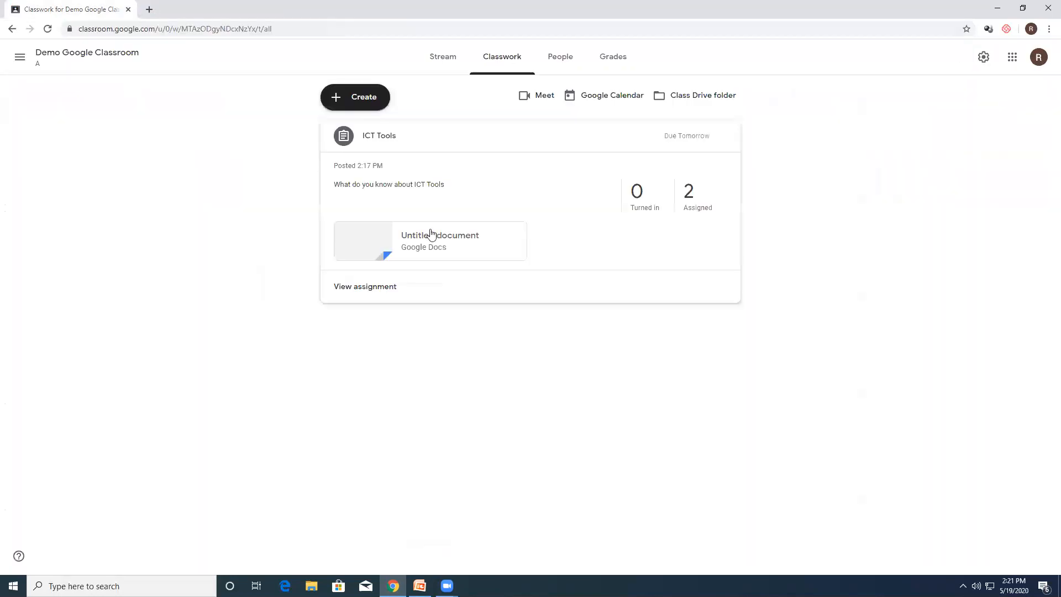
{"action": "left_click", "coordinate": [371, 287]}
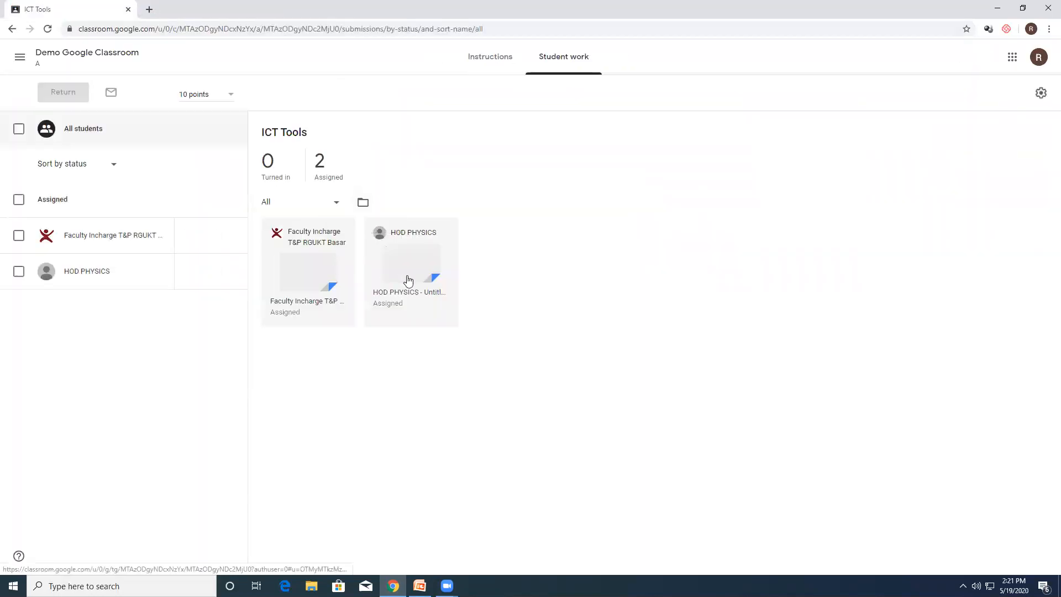
{"action": "left_click", "coordinate": [404, 268]}
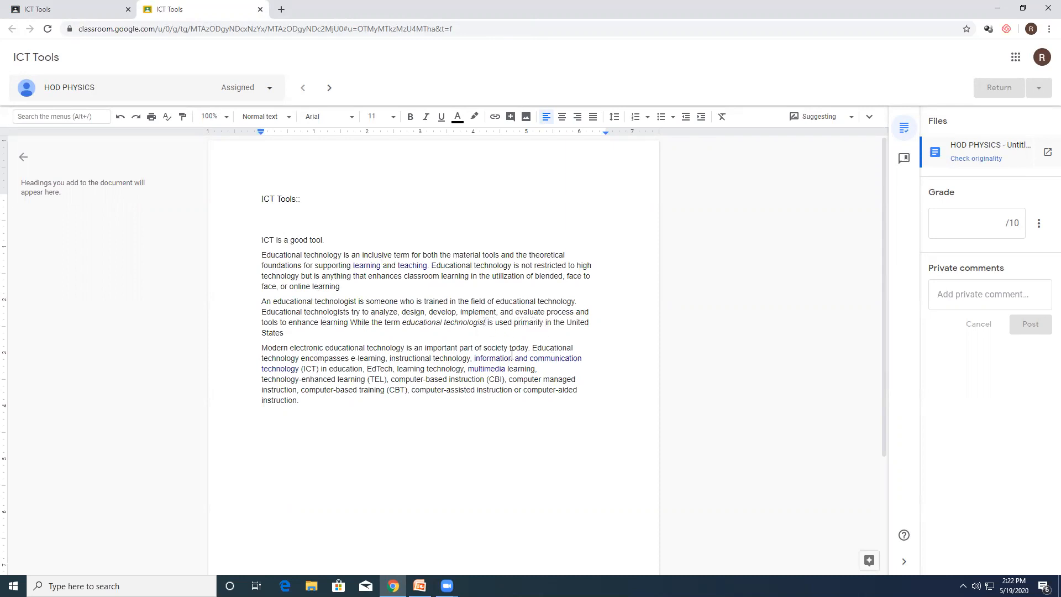
Step: Add the comment "Check this" to the phrase "an important part of society" in the student's document
{"action": "left_click_drag", "start_coordinate": [508, 349], "coordinate": [417, 349]}
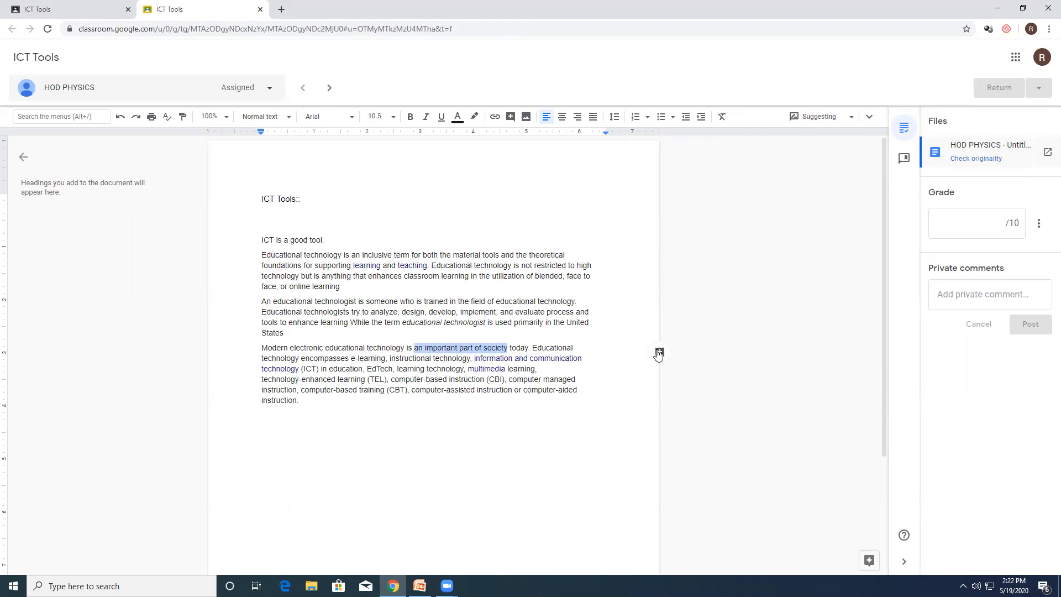
{"action": "left_click", "coordinate": [658, 352]}
{"action": "type", "text": "Check this"}
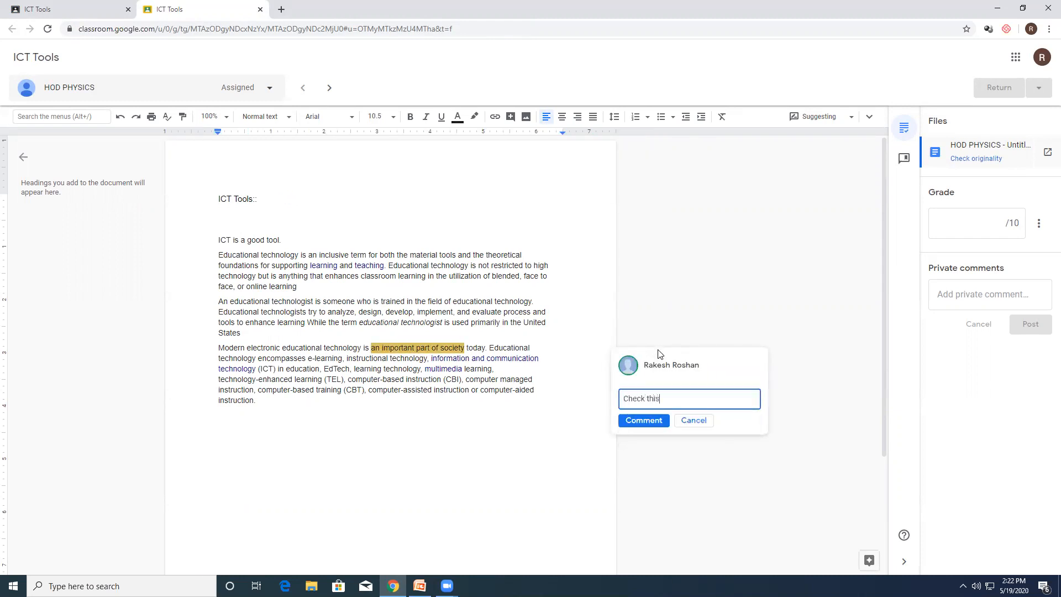
{"action": "left_click", "coordinate": [642, 421]}
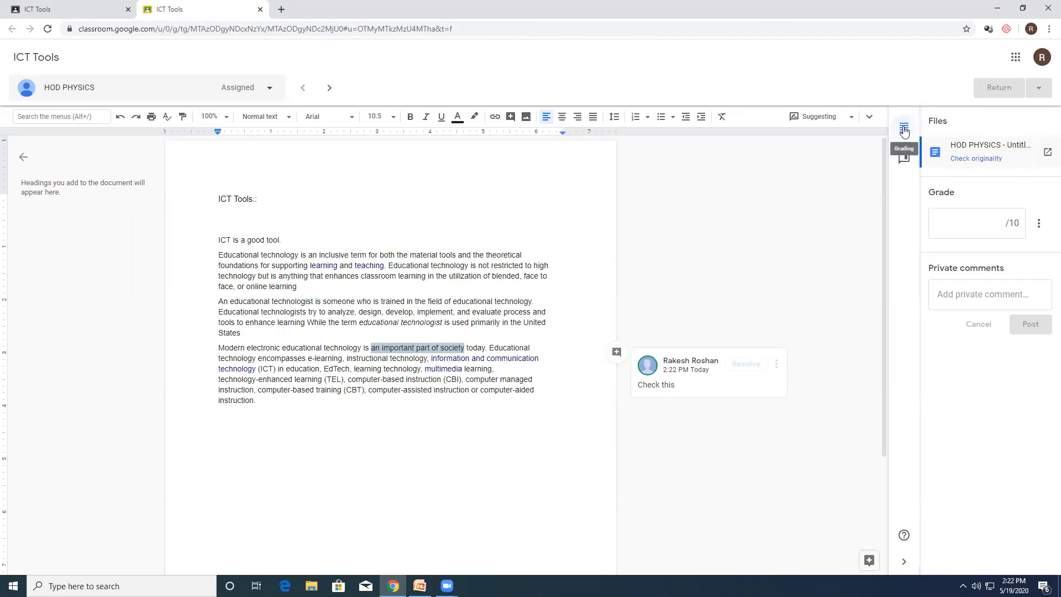
Step: Grade the submission 7 out of 10 and post the private comment "Need to improve"
{"action": "left_click", "coordinate": [978, 228]}
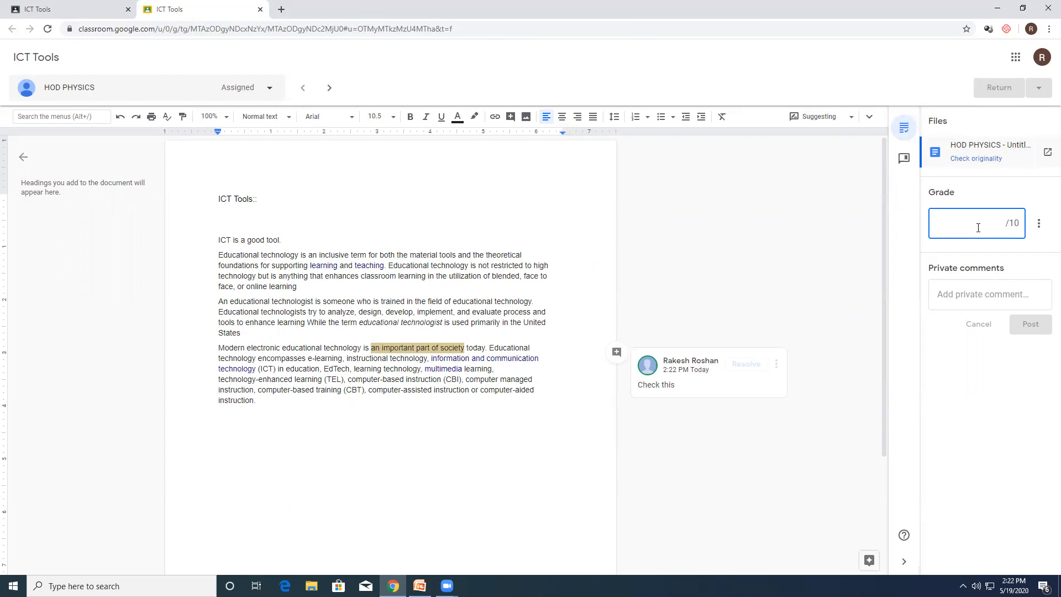
{"action": "type", "text": "7"}
{"action": "left_click", "coordinate": [963, 293]}
{"action": "type", "text": "N"}
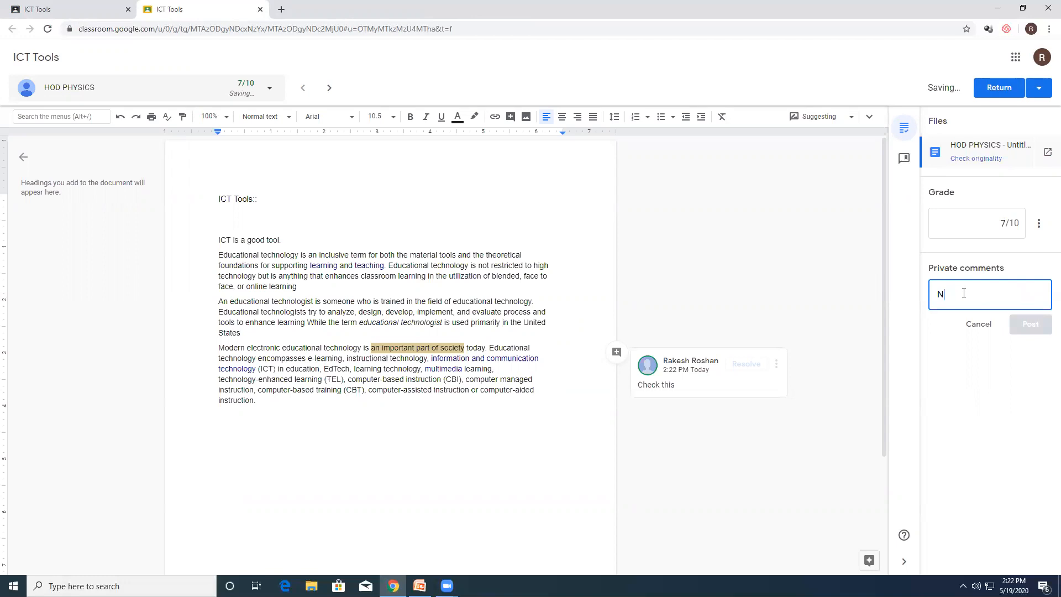
{"action": "type", "text": "eed to improve"}
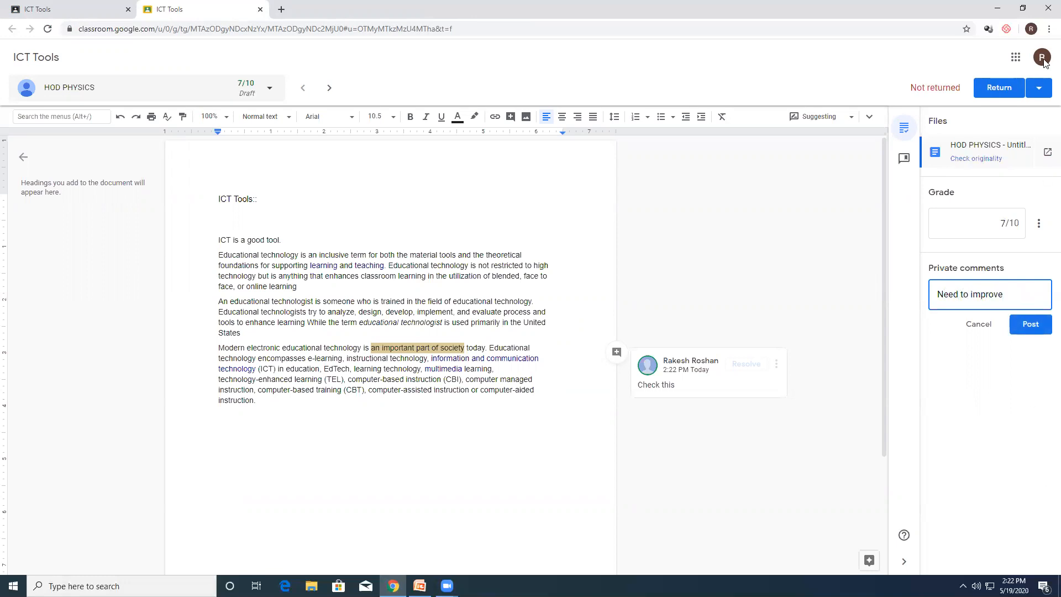
{"action": "left_click", "coordinate": [1029, 324]}
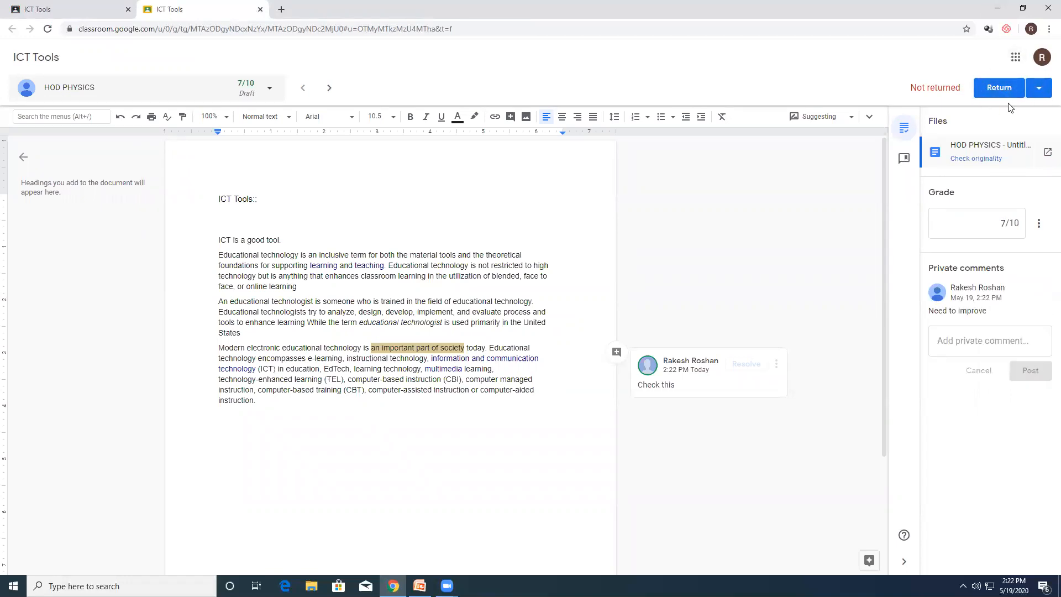
Step: Return the graded ICT Tools work to the student and close the grading view
{"action": "left_click", "coordinate": [1000, 87]}
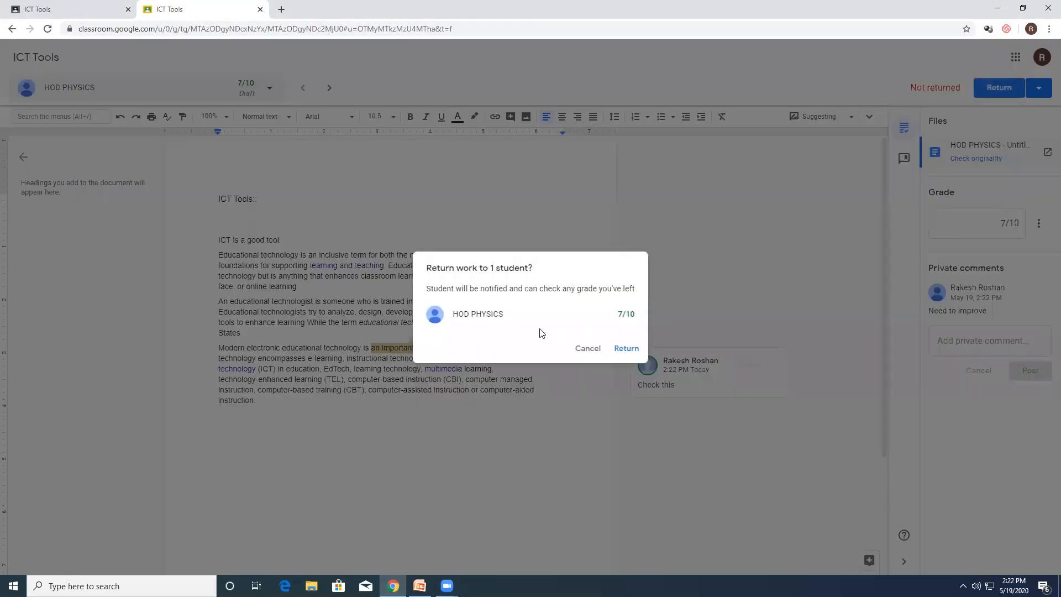
{"action": "left_click", "coordinate": [628, 350]}
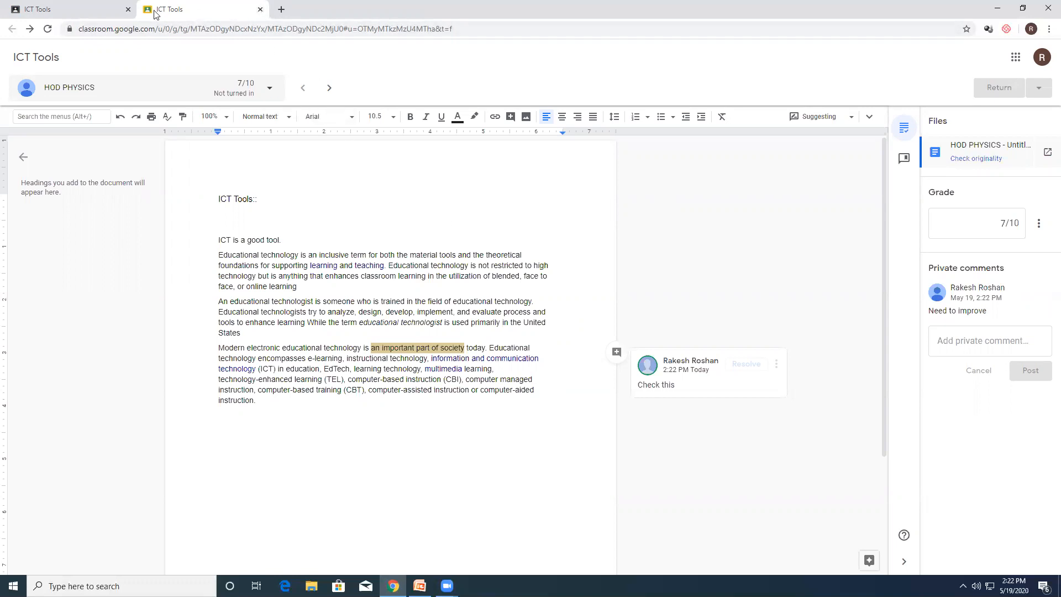
{"action": "left_click", "coordinate": [260, 10]}
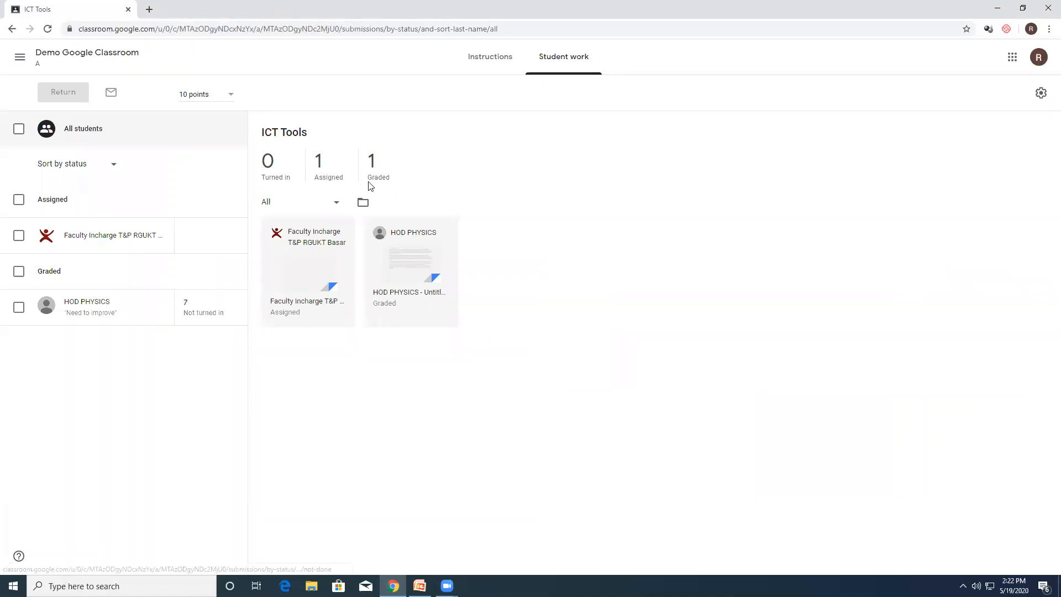
Step: Go back to the Demo Google Classroom classwork and start a new quiz assignment
{"action": "left_click", "coordinate": [53, 56]}
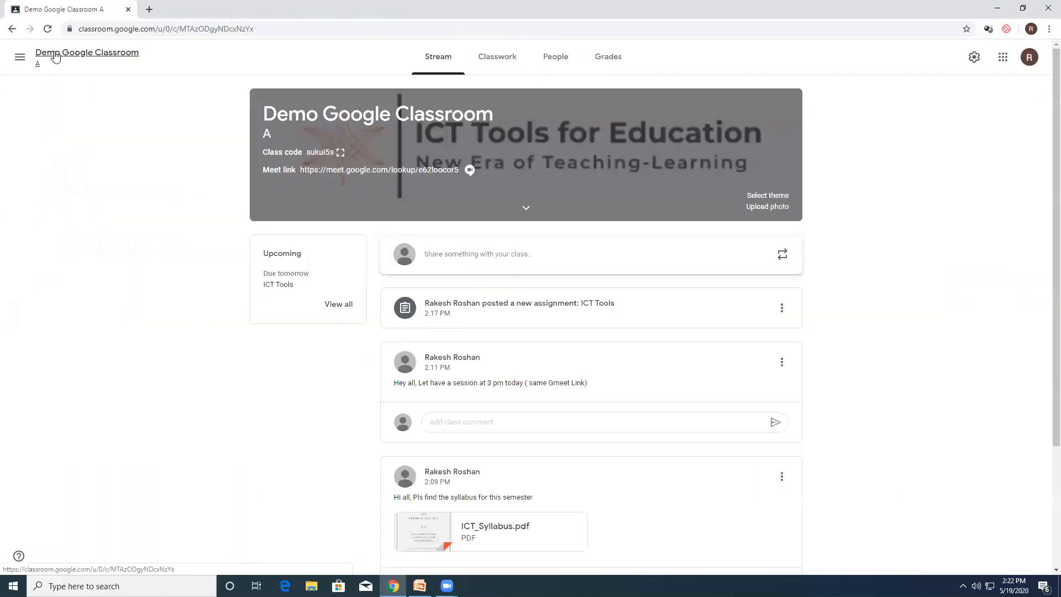
{"action": "left_click", "coordinate": [490, 67]}
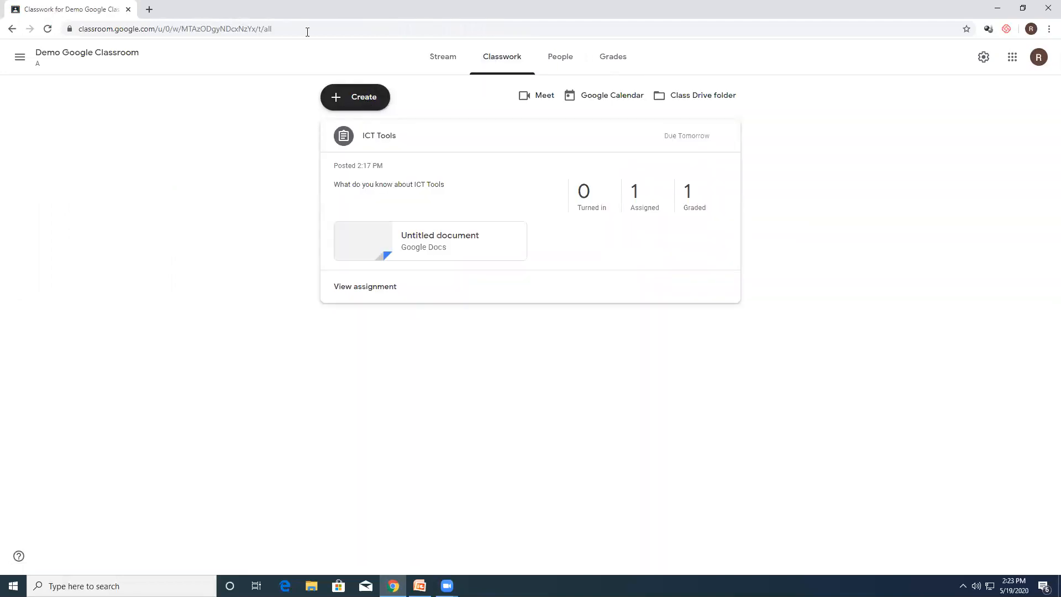
{"action": "left_click", "coordinate": [355, 98]}
{"action": "left_click", "coordinate": [365, 148]}
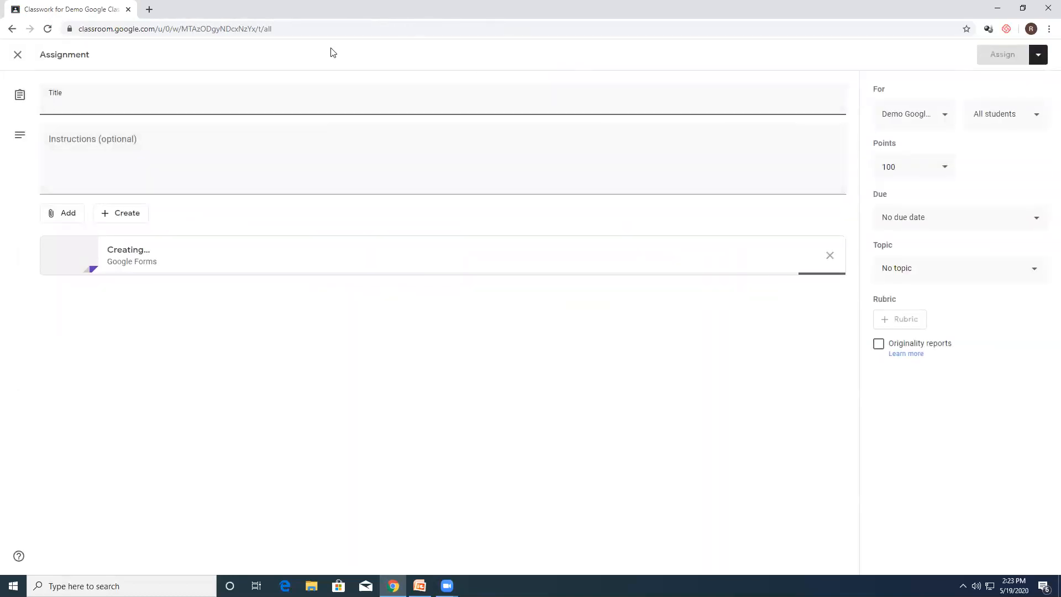
Step: Title the quiz assignment "Quiz on ICT", leave grade importing on, and set its points to 2
{"action": "type", "text": "Q"}
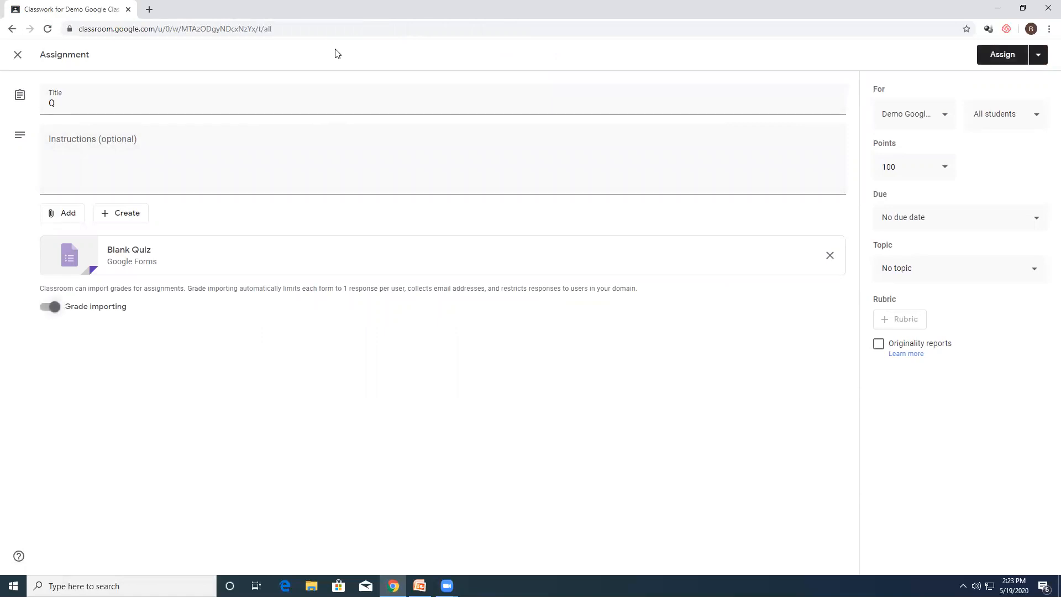
{"action": "left_click", "coordinate": [181, 102]}
{"action": "type", "text": "uiz on ICT"}
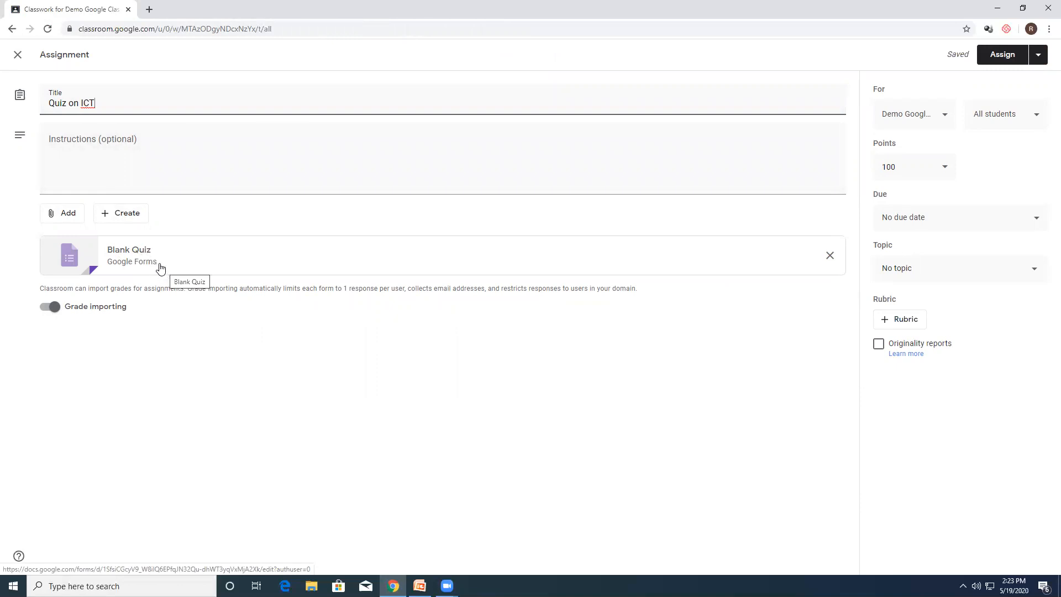
{"action": "left_click", "coordinate": [84, 177]}
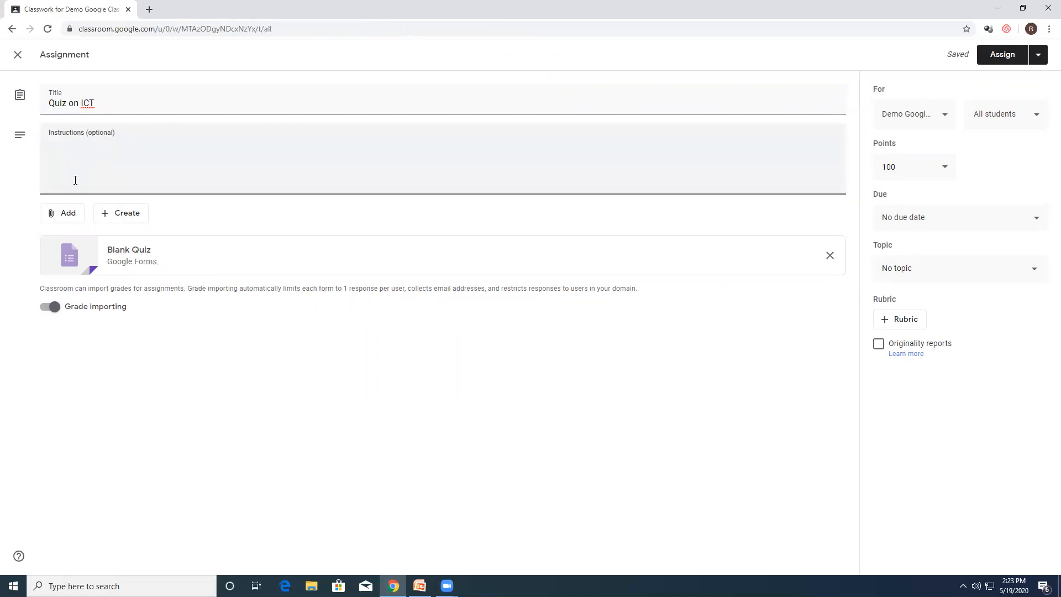
{"action": "left_click", "coordinate": [51, 308]}
{"action": "left_click", "coordinate": [58, 309]}
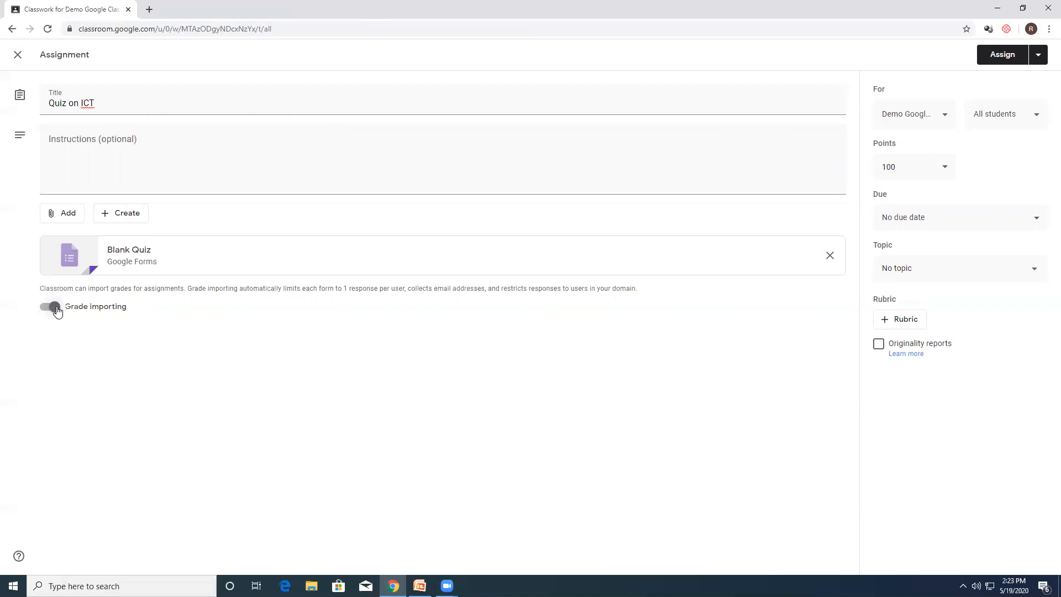
{"action": "left_click", "coordinate": [912, 164]}
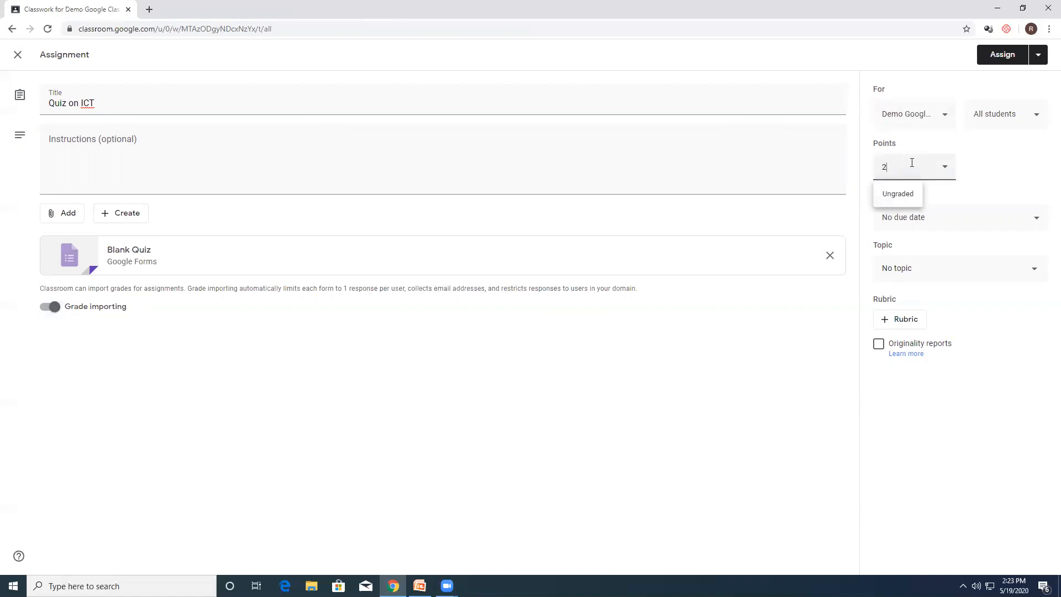
{"action": "left_click", "coordinate": [993, 167]}
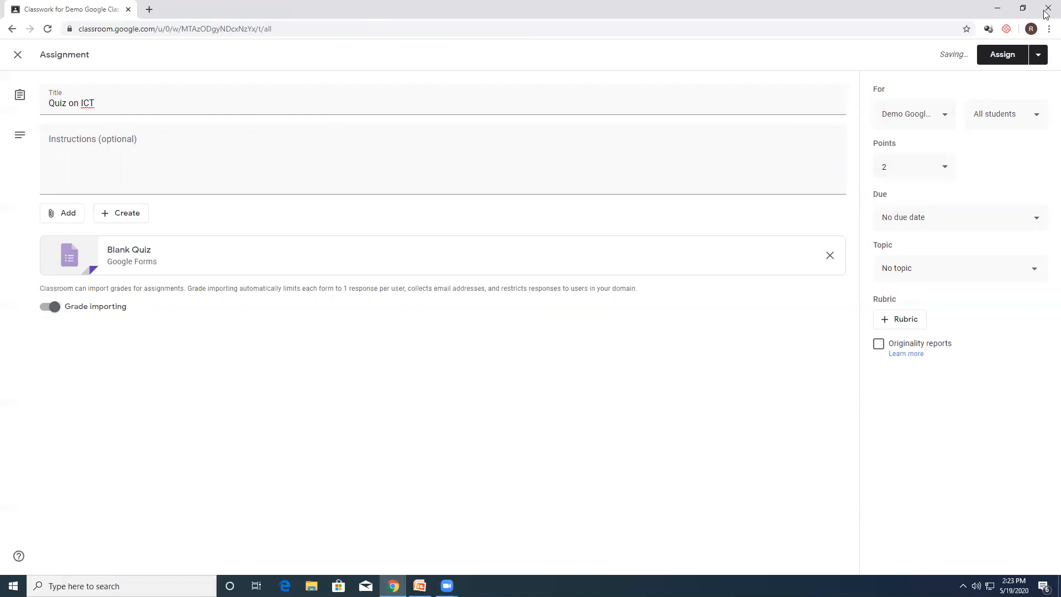
Step: Open the attached Blank Quiz form and change both its file name and its heading to "ICT Quiz"
{"action": "left_click", "coordinate": [138, 266]}
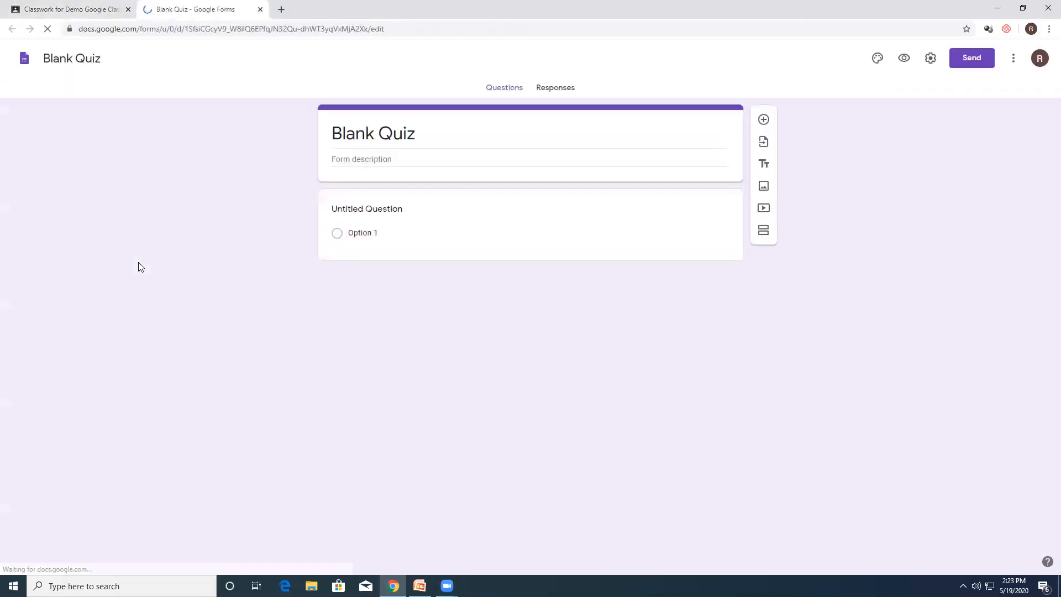
{"action": "left_click", "coordinate": [72, 58]}
{"action": "type", "text": "ICT Quiz"}
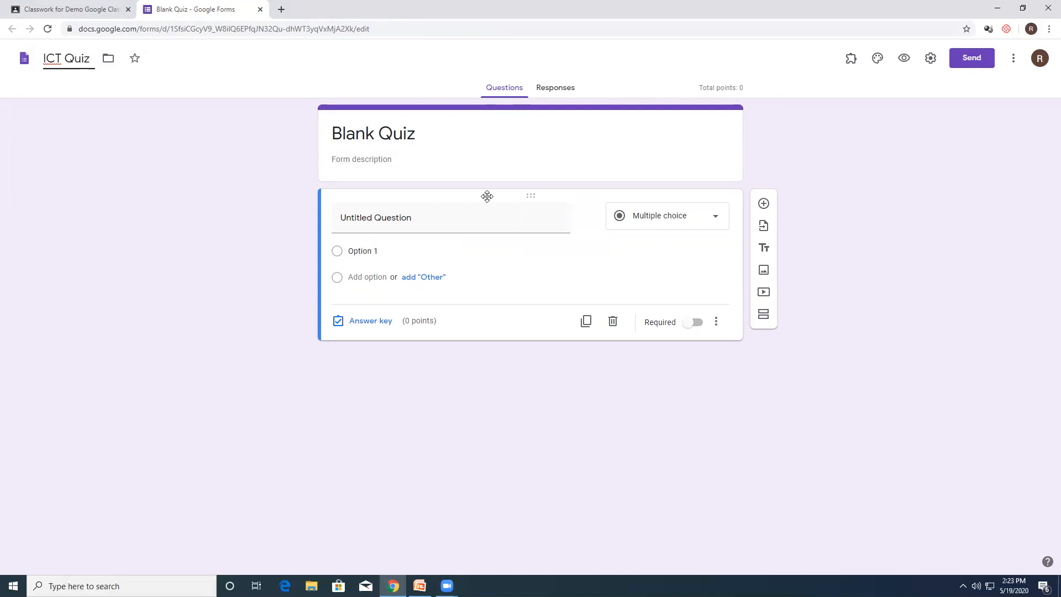
{"action": "left_click", "coordinate": [411, 137]}
{"action": "type", "text": "ICT Quiz"}
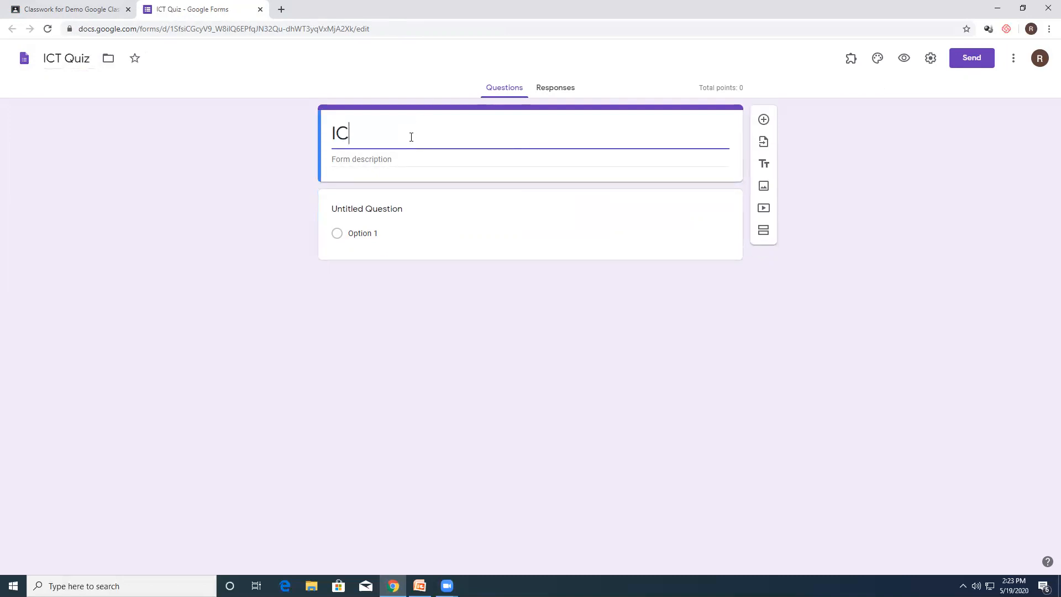
Step: Write the multiple-choice question "Zoom is an example of" with the options LMS, CMS and Video Conferencing
{"action": "left_click", "coordinate": [371, 209]}
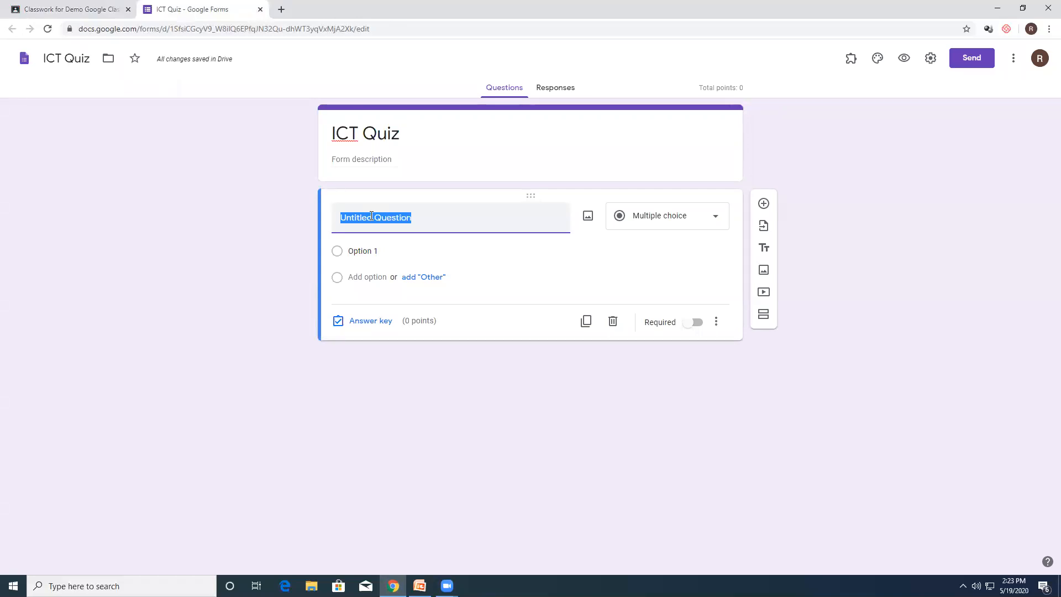
{"action": "type", "text": "Zoom is an example of"}
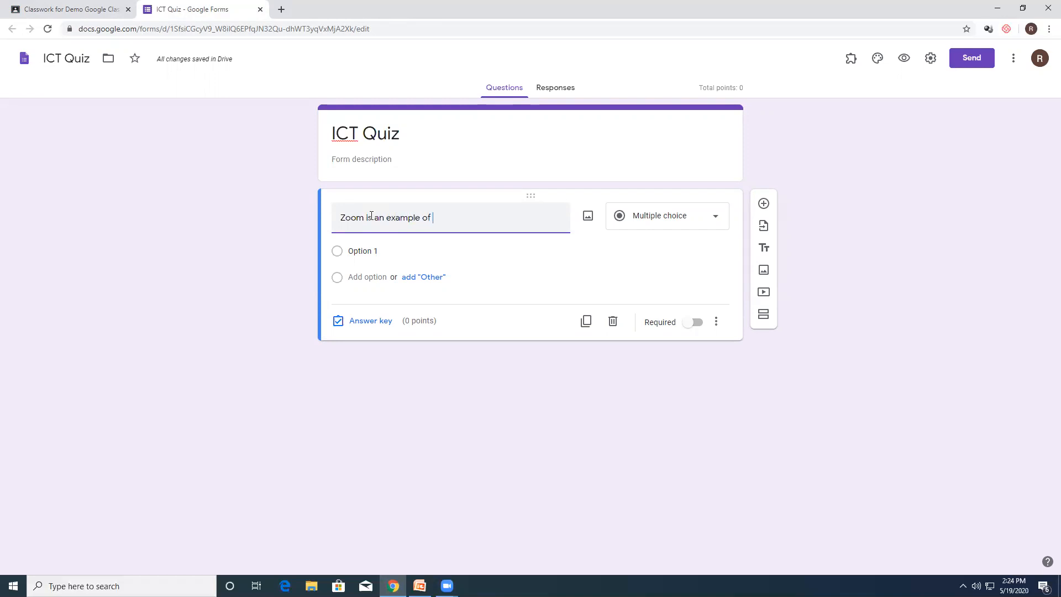
{"action": "left_click", "coordinate": [365, 249]}
{"action": "type", "text": "LMS"}
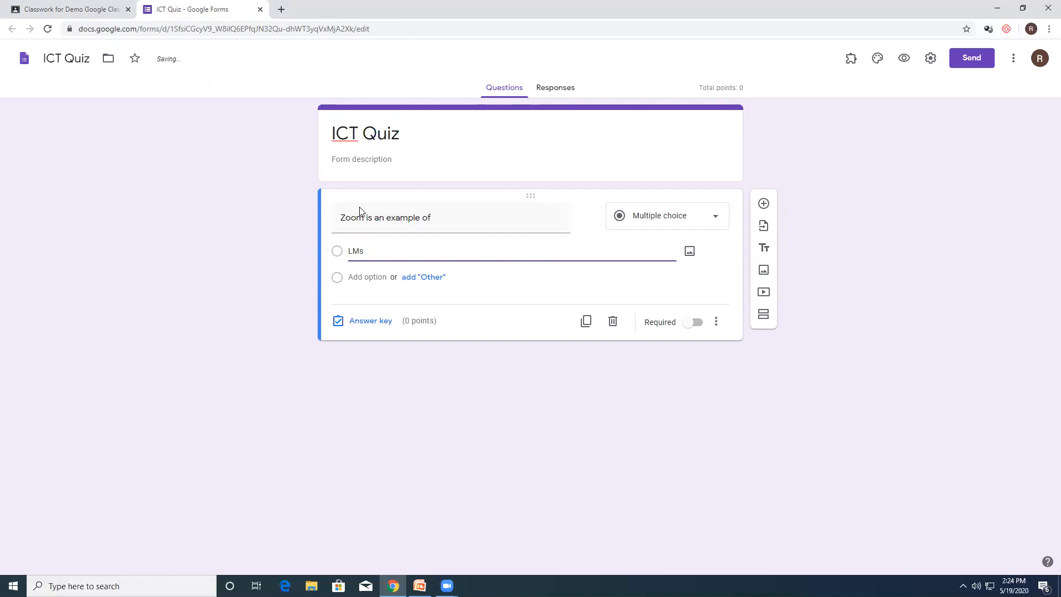
{"action": "left_click", "coordinate": [368, 277]}
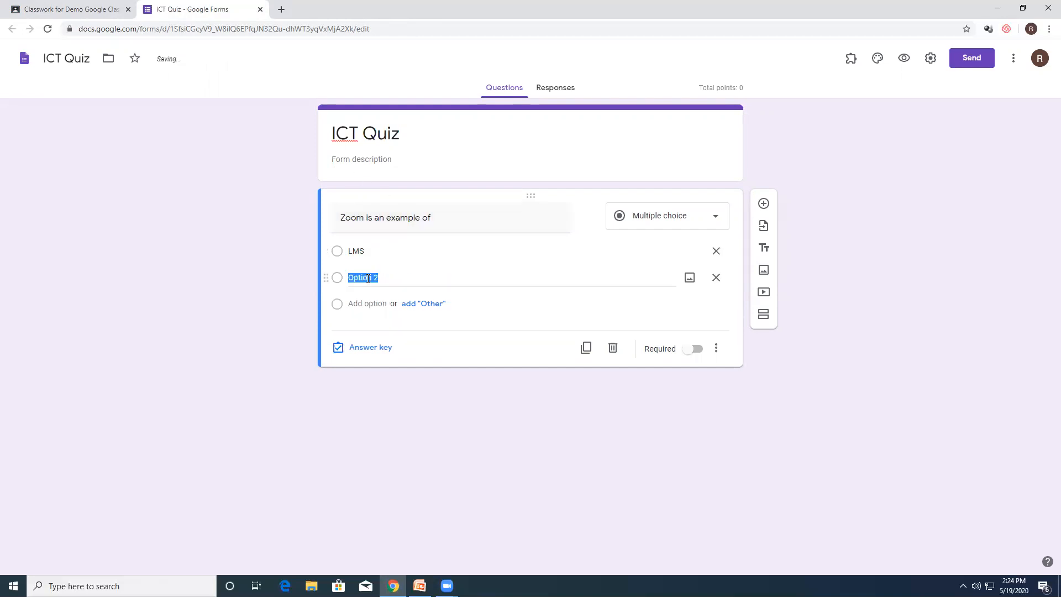
{"action": "type", "text": "CMs"}
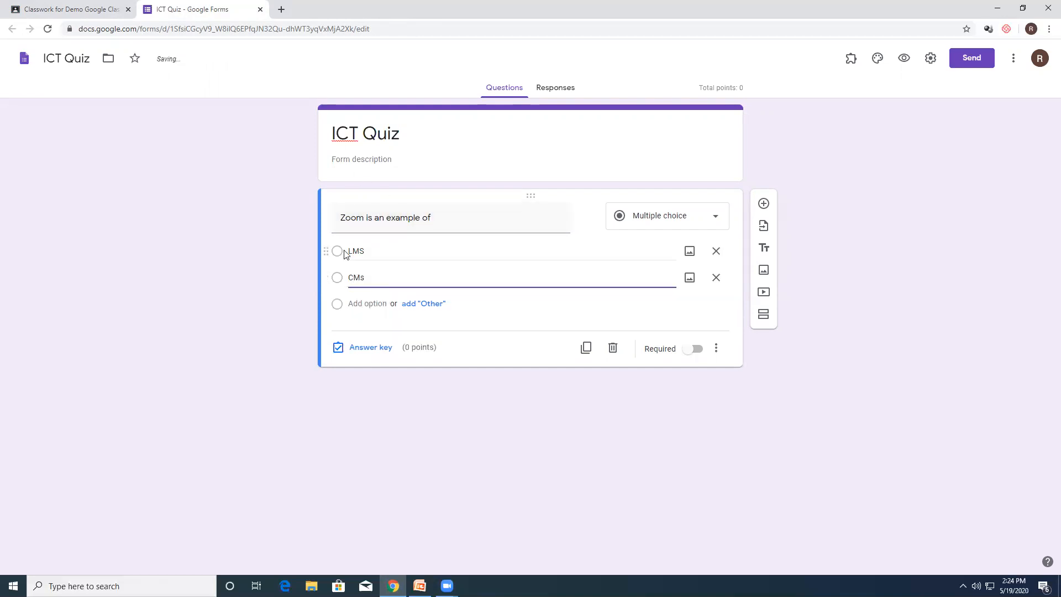
{"action": "left_click", "coordinate": [366, 304]}
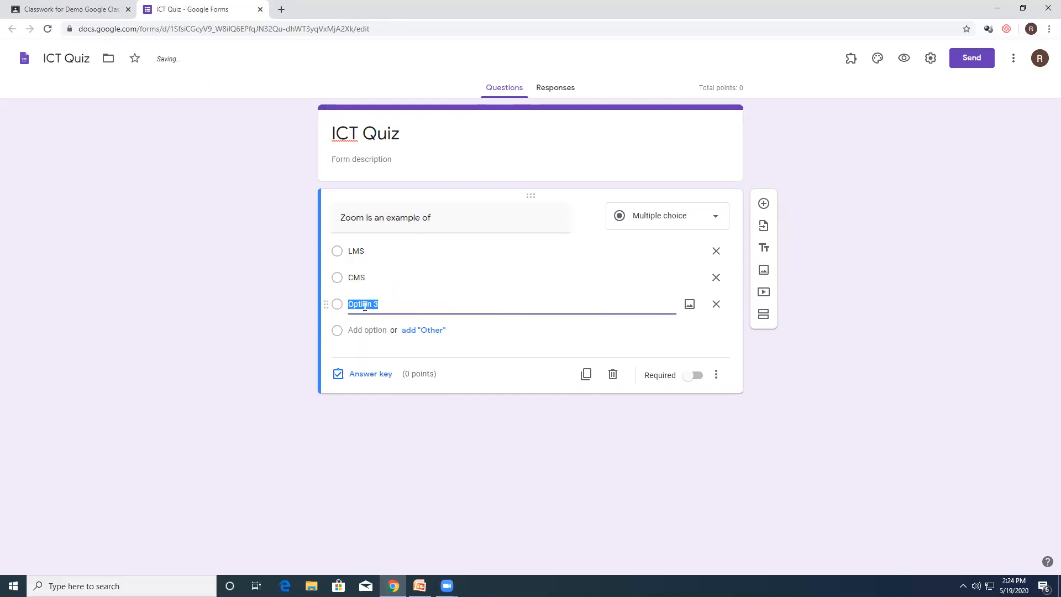
{"action": "type", "text": "Video Conferencing"}
Step: Set Video Conferencing as the Zoom question's correct answer and make the question worth 1 point
{"action": "left_click", "coordinate": [370, 373]}
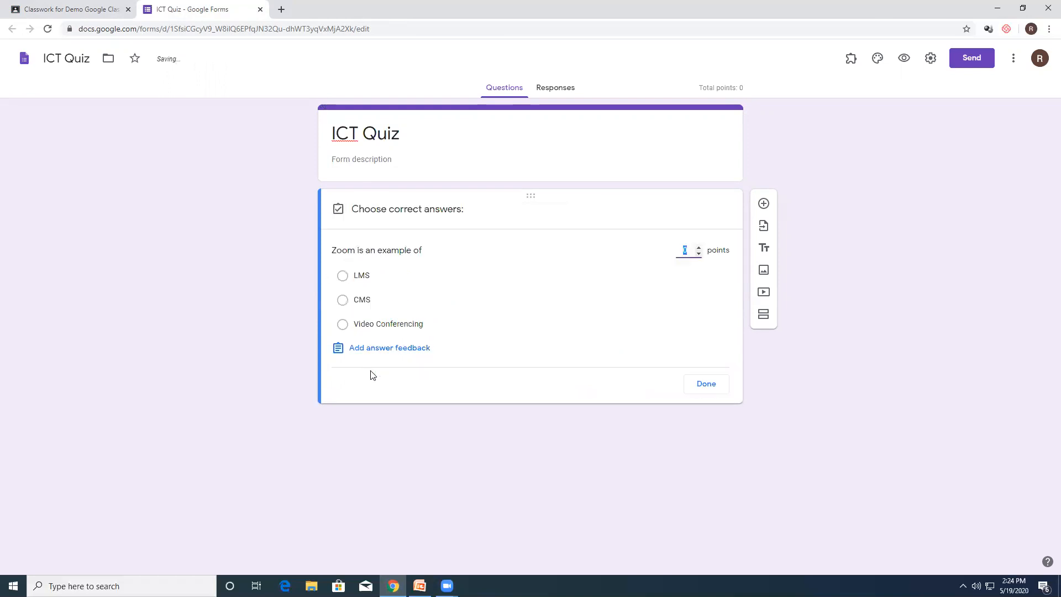
{"action": "left_click", "coordinate": [343, 324]}
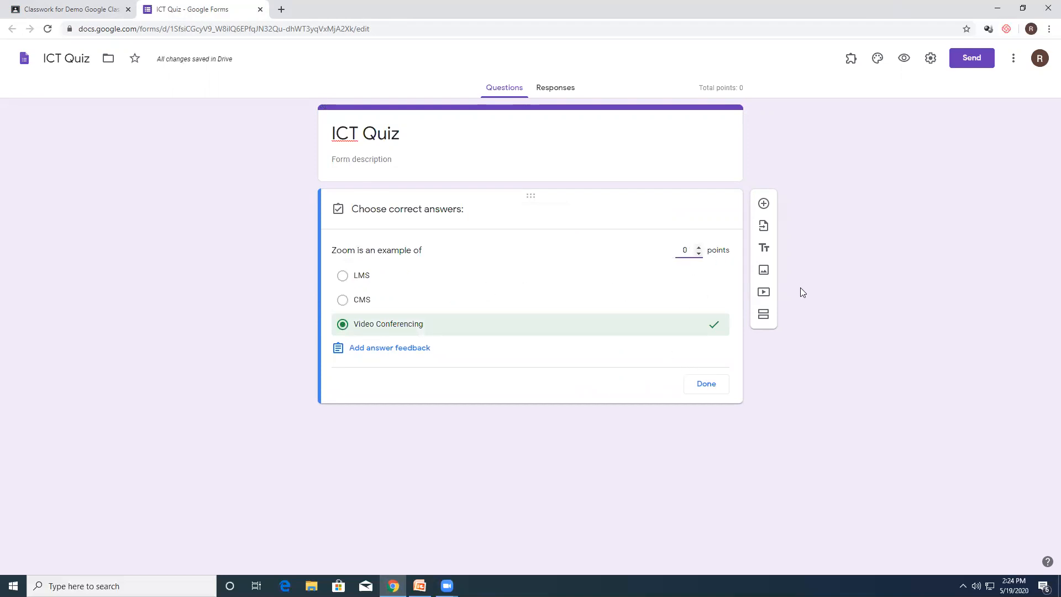
{"action": "type", "text": "1"}
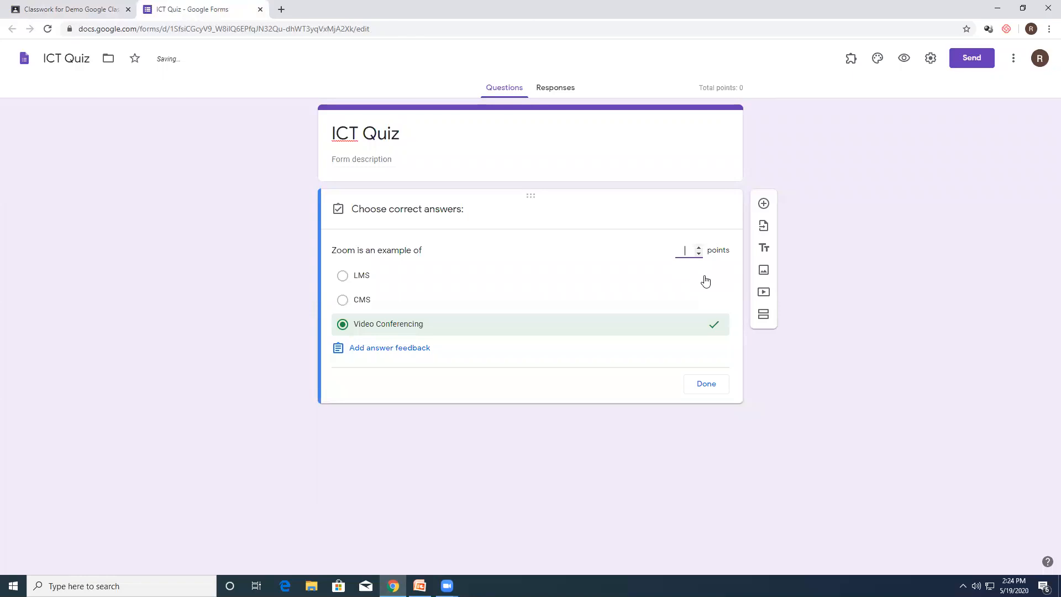
{"action": "left_click", "coordinate": [714, 383]}
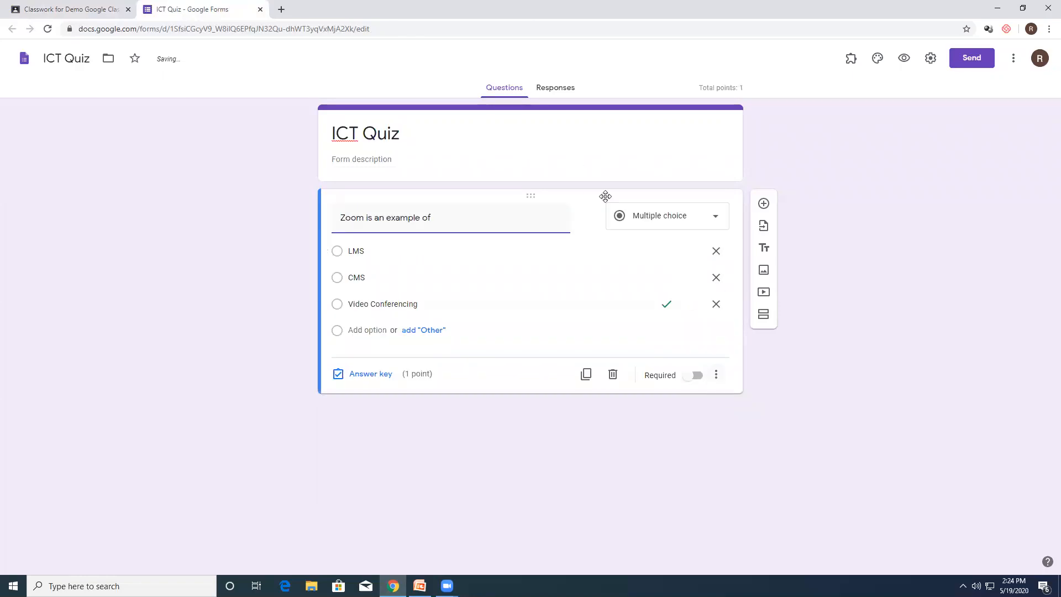
Step: Add a second question below the Zoom question and make it a short-answer question
{"action": "left_click", "coordinate": [763, 203]}
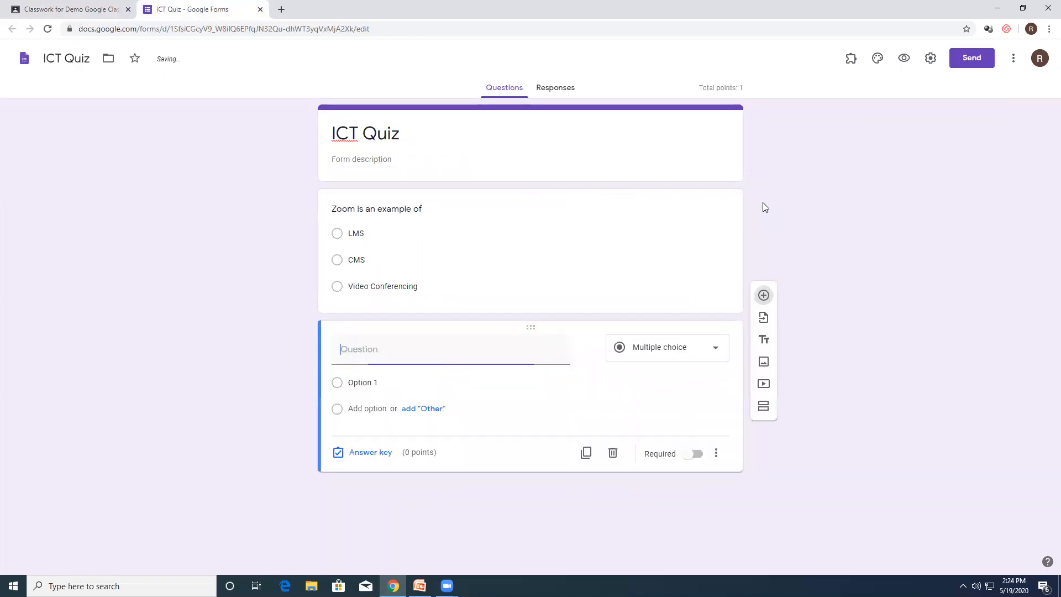
{"action": "left_click", "coordinate": [666, 348]}
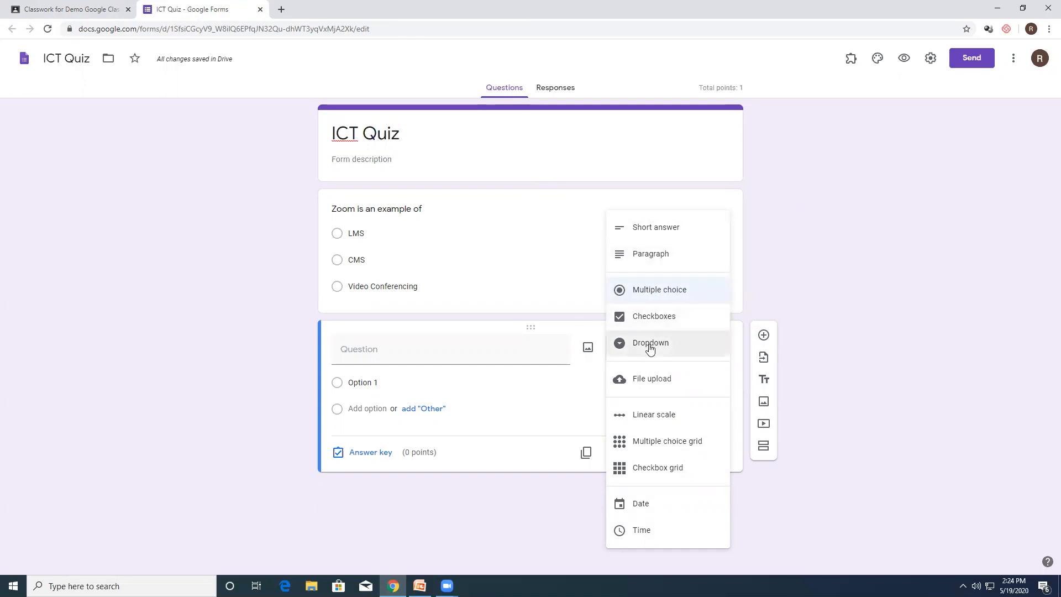
{"action": "left_click", "coordinate": [776, 301]}
{"action": "left_click", "coordinate": [659, 349]}
{"action": "left_click", "coordinate": [648, 223]}
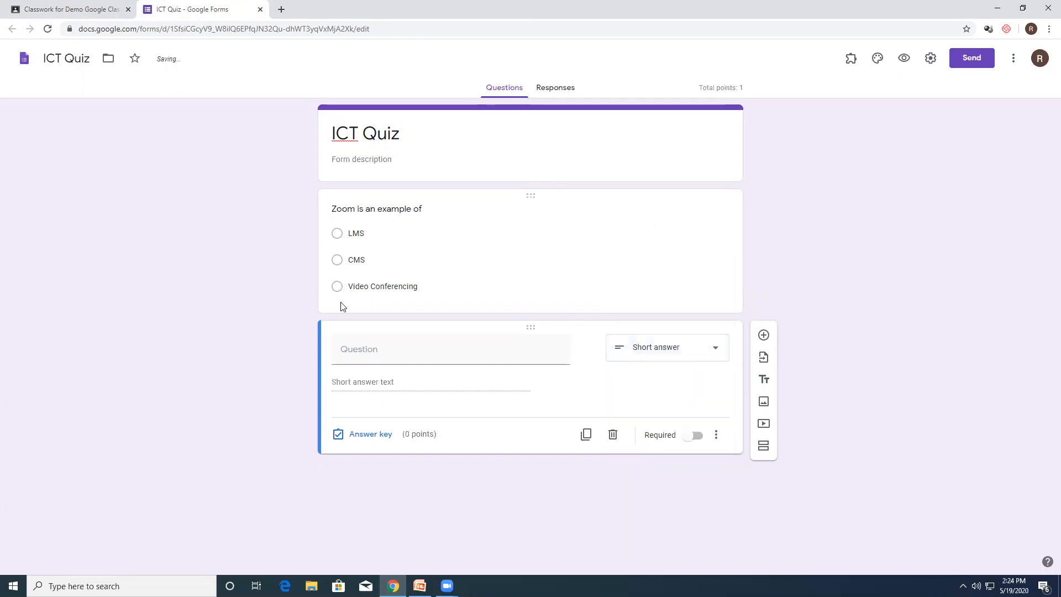
Step: Enter "Edmodo is an example of" as the text of the short-answer question
{"action": "left_click", "coordinate": [399, 355]}
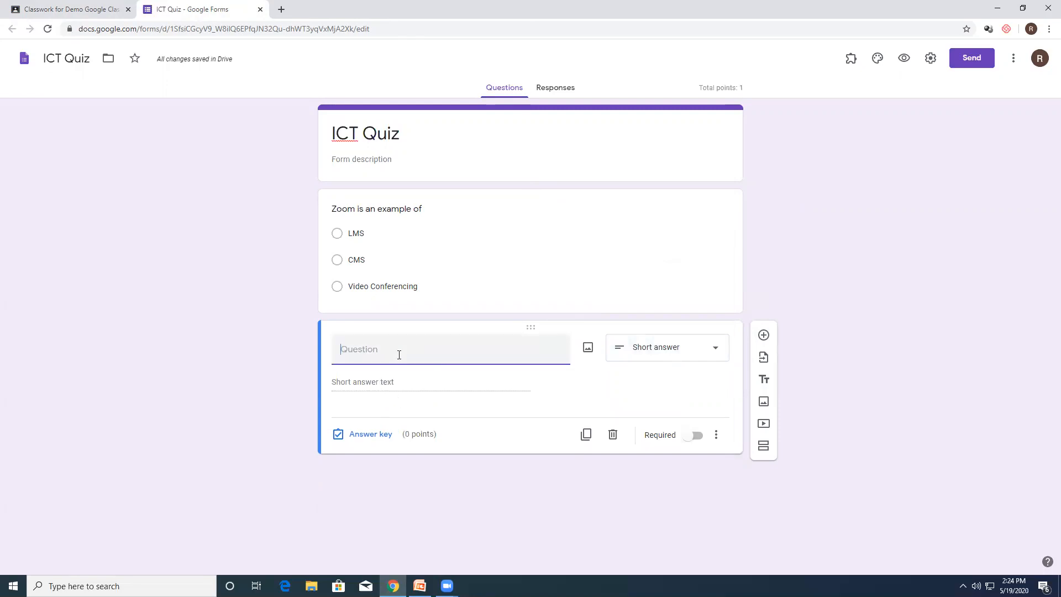
{"action": "type", "text": "Eddo is a"}
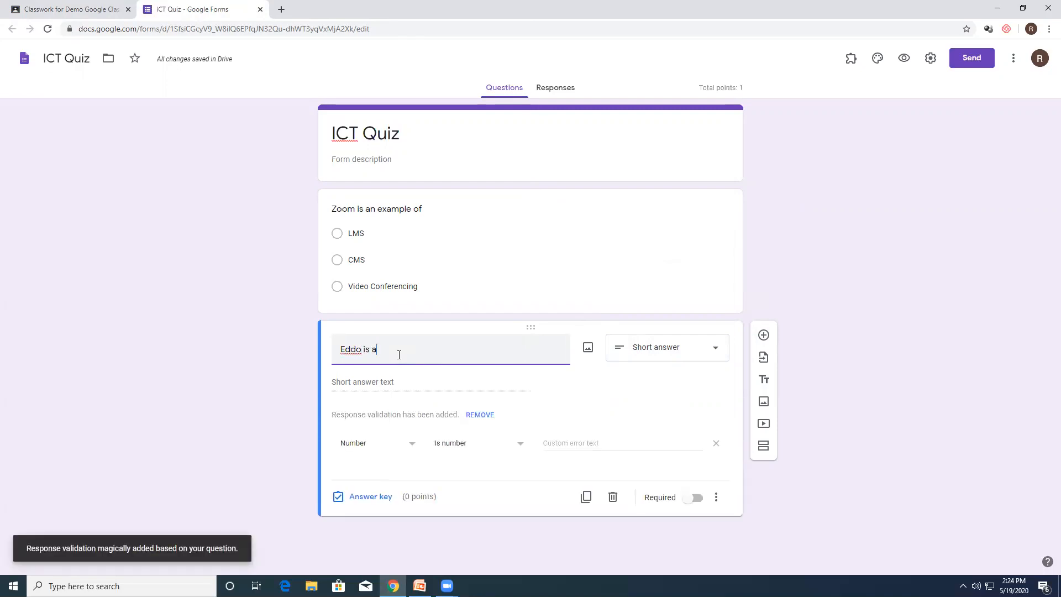
{"action": "key", "text": "BackSpace"}
{"action": "key", "text": "BackSpace"}
{"action": "key", "text": "BackSpace"}
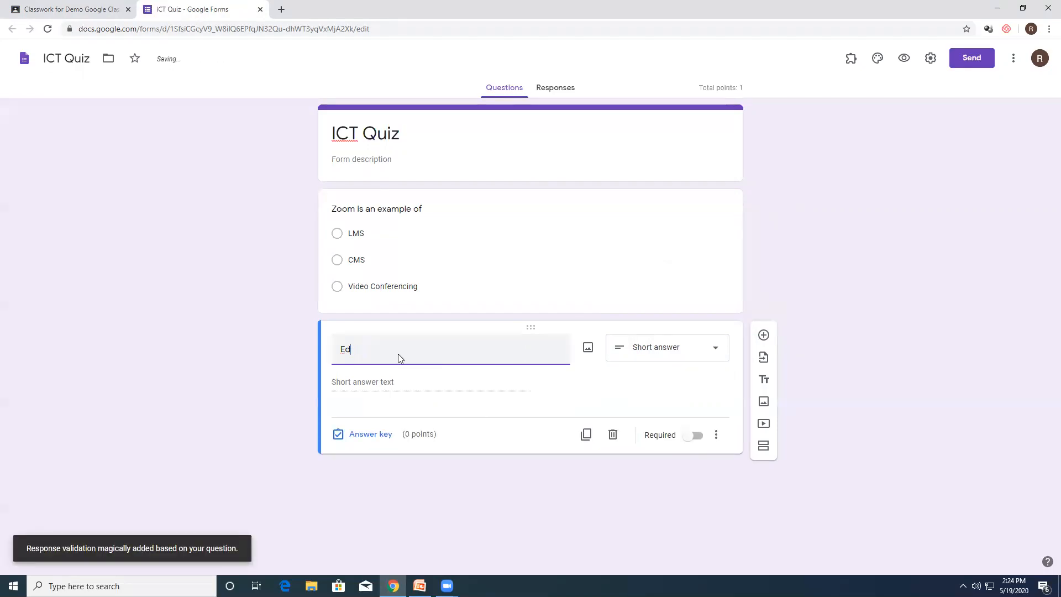
{"action": "type", "text": "domodo "}
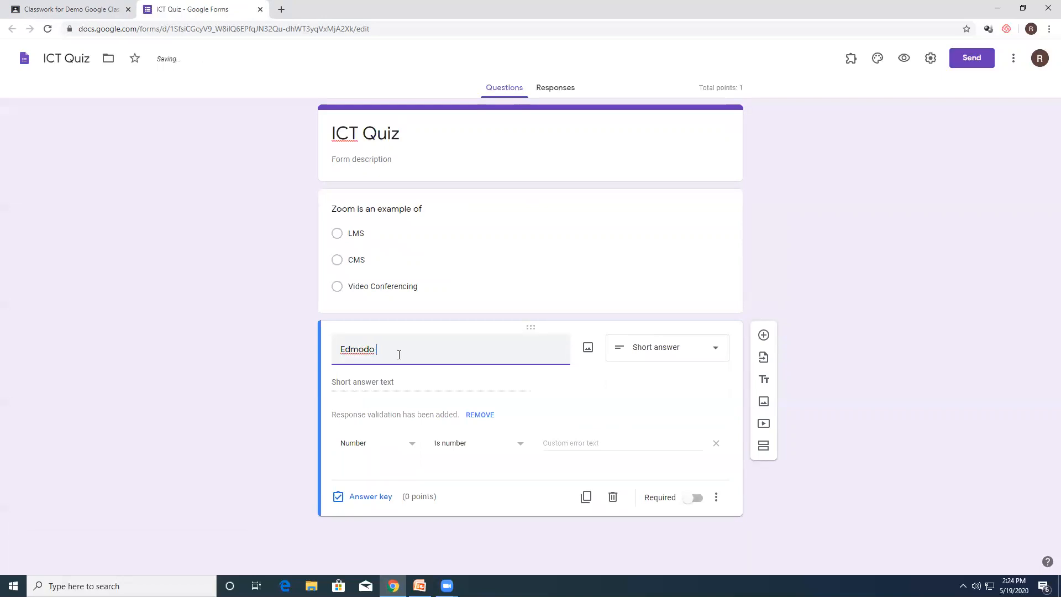
{"action": "type", "text": "is an exampl"}
{"action": "type", "text": "of"}
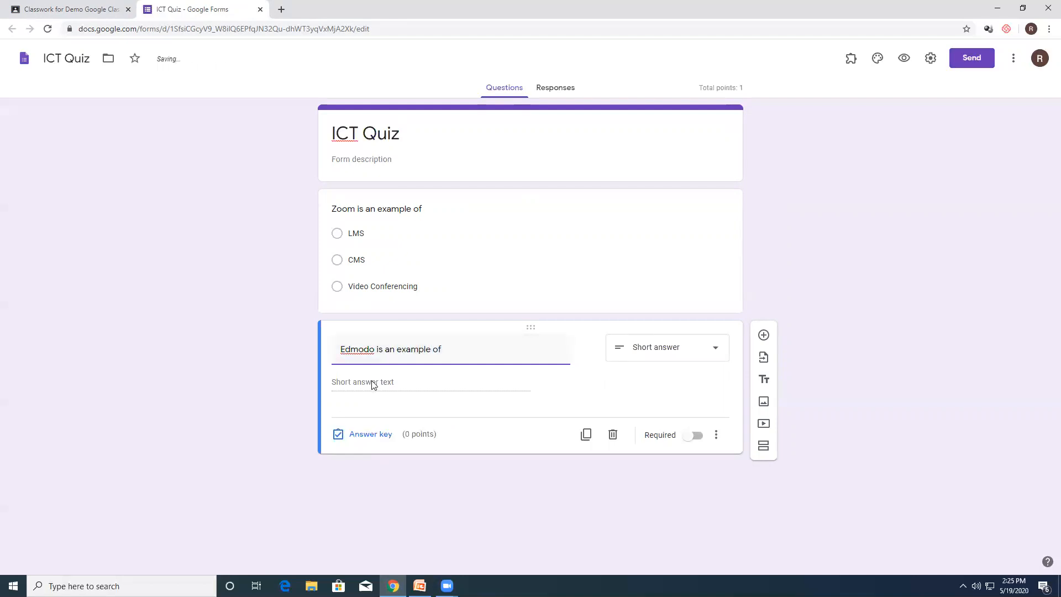
Step: Accept "LMS" and "lms" as the Edmodo question's correct answers, mark all other answers incorrect, and award 1 point
{"action": "left_click", "coordinate": [369, 434]}
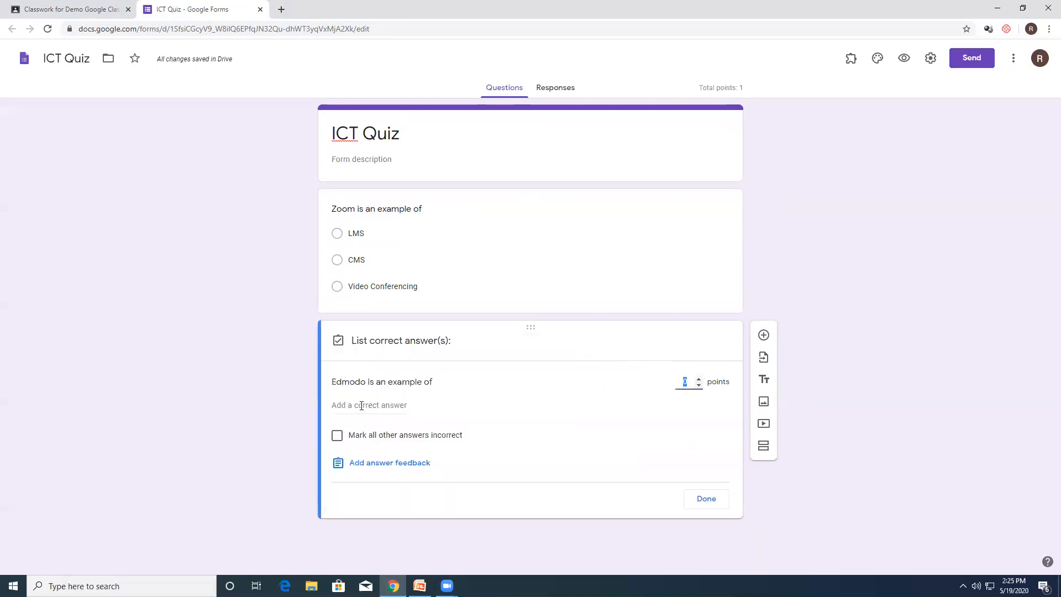
{"action": "left_click", "coordinate": [362, 406]}
{"action": "type", "text": "LMS"}
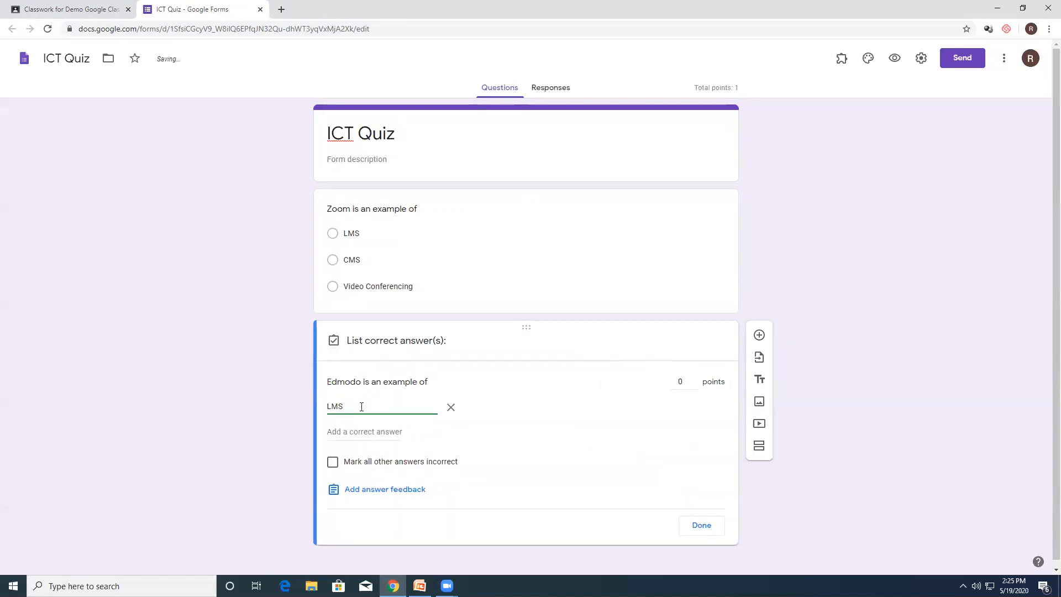
{"action": "left_click", "coordinate": [369, 432]}
{"action": "type", "text": "lms"}
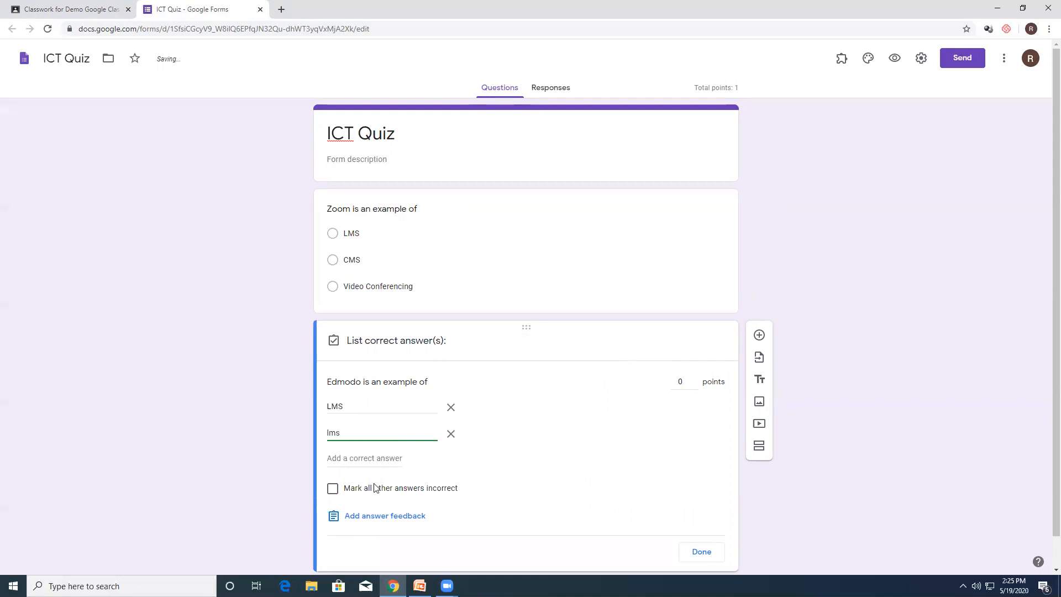
{"action": "left_click", "coordinate": [332, 488]}
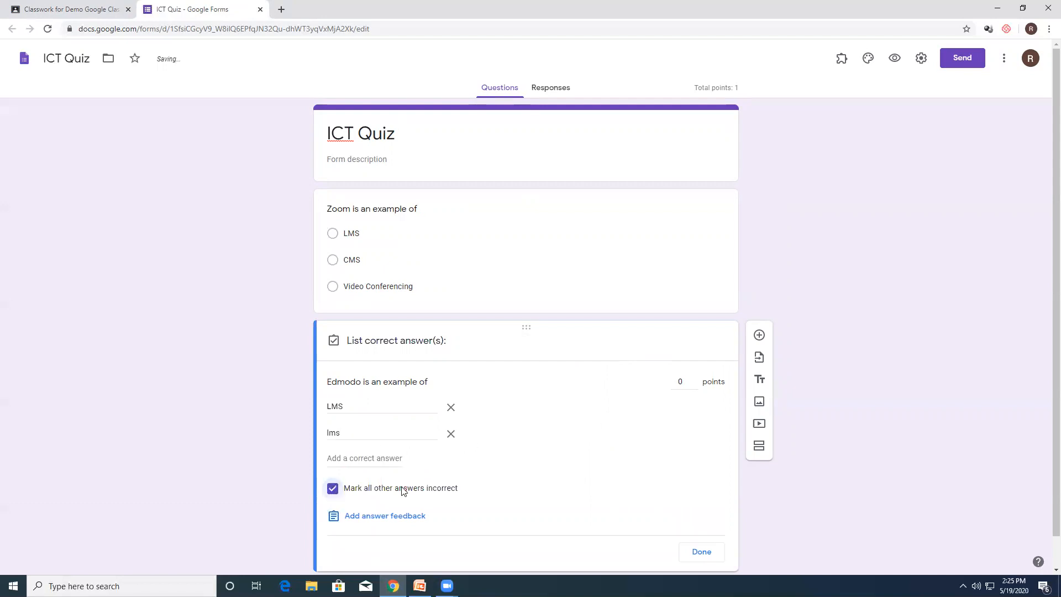
{"action": "left_click", "coordinate": [680, 382]}
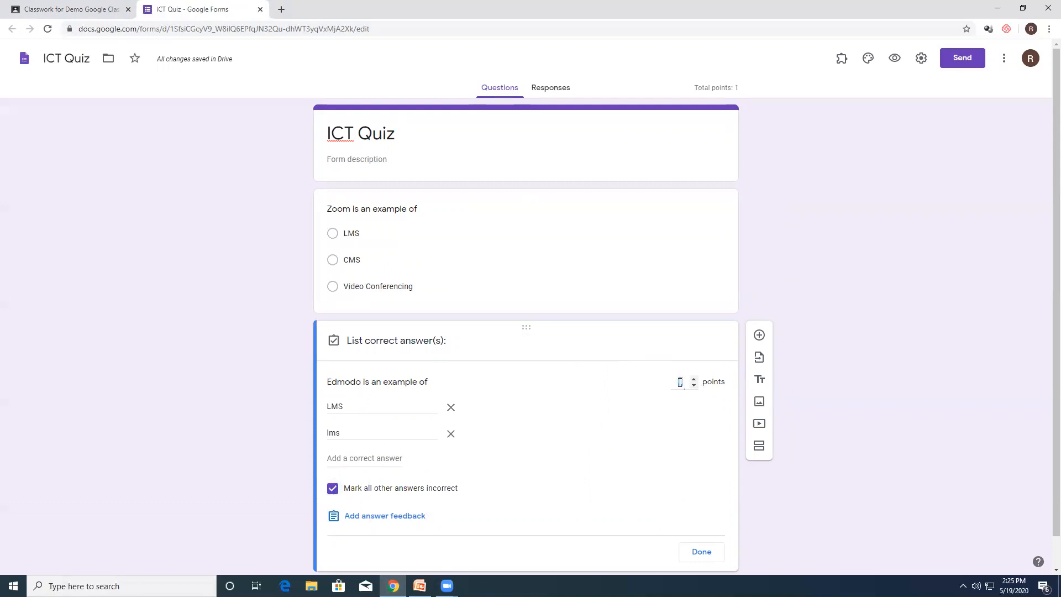
{"action": "left_click", "coordinate": [701, 551]}
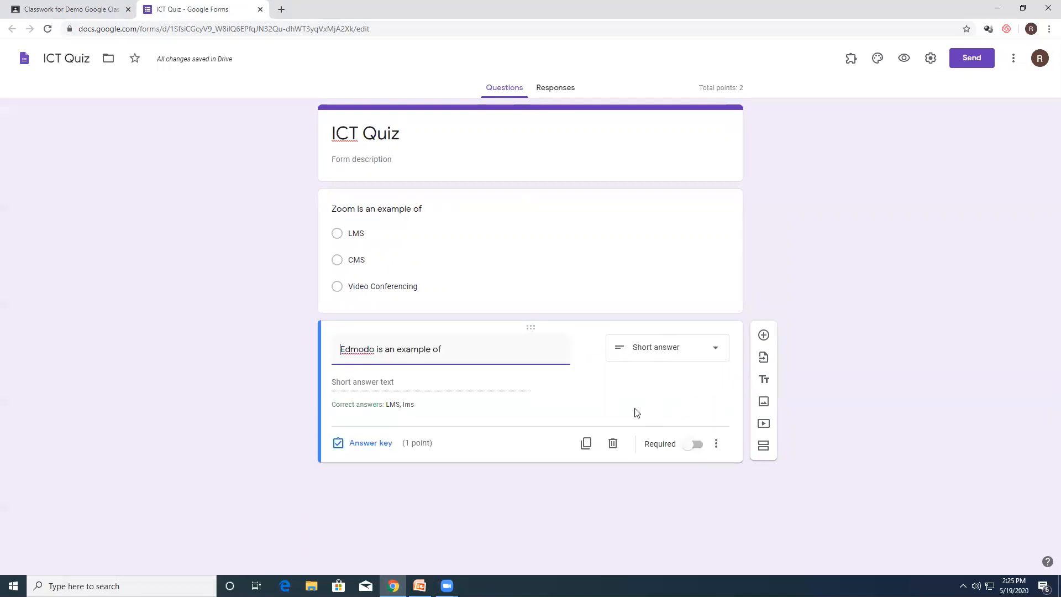
Step: Switch the Edmodo question's Required setting on and off again, and close the form to return to the assignment
{"action": "left_click", "coordinate": [699, 448]}
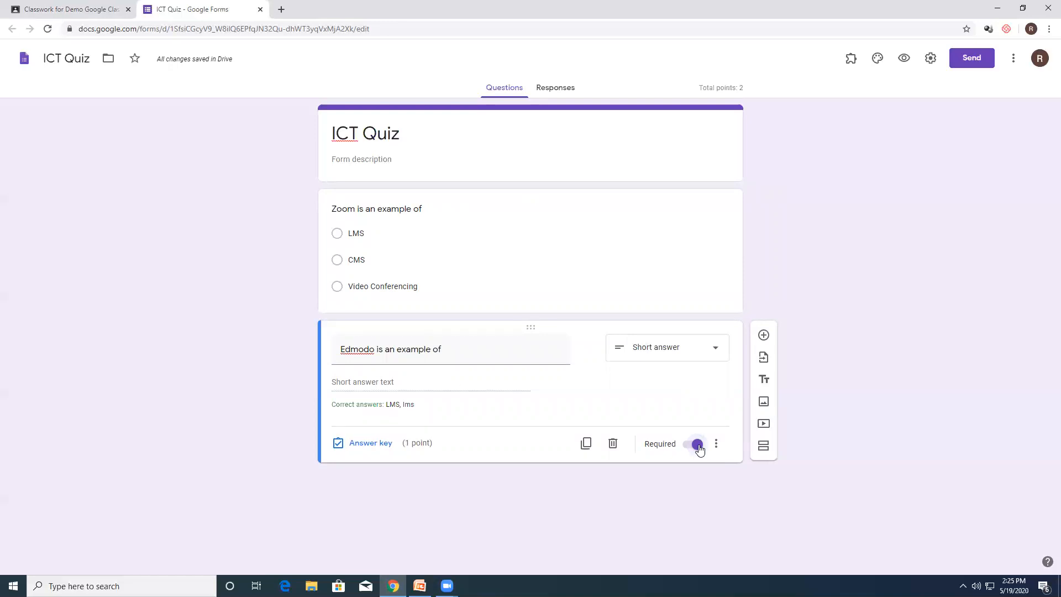
{"action": "left_click", "coordinate": [690, 446]}
{"action": "left_click", "coordinate": [261, 11]}
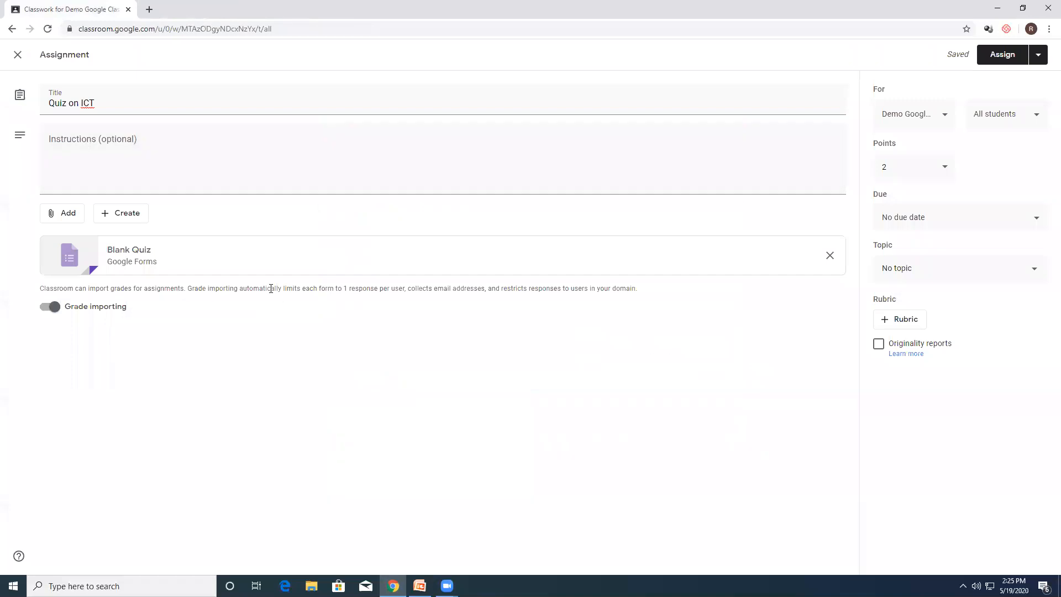
Step: Set the ICT quiz assignment's due date to May 20, 2020, and assign it to all students of the demo class
{"action": "left_click", "coordinate": [928, 123]}
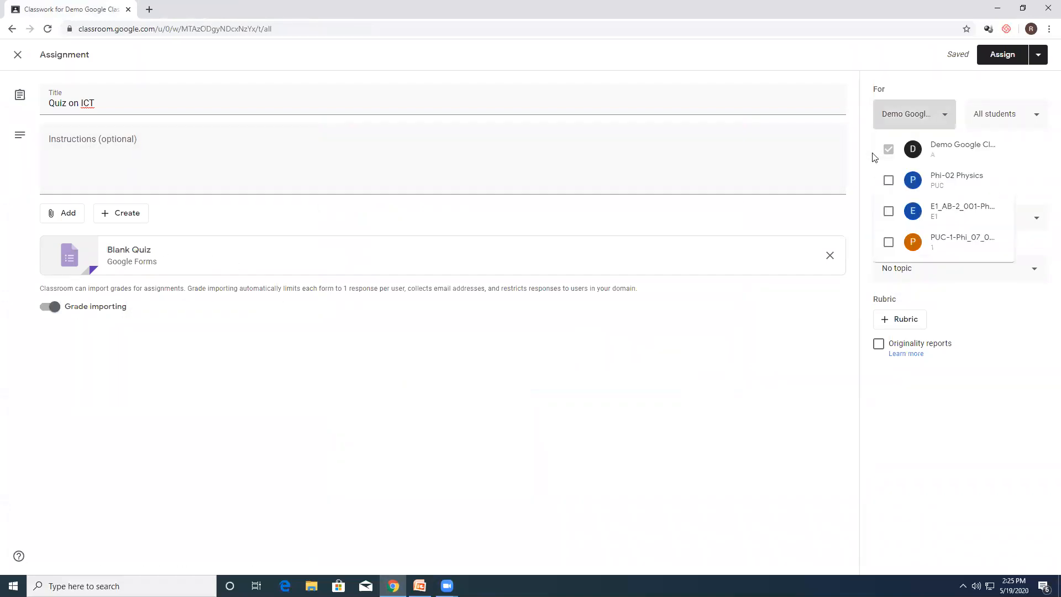
{"action": "left_click", "coordinate": [1046, 180]}
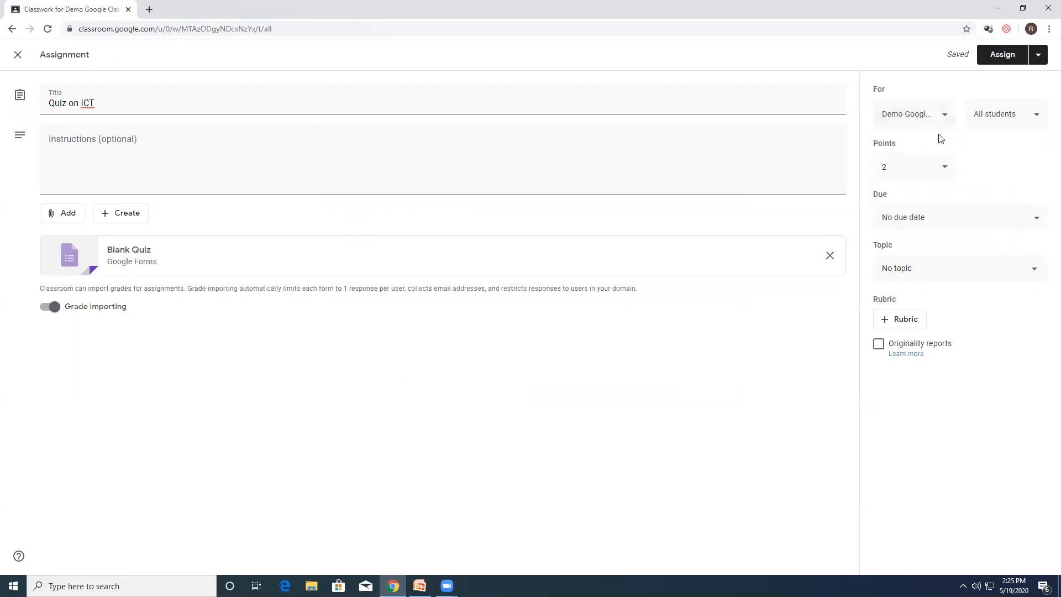
{"action": "left_click", "coordinate": [952, 228]}
{"action": "left_click", "coordinate": [924, 263]}
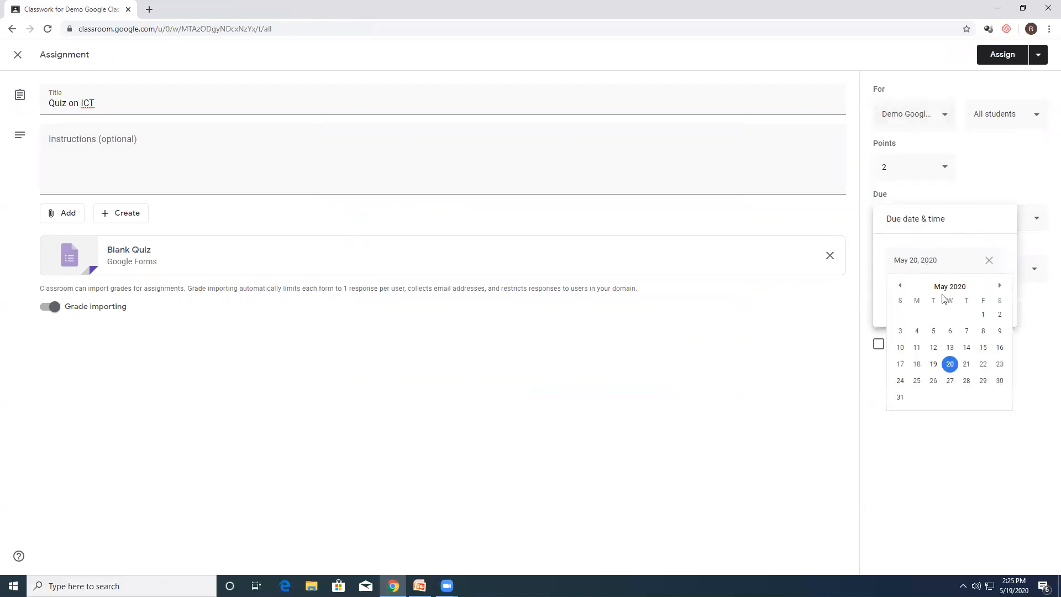
{"action": "left_click", "coordinate": [950, 364]}
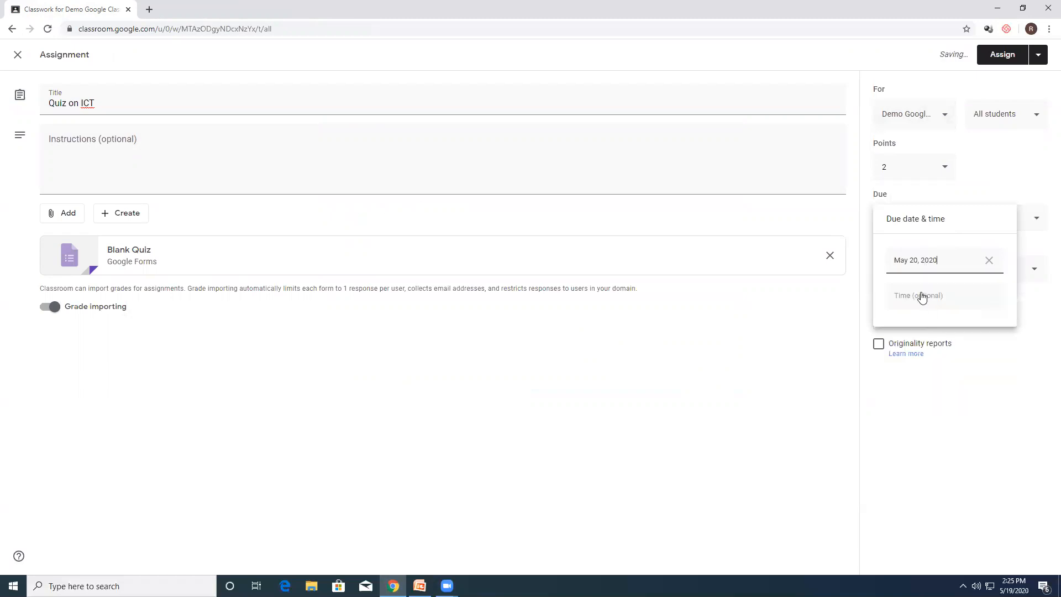
{"action": "left_click", "coordinate": [963, 359]}
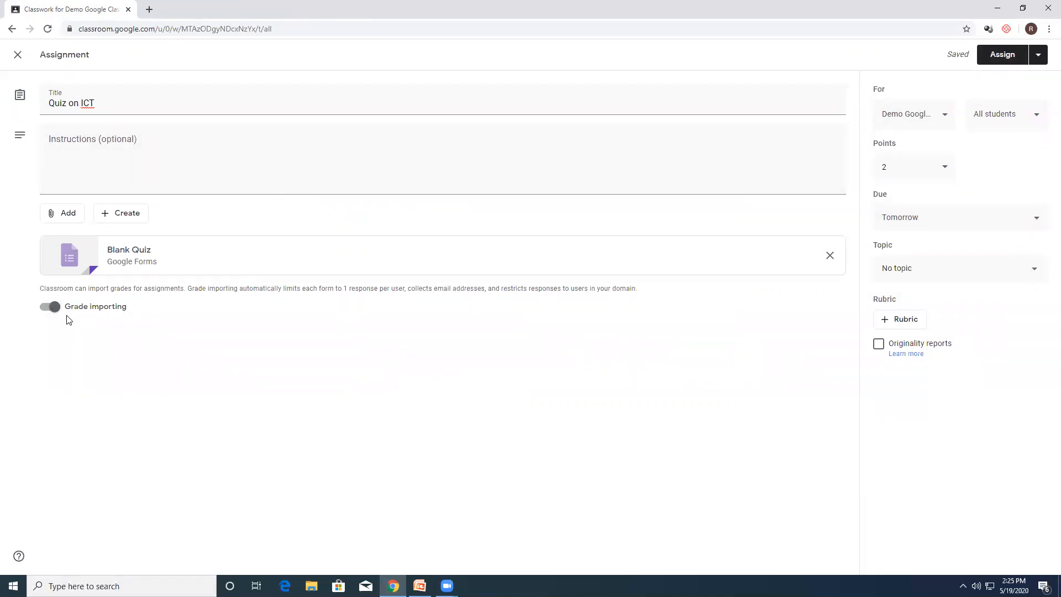
{"action": "left_click", "coordinate": [984, 57]}
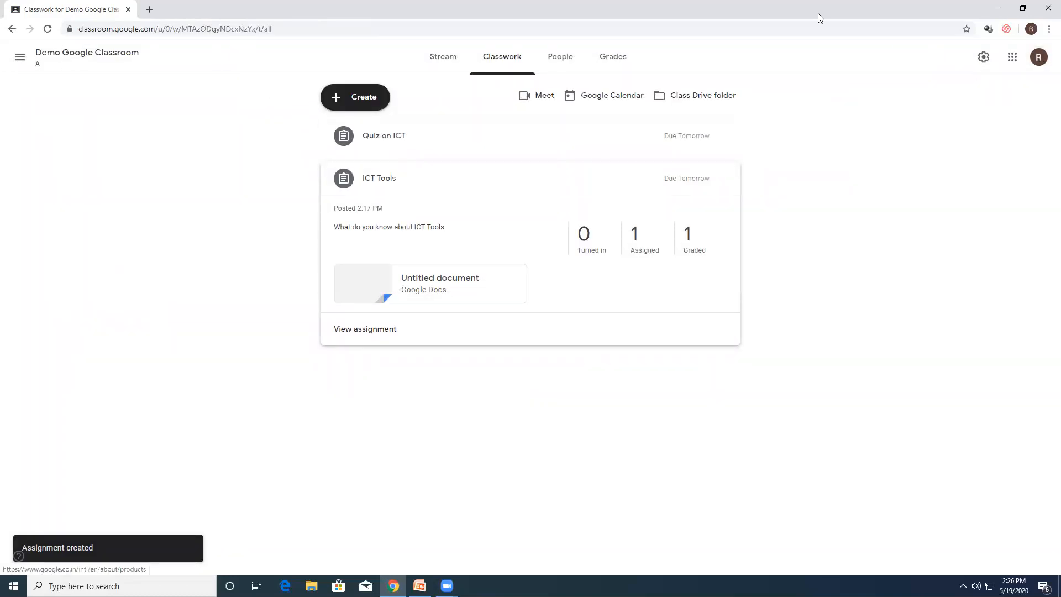
Step: Open classroom.google.com in a new tab, switch to the student account and enter the Demo Google Classroom class
{"action": "key", "text": "ctrl+t"}
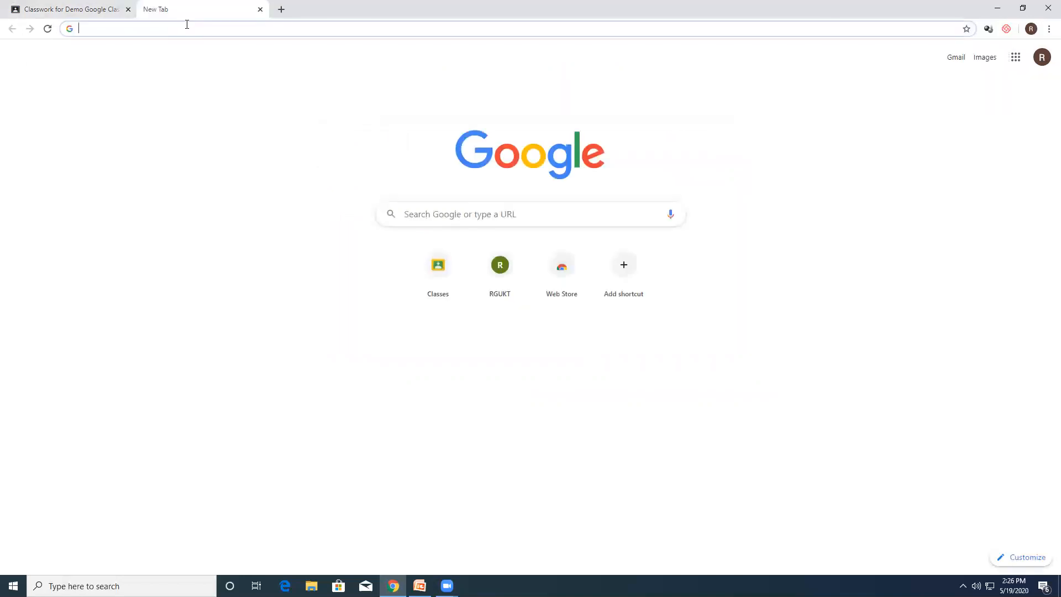
{"action": "type", "text": "classroom.google.com"}
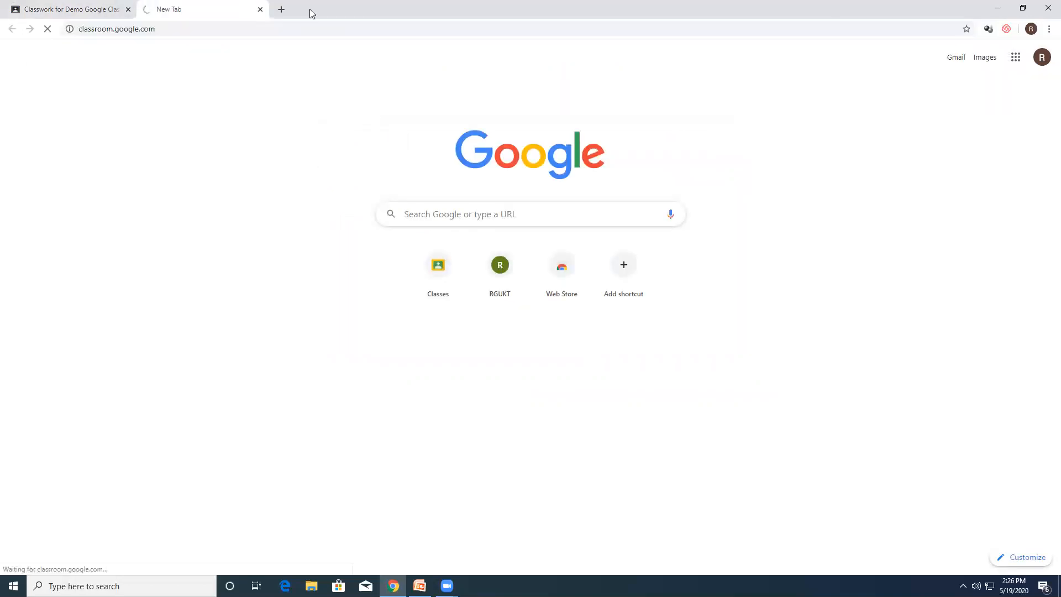
{"action": "key", "text": "Return"}
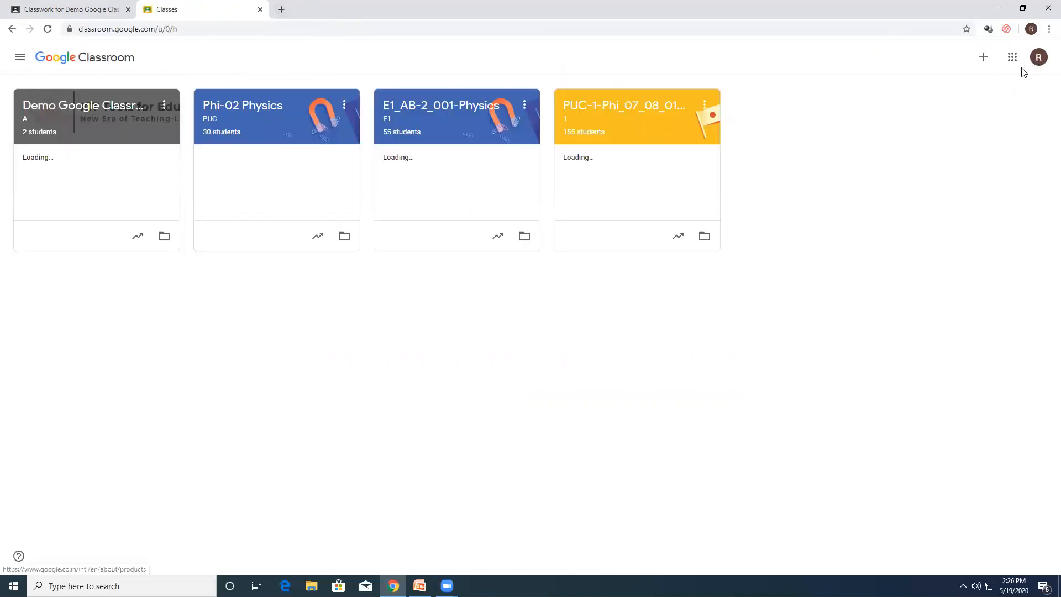
{"action": "left_click", "coordinate": [1038, 57]}
{"action": "left_click", "coordinate": [931, 269]}
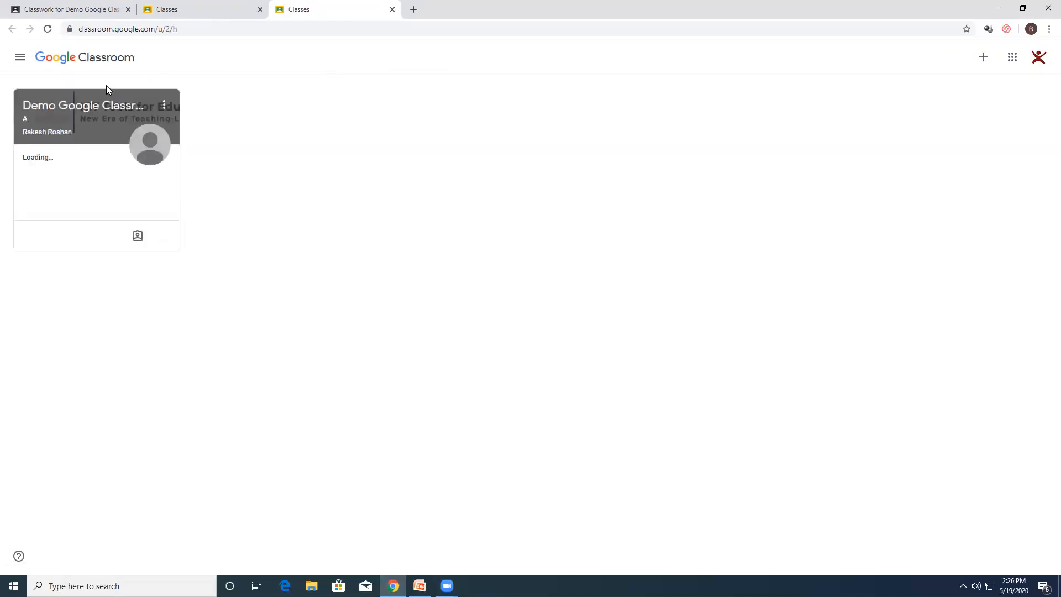
{"action": "left_click", "coordinate": [88, 106]}
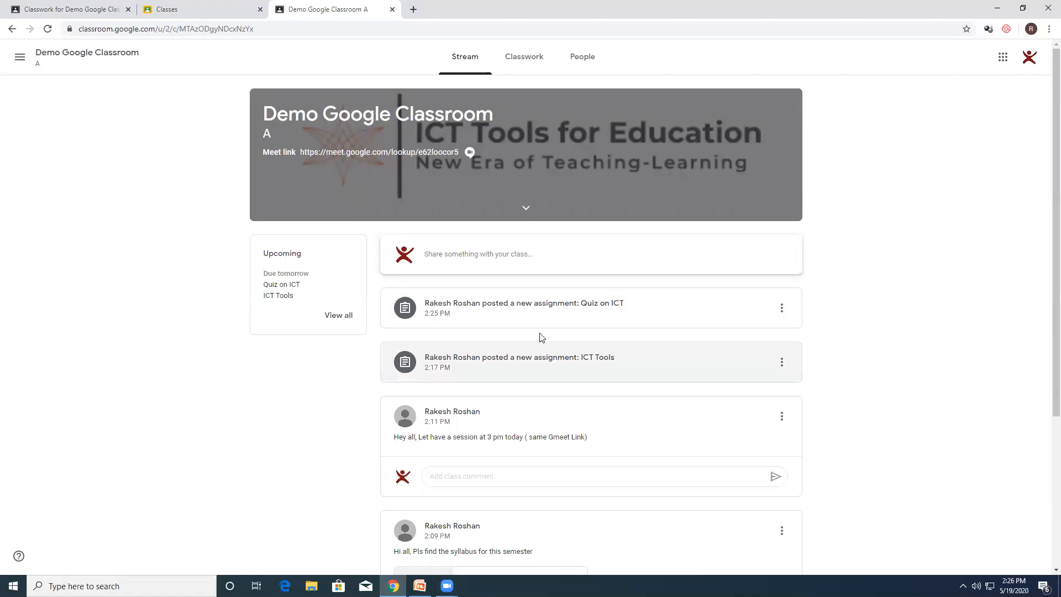
Step: Open the Quiz on ICT assignment as the student, dismiss the introductory tips and open the attached ICT Quiz form
{"action": "left_click", "coordinate": [571, 308]}
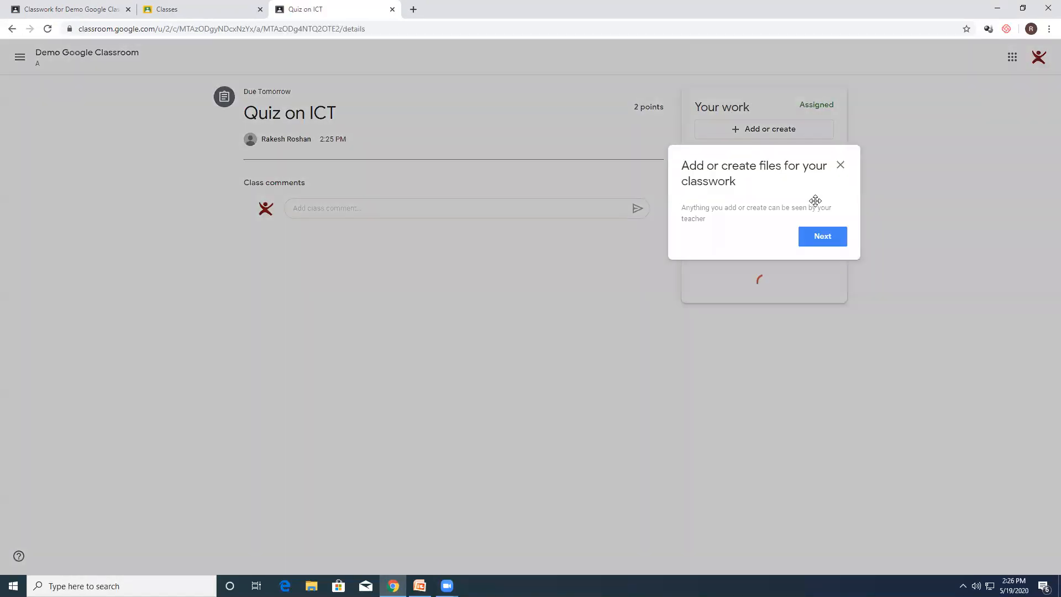
{"action": "left_click", "coordinate": [823, 237]}
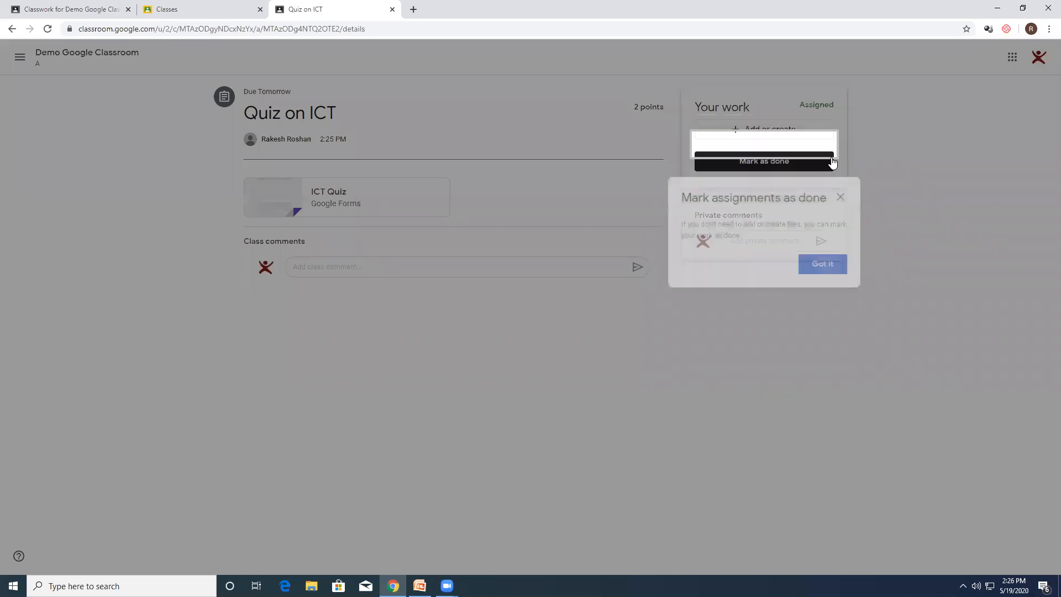
{"action": "left_click", "coordinate": [839, 197]}
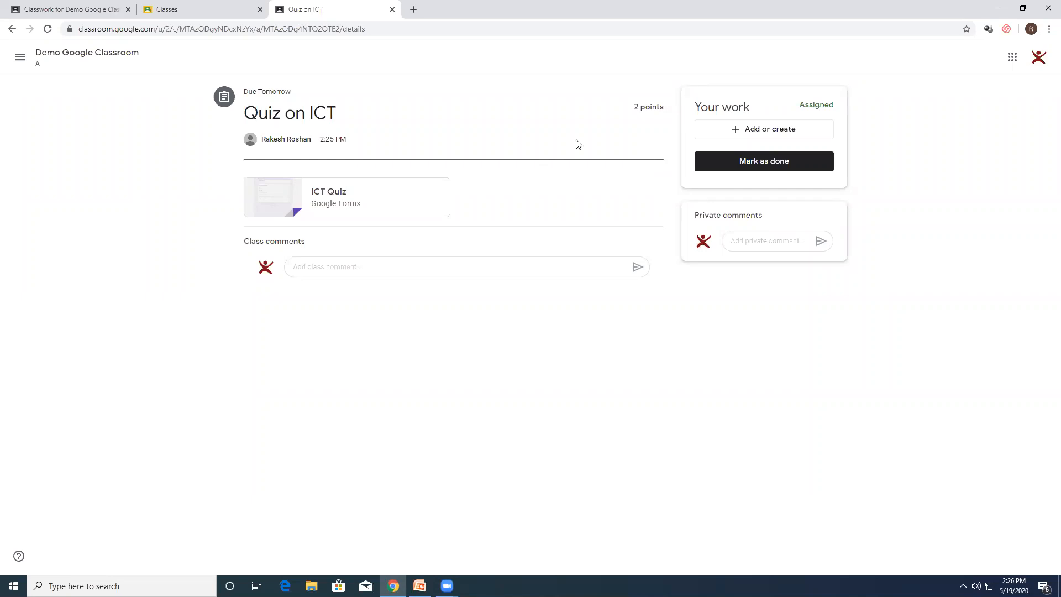
{"action": "left_click", "coordinate": [338, 201]}
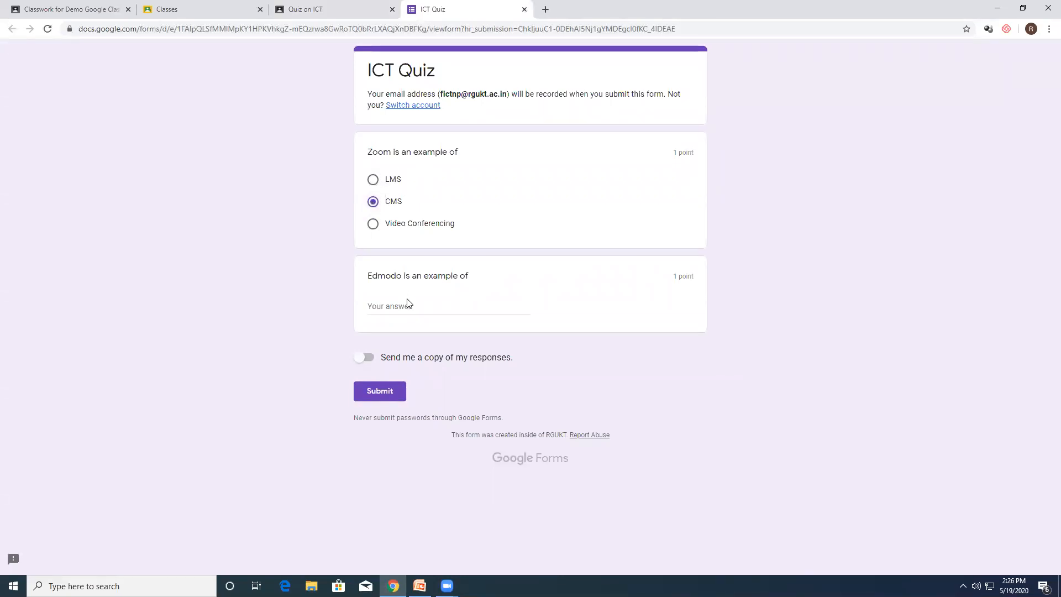
Step: Answer the Zoom question with CMS and the Edmodo question with "LMS", request a copy of the responses and submit the quiz
{"action": "type", "text": "LMS"}
{"action": "left_click", "coordinate": [369, 358]}
{"action": "left_click", "coordinate": [381, 393]}
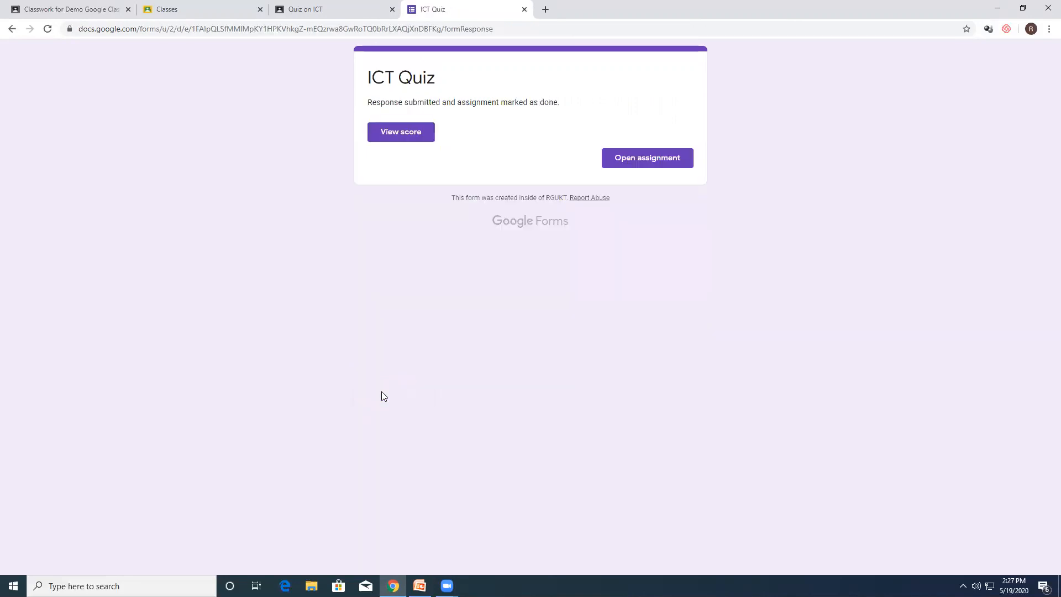
Step: View the score of the submitted ICT Quiz, and close the student account's assignment and quiz pages
{"action": "left_click", "coordinate": [410, 135]}
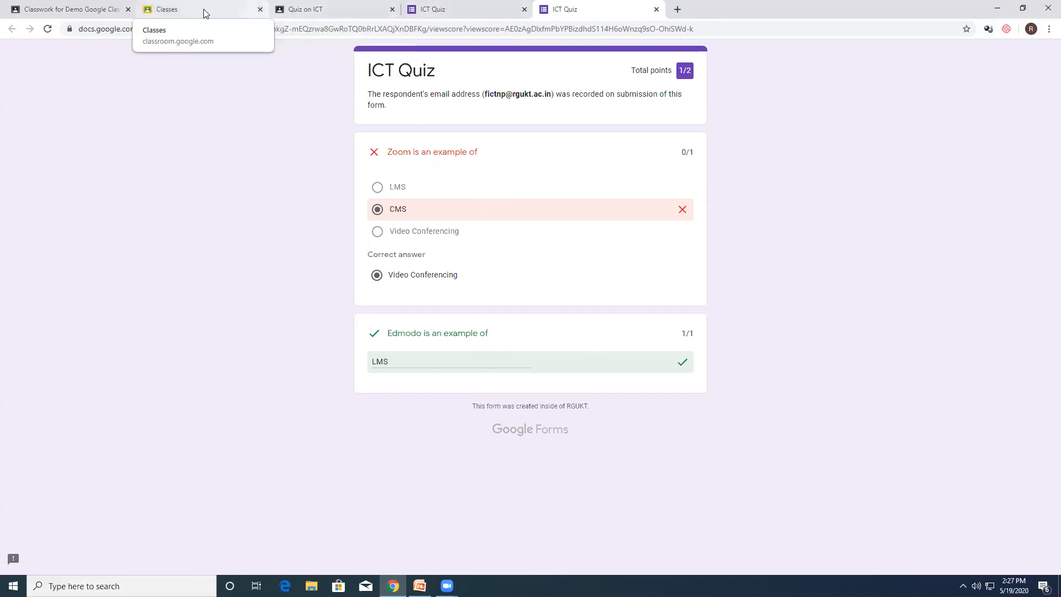
{"action": "middle_click", "coordinate": [317, 18]}
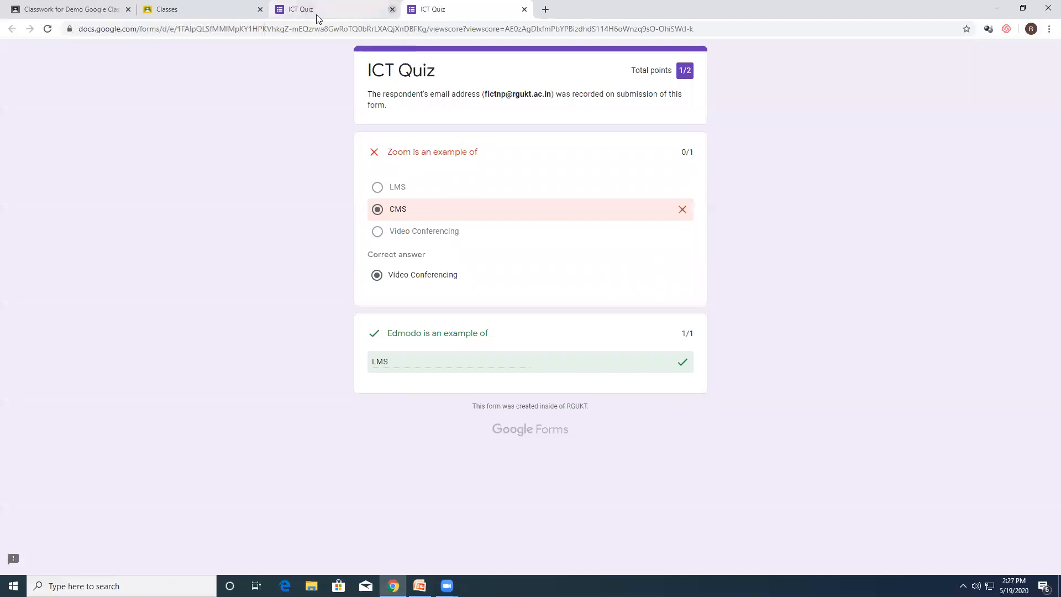
{"action": "middle_click", "coordinate": [318, 18]}
{"action": "middle_click", "coordinate": [318, 18]}
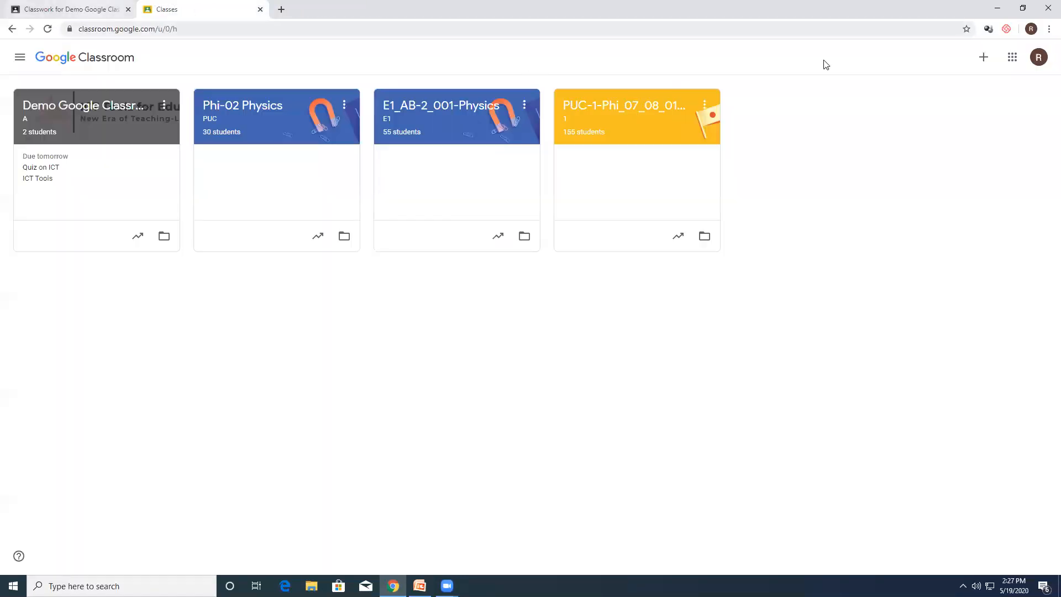
Step: In the teacher's Demo Google Classroom classwork, check the turned-in status of Quiz on ICT and preview its attached form
{"action": "left_click", "coordinate": [55, 104]}
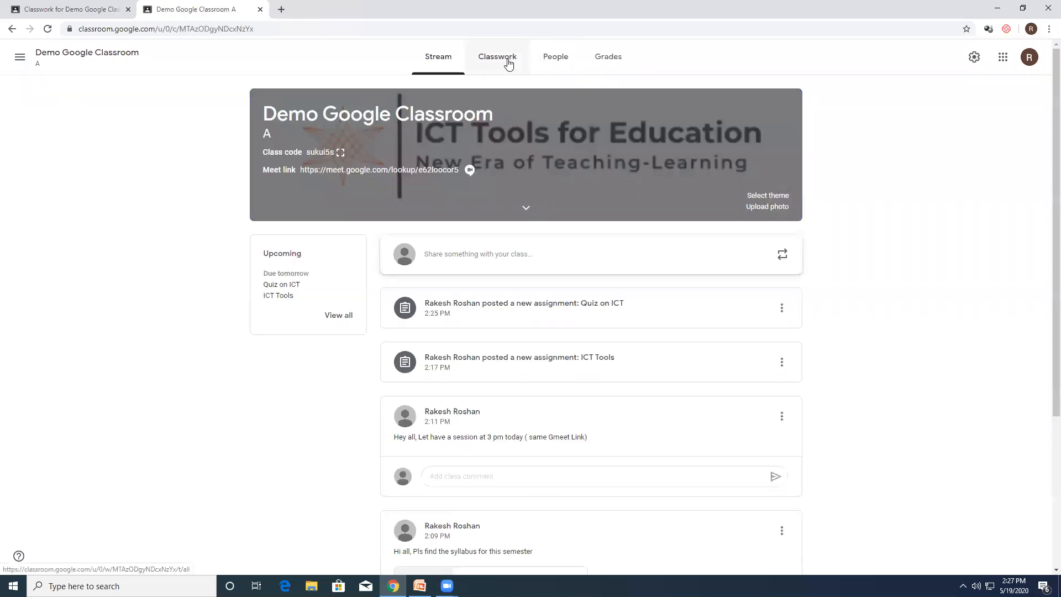
{"action": "left_click", "coordinate": [508, 65]}
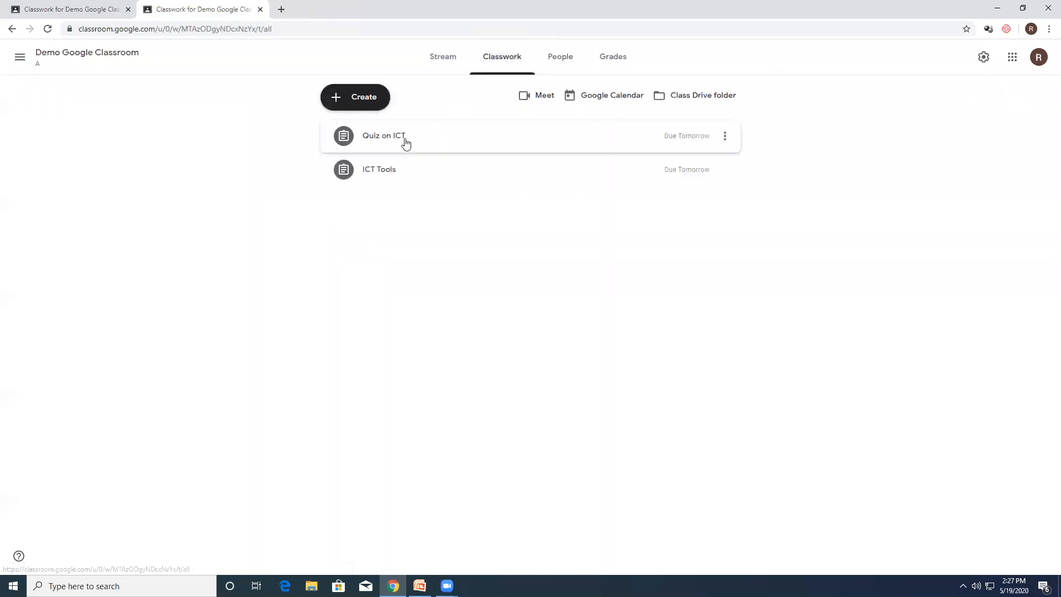
{"action": "left_click", "coordinate": [406, 142]}
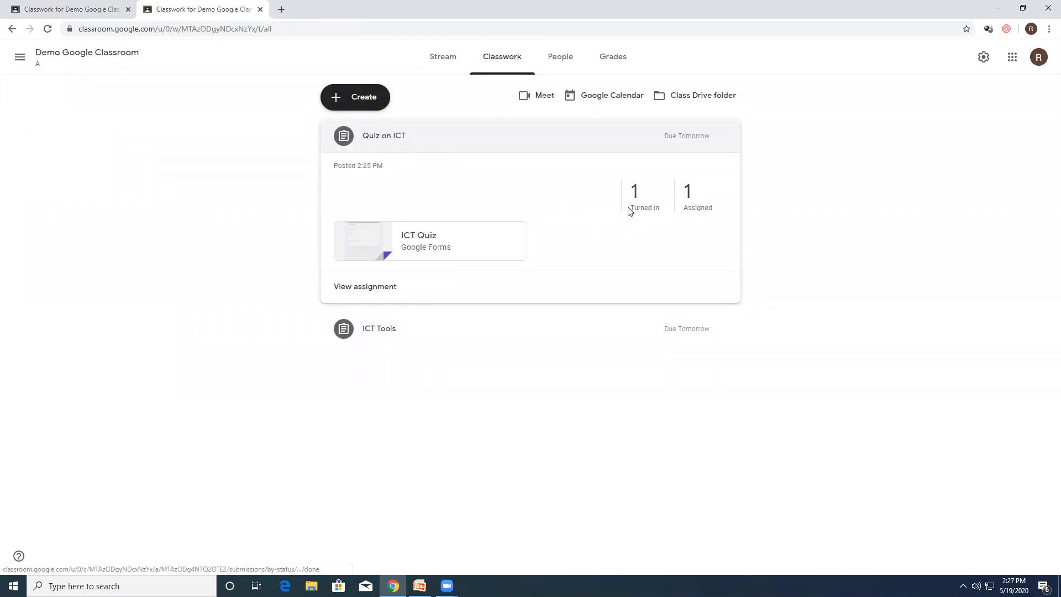
{"action": "left_click", "coordinate": [624, 212]}
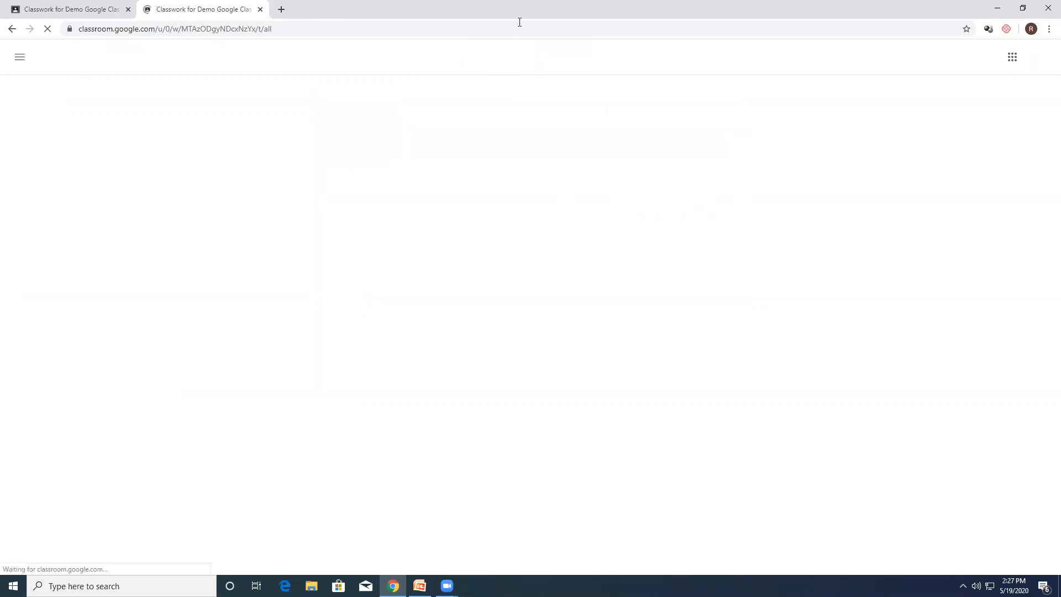
{"action": "left_click", "coordinate": [395, 143]}
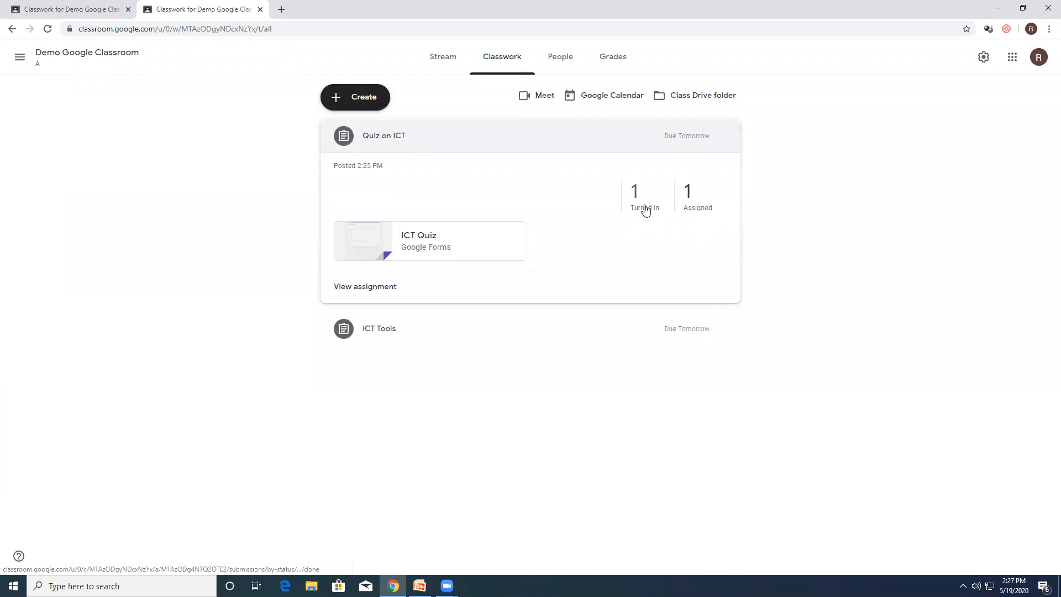
{"action": "left_click", "coordinate": [420, 252]}
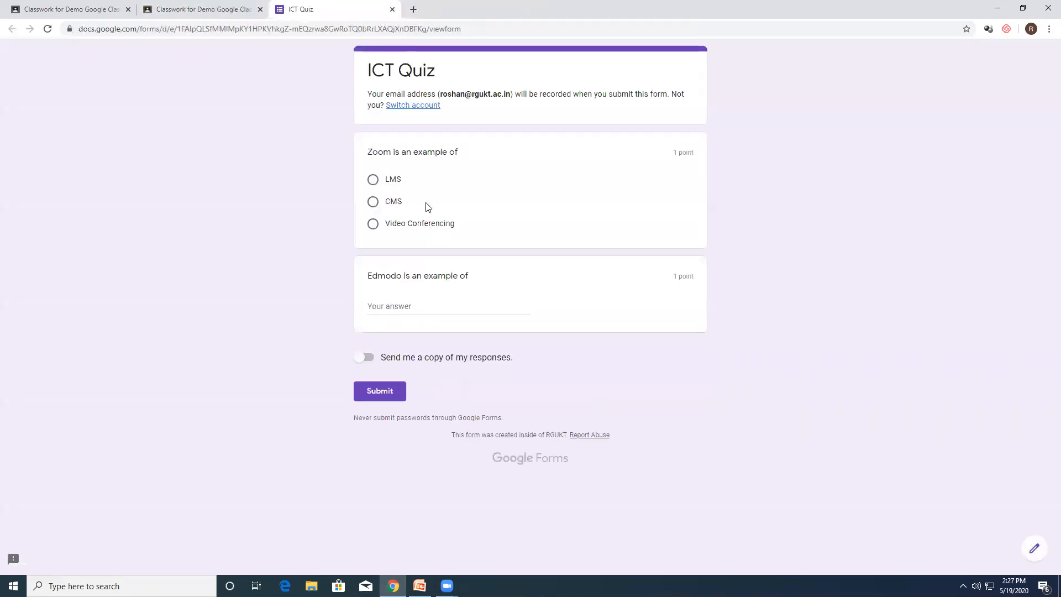
{"action": "left_click", "coordinate": [392, 9]}
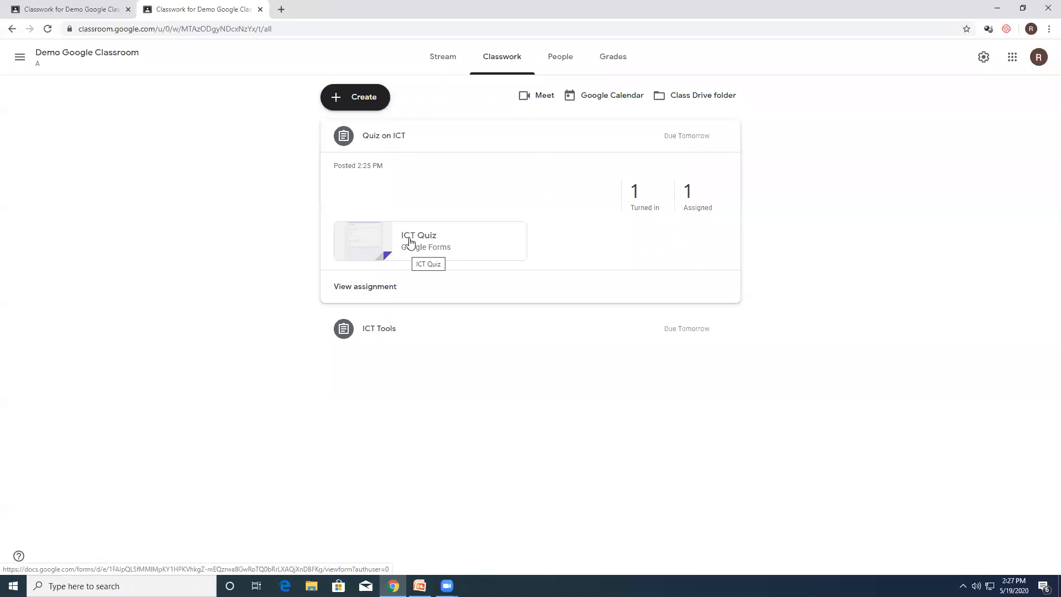
Step: Open the student work overview of Quiz on ICT, and look at the attached form and the assignment's instructions
{"action": "left_click", "coordinate": [372, 287]}
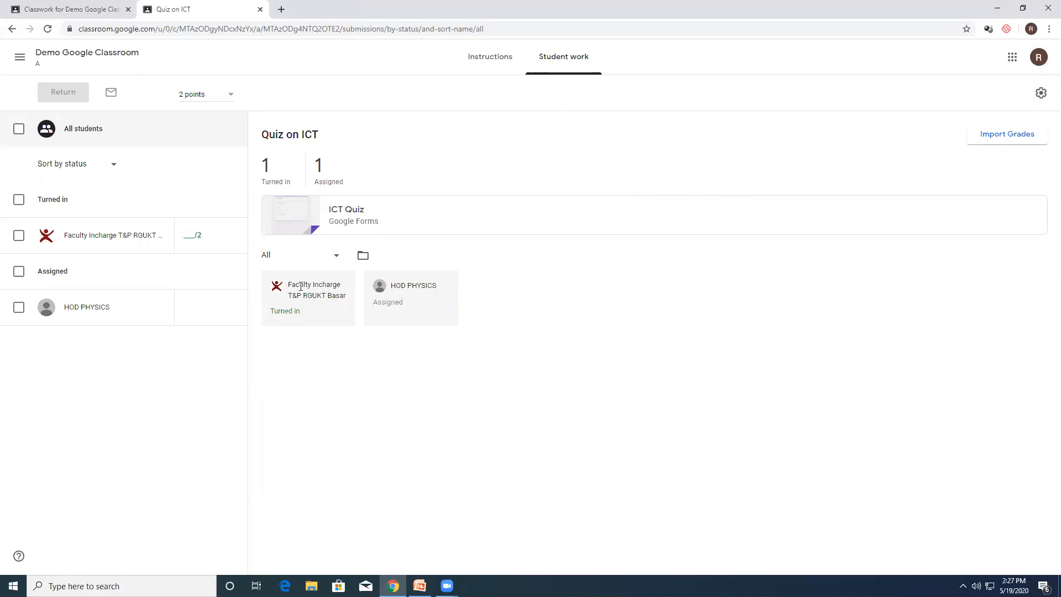
{"action": "left_click", "coordinate": [339, 217]}
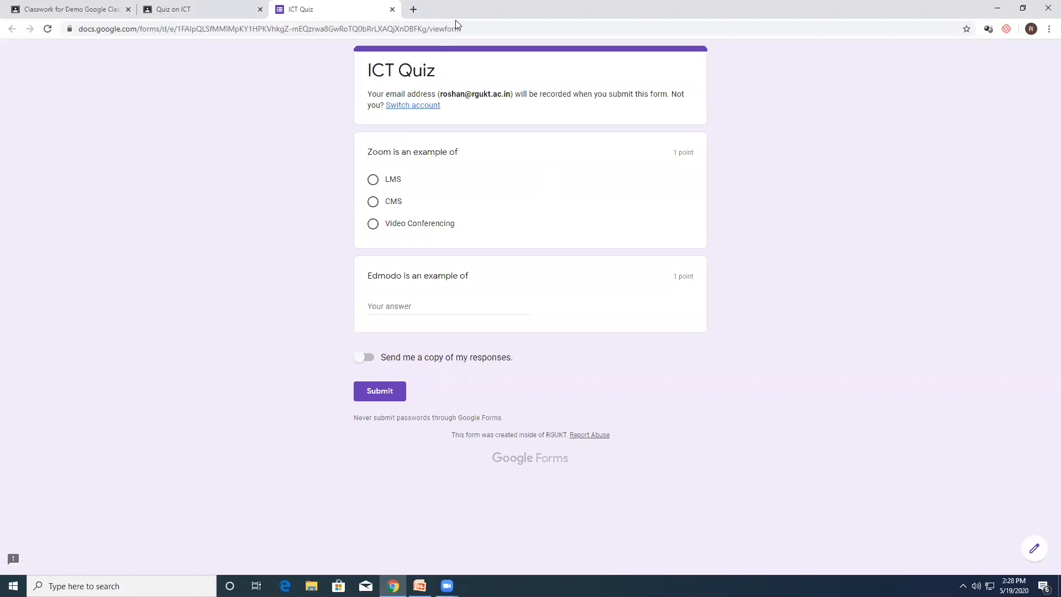
{"action": "left_click", "coordinate": [392, 9]}
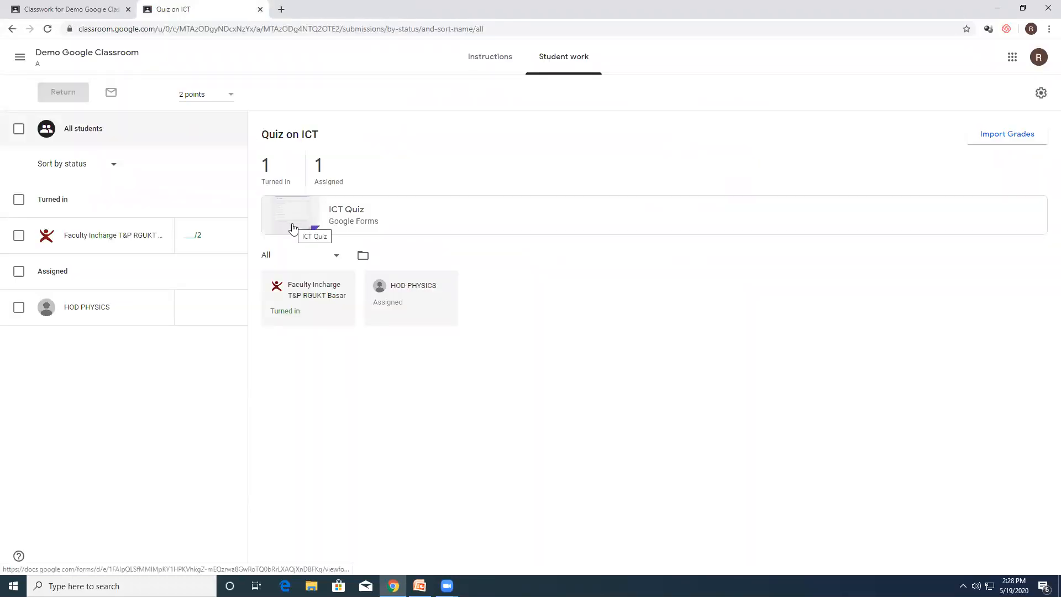
{"action": "left_click", "coordinate": [489, 64]}
{"action": "left_click", "coordinate": [549, 66]}
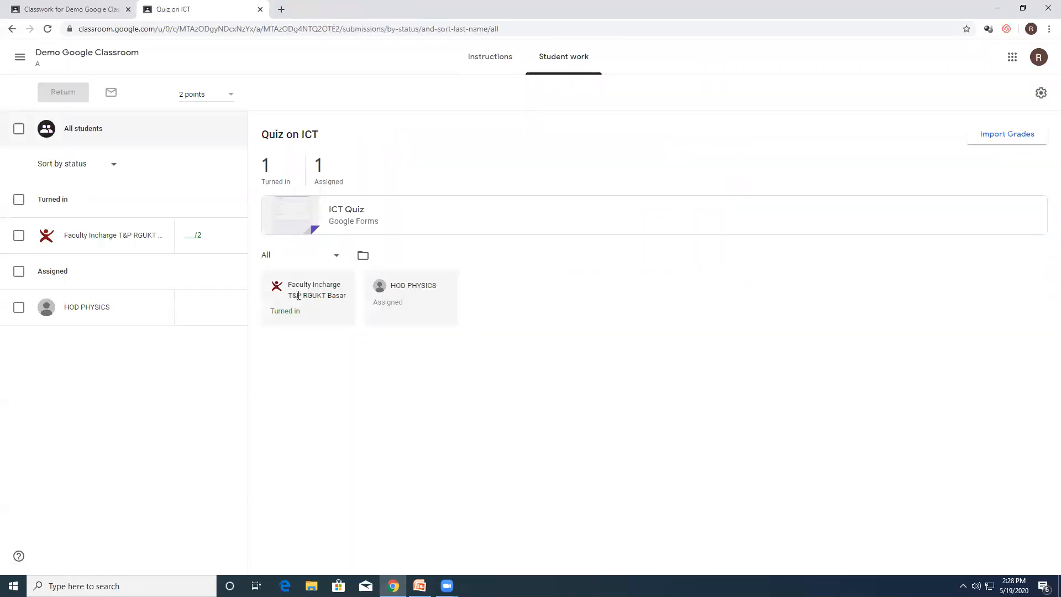
Step: Inspect the Quiz on ICT submission of the student who turned it in, including their list of assignments, and close that page
{"action": "left_click", "coordinate": [136, 241]}
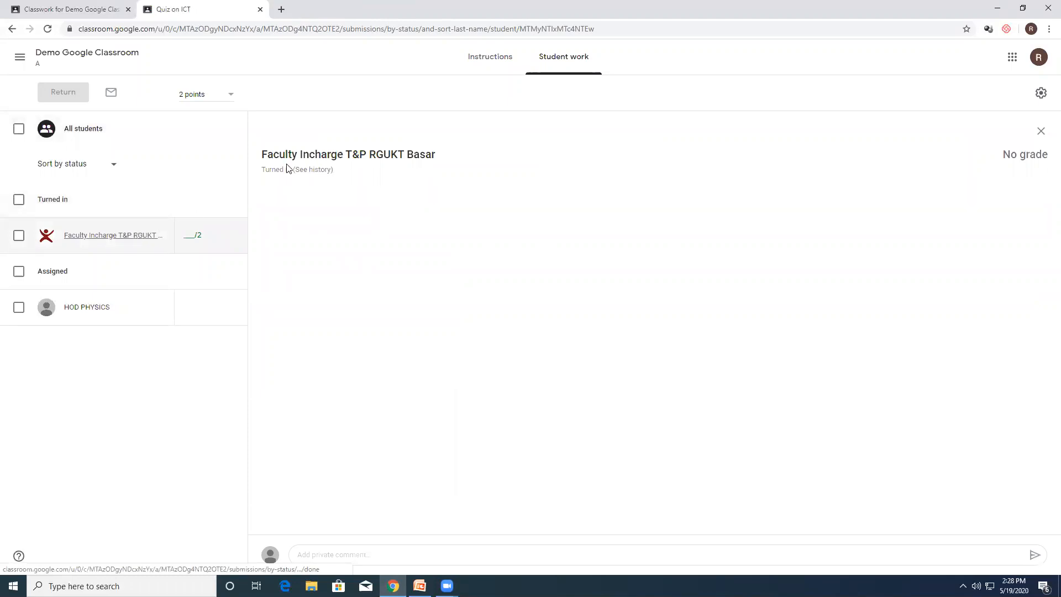
{"action": "left_click", "coordinate": [301, 157]}
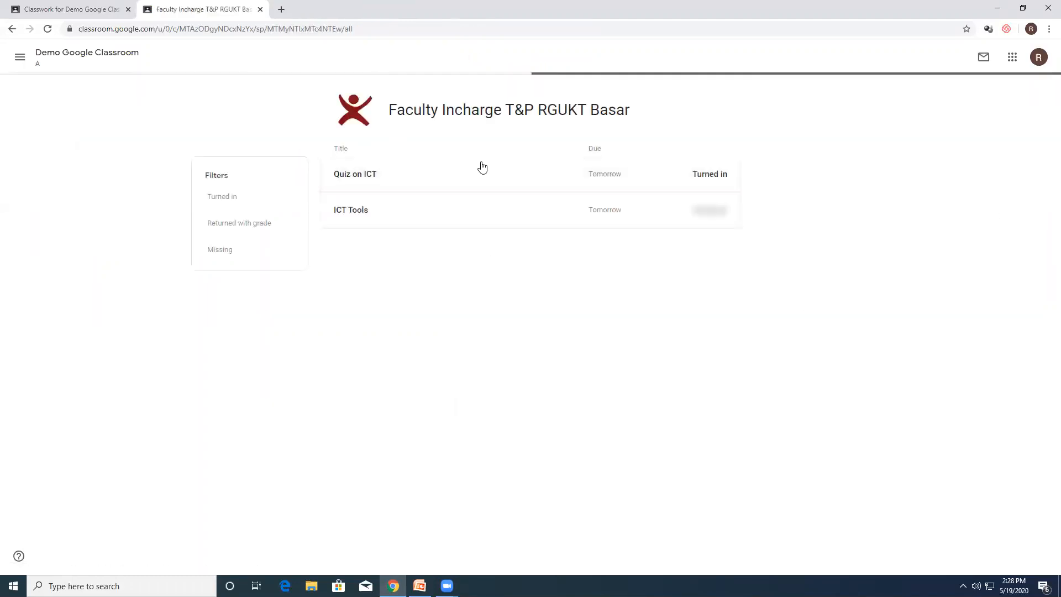
{"action": "left_click", "coordinate": [370, 180]}
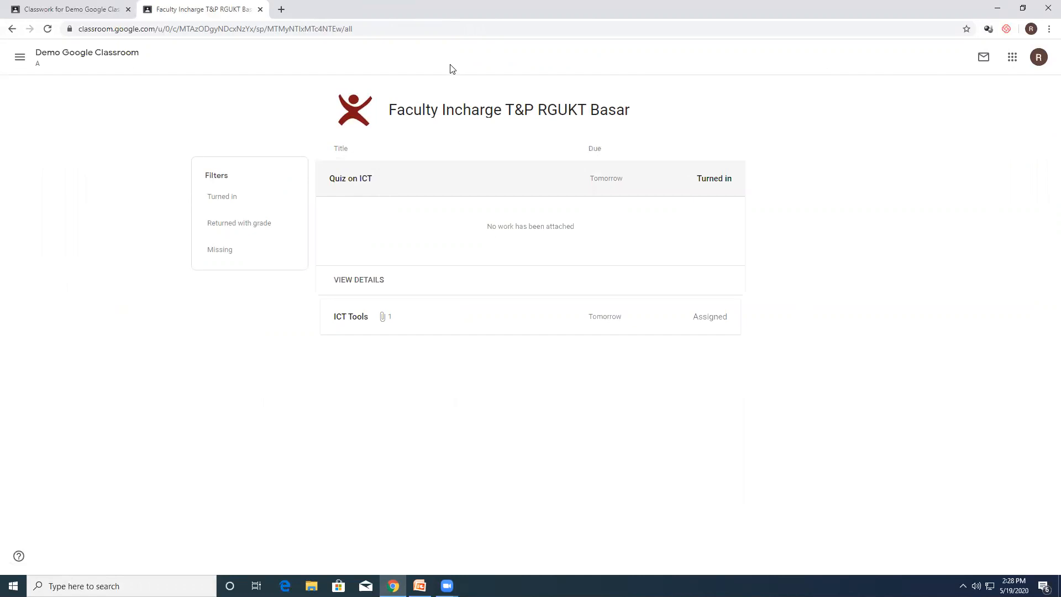
{"action": "left_click", "coordinate": [260, 8]}
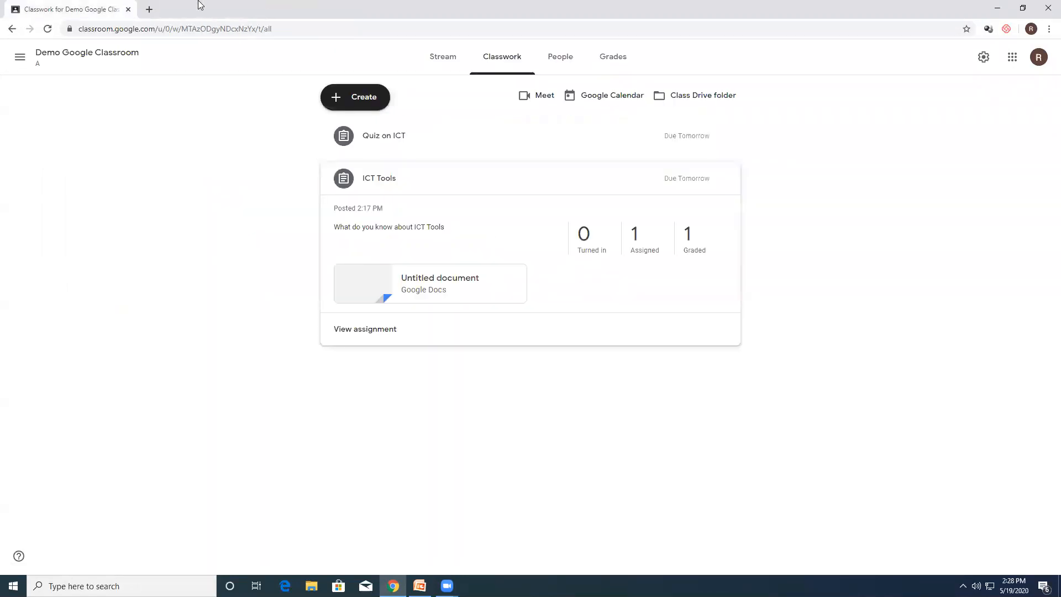
Step: Preview the document attached to the ICT Tools assignment and the ICT Quiz form attached to Quiz on ICT, closing each preview
{"action": "left_click", "coordinate": [428, 287]}
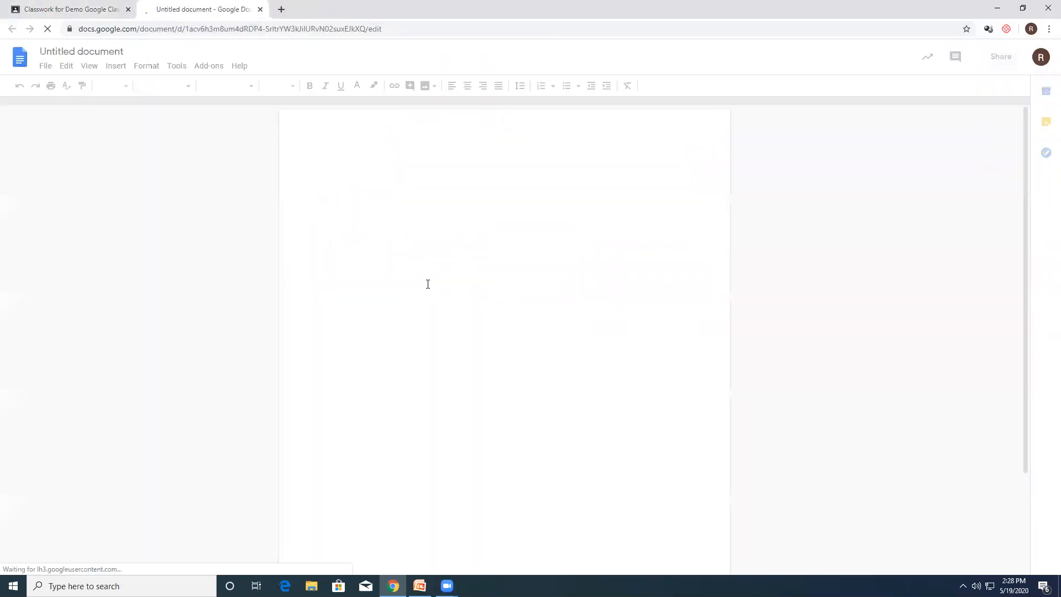
{"action": "left_click", "coordinate": [260, 10]}
{"action": "left_click", "coordinate": [387, 141]}
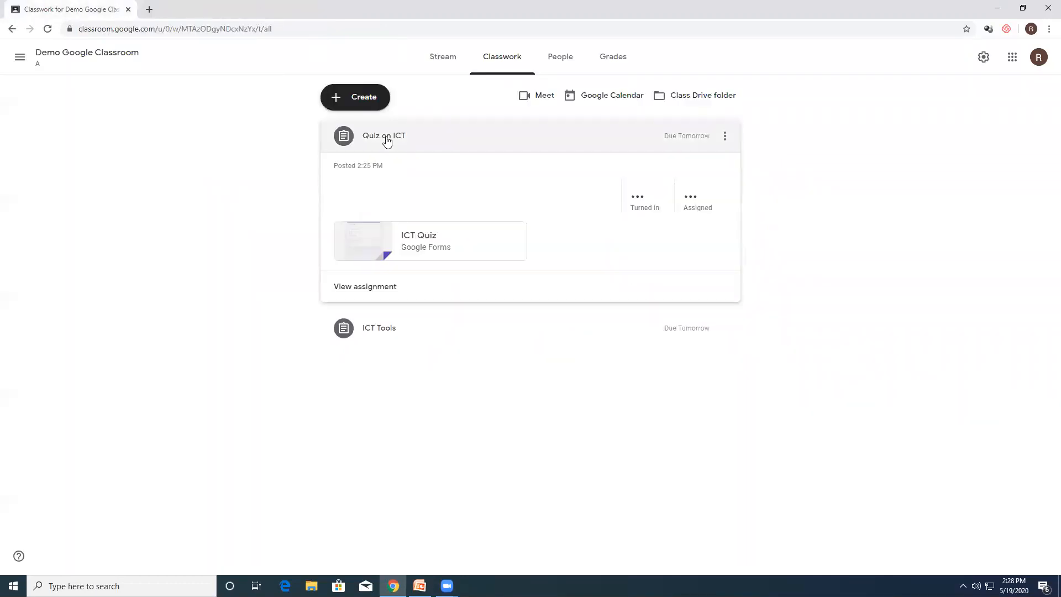
{"action": "left_click", "coordinate": [412, 238]}
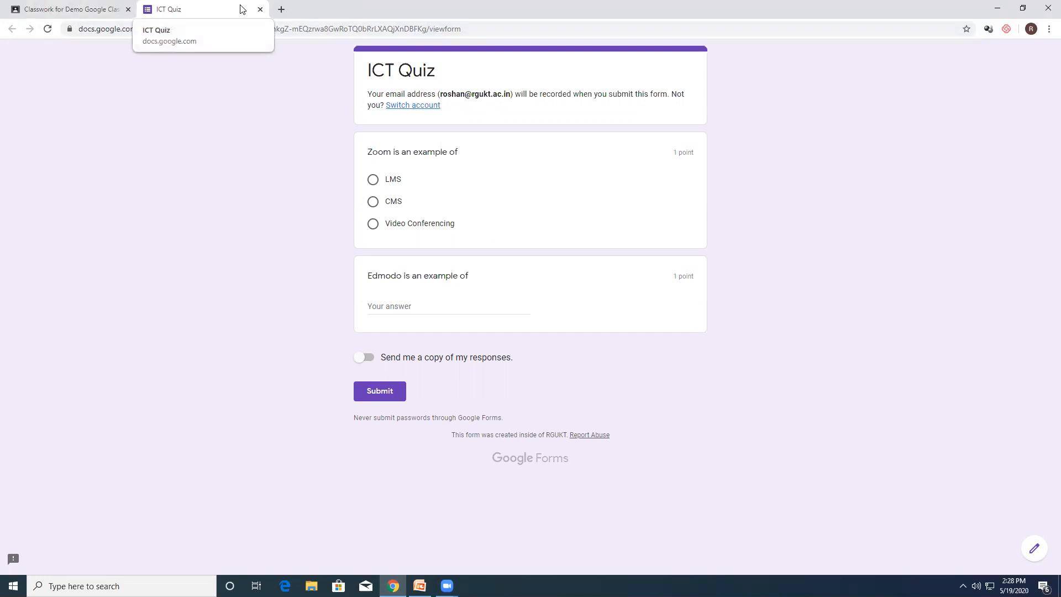
{"action": "left_click", "coordinate": [259, 9]}
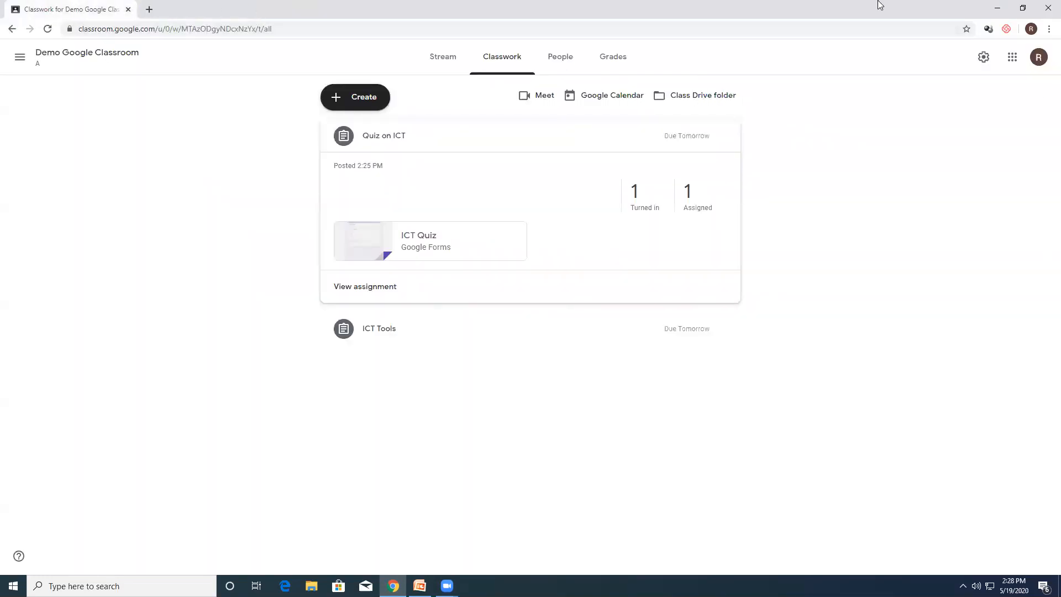
Step: Review the class's people and grades, and inspect the Quiz on ICT work of the student who turned it in
{"action": "left_click", "coordinate": [559, 62]}
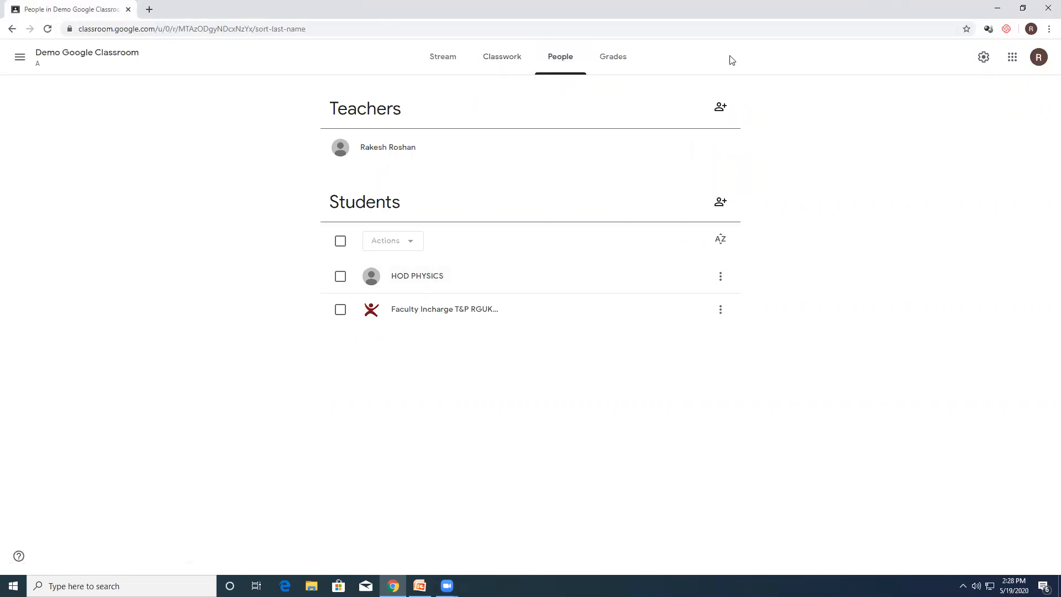
{"action": "left_click", "coordinate": [607, 62]}
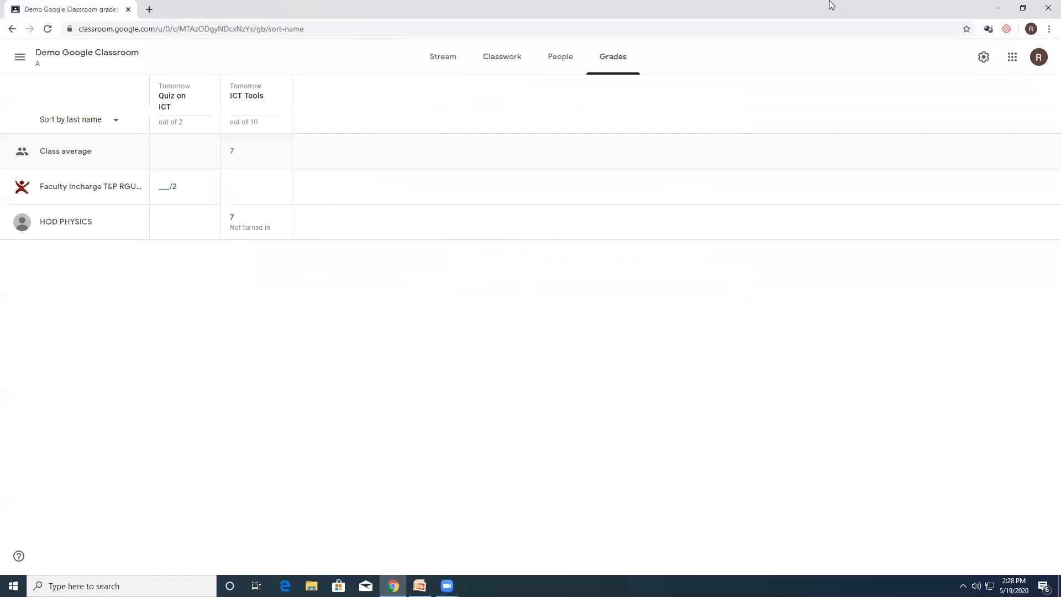
{"action": "left_click", "coordinate": [86, 187]}
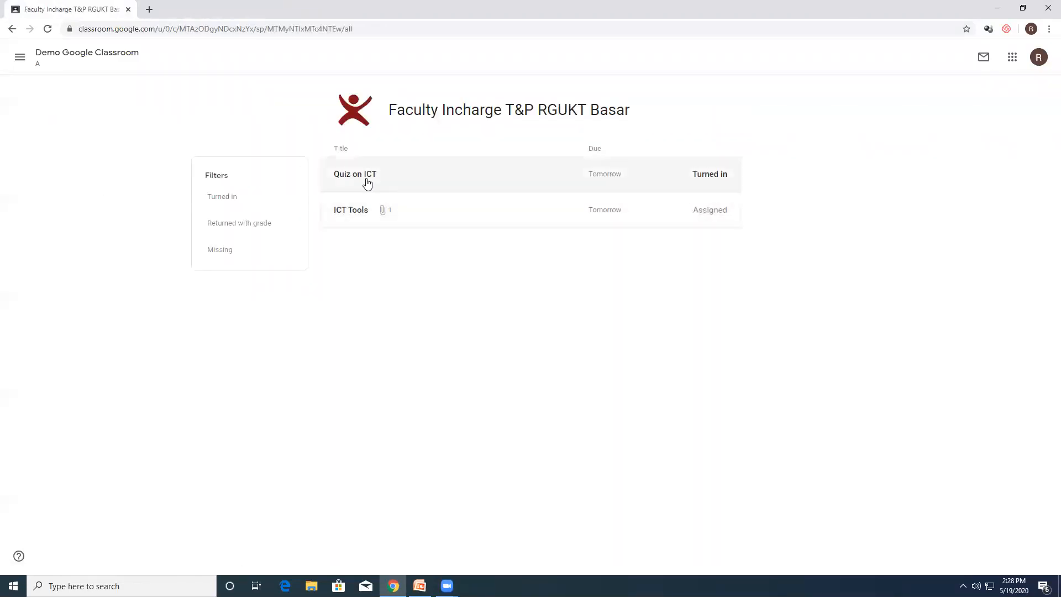
{"action": "left_click", "coordinate": [395, 177]}
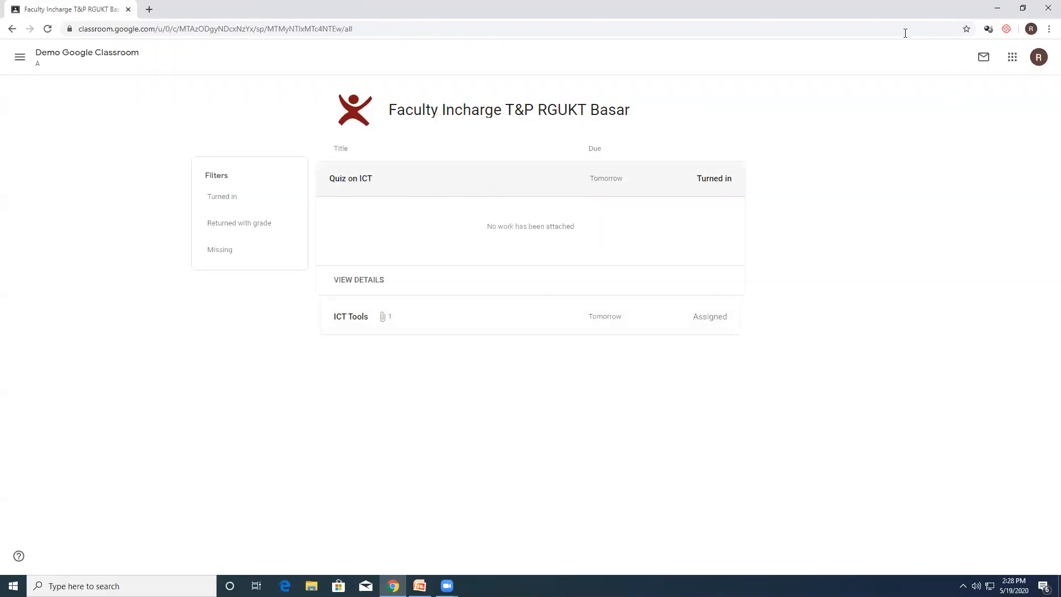
Step: Open the student work overview of Quiz on ICT from the Demo Google Classroom classwork, and check the attached ICT Quiz form
{"action": "left_click", "coordinate": [56, 59]}
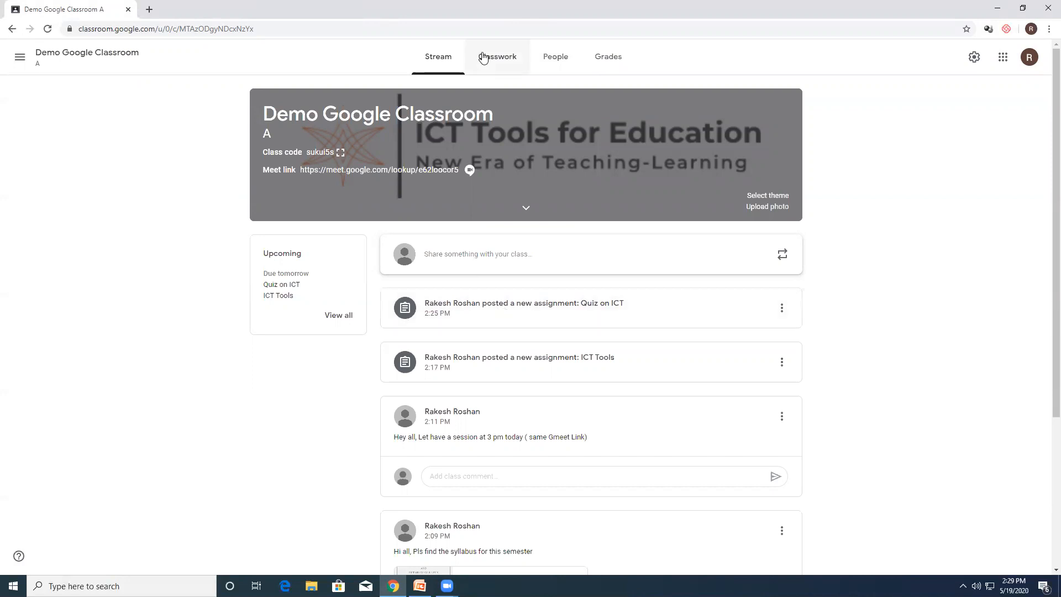
{"action": "left_click", "coordinate": [494, 59]}
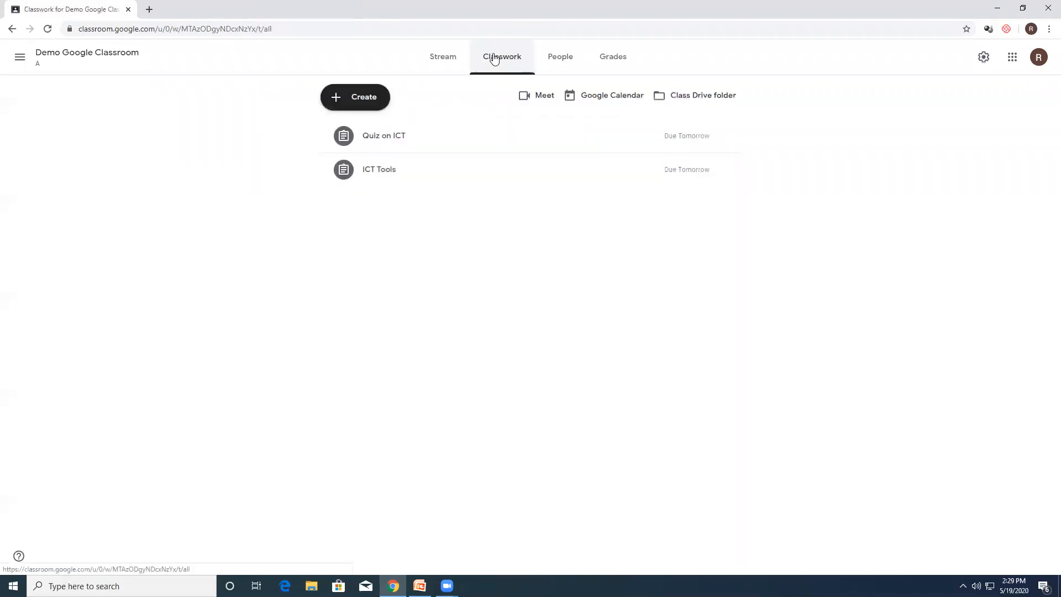
{"action": "left_click", "coordinate": [403, 141]}
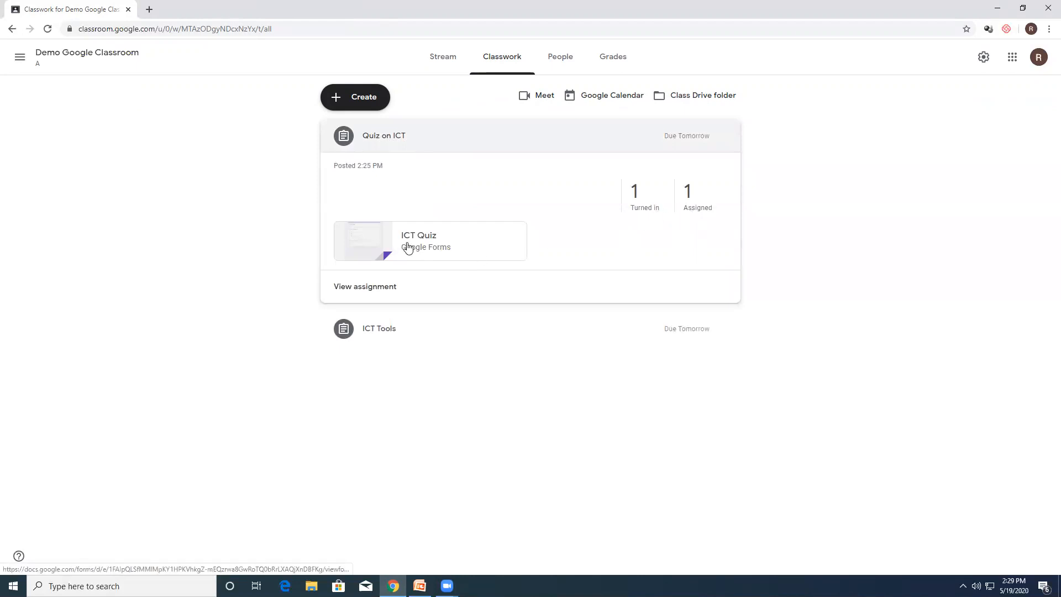
{"action": "left_click", "coordinate": [367, 292]}
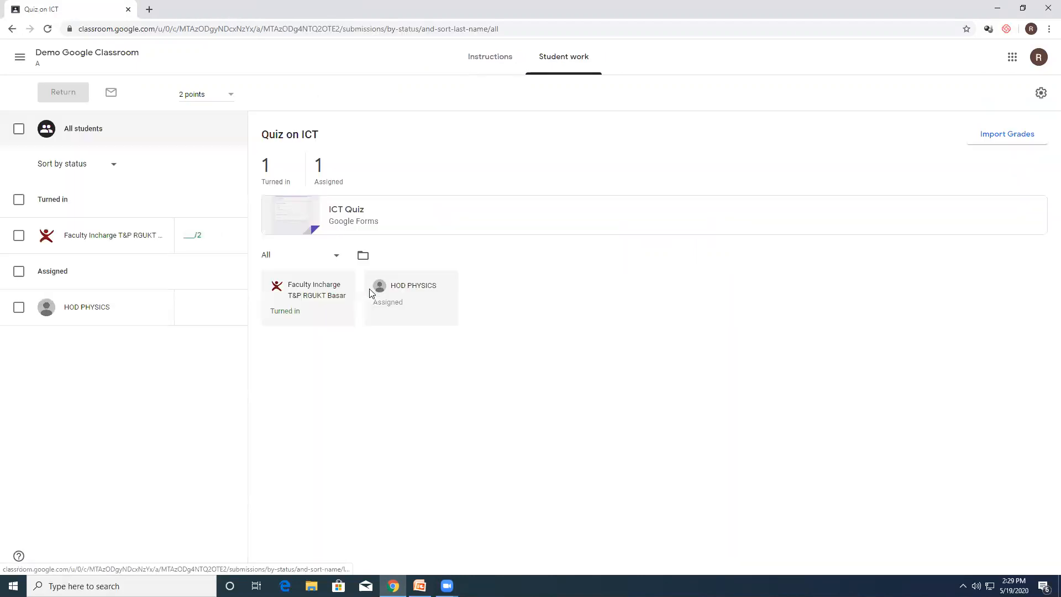
{"action": "left_click", "coordinate": [350, 213]}
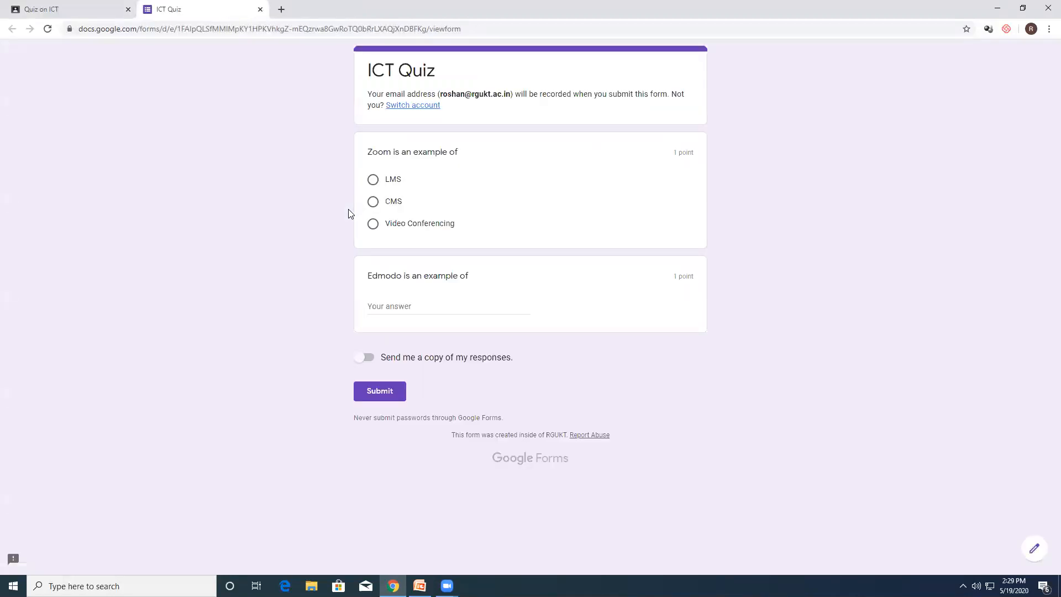
{"action": "left_click", "coordinate": [260, 9]}
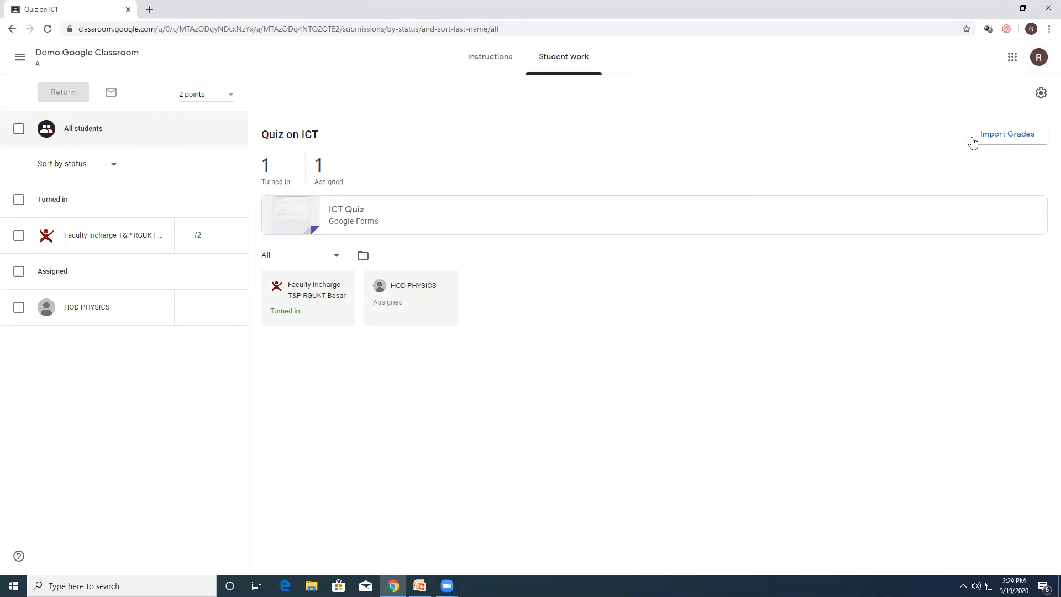
Step: Import the grades from the ICT Quiz form into the Quiz on ICT assignment
{"action": "left_click", "coordinate": [1001, 135]}
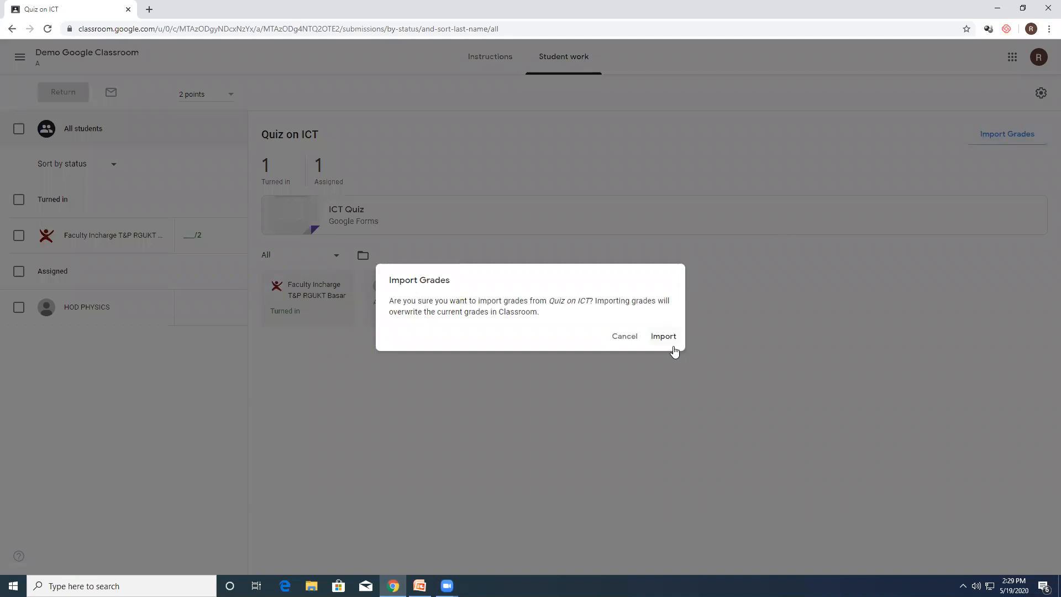
{"action": "left_click", "coordinate": [624, 337]}
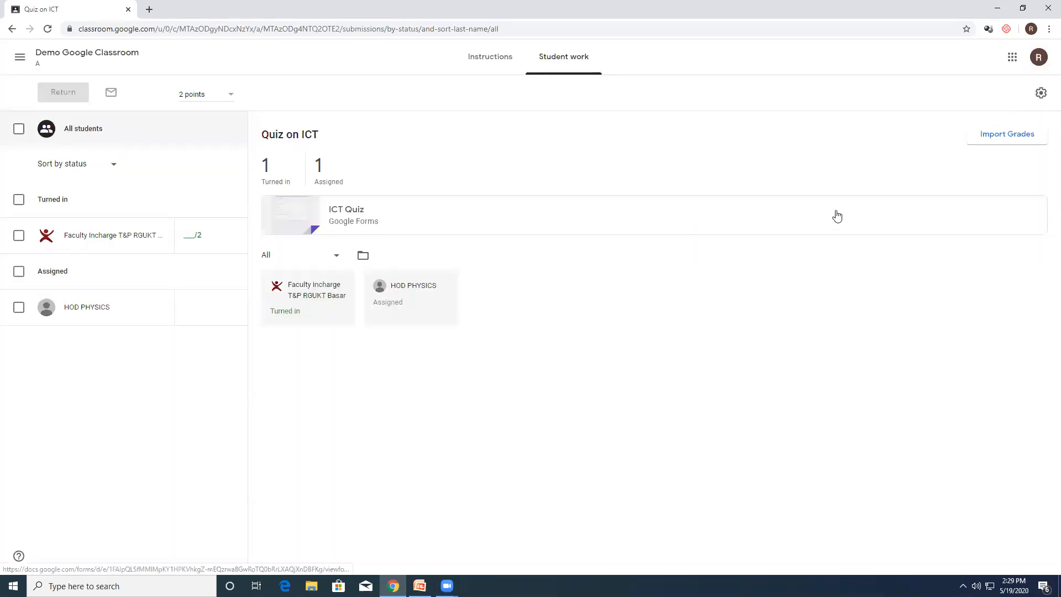
{"action": "left_click", "coordinate": [1008, 134]}
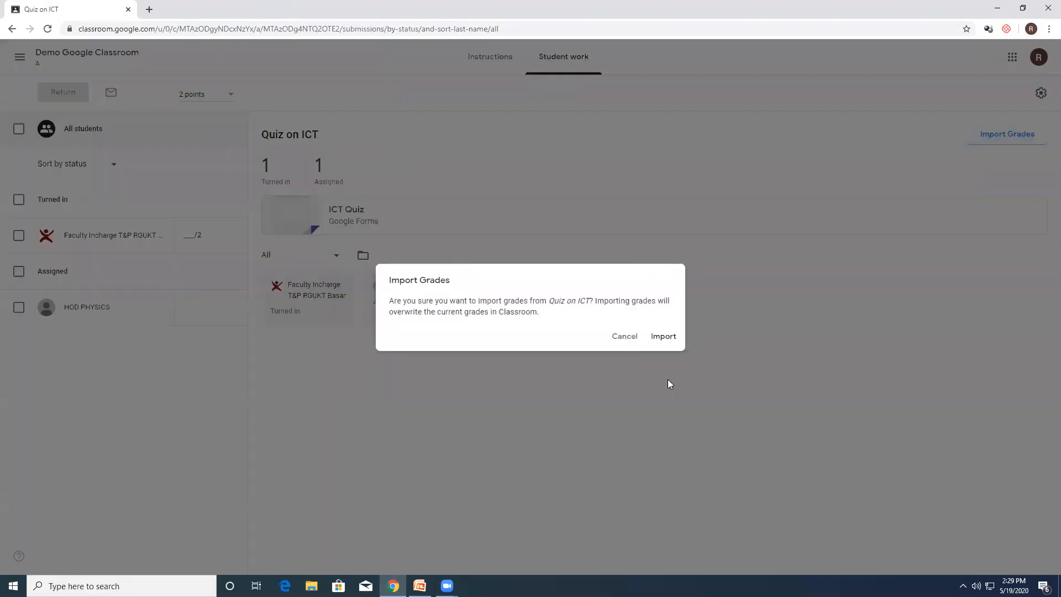
{"action": "left_click", "coordinate": [667, 338]}
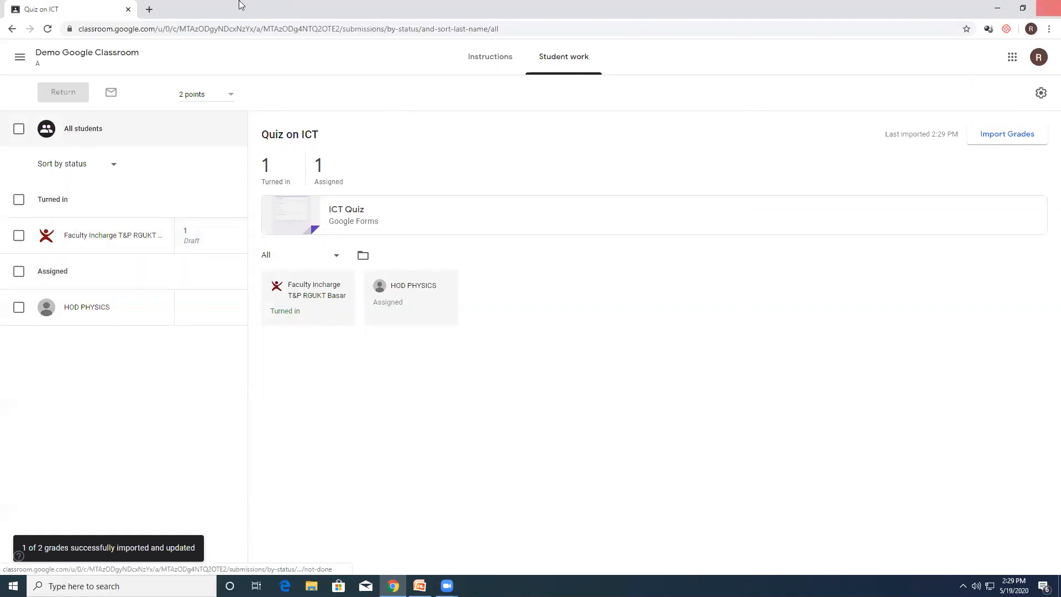
Step: Return the graded Quiz on ICT to the student who turned it in, without a private comment
{"action": "left_click", "coordinate": [19, 235]}
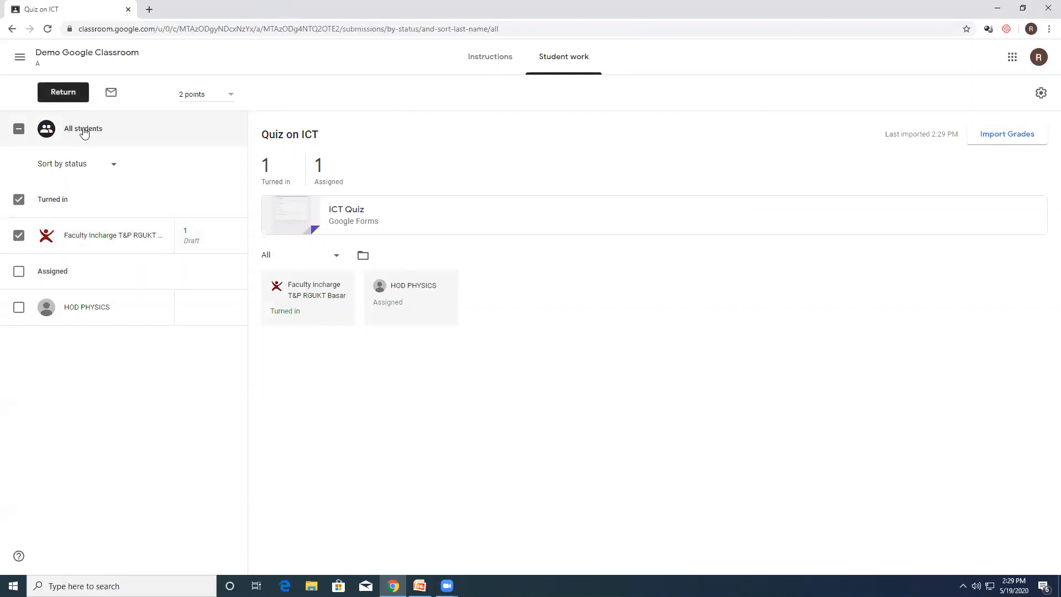
{"action": "left_click", "coordinate": [63, 93]}
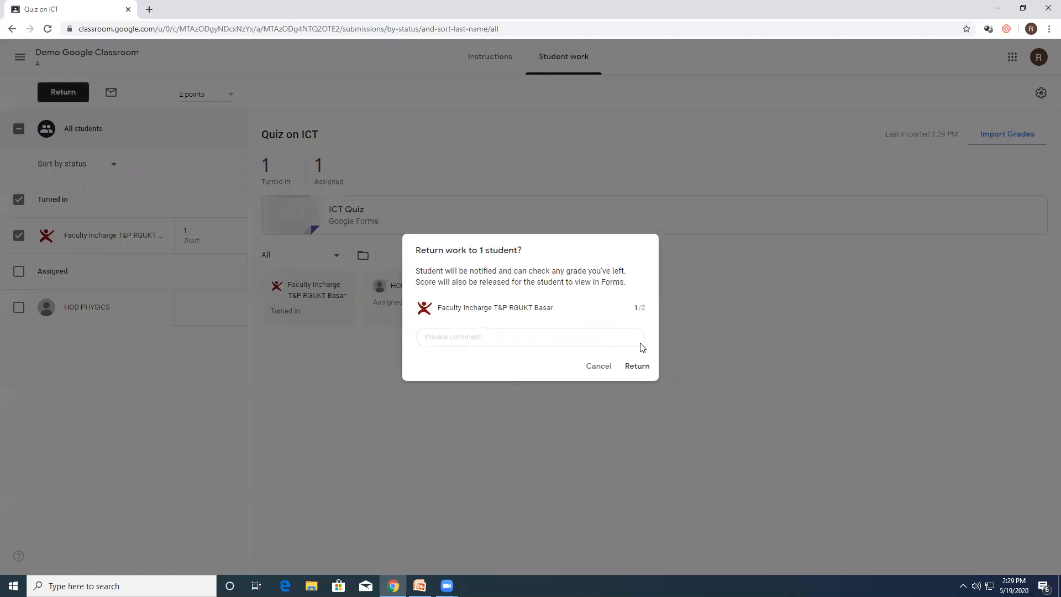
{"action": "left_click", "coordinate": [639, 366]}
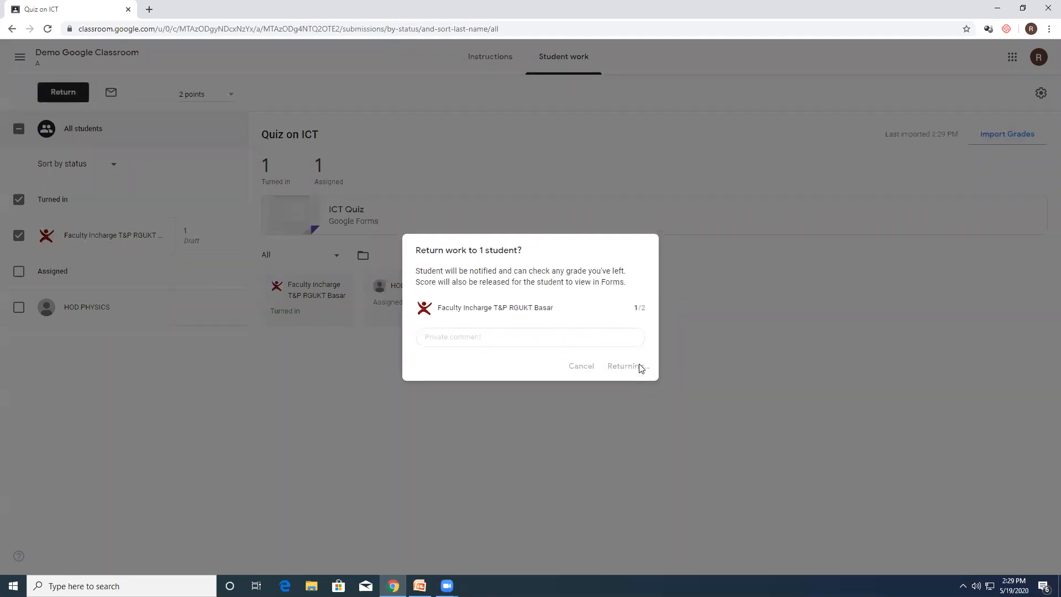
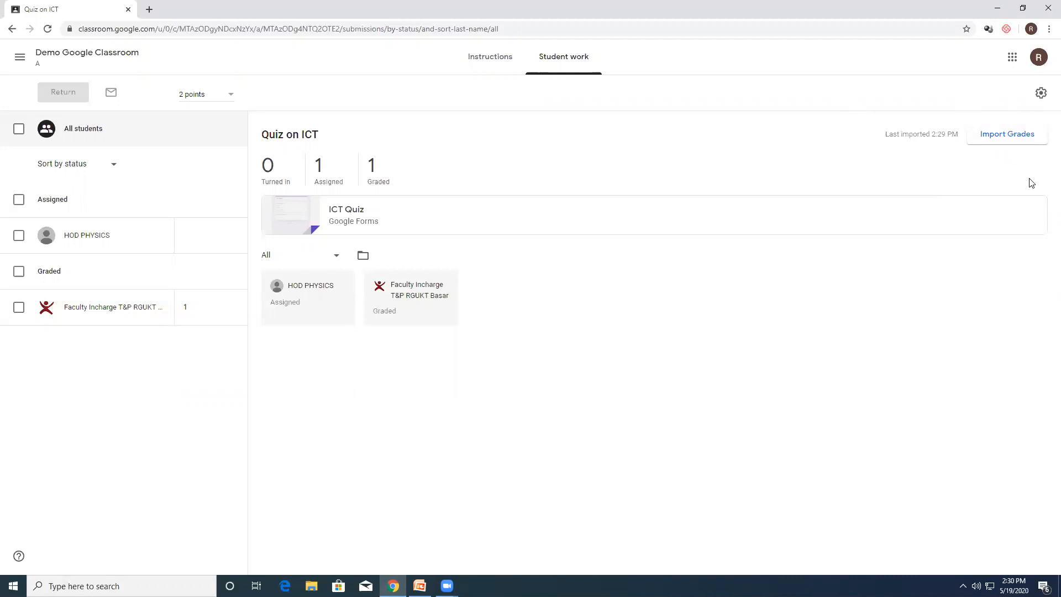
Step: Create a new question in the Demo Google Classroom classwork reading "What shall we have for tomorrow's session"
{"action": "left_click", "coordinate": [55, 54]}
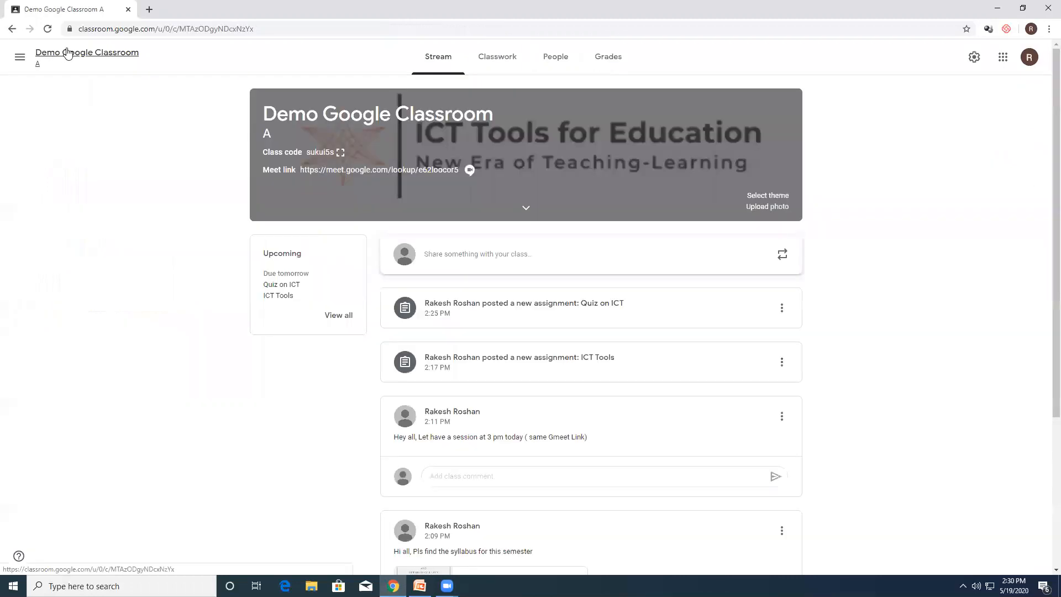
{"action": "left_click", "coordinate": [484, 60]}
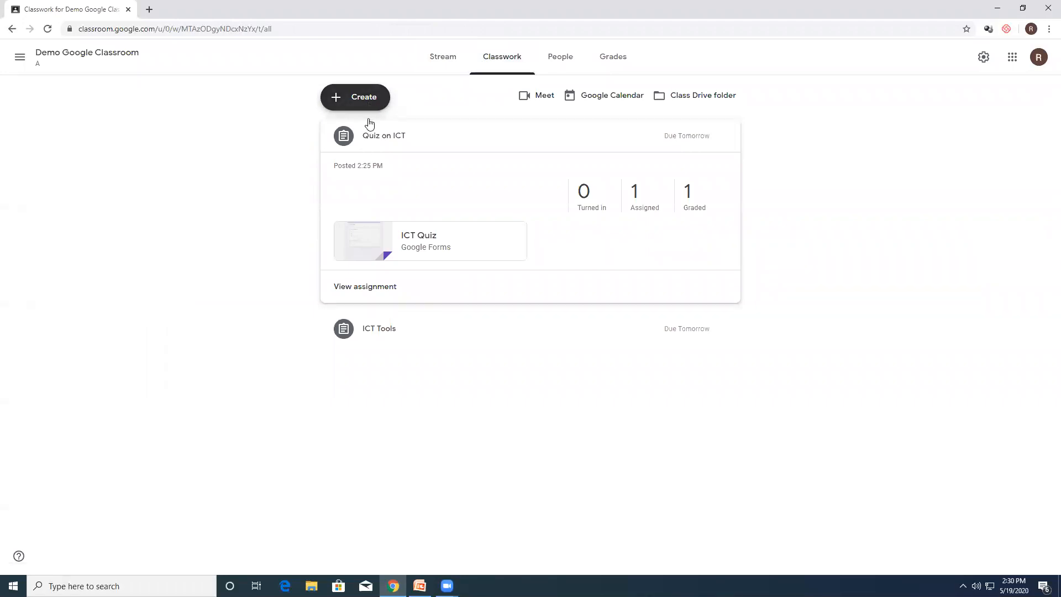
{"action": "left_click", "coordinate": [369, 108]}
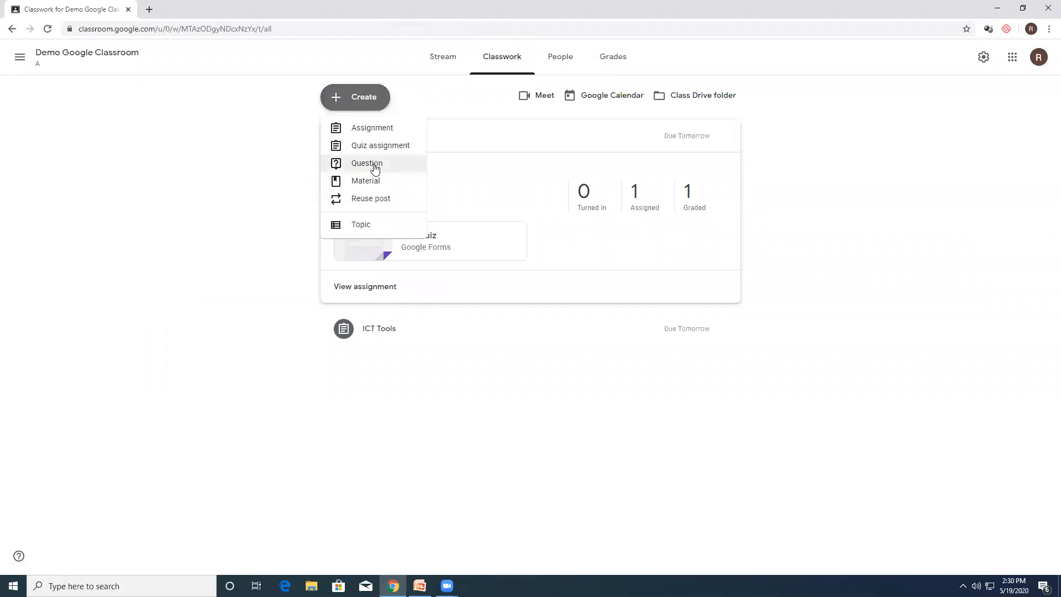
{"action": "left_click", "coordinate": [376, 165]}
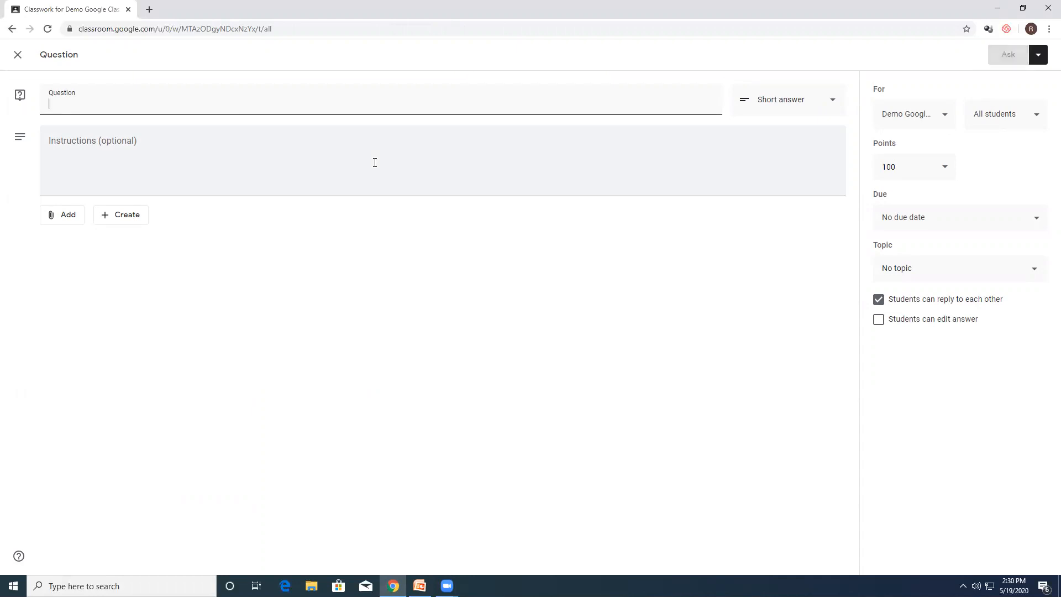
{"action": "type", "text": "What shall we have for to"}
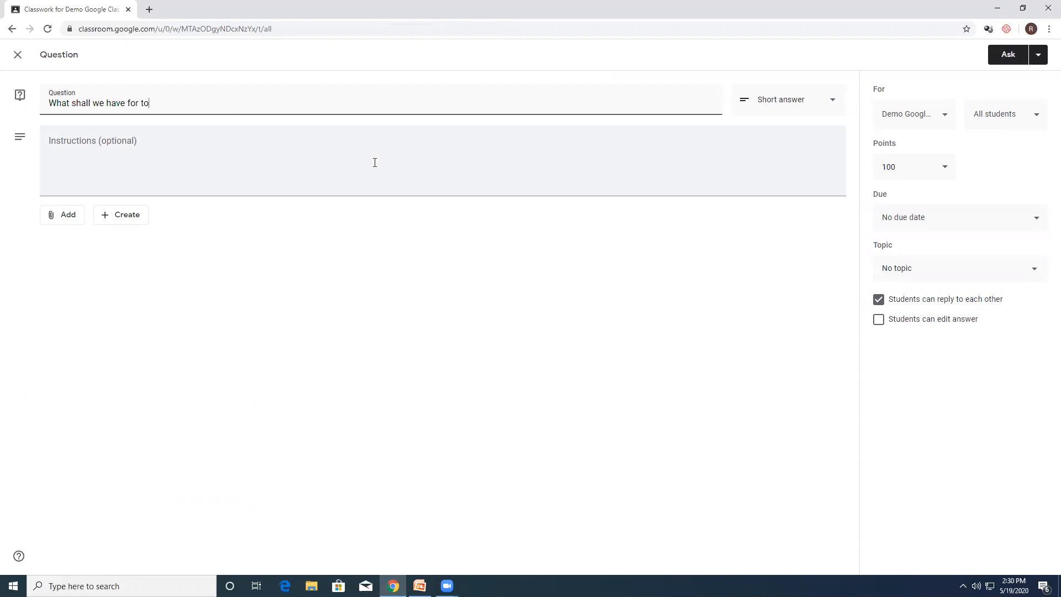
{"action": "type", "text": "w's session"}
{"action": "left_click", "coordinate": [198, 103]}
{"action": "type", "text": "s session"}
Step: Make the question multiple choice with the options Live Class, Quiz and Assignment
{"action": "left_click", "coordinate": [752, 105]}
{"action": "left_click", "coordinate": [755, 131]}
{"action": "left_click", "coordinate": [94, 214]}
{"action": "type", "text": "Liv"}
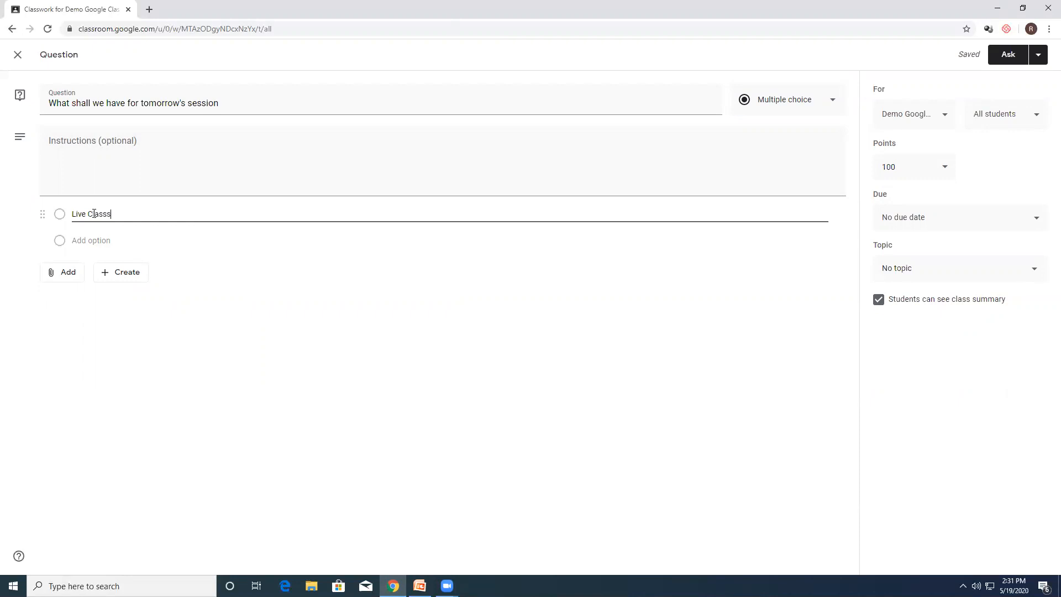
{"action": "left_click", "coordinate": [84, 241]}
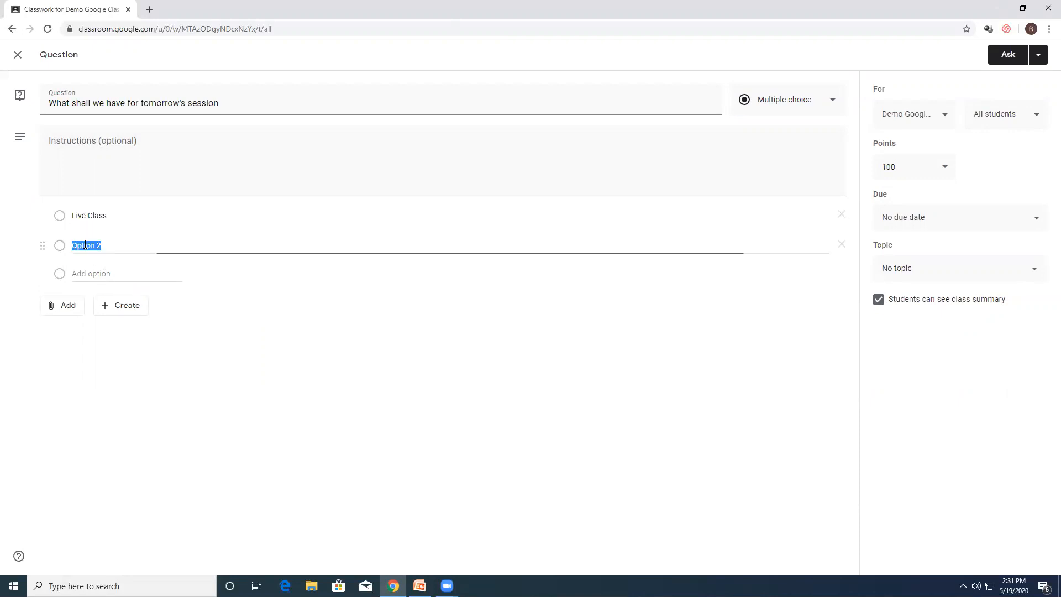
{"action": "type", "text": "Quiz"}
{"action": "left_click", "coordinate": [82, 274]}
{"action": "type", "text": "A"}
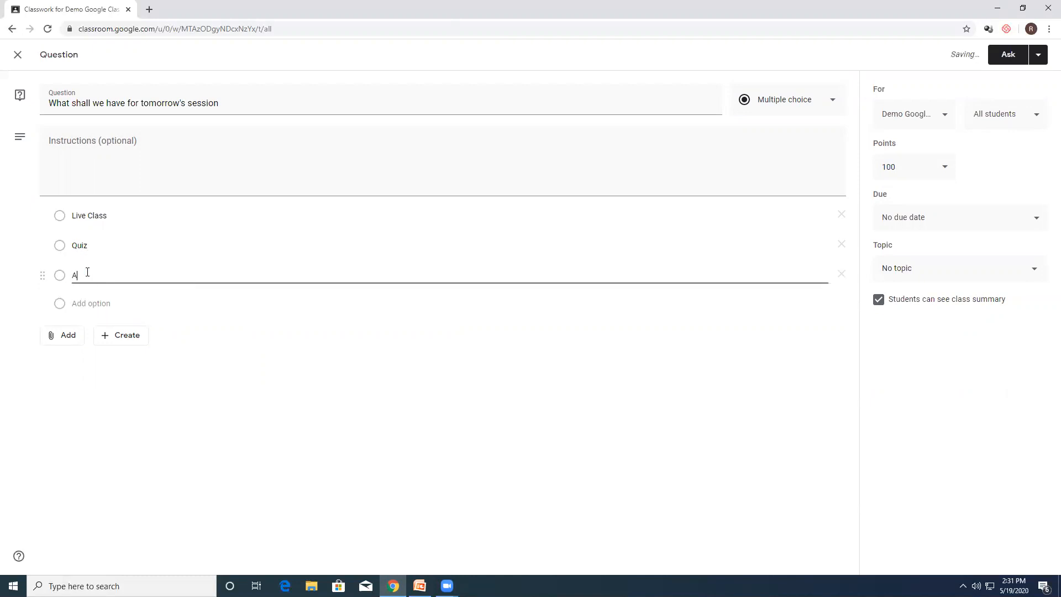
{"action": "type", "text": "ssignments"}
{"action": "key", "text": "BackSpace"}
{"action": "key", "text": "BackSpace"}
{"action": "key", "text": "BackSpace"}
{"action": "type", "text": "m"}
Step: Keep the class summary visible to students, set the question's points to Ungraded, and post it to the class
{"action": "left_click", "coordinate": [878, 300]}
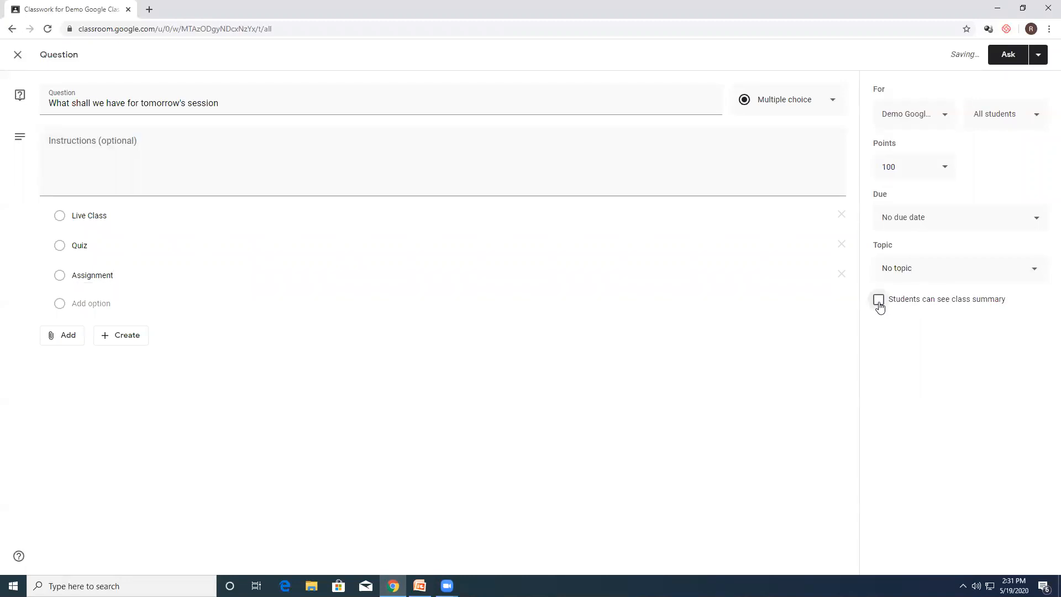
{"action": "left_click", "coordinate": [879, 300]}
{"action": "left_click", "coordinate": [922, 166]}
{"action": "left_click", "coordinate": [893, 199]}
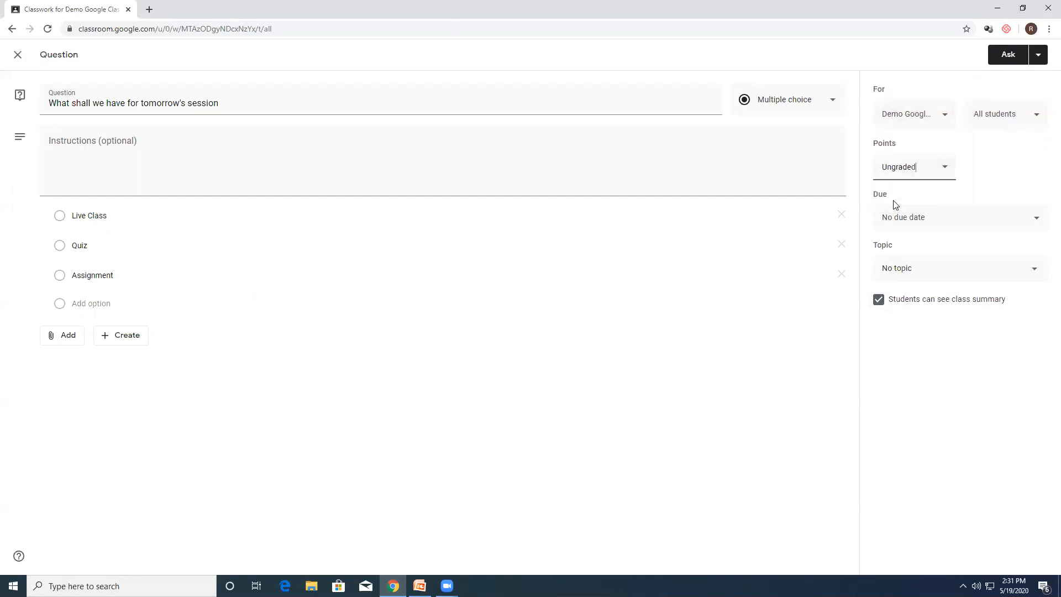
{"action": "left_click", "coordinate": [1008, 58]}
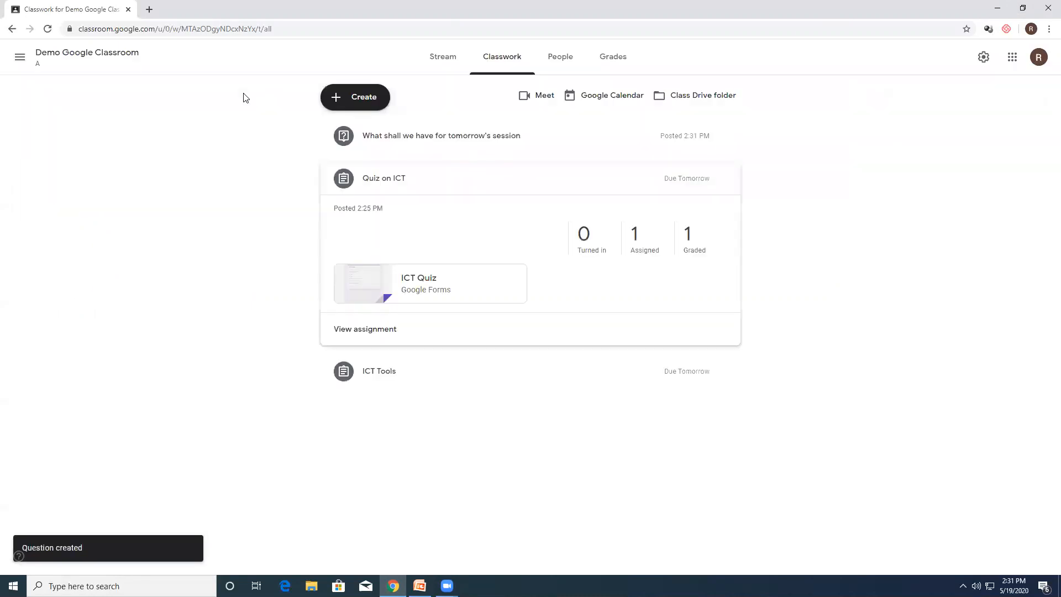
Step: Create another classwork question reading "How was the session today"
{"action": "left_click", "coordinate": [351, 98]}
{"action": "left_click", "coordinate": [369, 167]}
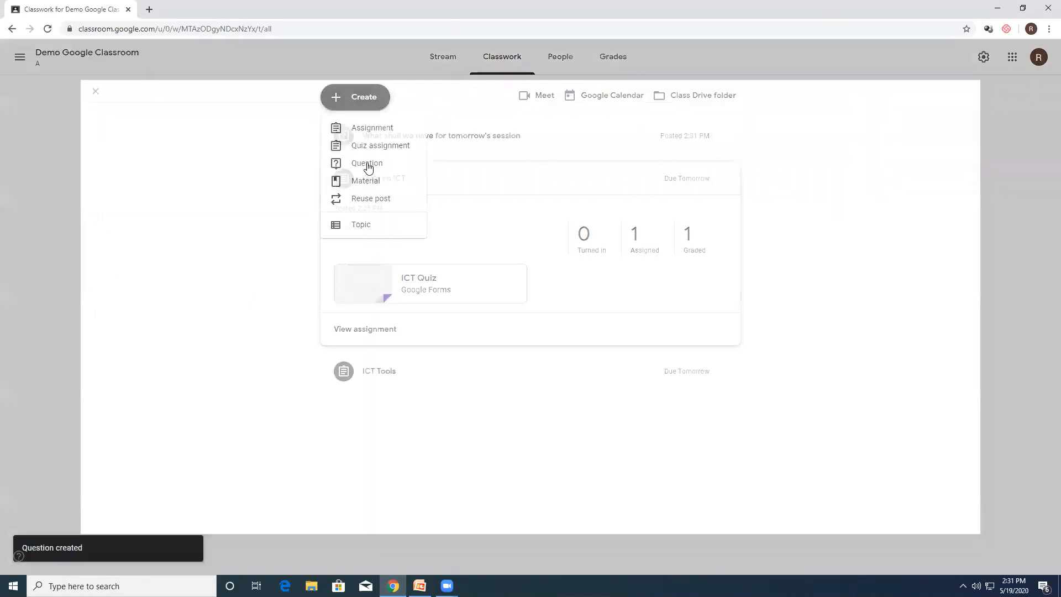
{"action": "type", "text": "H"}
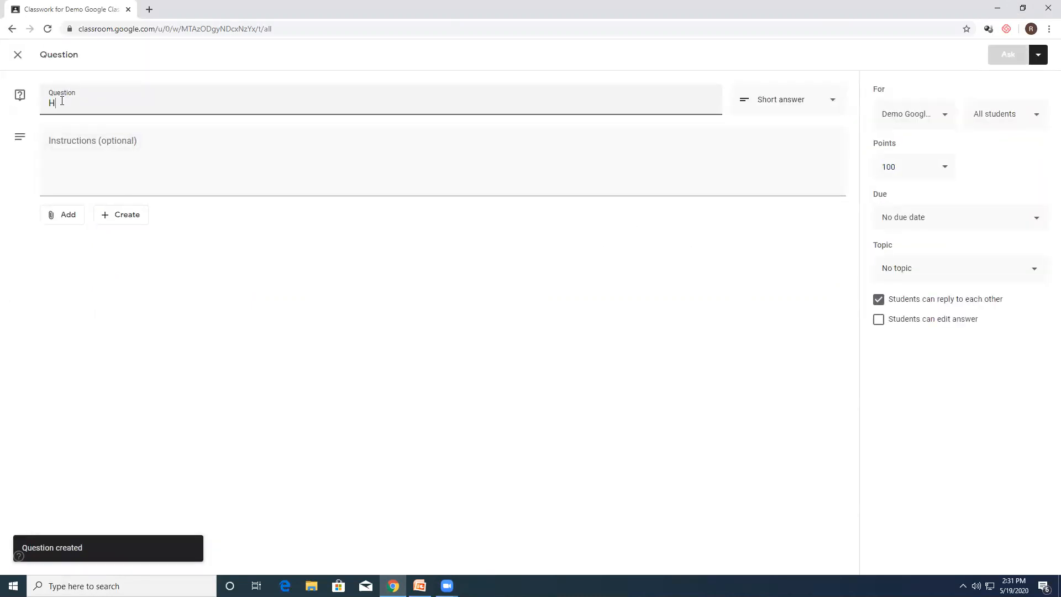
{"action": "type", "text": "ow was the session today"}
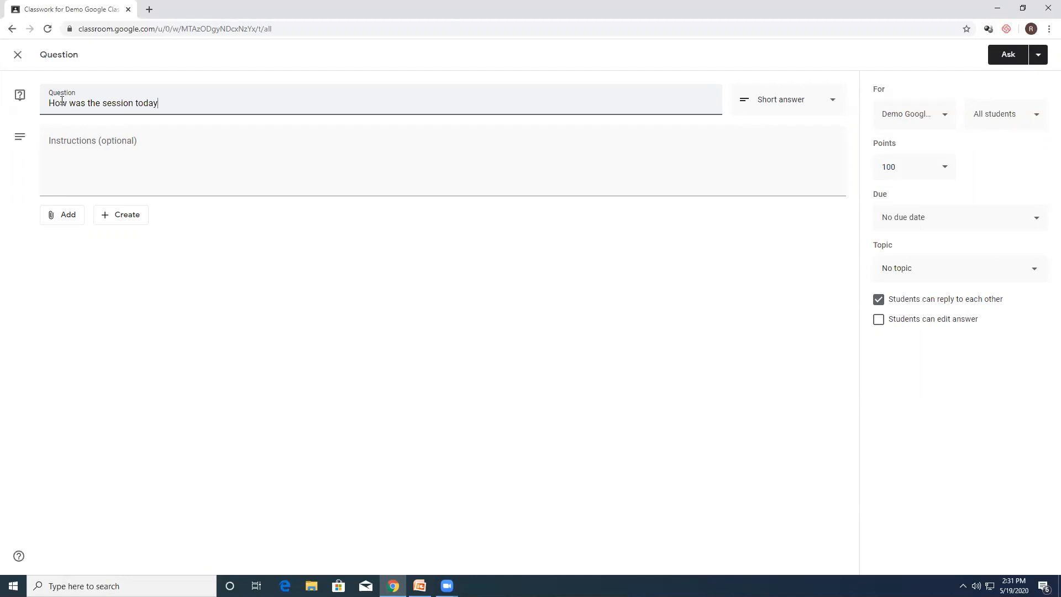
Step: Make the session feedback question multiple choice with the options Awesome, Good and OK
{"action": "left_click", "coordinate": [763, 105]}
{"action": "left_click", "coordinate": [763, 128]}
{"action": "left_click", "coordinate": [158, 213]}
{"action": "type", "text": "Awesome"}
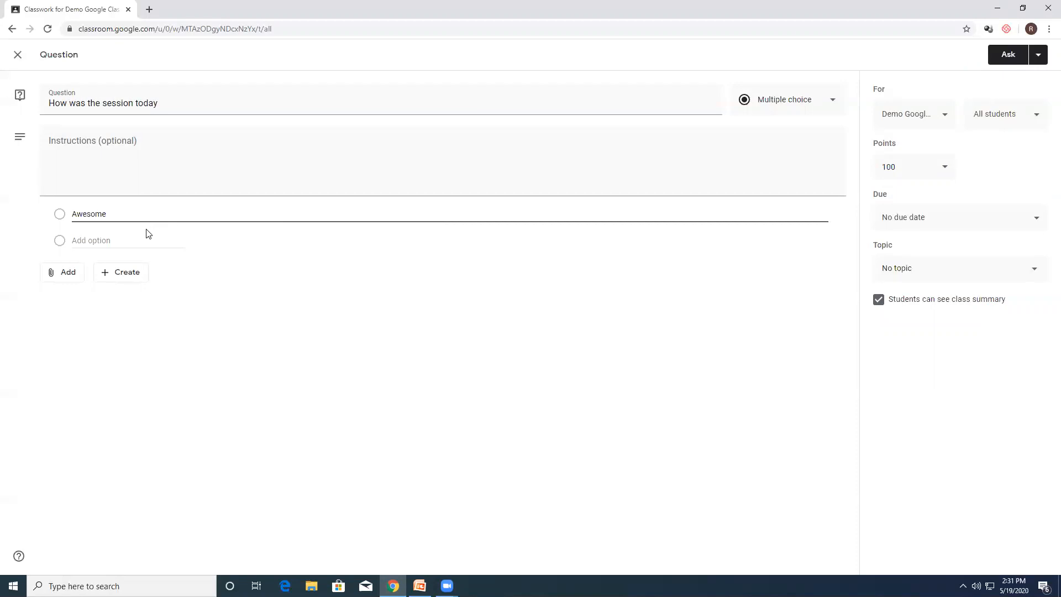
{"action": "left_click", "coordinate": [119, 240]}
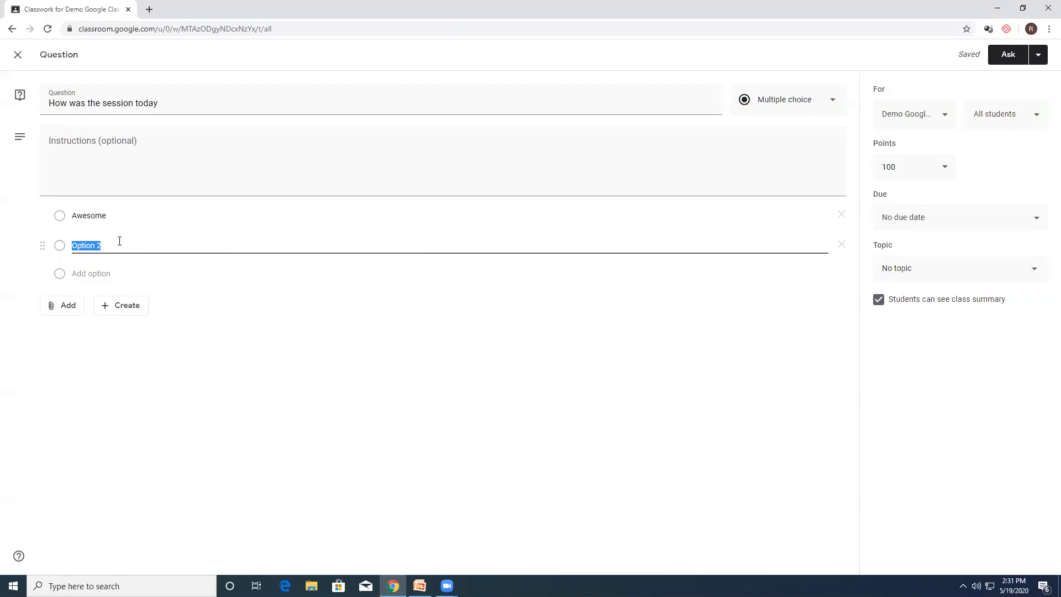
{"action": "type", "text": "Good"}
{"action": "left_click", "coordinate": [103, 274]}
{"action": "type", "text": "OK"}
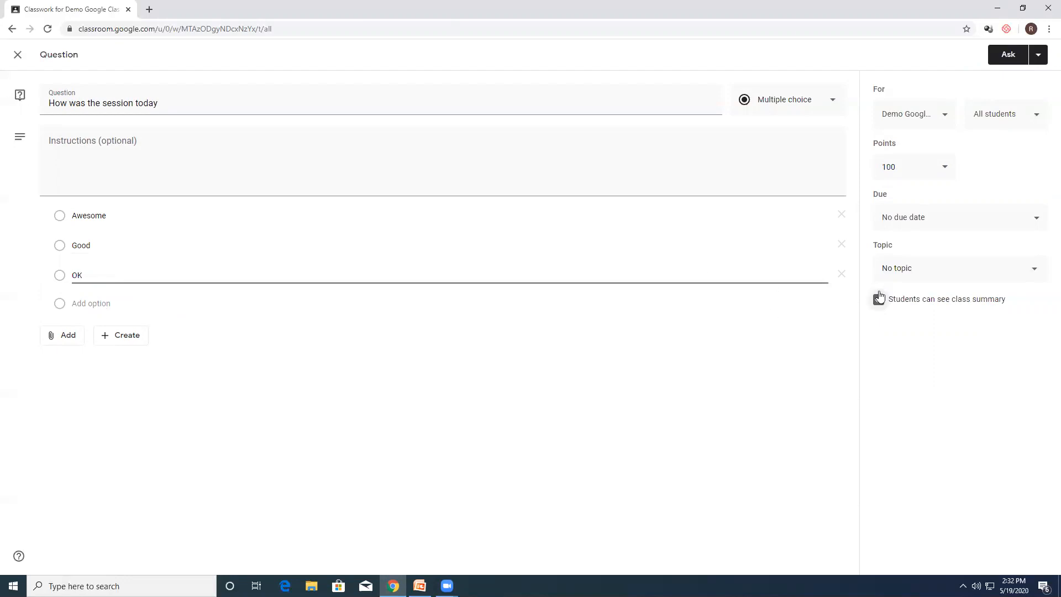
Step: Set the session feedback question's points to Ungraded and post it to the class
{"action": "left_click", "coordinate": [933, 169]}
{"action": "left_click", "coordinate": [910, 198]}
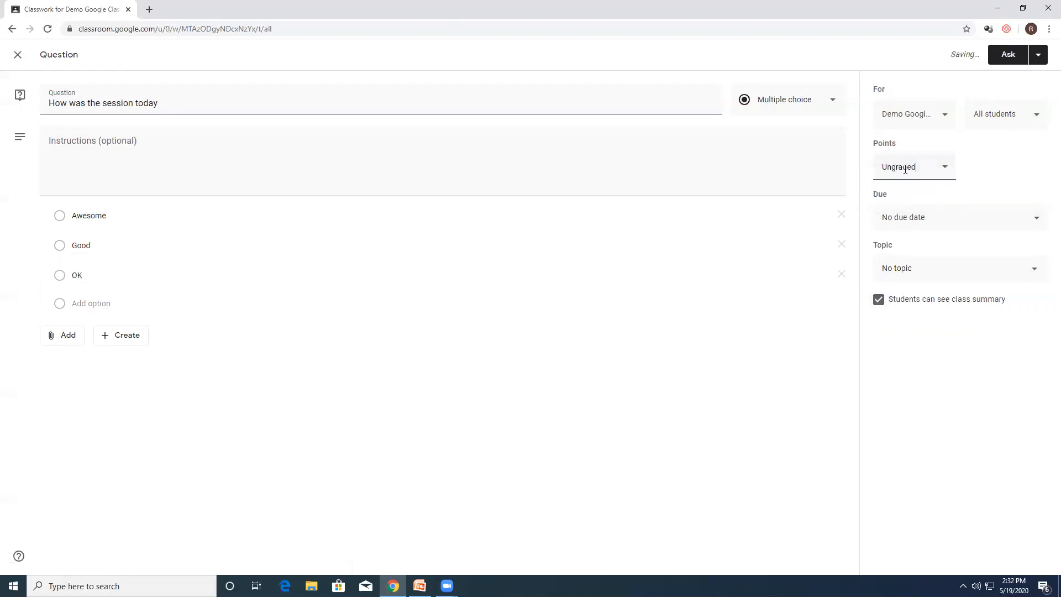
{"action": "left_click", "coordinate": [1007, 54]}
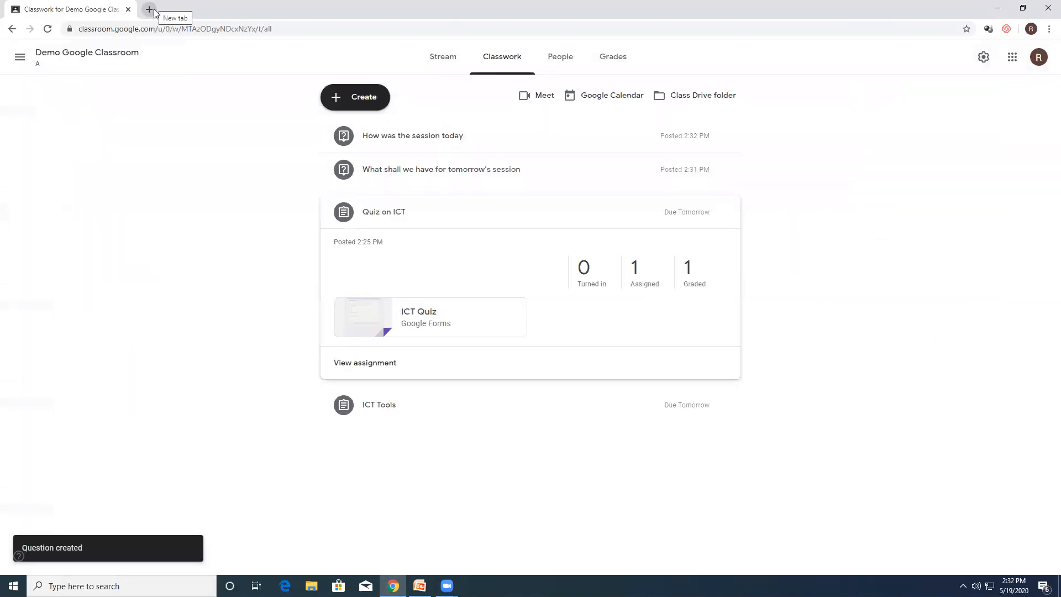
Step: Switch to the HOD PHYSICS student account and open the Demo Google Classroom class
{"action": "left_click", "coordinate": [1038, 57]}
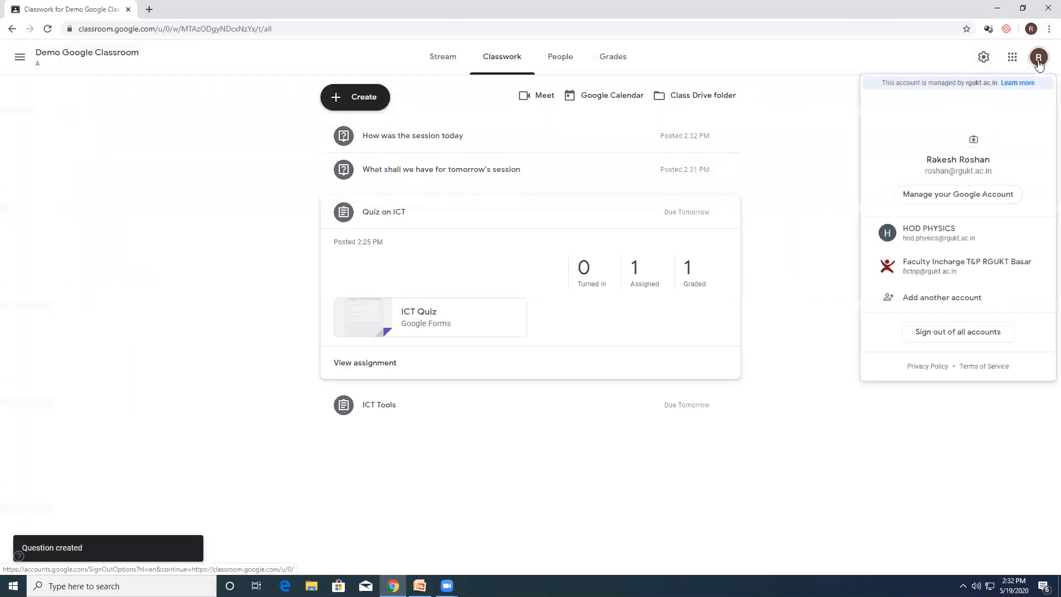
{"action": "left_click", "coordinate": [947, 235]}
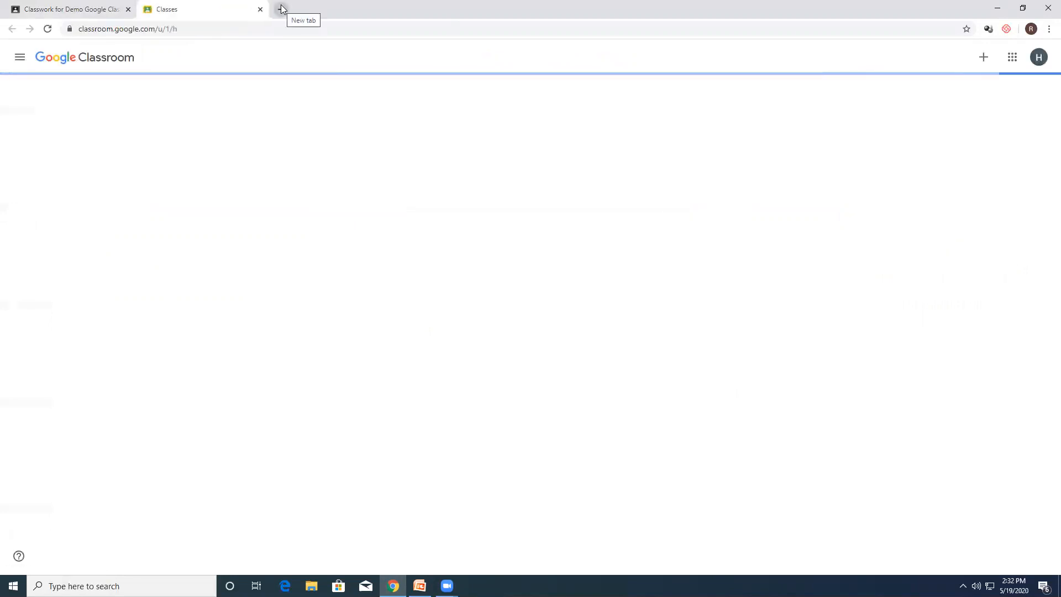
{"action": "left_click", "coordinate": [71, 105]}
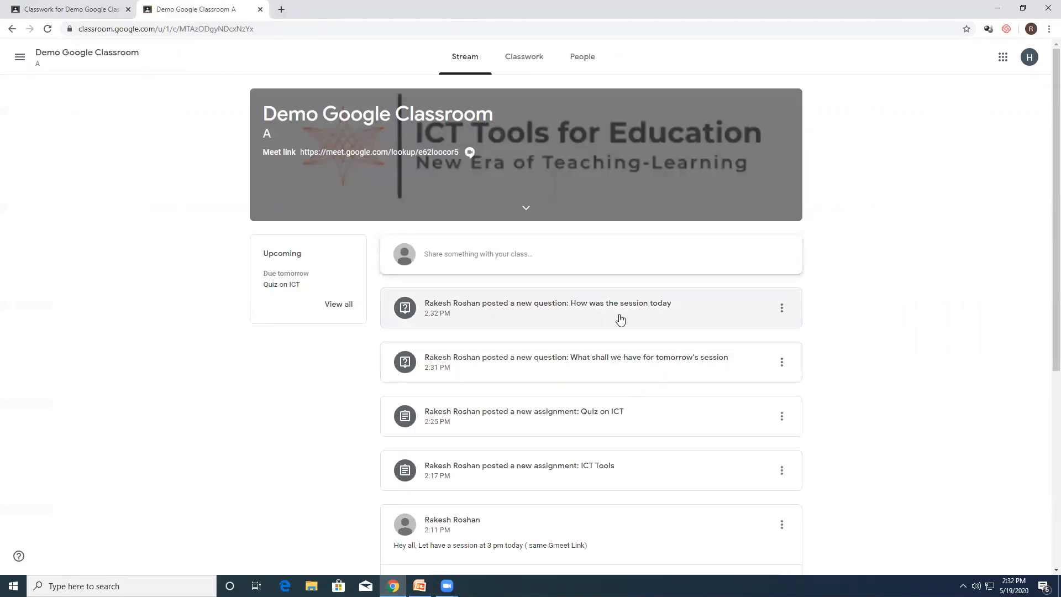
Step: Answer the question about tomorrow's session with Live Class as the student and turn in the answer
{"action": "left_click", "coordinate": [606, 359]}
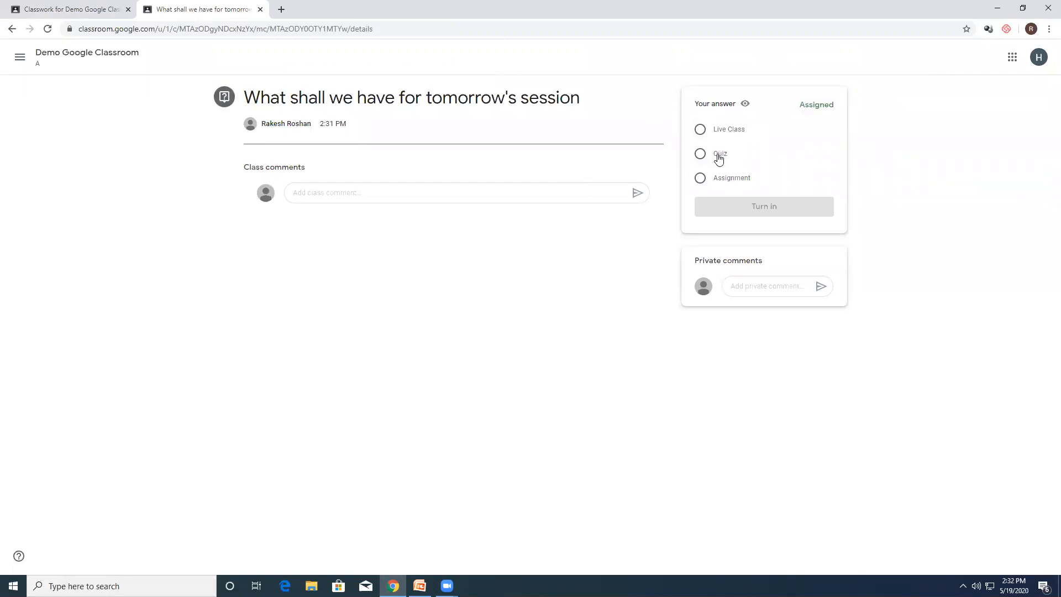
{"action": "left_click", "coordinate": [718, 157]}
{"action": "left_click", "coordinate": [723, 131]}
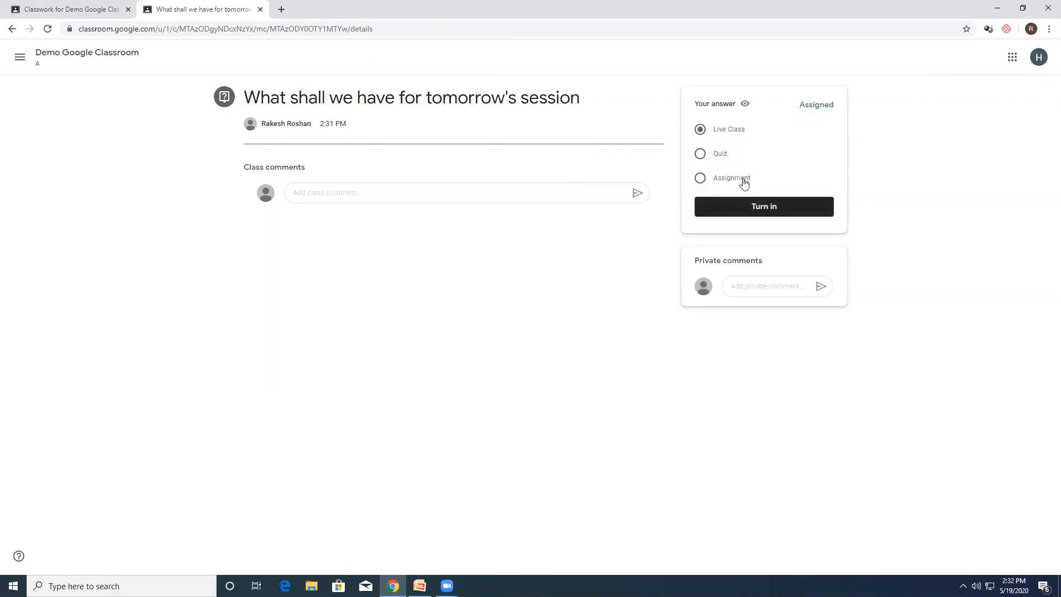
{"action": "left_click", "coordinate": [762, 207]}
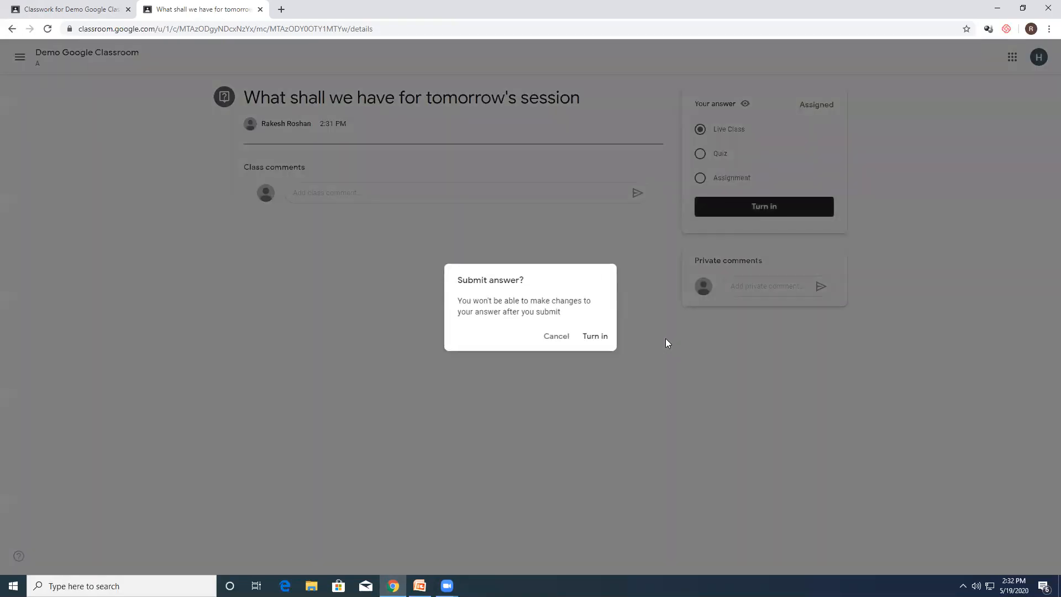
{"action": "left_click", "coordinate": [593, 337]}
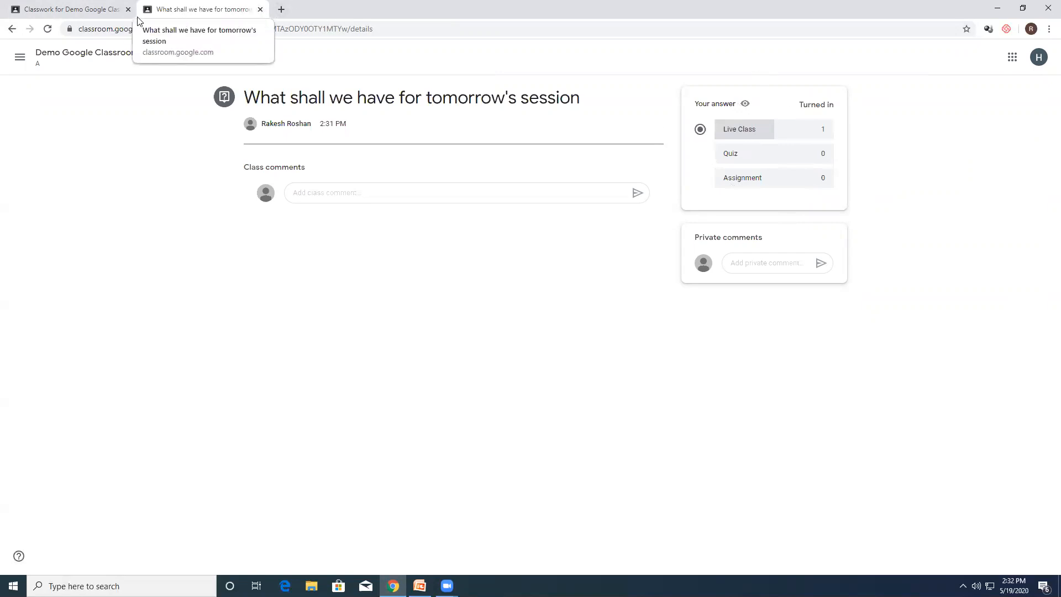
Step: From the student's classwork, answer "How was the session today" with Awesome and turn it in
{"action": "left_click", "coordinate": [85, 55]}
{"action": "left_click", "coordinate": [525, 61]}
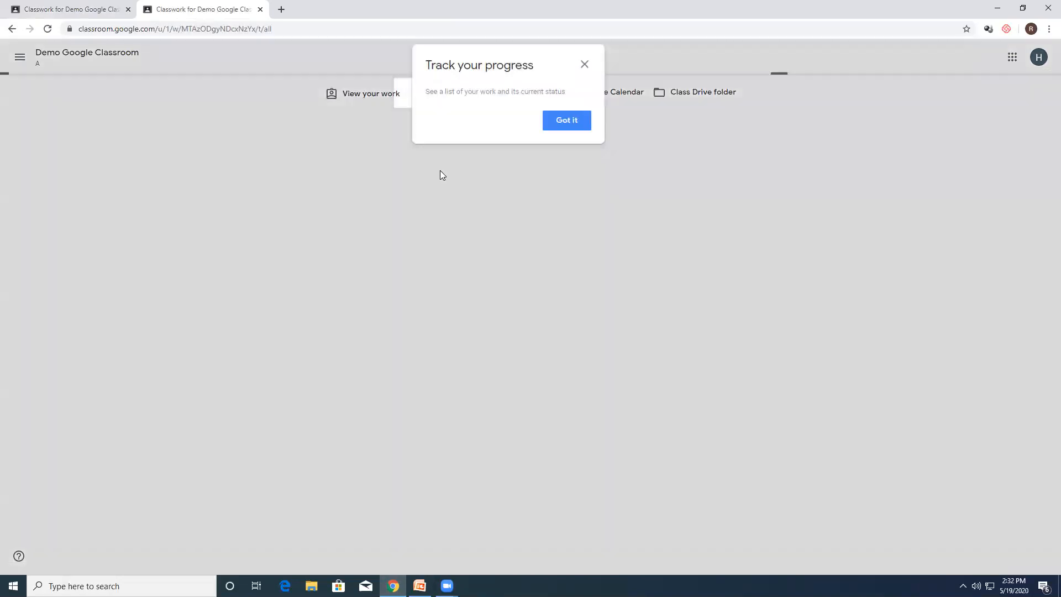
{"action": "left_click", "coordinate": [585, 65]}
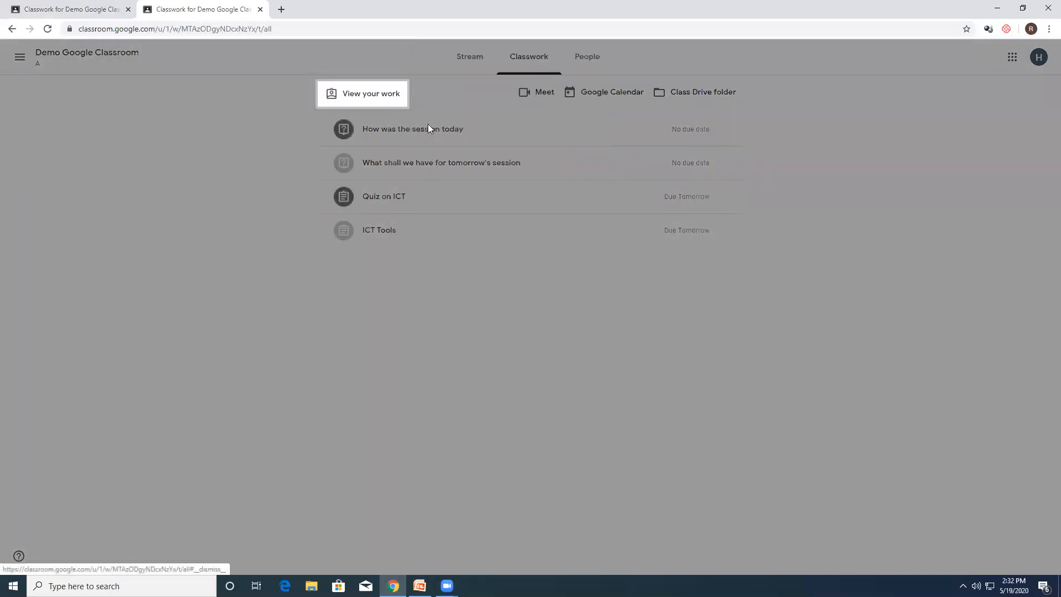
{"action": "left_click", "coordinate": [420, 134]}
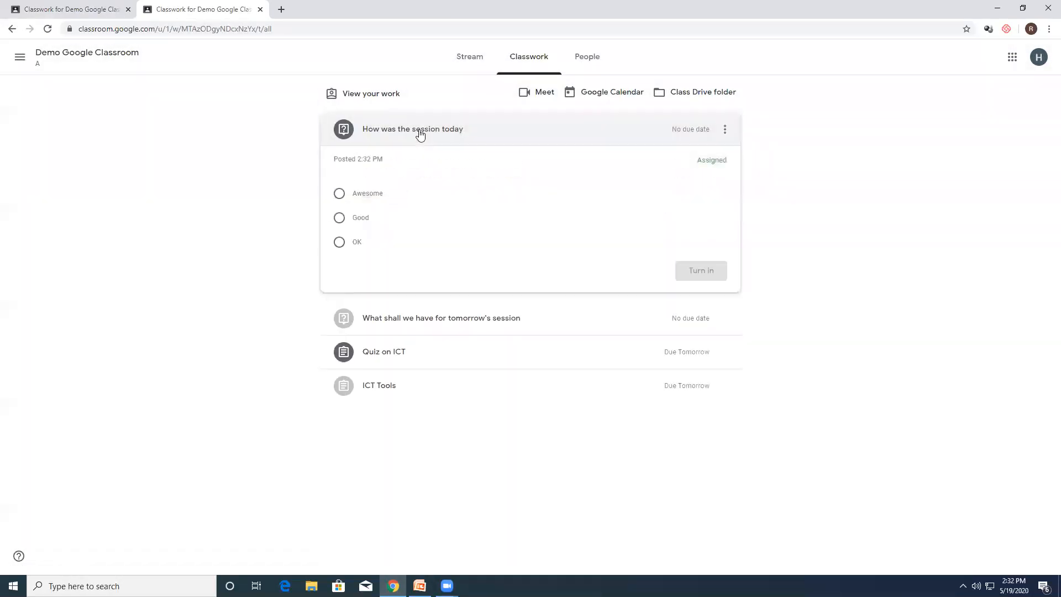
{"action": "left_click", "coordinate": [368, 195]}
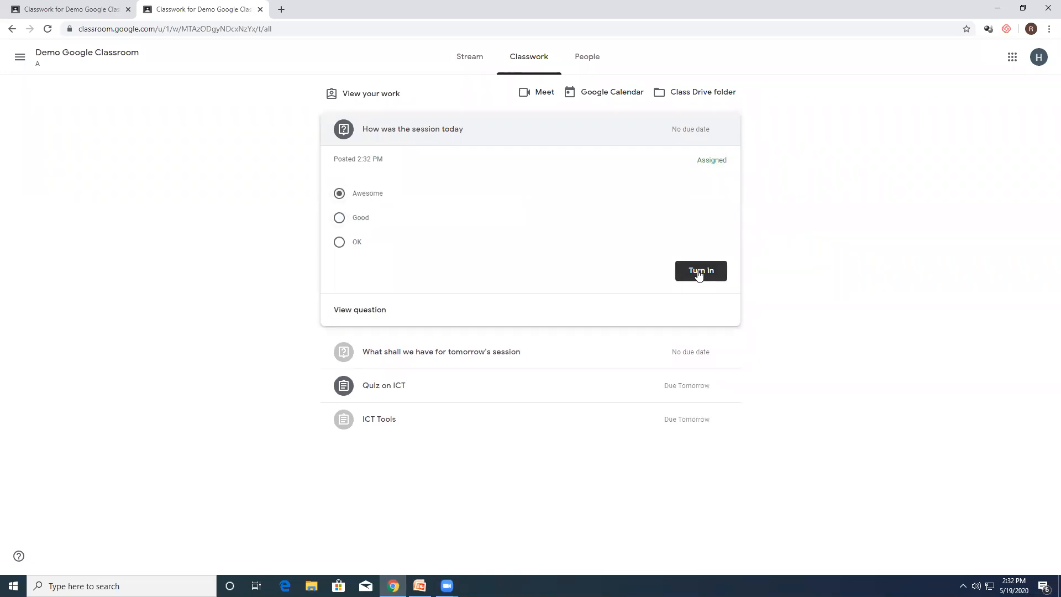
{"action": "left_click", "coordinate": [698, 274]}
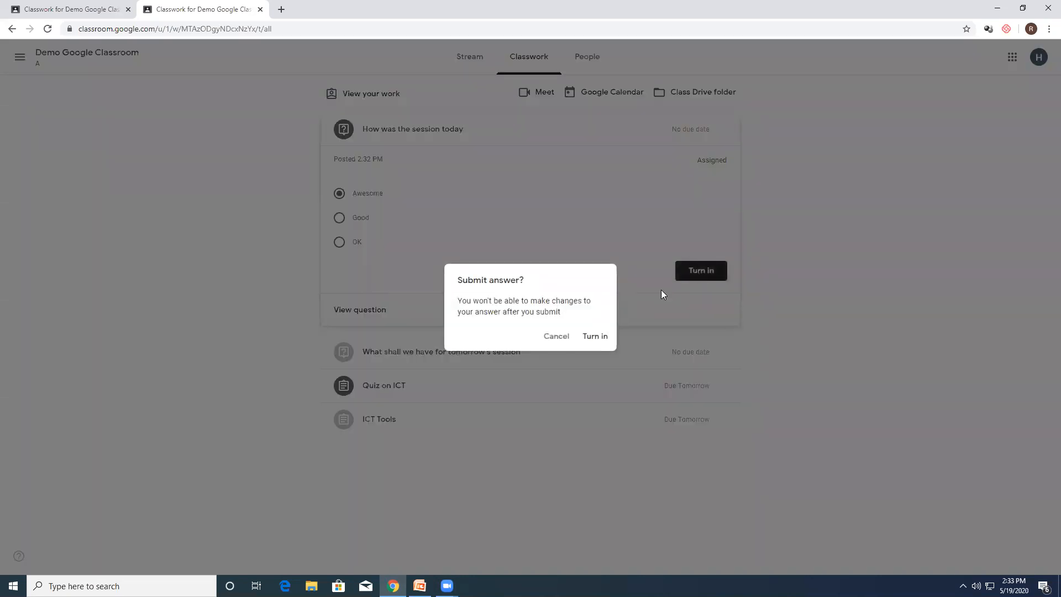
{"action": "left_click", "coordinate": [589, 336]}
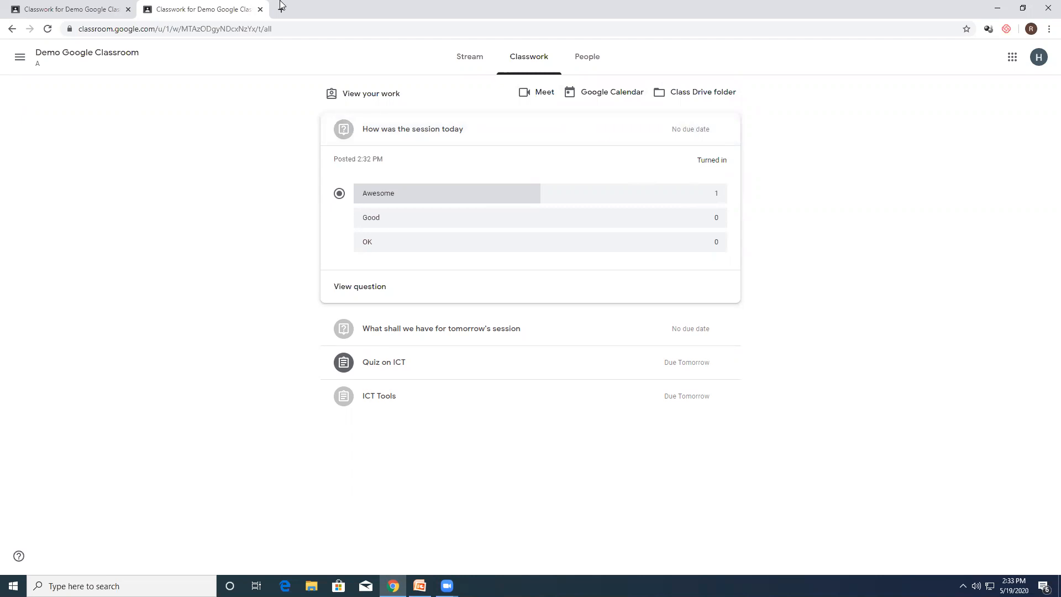
Step: Close the student's view and, in the teacher's classwork, create a material titled "Chapter 2 material"
{"action": "left_click", "coordinate": [260, 9]}
{"action": "left_click", "coordinate": [374, 102]}
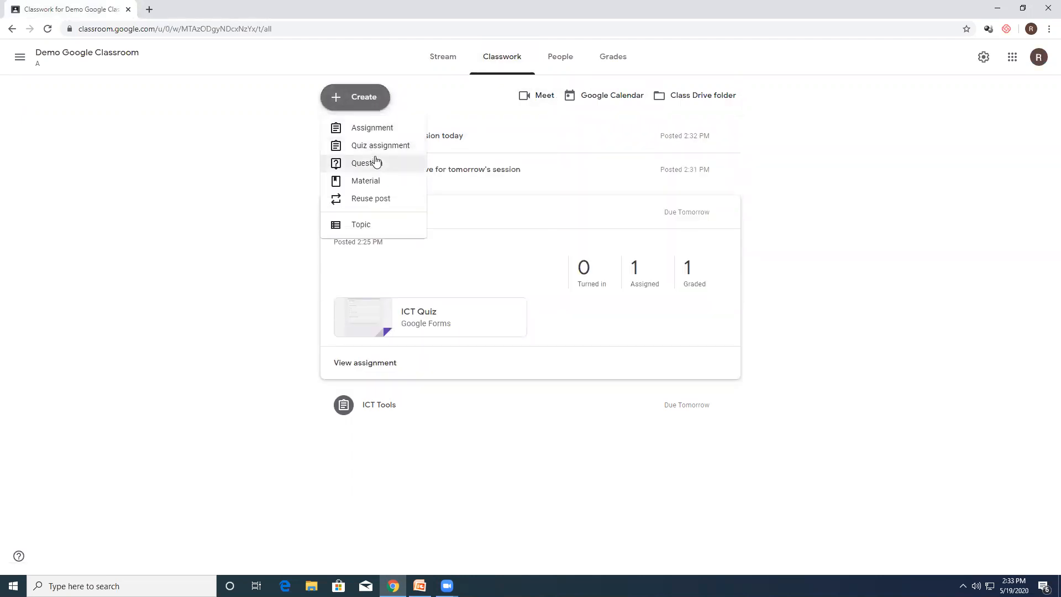
{"action": "left_click", "coordinate": [367, 181]}
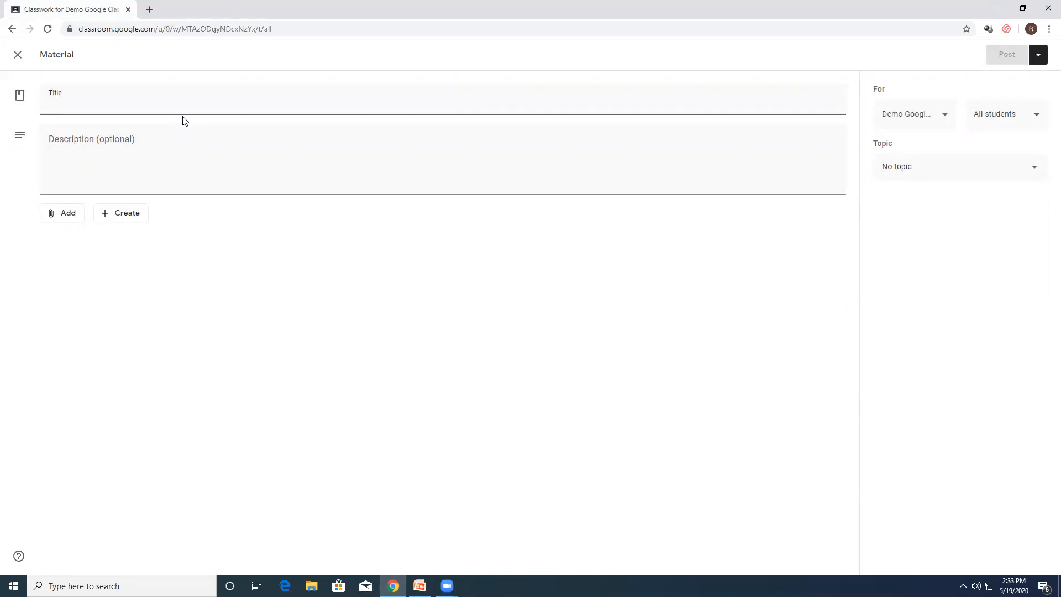
{"action": "type", "text": "Chapter 2 material"}
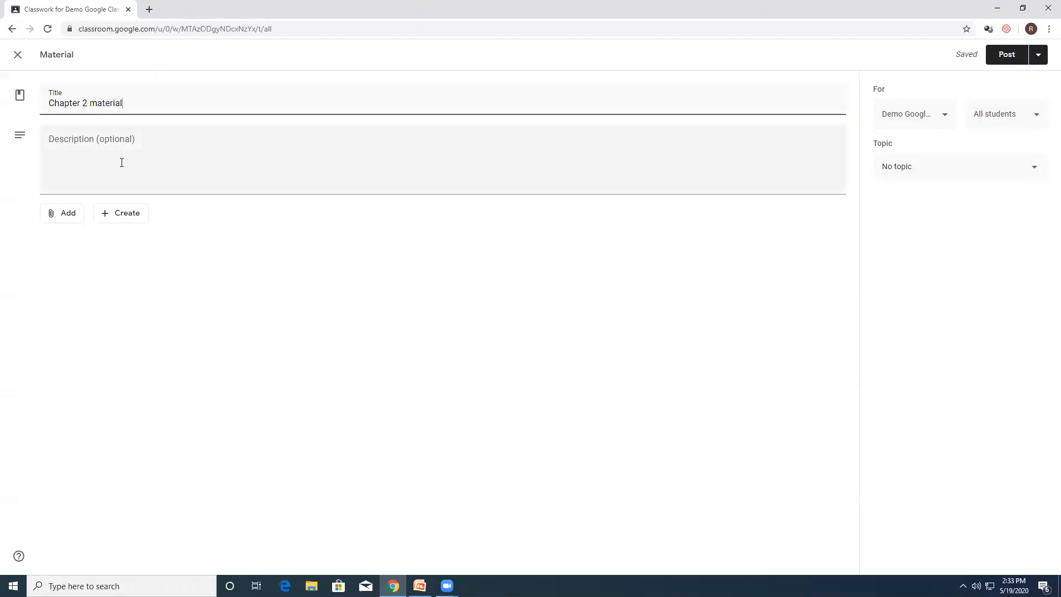
Step: Attach Chapter-02-Material.pdf from the desktop's Material folder to the Chapter 2 material post
{"action": "left_click", "coordinate": [64, 215]}
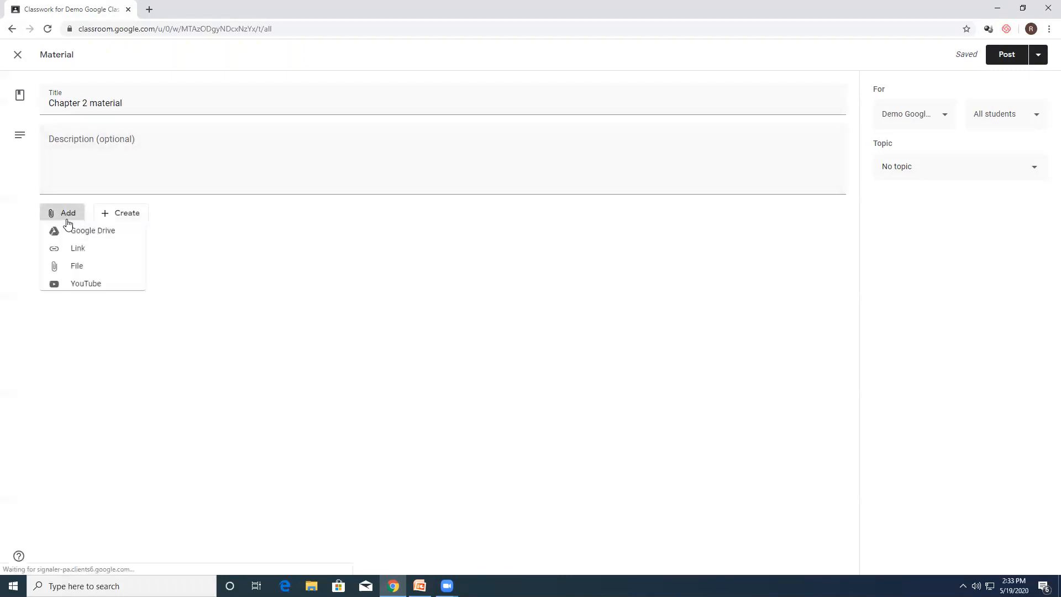
{"action": "left_click", "coordinate": [79, 273]}
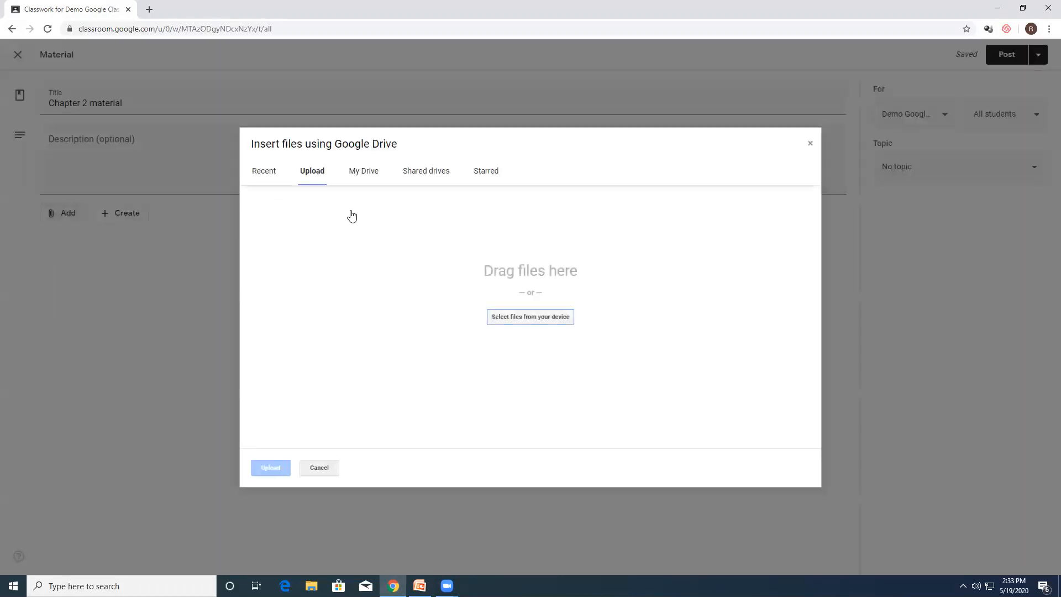
{"action": "left_click", "coordinate": [512, 315]}
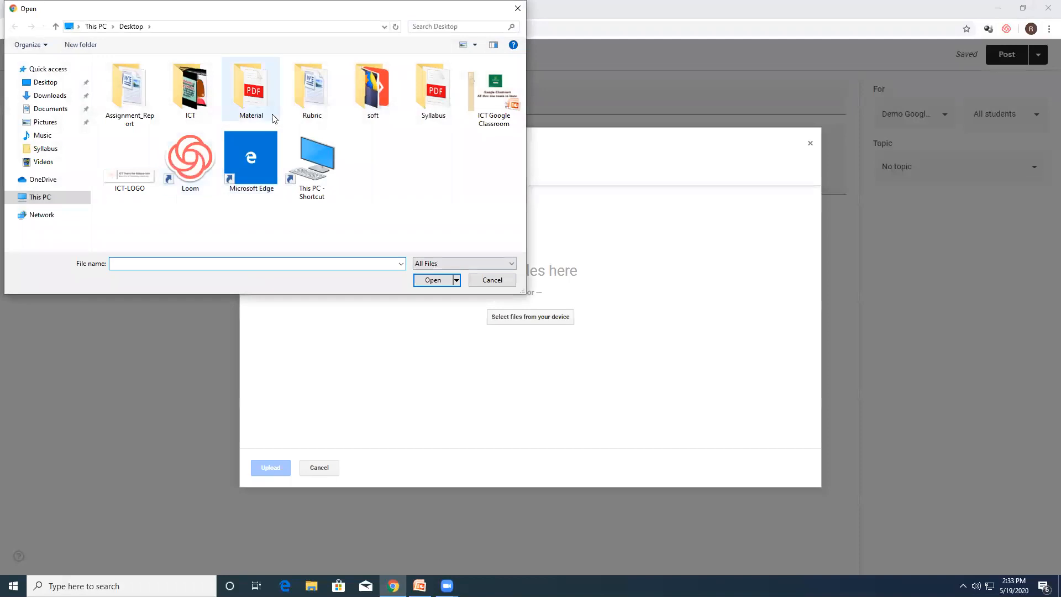
{"action": "double_click", "coordinate": [226, 97]}
{"action": "double_click", "coordinate": [169, 78]}
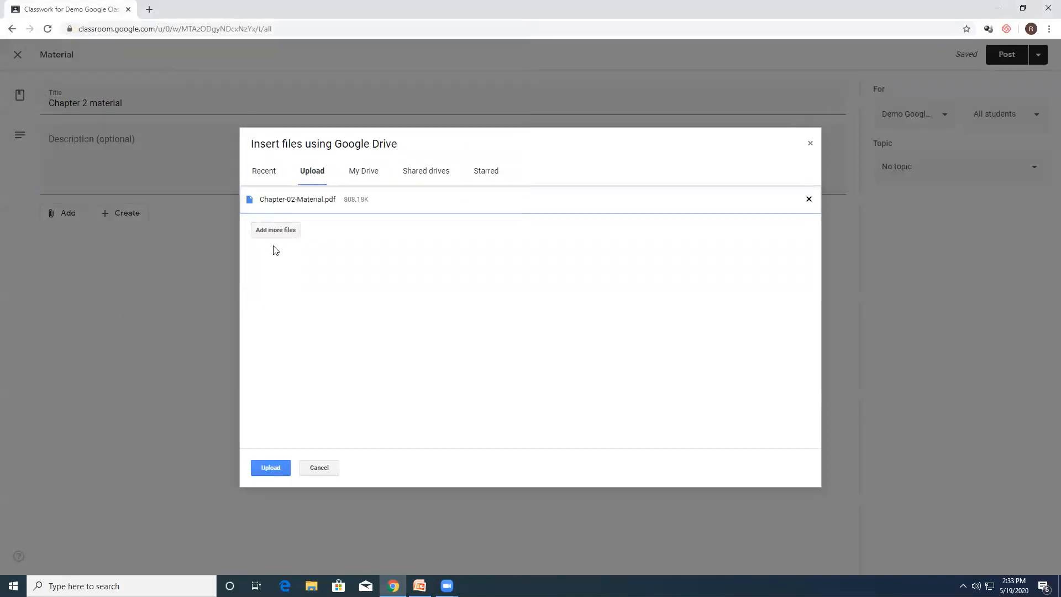
{"action": "left_click", "coordinate": [266, 469]}
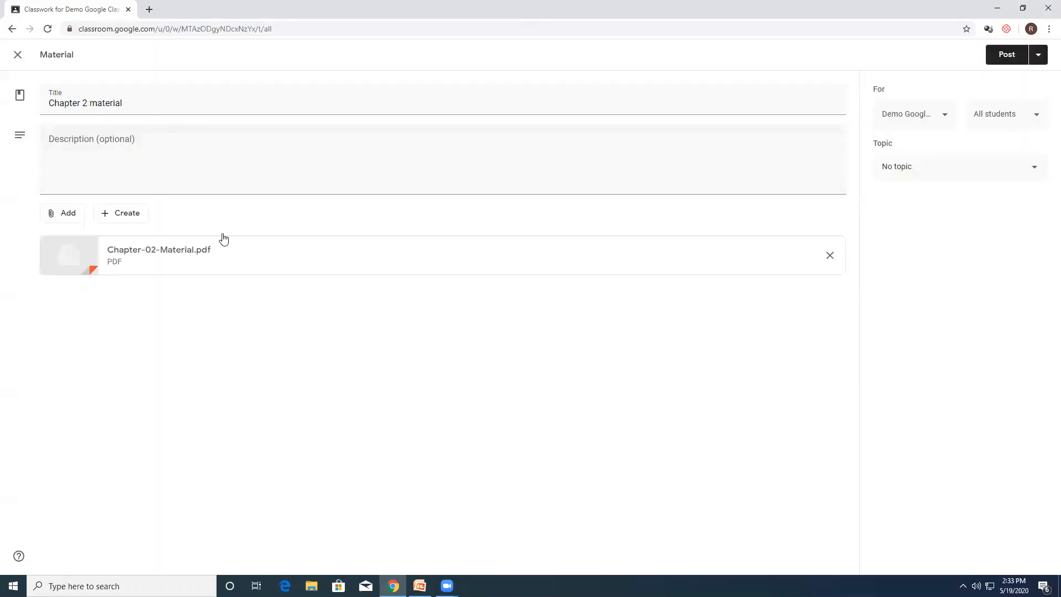
Step: Assign the material to a new topic named LMS and post it to the class
{"action": "left_click", "coordinate": [935, 167]}
{"action": "left_click", "coordinate": [920, 195]}
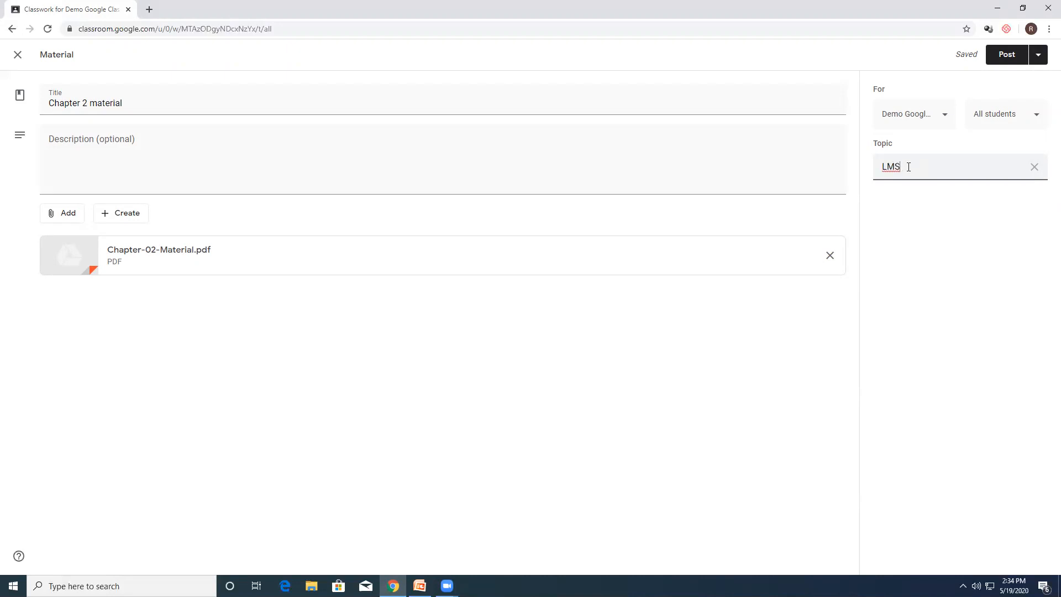
{"action": "left_click", "coordinate": [935, 212]}
{"action": "left_click", "coordinate": [1032, 166]}
{"action": "left_click", "coordinate": [923, 177]}
{"action": "left_click", "coordinate": [913, 193]}
{"action": "type", "text": "LMS"}
{"action": "left_click", "coordinate": [1007, 55]}
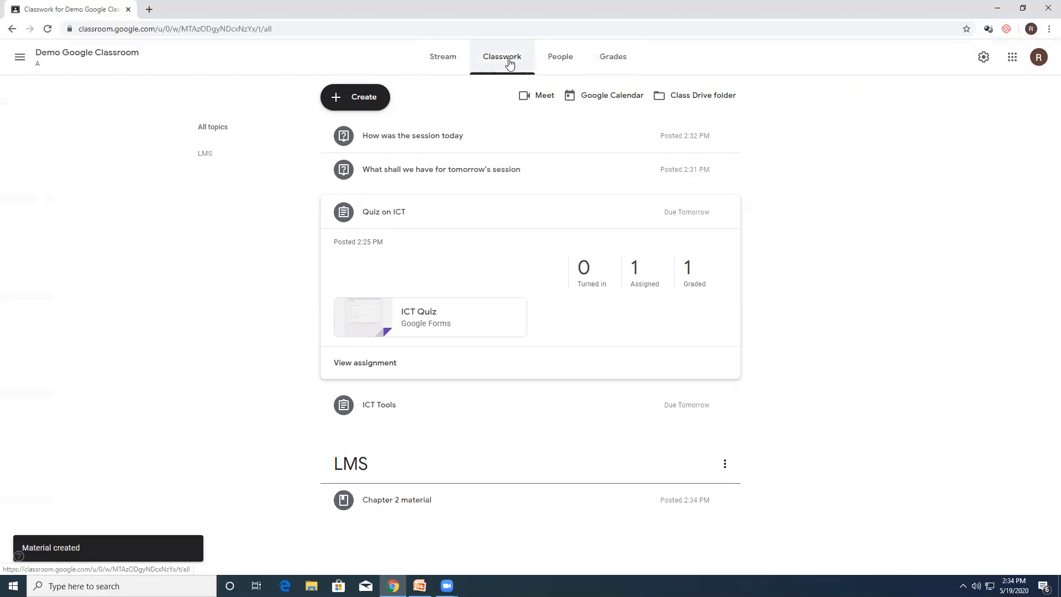
Step: Look through the class's people and grades, and return to the stream
{"action": "left_click", "coordinate": [560, 60]}
{"action": "left_click", "coordinate": [614, 59]}
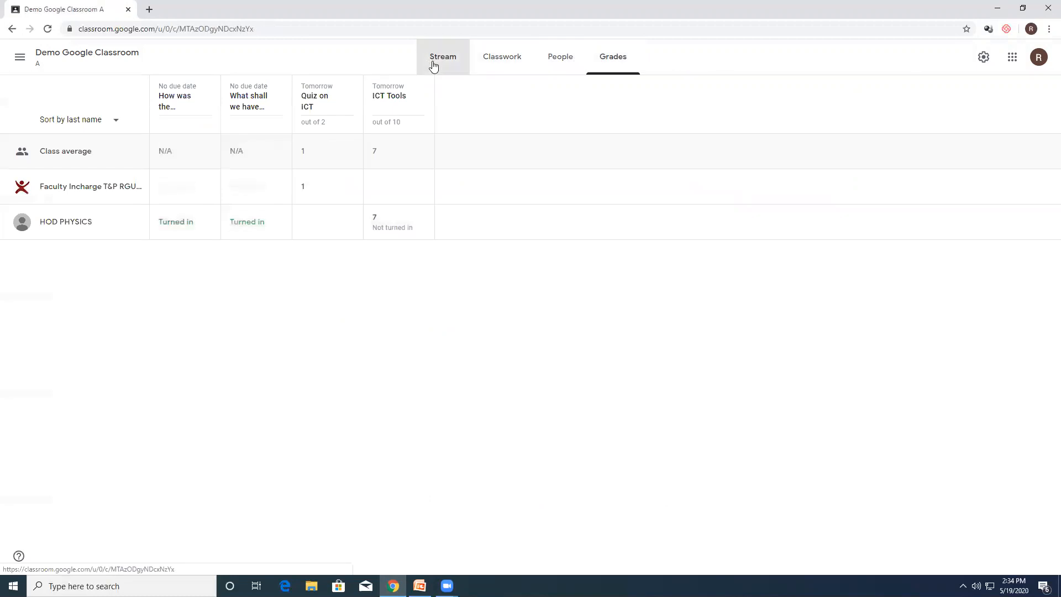
{"action": "left_click", "coordinate": [431, 62]}
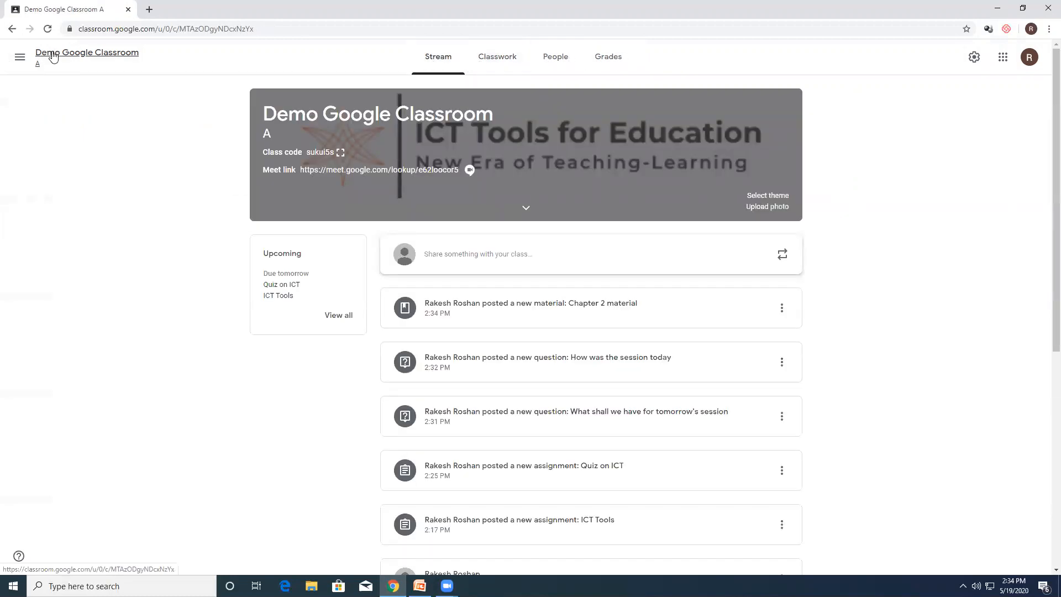
Step: Check the teacher's To-do list across all classes and reopen Demo Google Classroom from the class overview
{"action": "left_click", "coordinate": [20, 61]}
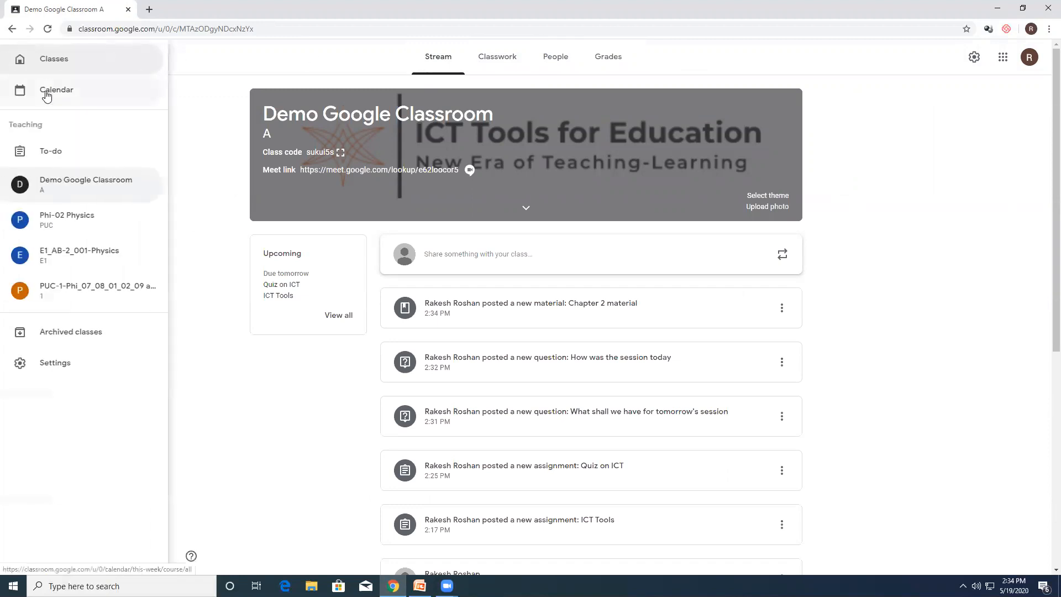
{"action": "left_click", "coordinate": [55, 150]}
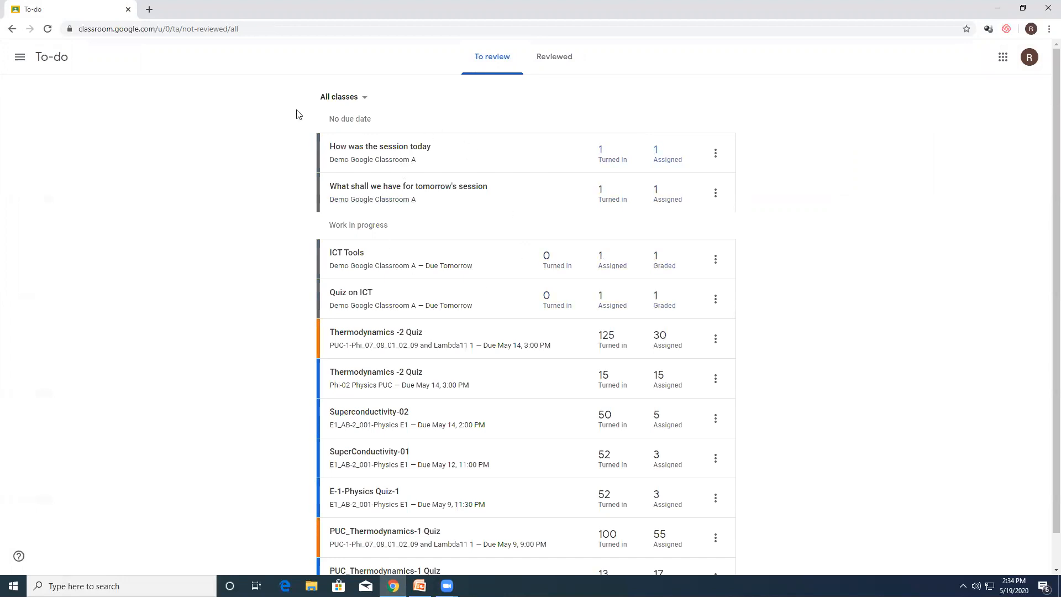
{"action": "left_click", "coordinate": [20, 56]}
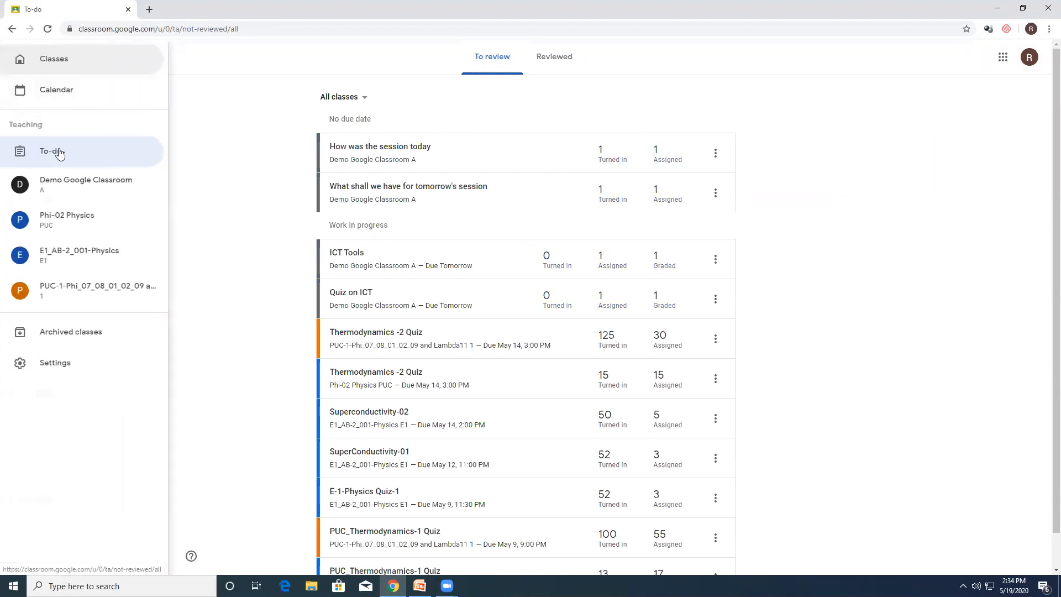
{"action": "left_click", "coordinate": [60, 67]}
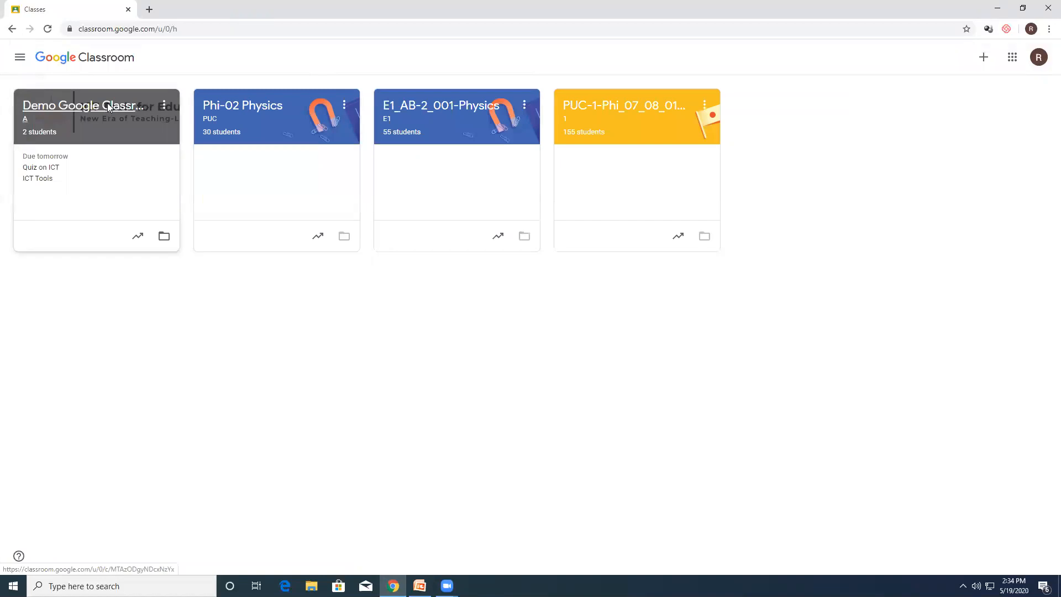
{"action": "left_click", "coordinate": [109, 107]}
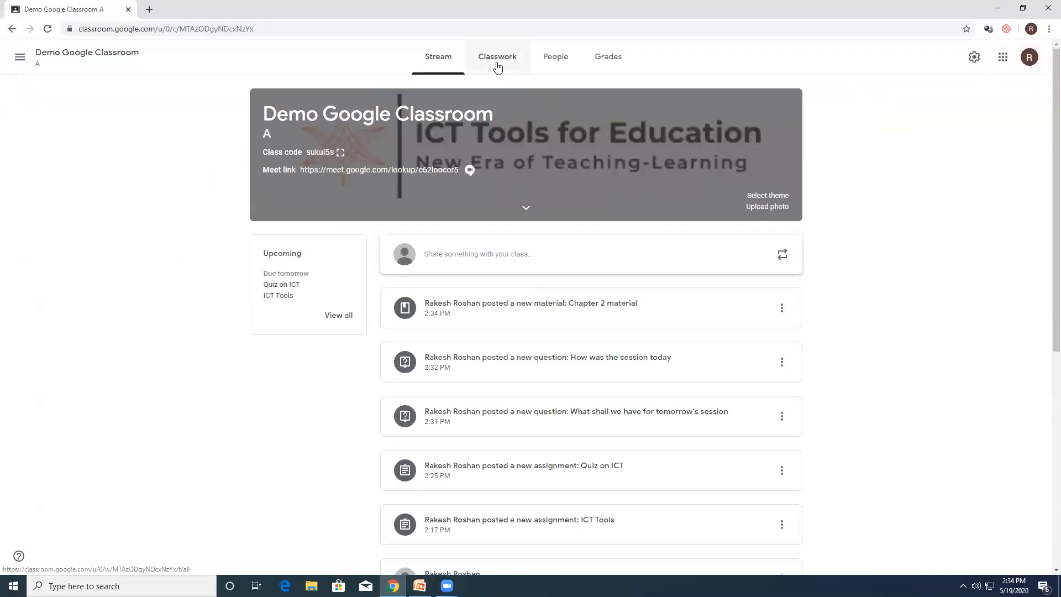
Step: Examine the class's posted classwork, the LMS topic and the types of posts that can be created
{"action": "left_click", "coordinate": [497, 65]}
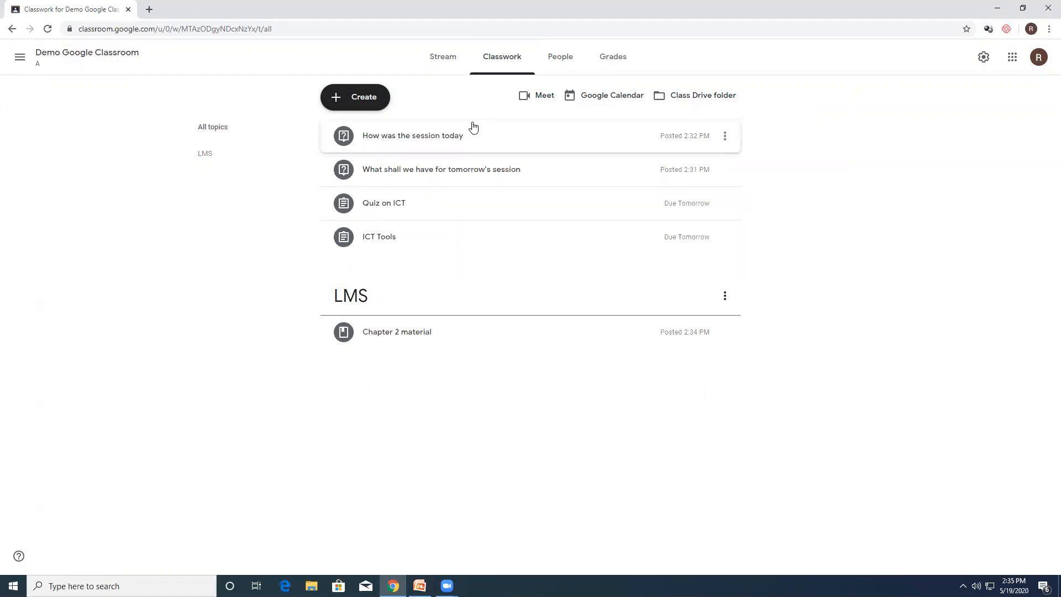
{"action": "left_click_drag", "start_coordinate": [459, 144], "coordinate": [455, 209]}
{"action": "left_click_drag", "start_coordinate": [462, 150], "coordinate": [467, 184]}
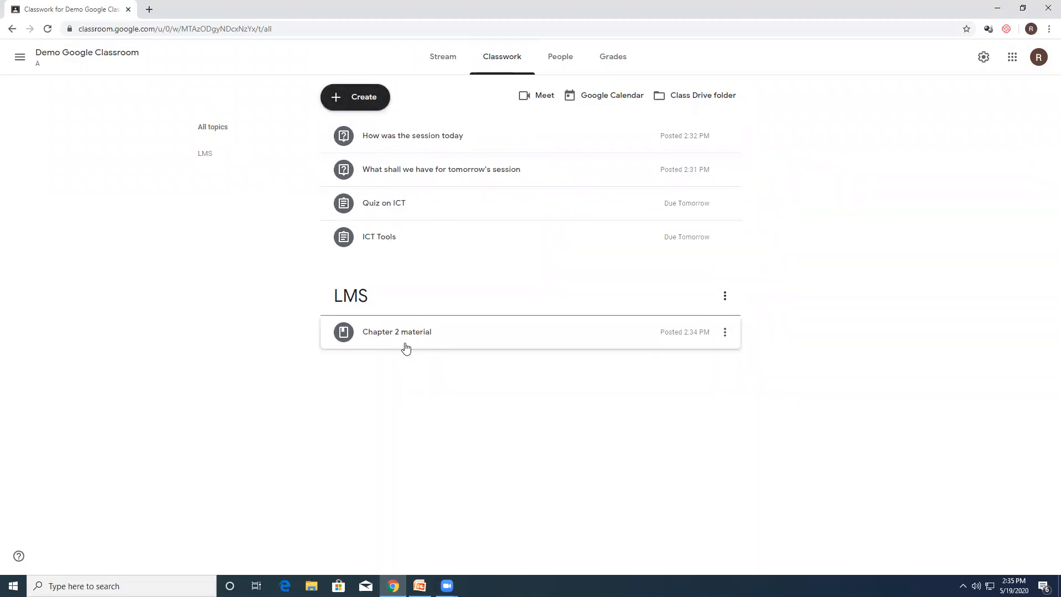
{"action": "mouse_move", "coordinate": [416, 337]}
{"action": "left_mouse_down"}
{"action": "mouse_move", "coordinate": [411, 361]}
{"action": "mouse_move", "coordinate": [429, 329]}
{"action": "left_mouse_up"}
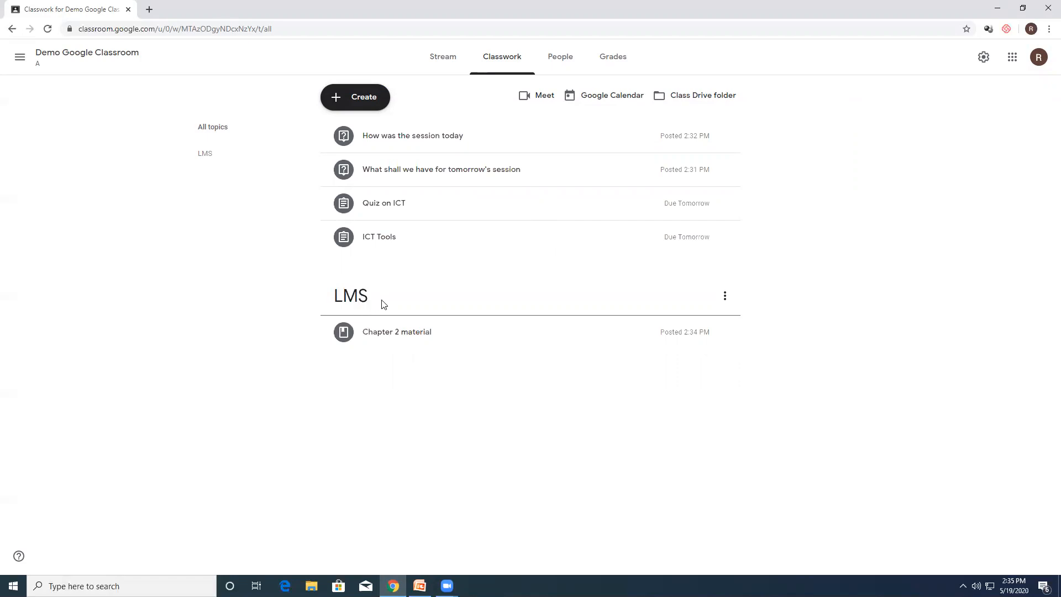
{"action": "left_click", "coordinate": [436, 64]}
{"action": "left_click", "coordinate": [496, 56]}
{"action": "left_click", "coordinate": [379, 106]}
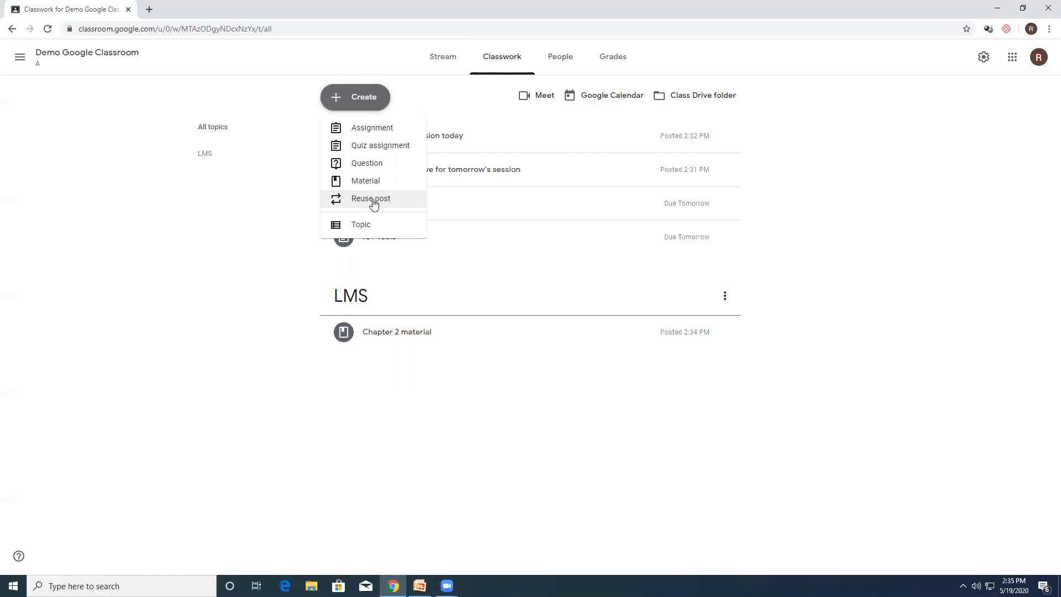
{"action": "left_click", "coordinate": [266, 204]}
Step: Review the class members and the grades table, and bring up the announcement form on the stream
{"action": "left_click", "coordinate": [559, 59]}
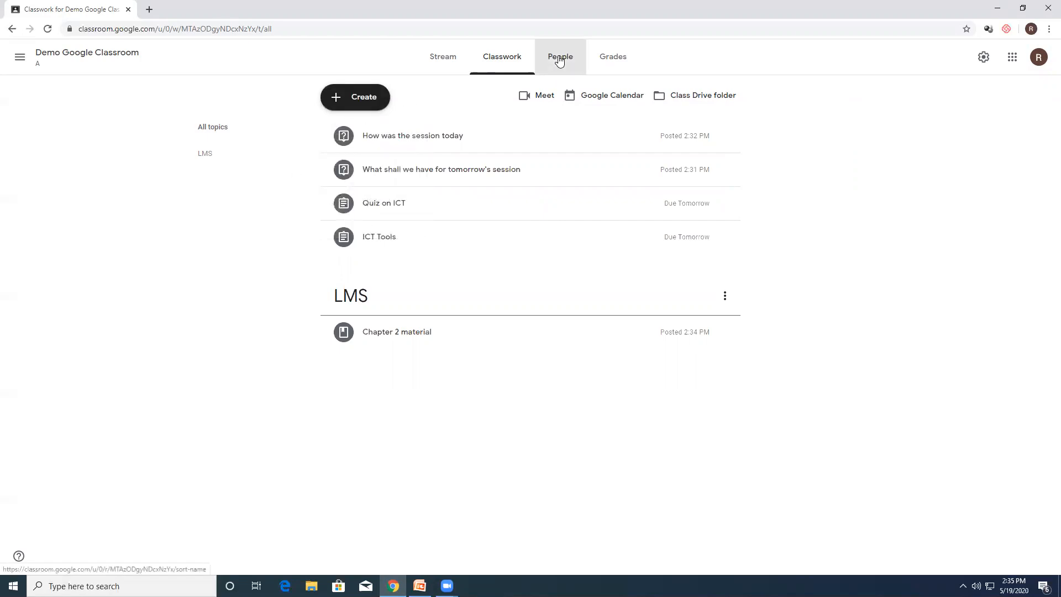
{"action": "left_click", "coordinate": [613, 60]}
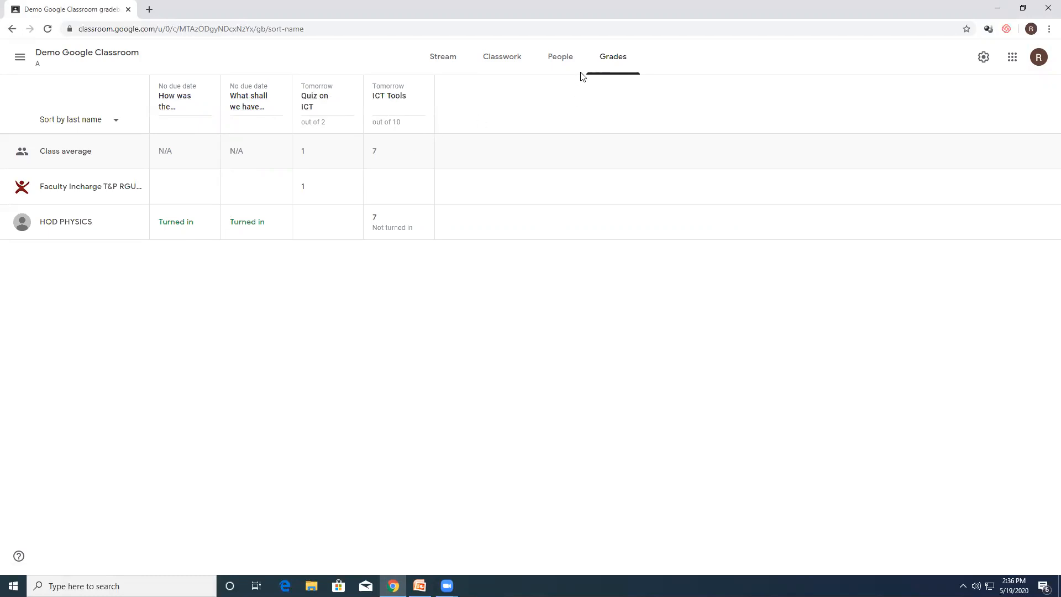
{"action": "left_click", "coordinate": [57, 55]}
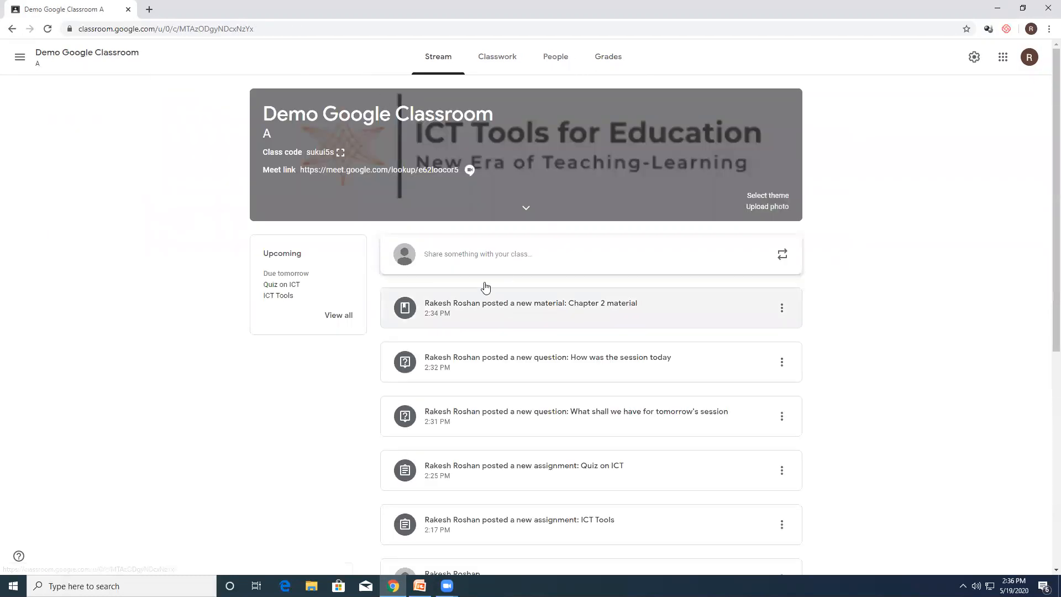
{"action": "left_click", "coordinate": [477, 255]}
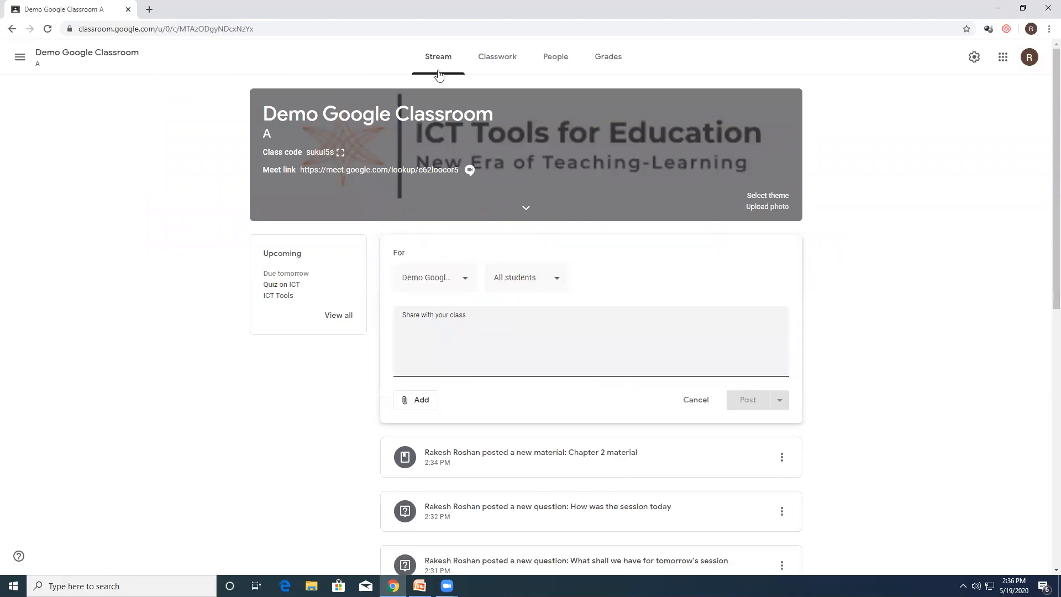
Step: Set the class's overall grade calculation to Total points, show it to students, save the settings and check the grades
{"action": "left_click", "coordinate": [974, 57]}
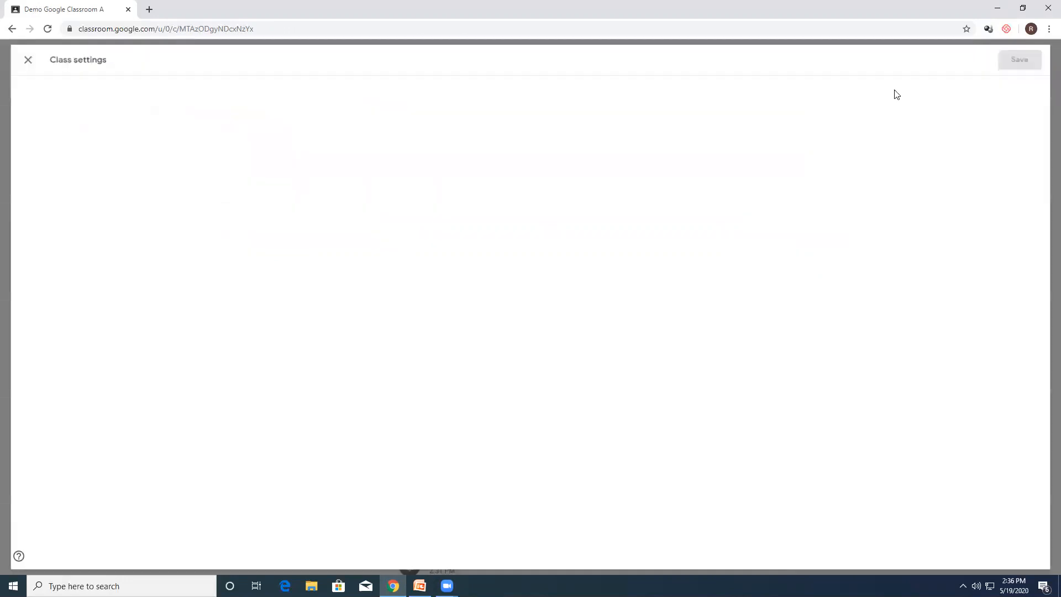
{"action": "scroll", "coordinate": [625, 415], "scroll_direction": "down", "scroll_amount": 4}
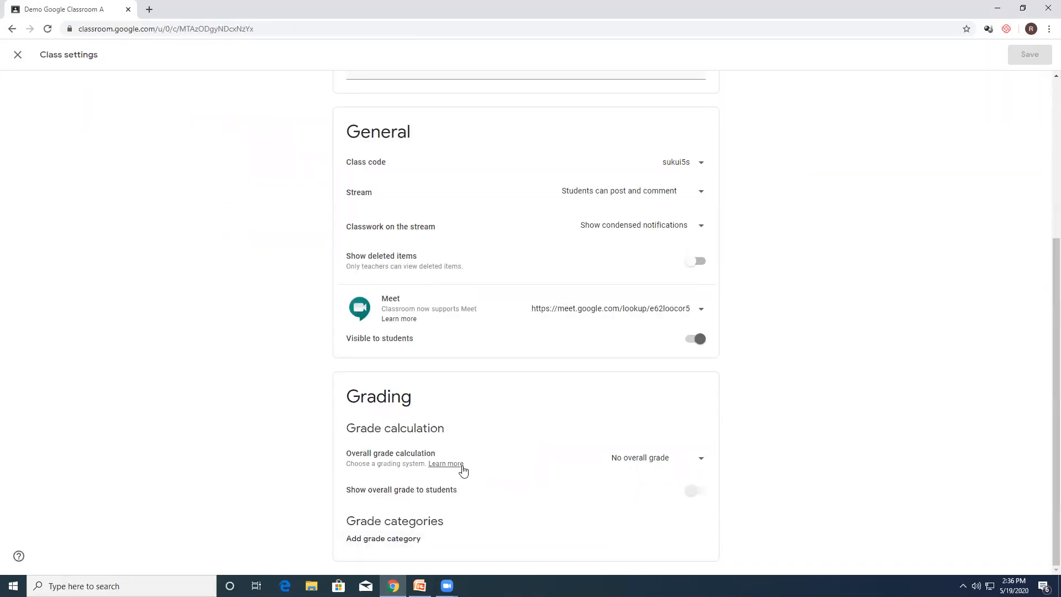
{"action": "left_click", "coordinate": [638, 465]}
{"action": "left_click", "coordinate": [635, 502]}
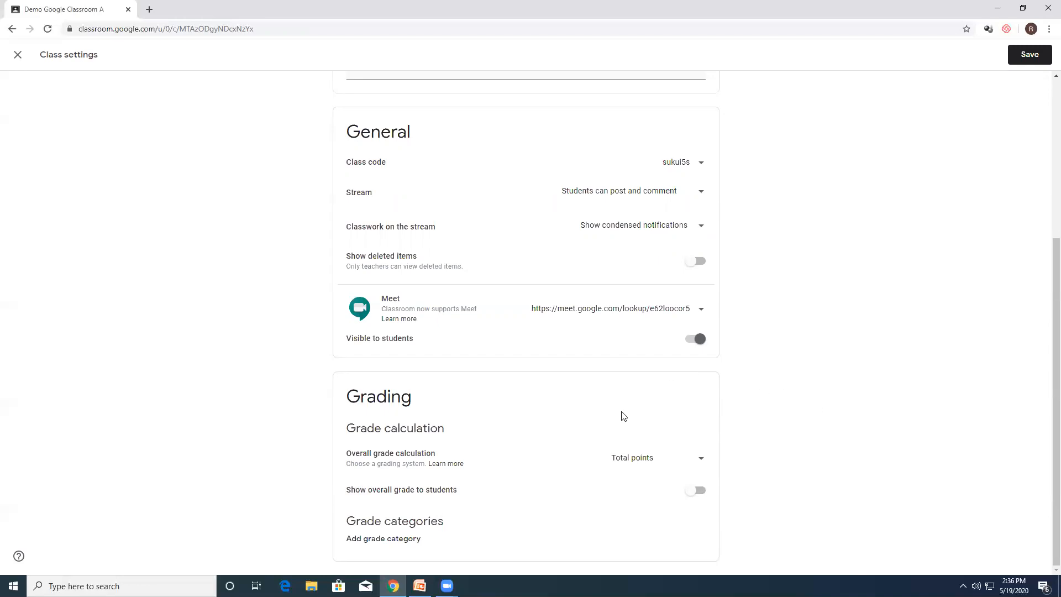
{"action": "left_click", "coordinate": [696, 496]}
{"action": "left_click", "coordinate": [1029, 54]}
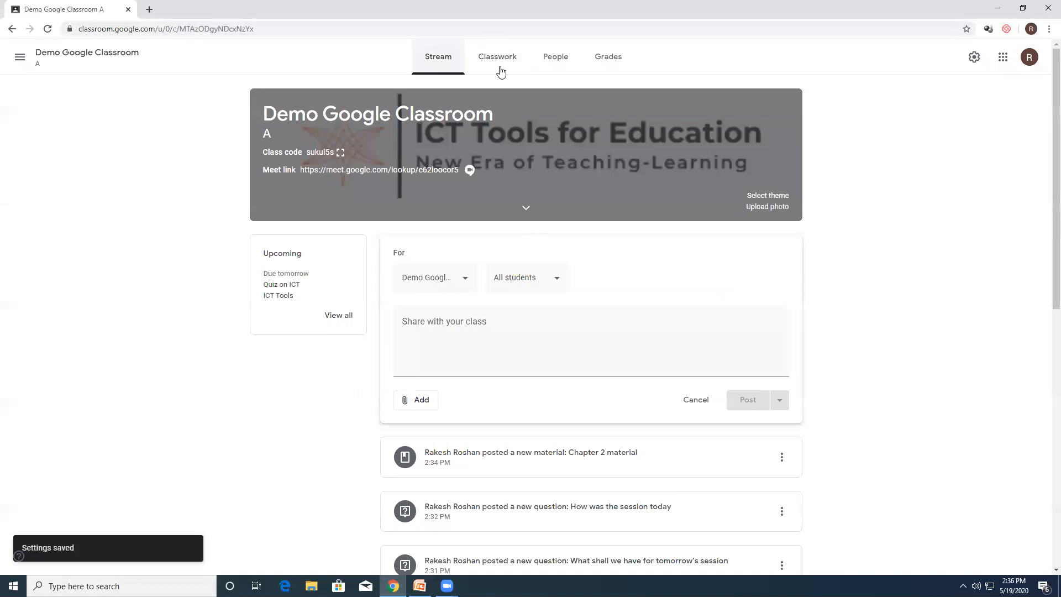
{"action": "left_click", "coordinate": [600, 64]}
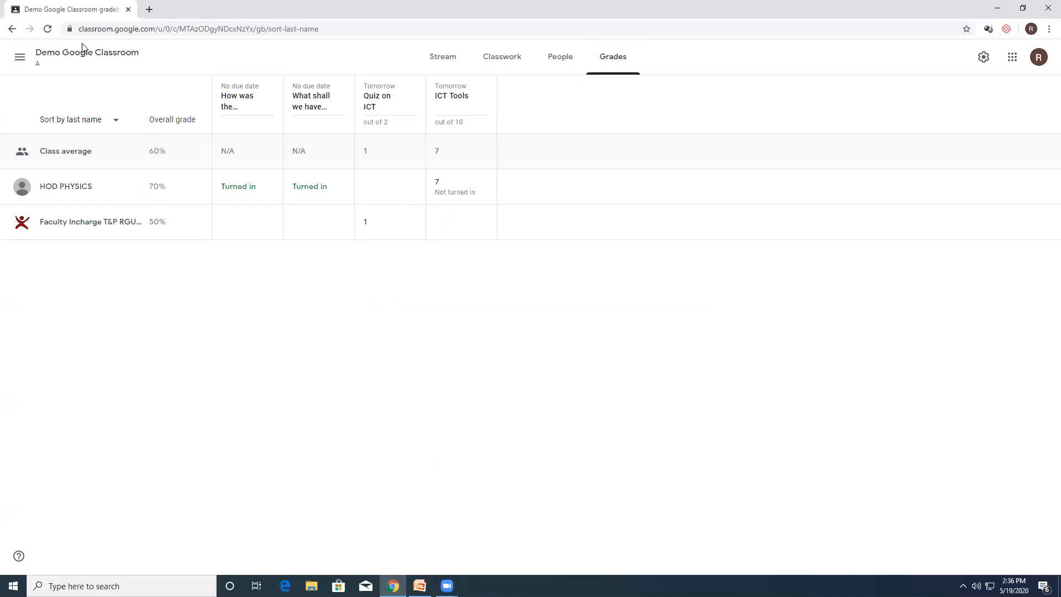
Step: Reopen the class settings, add a grade category and set the overall grade calculation to Weighted by category
{"action": "left_click", "coordinate": [71, 57]}
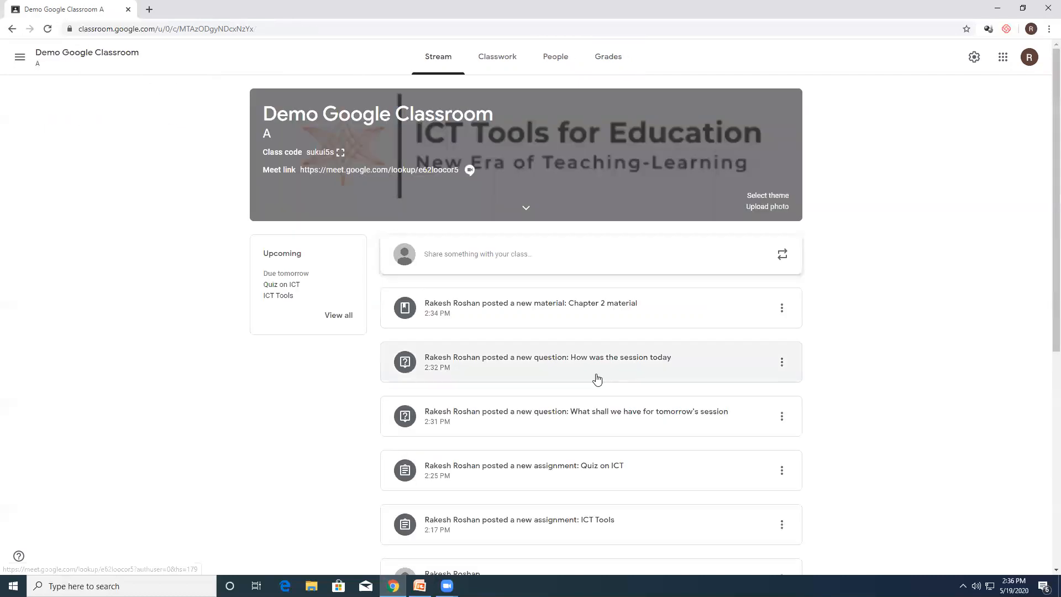
{"action": "left_click", "coordinate": [972, 58]}
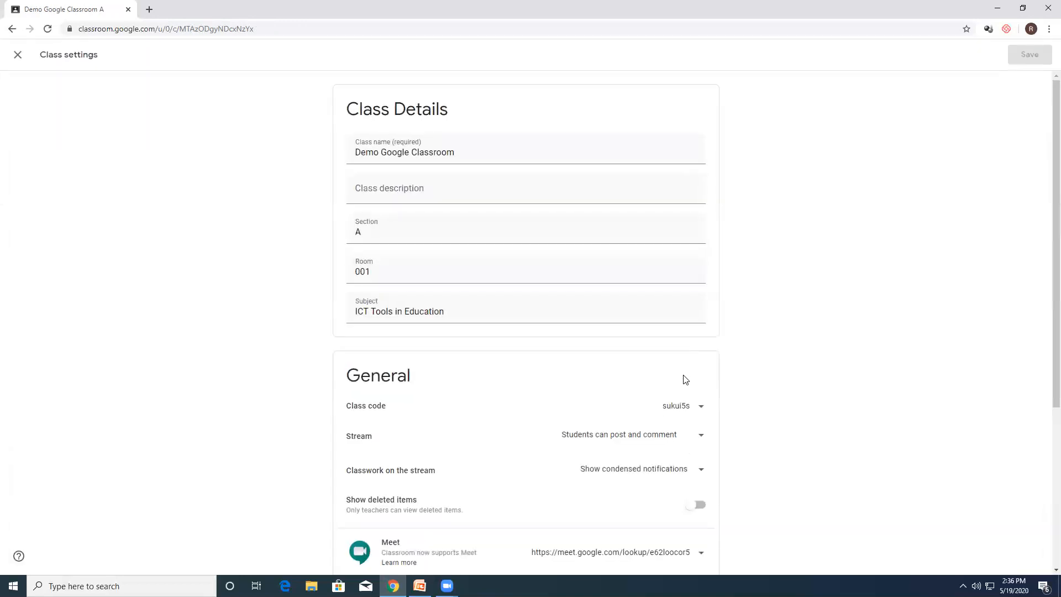
{"action": "scroll", "coordinate": [679, 392], "scroll_direction": "down", "scroll_amount": 4}
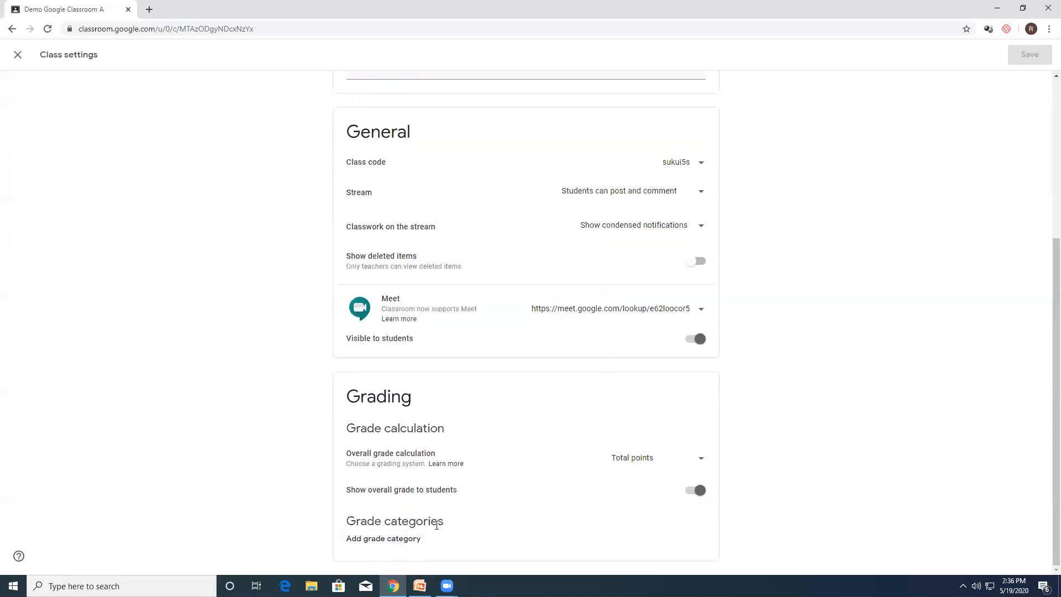
{"action": "left_click", "coordinate": [394, 539]}
{"action": "scroll", "coordinate": [608, 459], "scroll_direction": "down", "scroll_amount": 1}
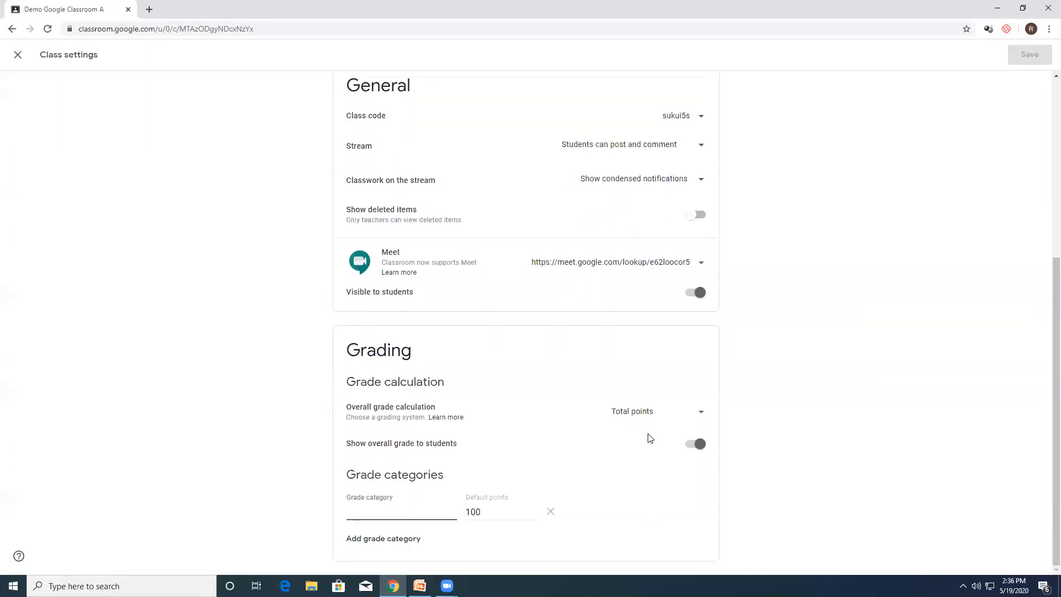
{"action": "left_click", "coordinate": [645, 412]}
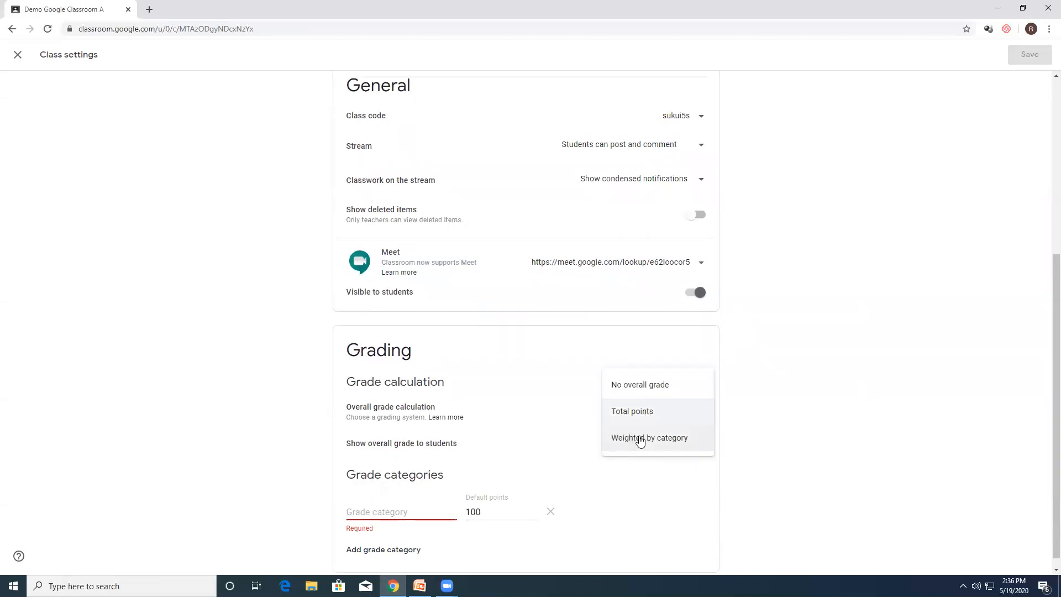
{"action": "left_click", "coordinate": [639, 439]}
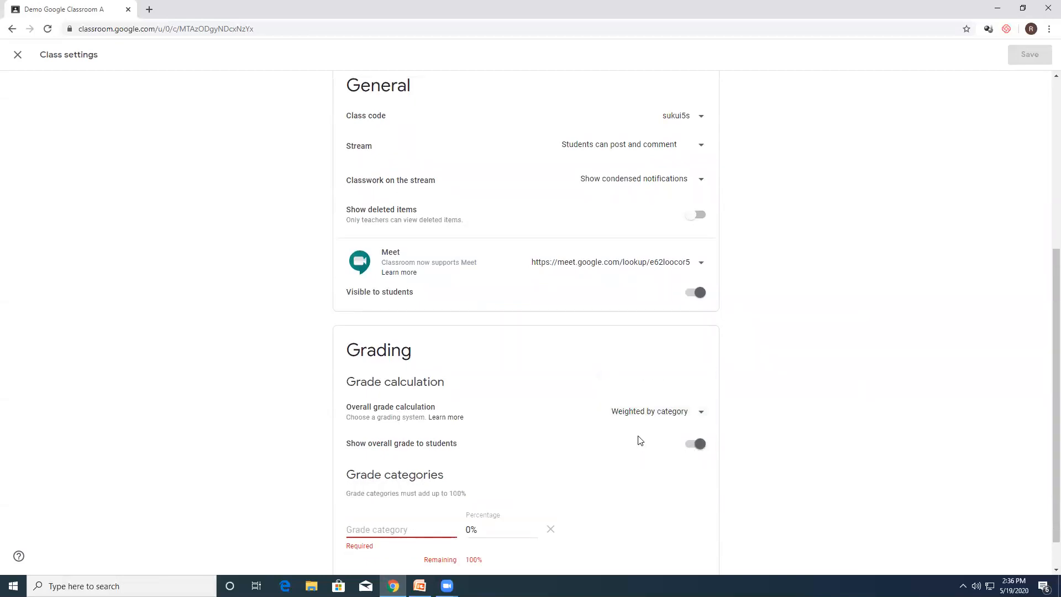
Step: Define the grade categories Assignment with 30% and Quiz with 70% for the weighted calculation
{"action": "left_click", "coordinate": [402, 529]}
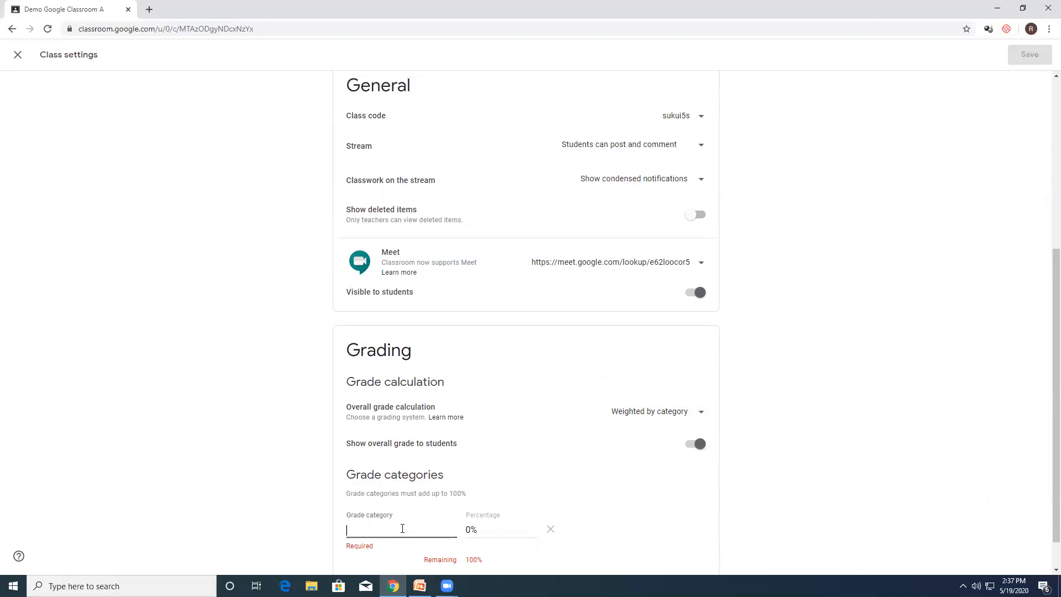
{"action": "type", "text": "Asigmen"}
{"action": "left_click", "coordinate": [469, 529]}
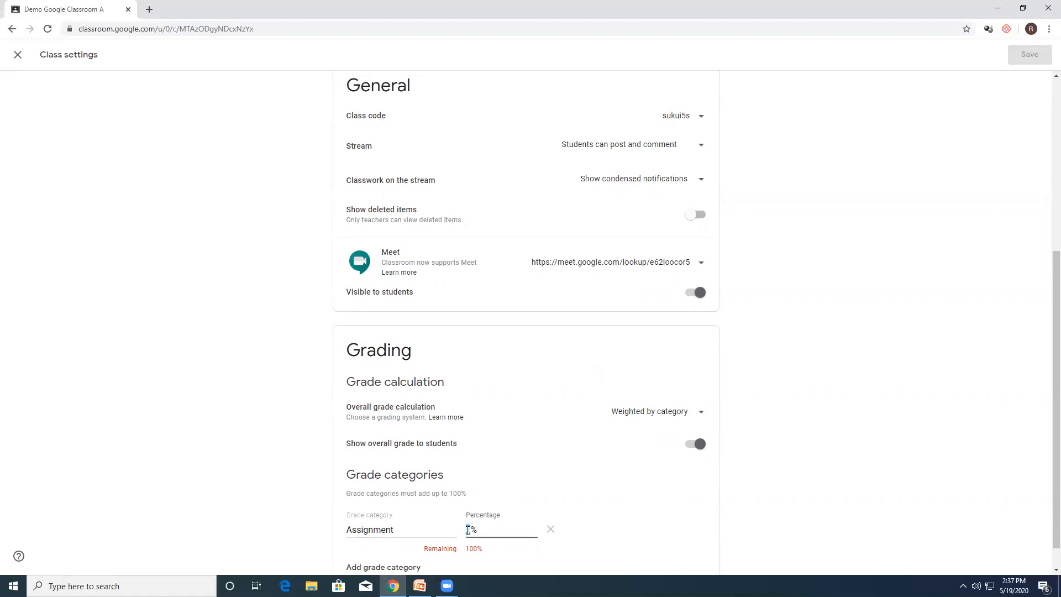
{"action": "type", "text": "30"}
{"action": "left_click", "coordinate": [394, 567]}
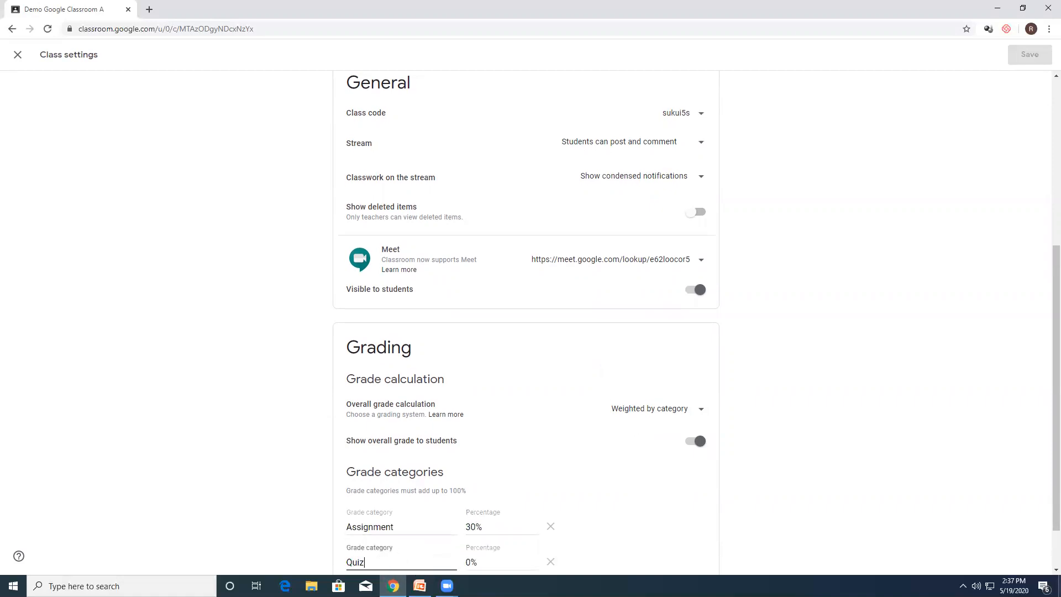
{"action": "scroll", "coordinate": [556, 381], "scroll_direction": "down", "scroll_amount": 1}
{"action": "left_click", "coordinate": [470, 500]}
{"action": "type", "text": "70"}
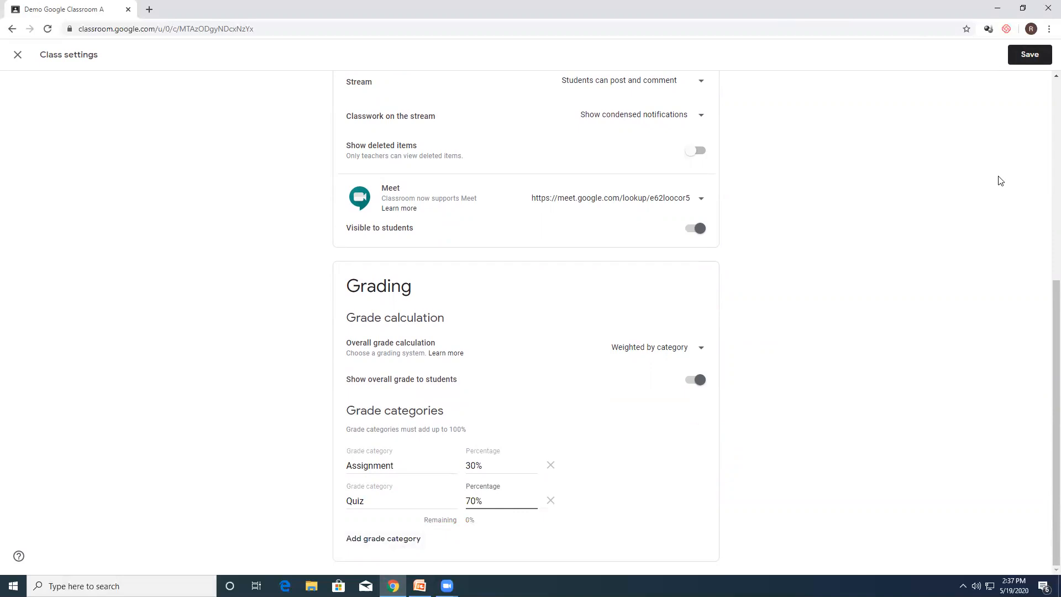
Step: Save the class settings and check the students' overall grades in the reloaded grades table
{"action": "scroll", "coordinate": [1021, 134], "scroll_direction": "up", "scroll_amount": 3}
{"action": "left_click", "coordinate": [1025, 60]}
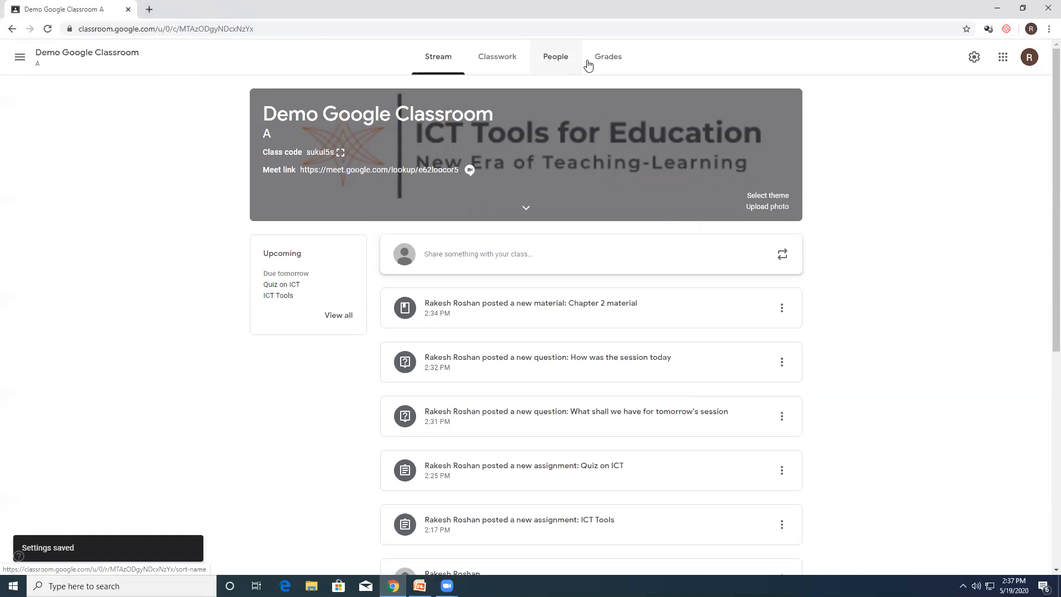
{"action": "left_click", "coordinate": [608, 62]}
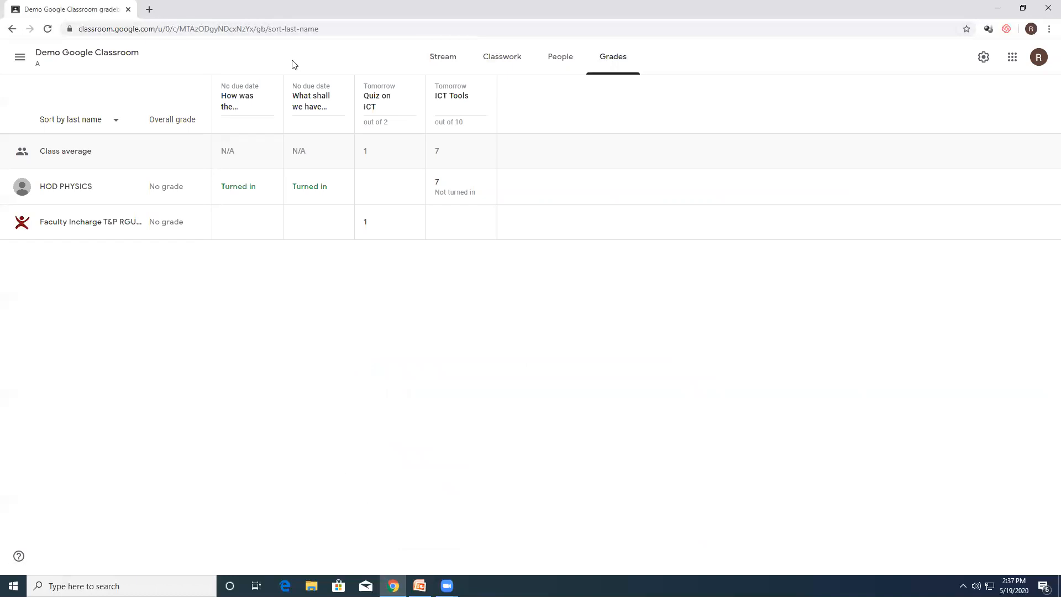
{"action": "key", "text": "F5"}
Step: Reopen the class settings and set the overall grade calculation to Total points
{"action": "left_click", "coordinate": [49, 60]}
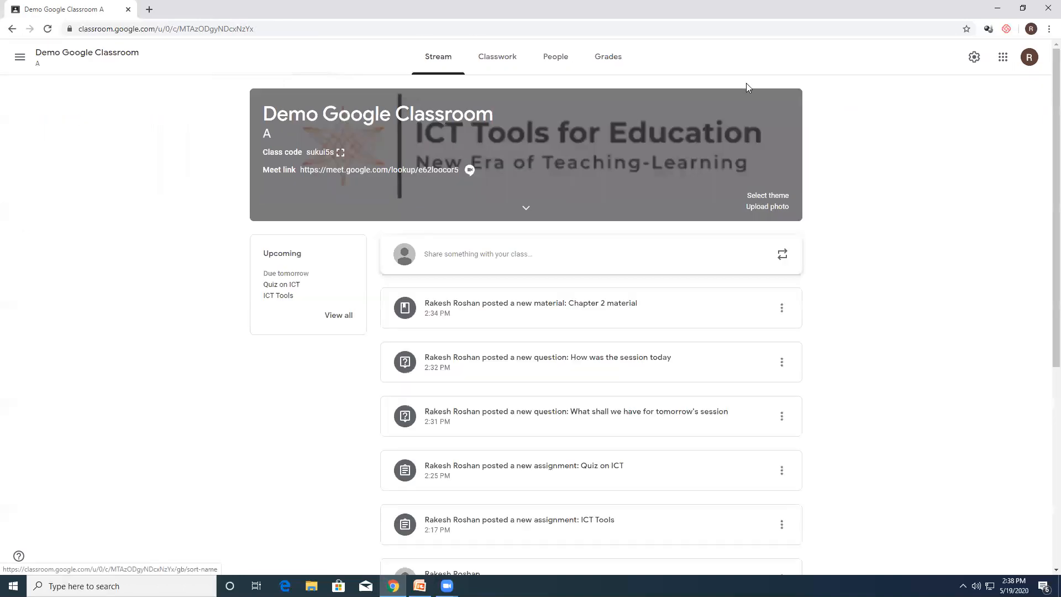
{"action": "left_click", "coordinate": [974, 57]}
{"action": "scroll", "coordinate": [834, 303], "scroll_direction": "down", "scroll_amount": 8}
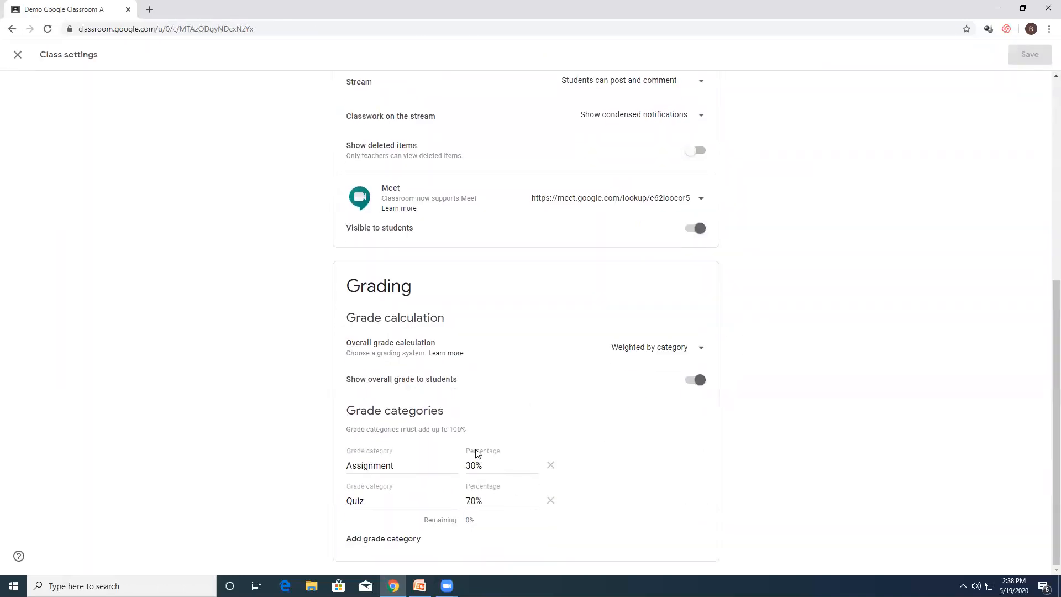
{"action": "left_click", "coordinate": [675, 348]}
{"action": "left_click", "coordinate": [652, 323]}
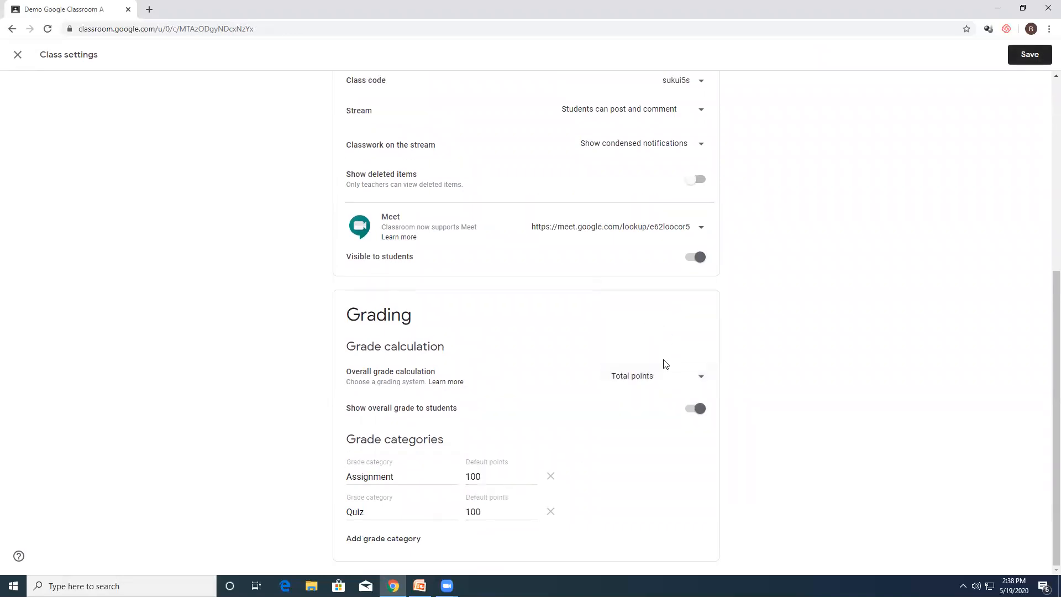
Step: Delete the Assignment and Quiz grade categories and save the class settings
{"action": "left_click", "coordinate": [551, 476]}
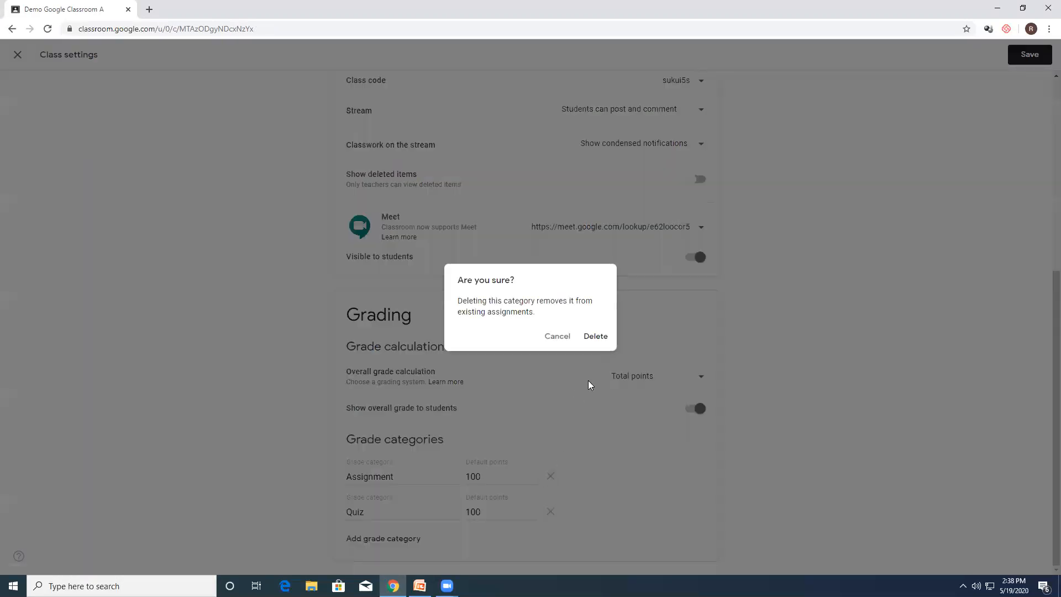
{"action": "left_click", "coordinate": [594, 335]}
{"action": "left_click", "coordinate": [550, 511]}
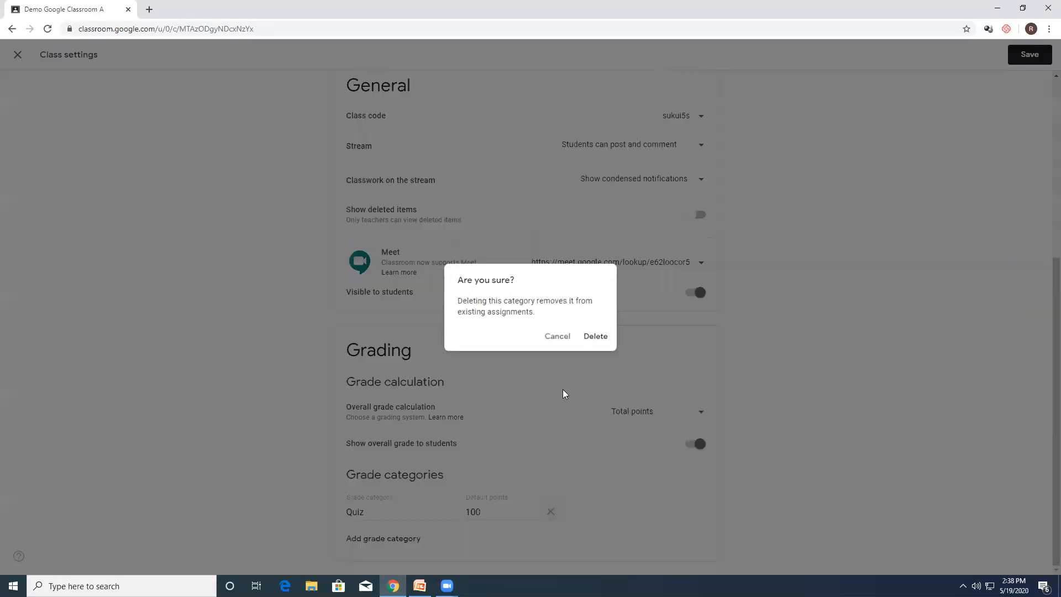
{"action": "left_click", "coordinate": [604, 336]}
{"action": "scroll", "coordinate": [848, 261], "scroll_direction": "up", "scroll_amount": 5}
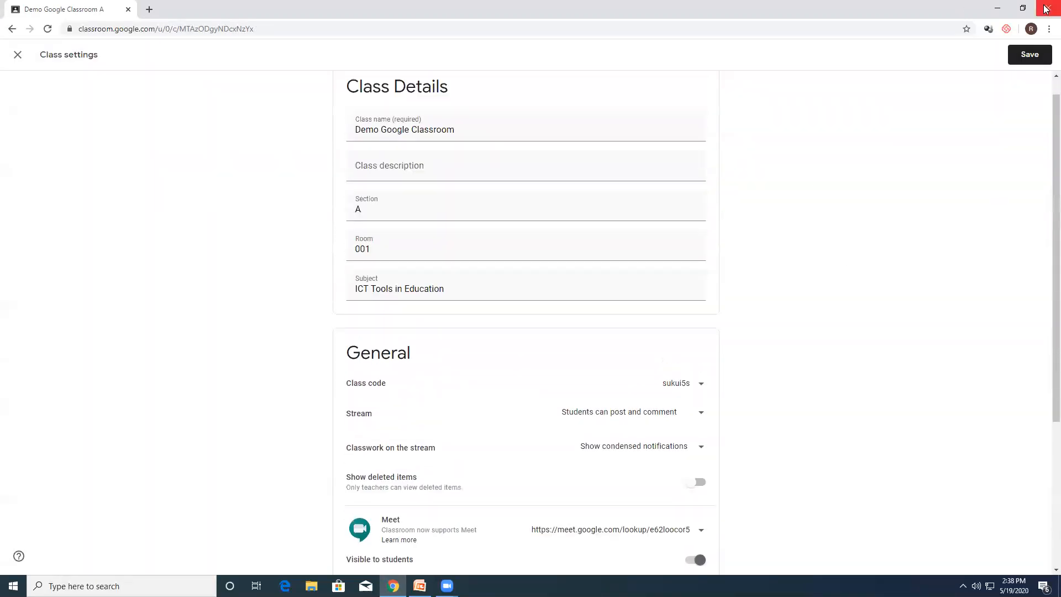
{"action": "left_click", "coordinate": [1026, 61]}
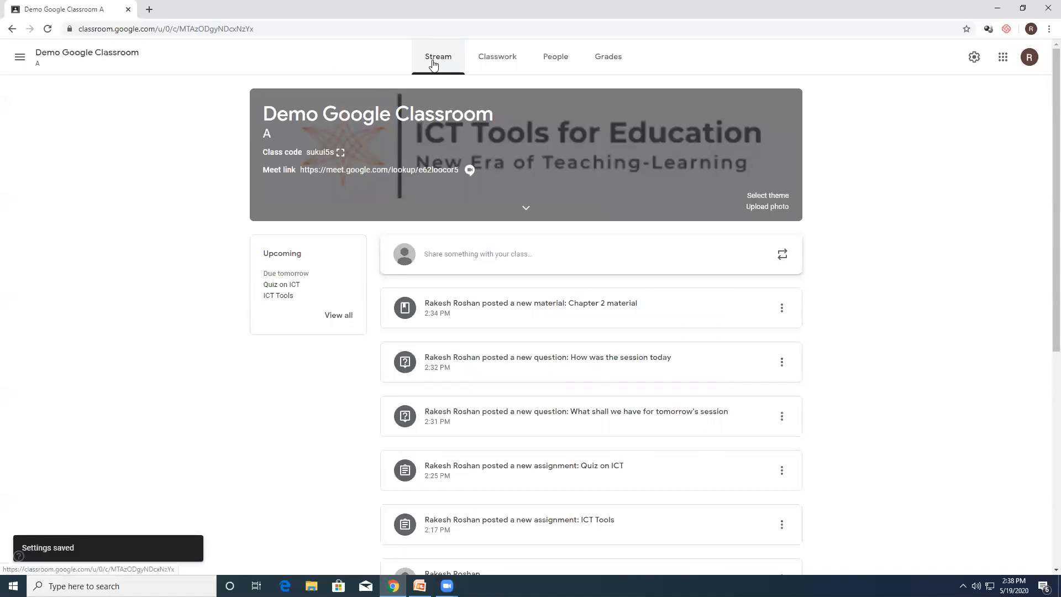
Step: Review the class's classwork, members and overall grades, and look through the posts on the stream
{"action": "left_click", "coordinate": [499, 57]}
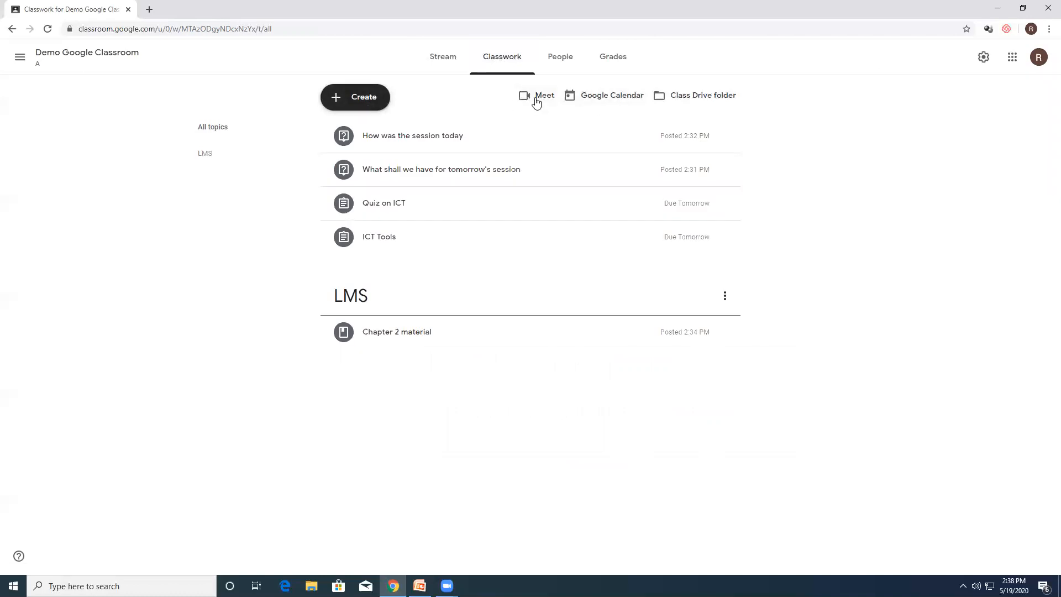
{"action": "left_click", "coordinate": [562, 67]}
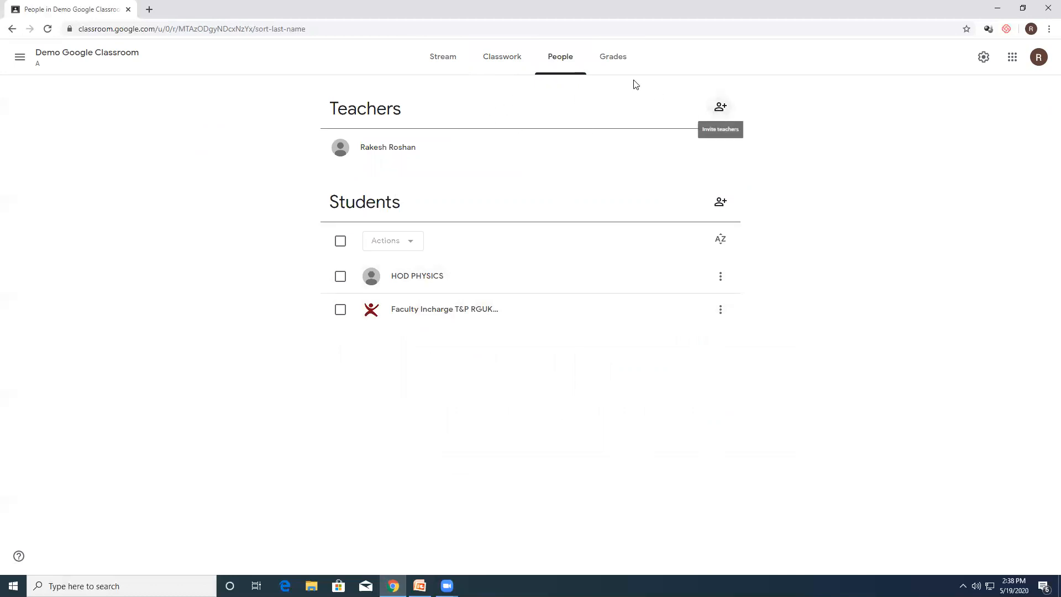
{"action": "left_click", "coordinate": [615, 64]}
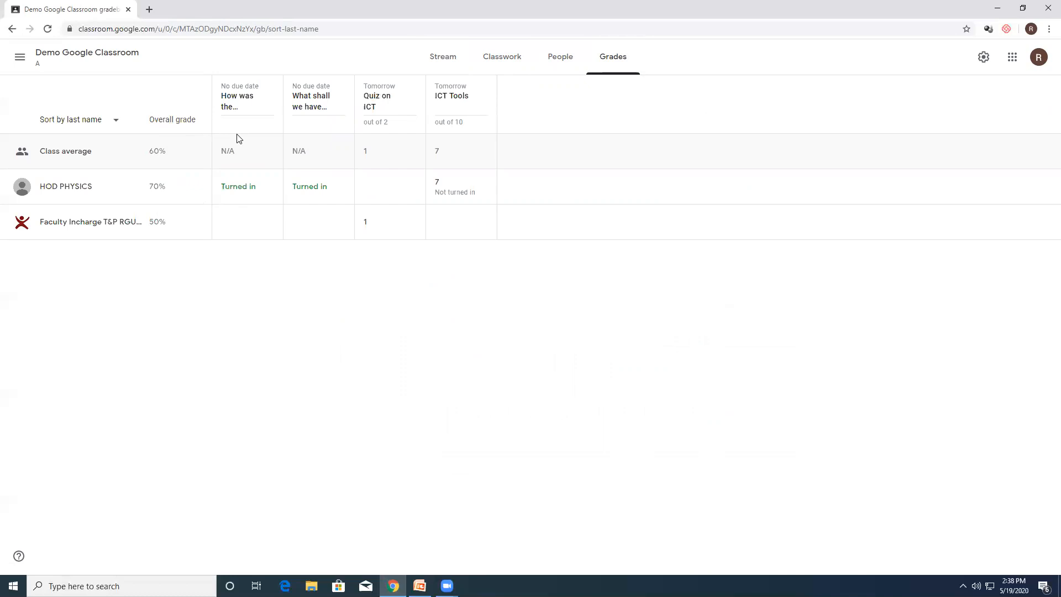
{"action": "left_click", "coordinate": [45, 58]}
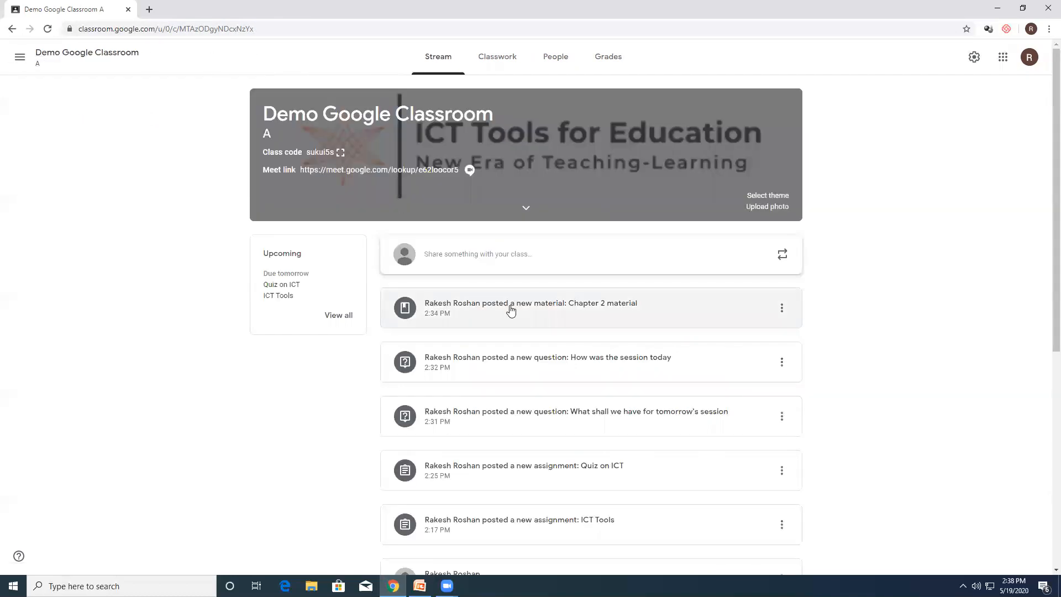
{"action": "scroll", "coordinate": [473, 256], "scroll_direction": "down", "scroll_amount": 1}
{"action": "scroll", "coordinate": [474, 256], "scroll_direction": "up", "scroll_amount": 1}
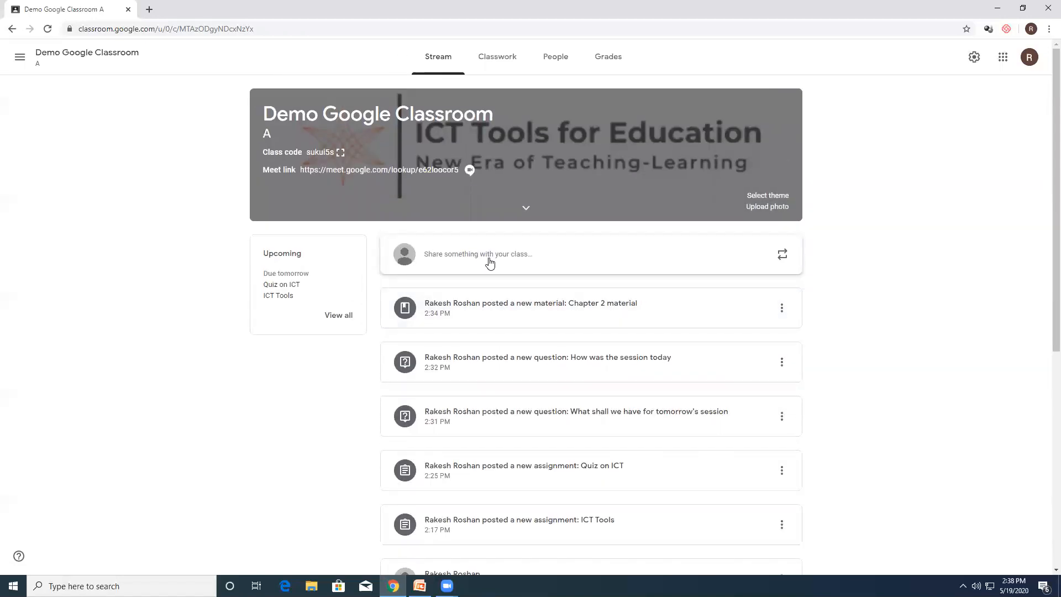
Step: Post the announcement "Hi all, How are you doing" to all students on the class stream
{"action": "left_click", "coordinate": [489, 263]}
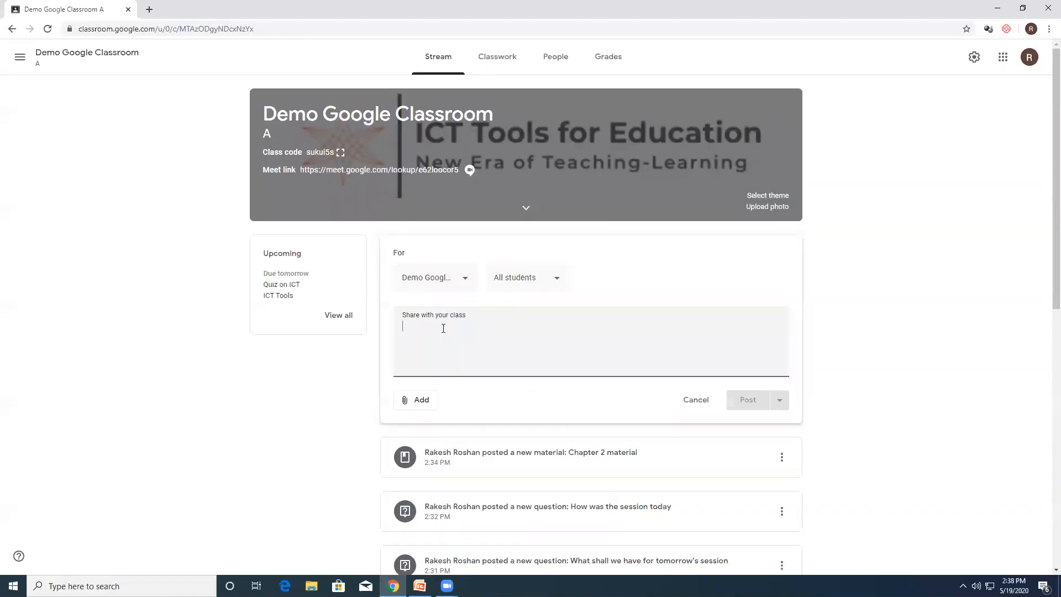
{"action": "type", "text": "Hi all, How are you doing"}
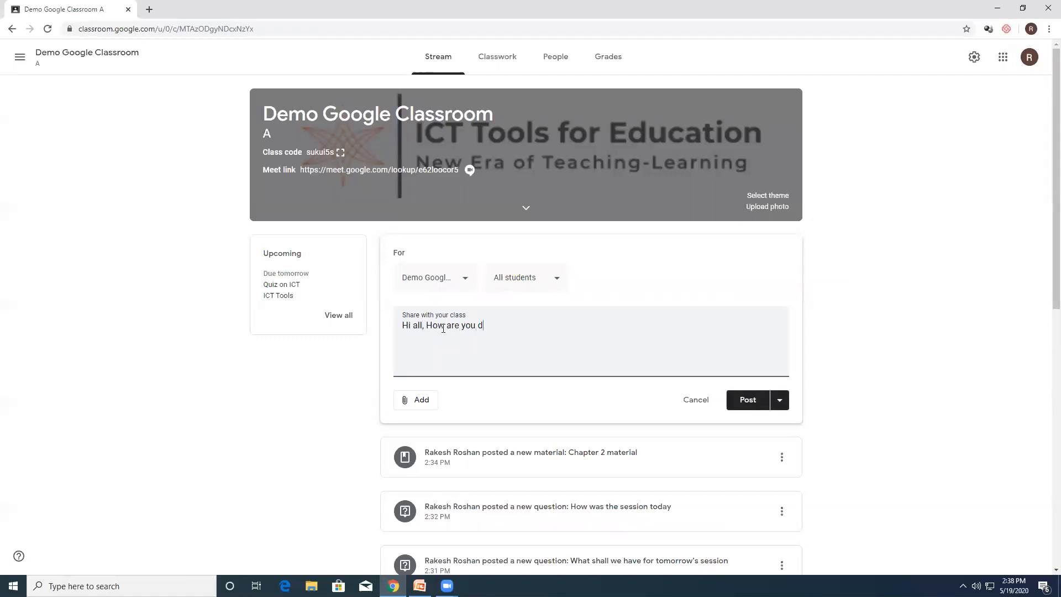
{"action": "left_click", "coordinate": [748, 402]}
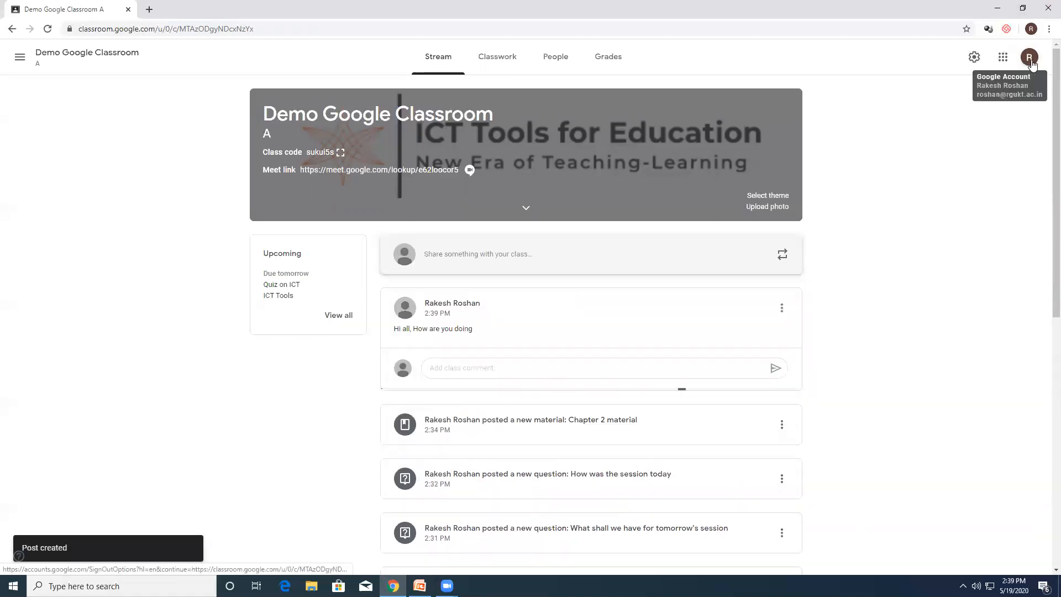
Step: Switch to the student account and open the Demo Google Classroom class
{"action": "left_click", "coordinate": [1027, 61]}
{"action": "left_click", "coordinate": [926, 266]}
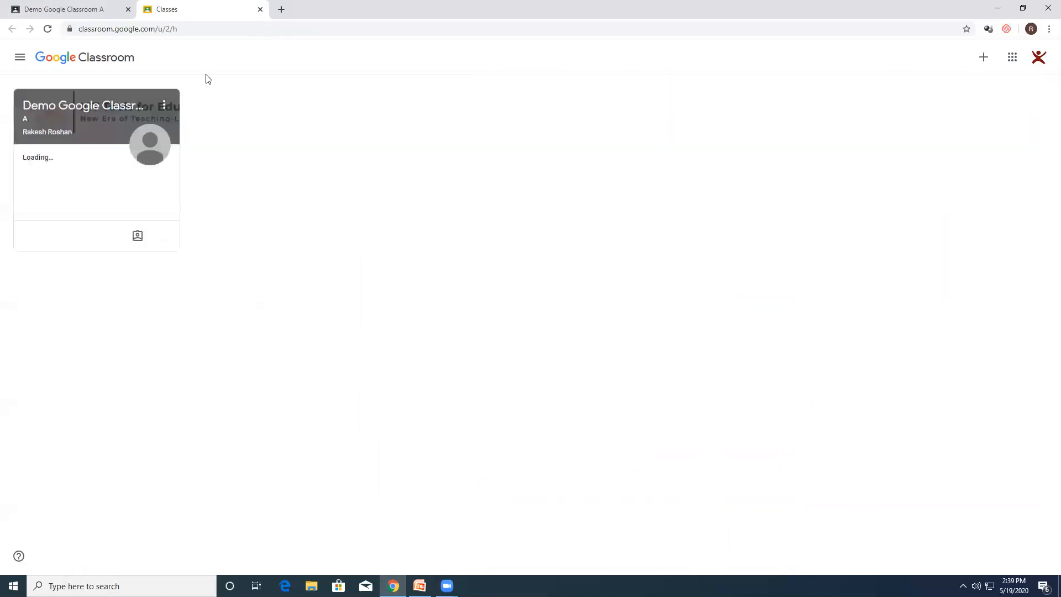
{"action": "left_click", "coordinate": [120, 107]}
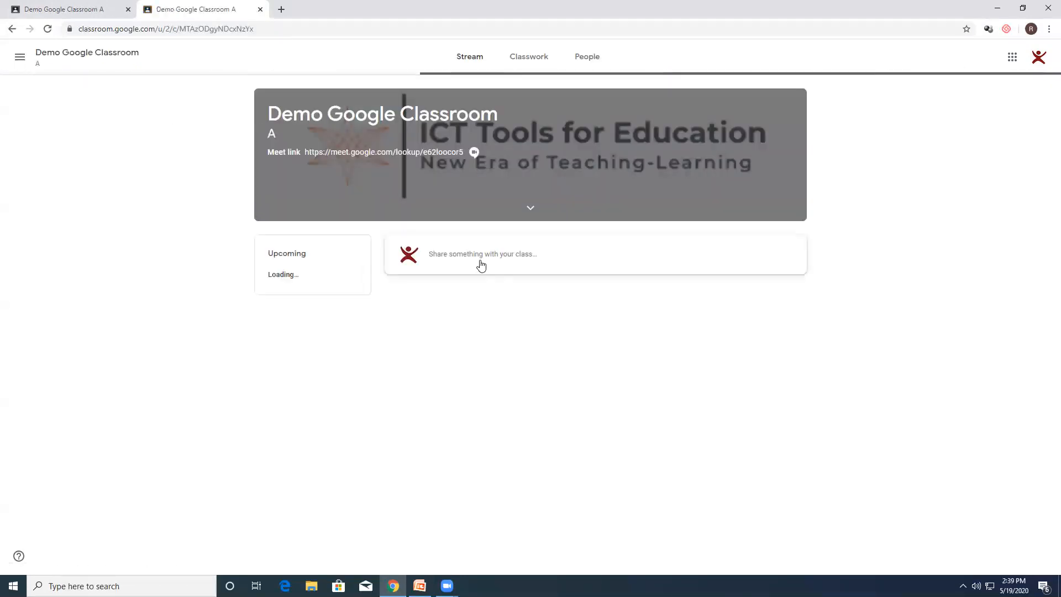
Step: Add the class comment "I am Good sir" to the teacher's announcement and close the student's view
{"action": "left_click", "coordinate": [461, 368]}
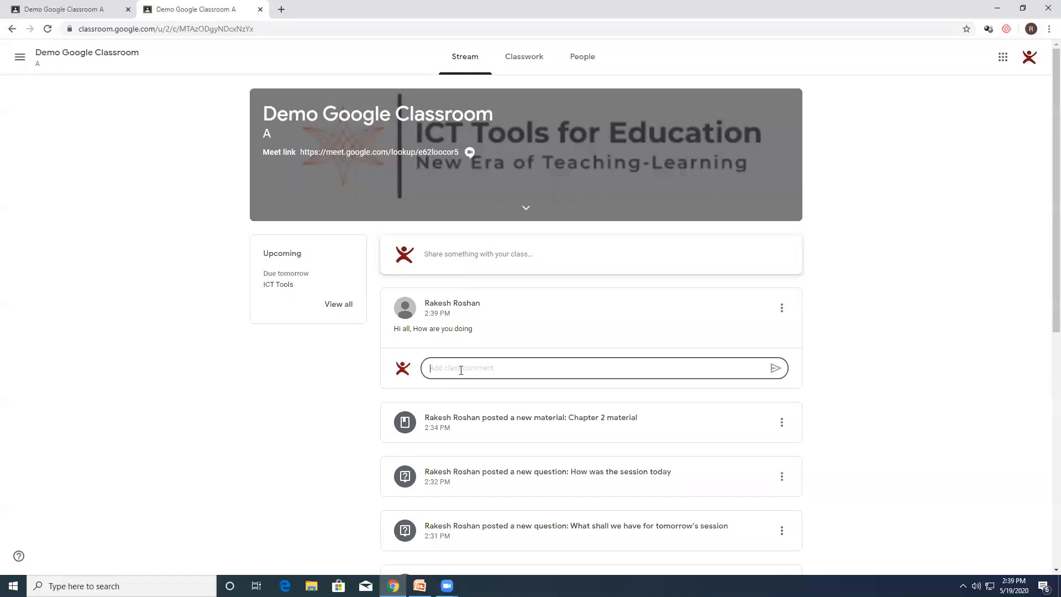
{"action": "type", "text": "I am Good sir"}
{"action": "left_click", "coordinate": [776, 368]}
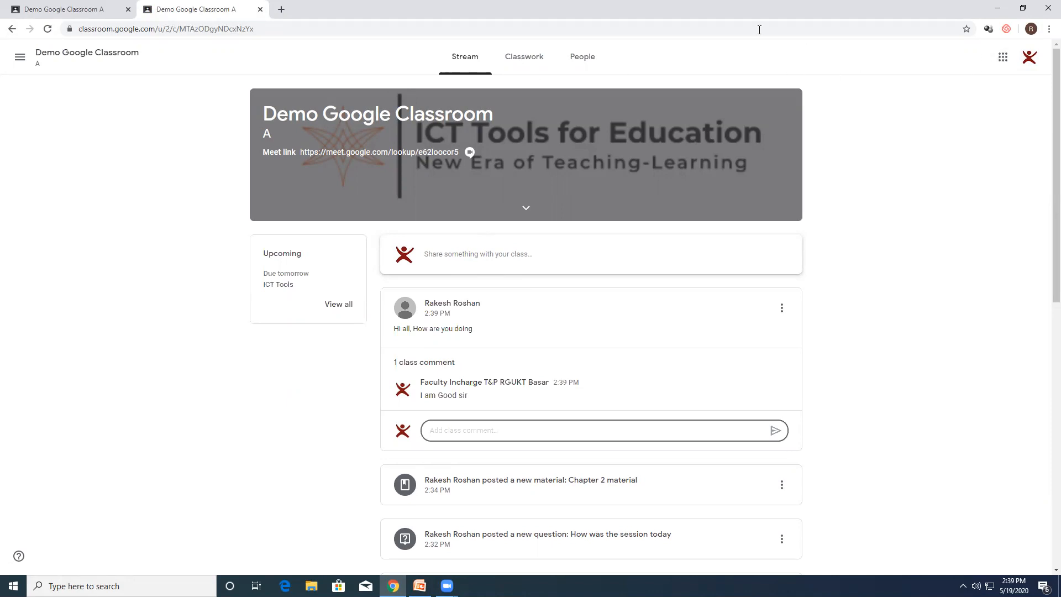
{"action": "key", "text": "ctrl+w"}
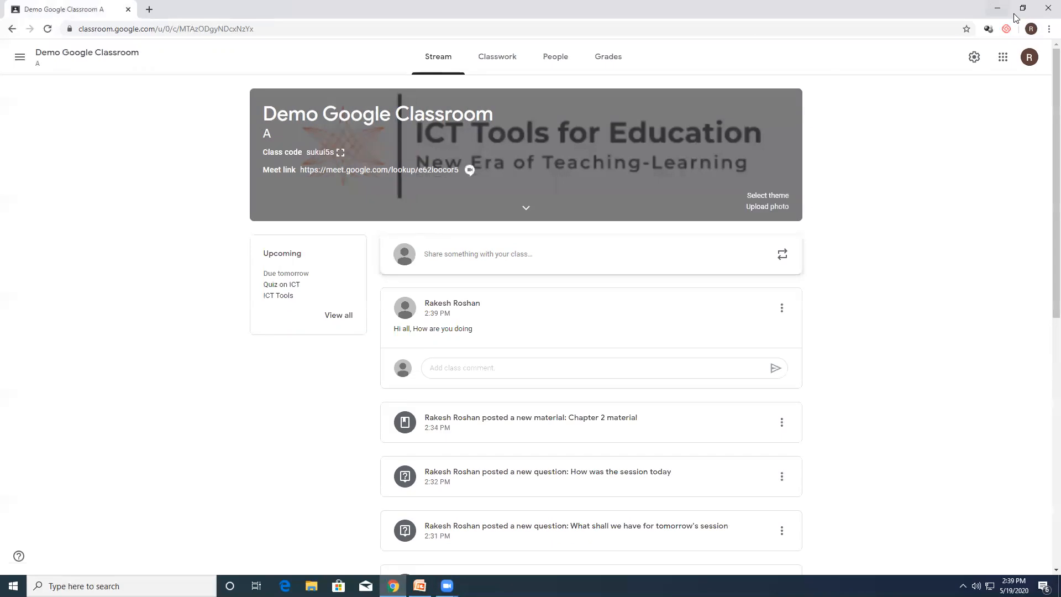
Step: Examine the stream's posting and commenting permission options in the class settings, and leave the settings unchanged
{"action": "left_click", "coordinate": [975, 58]}
{"action": "scroll", "coordinate": [730, 313], "scroll_direction": "down", "scroll_amount": 1}
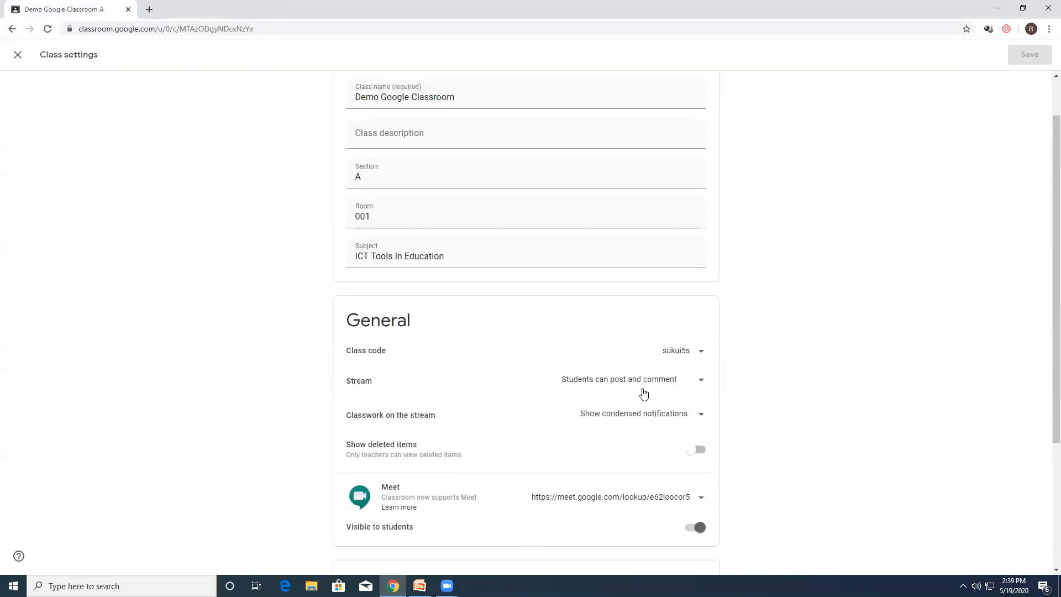
{"action": "left_click", "coordinate": [640, 385]}
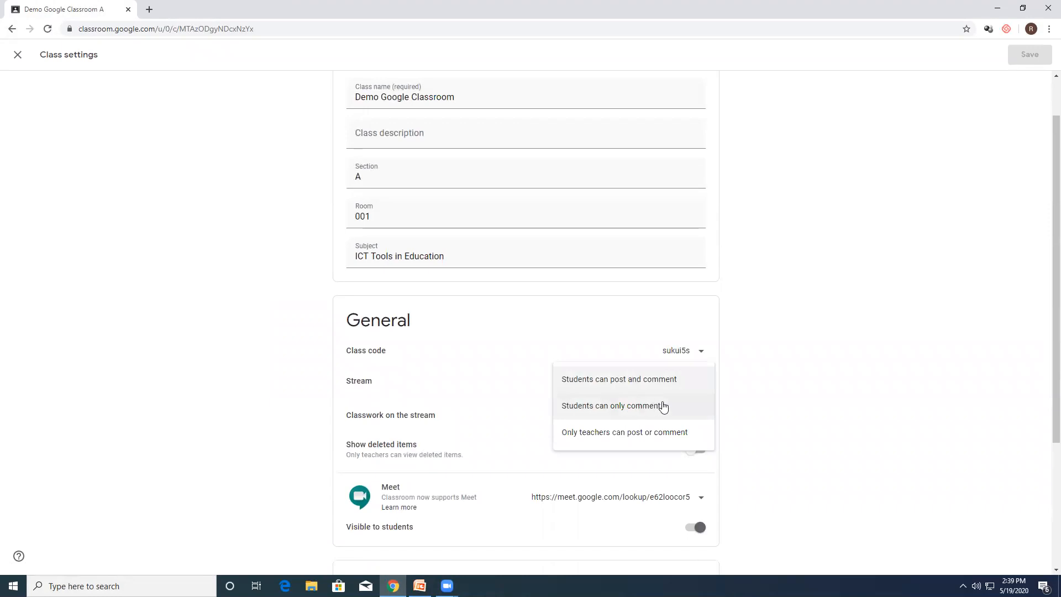
{"action": "left_click", "coordinate": [775, 420]}
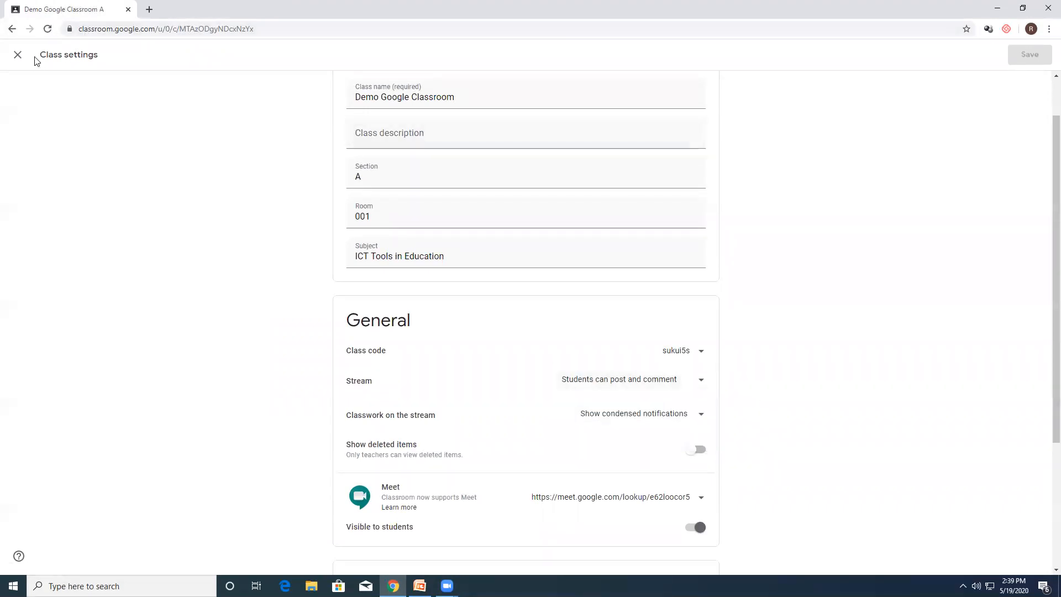
{"action": "left_click", "coordinate": [17, 55]}
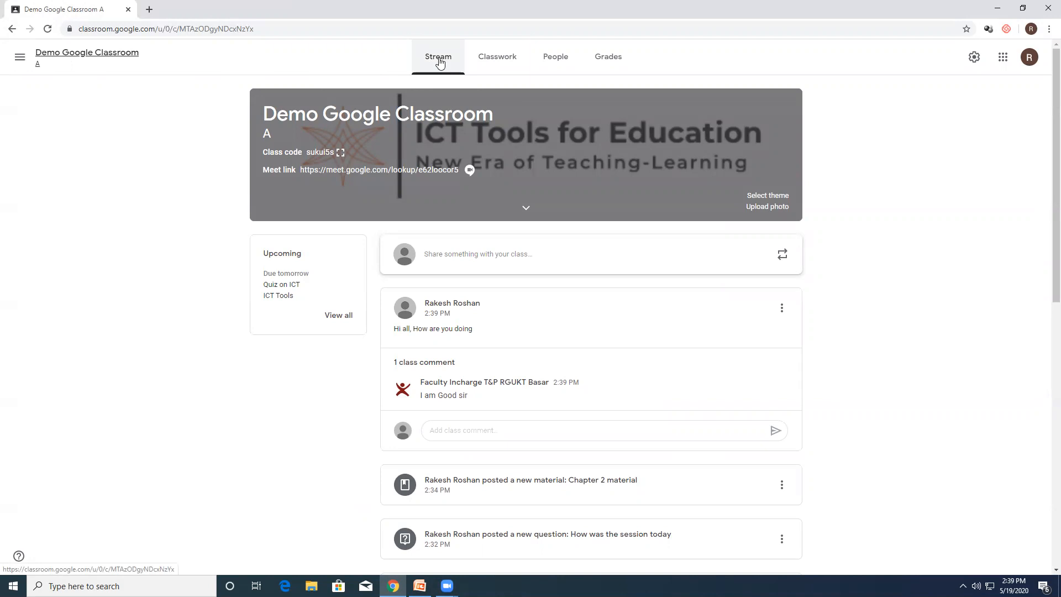
Step: Go through the teacher's classwork, people and grades pages once more and return to the stream
{"action": "left_click", "coordinate": [496, 63]}
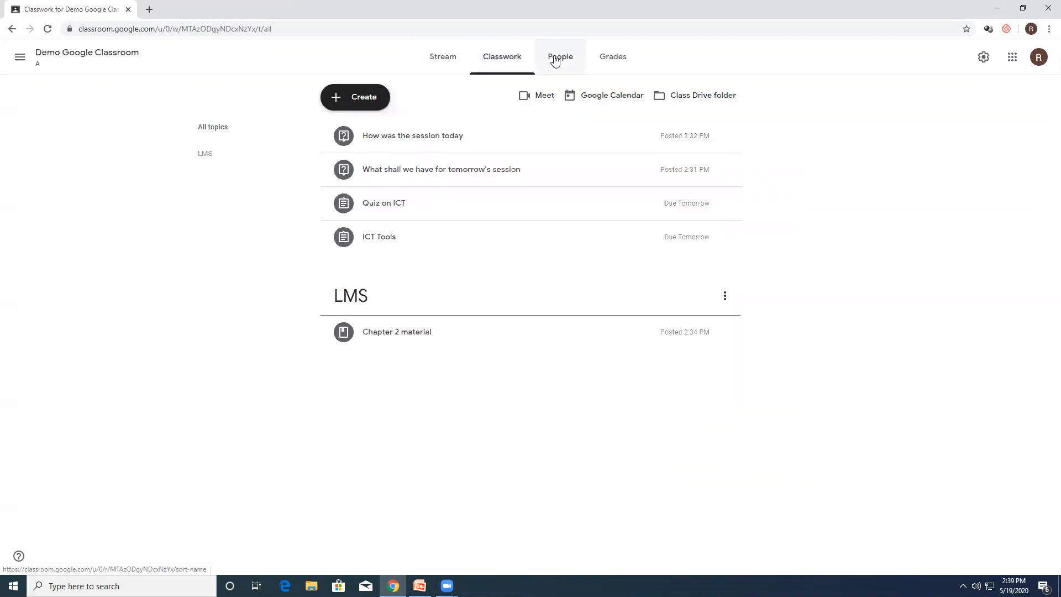
{"action": "left_click", "coordinate": [557, 60]}
{"action": "left_click", "coordinate": [611, 60]}
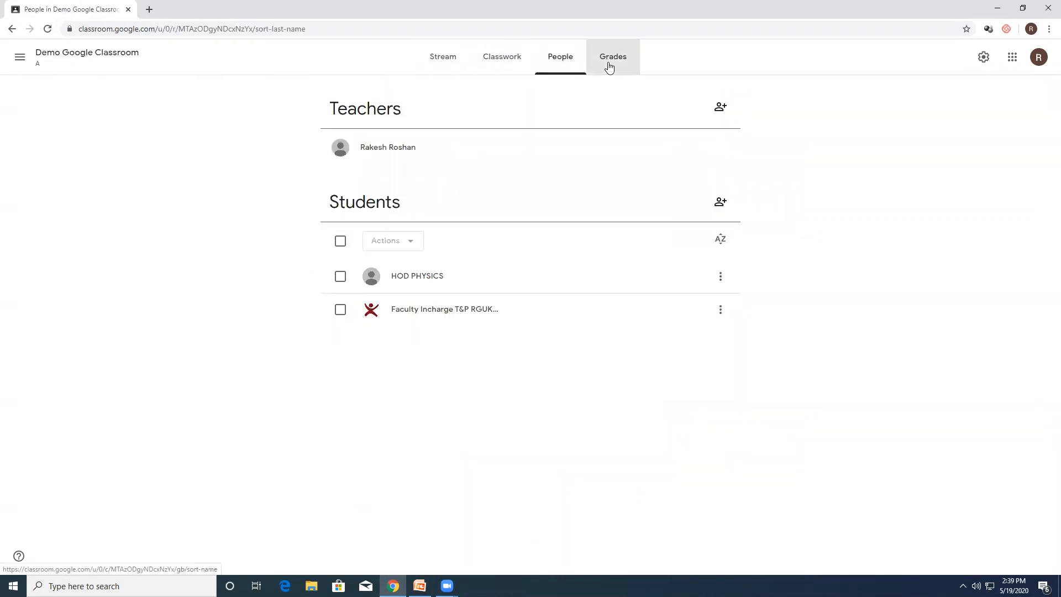
{"action": "left_click", "coordinate": [51, 58]}
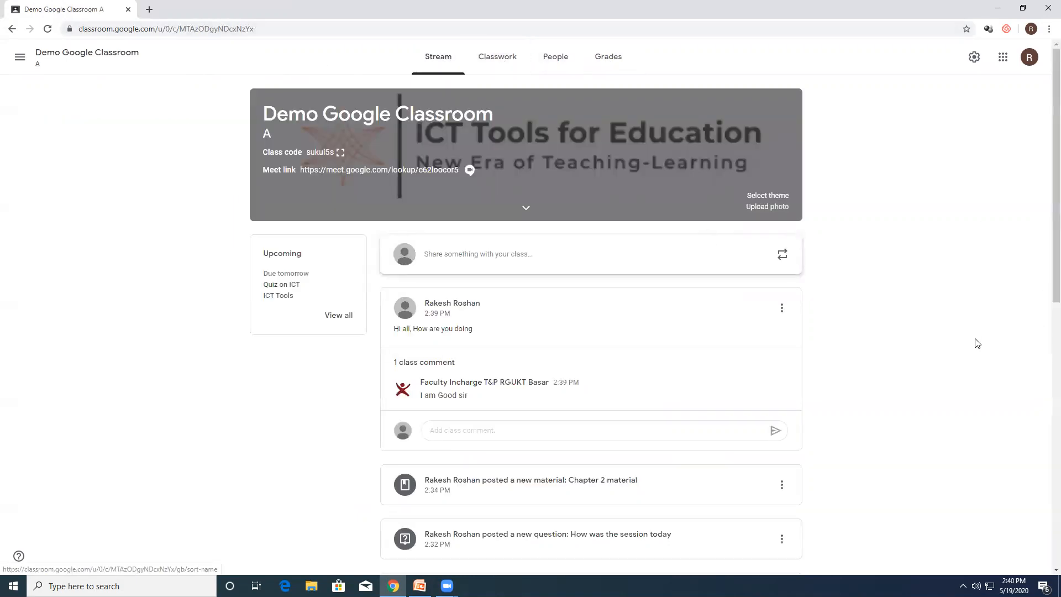
Step: Bring up a blank assignment form from the classwork page to view its fields, and close it without assigning
{"action": "left_click", "coordinate": [497, 62]}
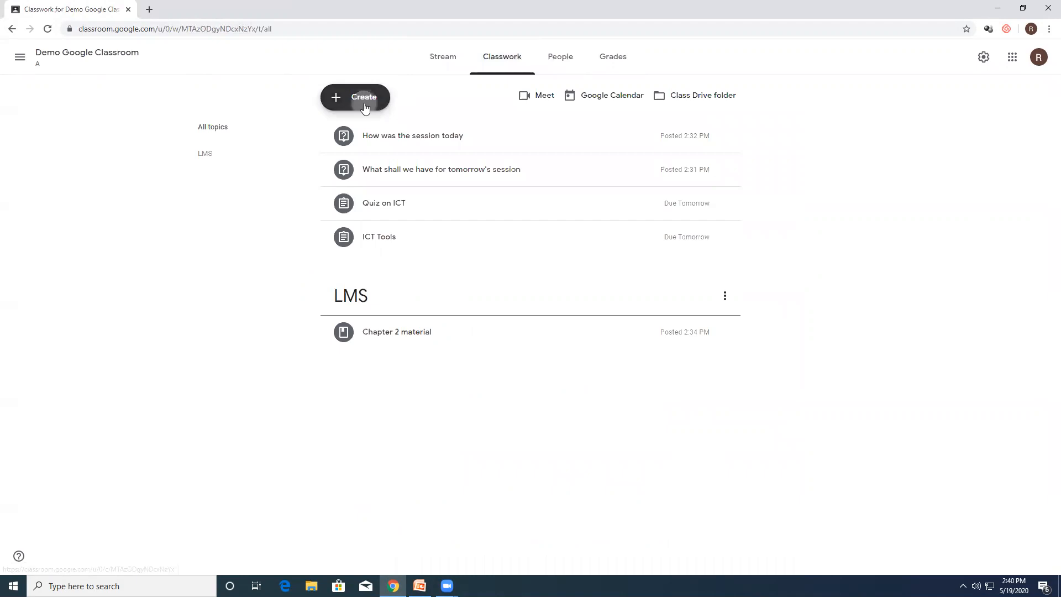
{"action": "left_click", "coordinate": [356, 97]}
{"action": "left_click", "coordinate": [369, 127]}
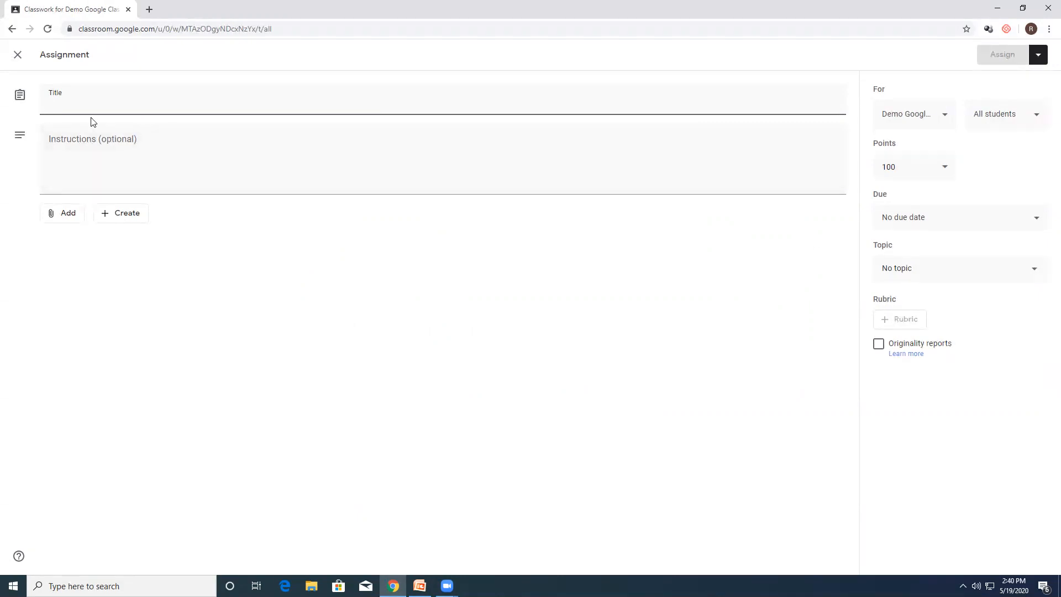
{"action": "left_click", "coordinate": [18, 54]}
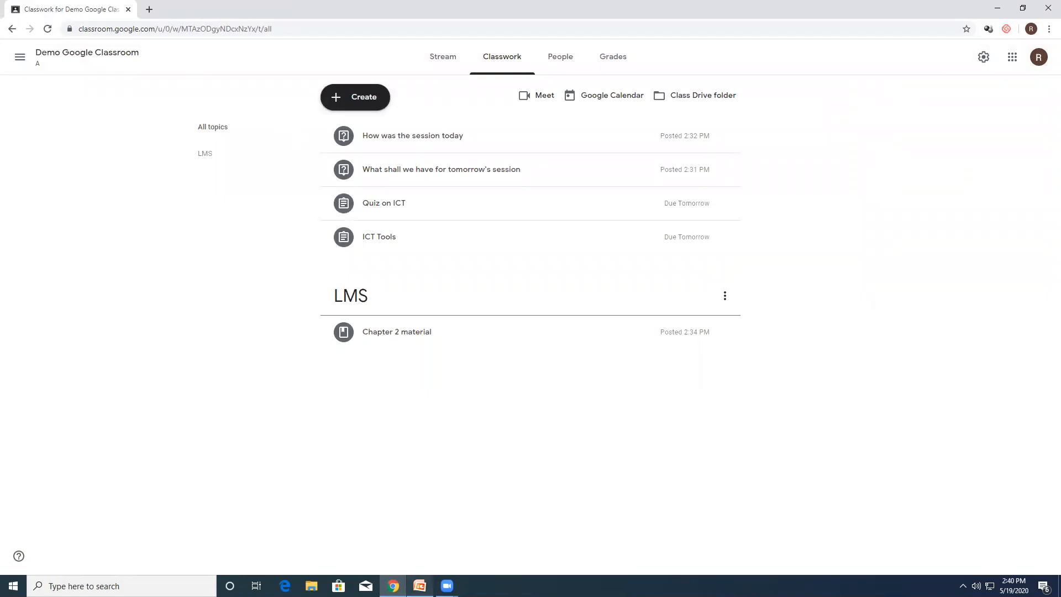
Step: Switch to the ICT Google Classroom presentation in PowerPoint
{"action": "mouse_move", "coordinate": [419, 584]}
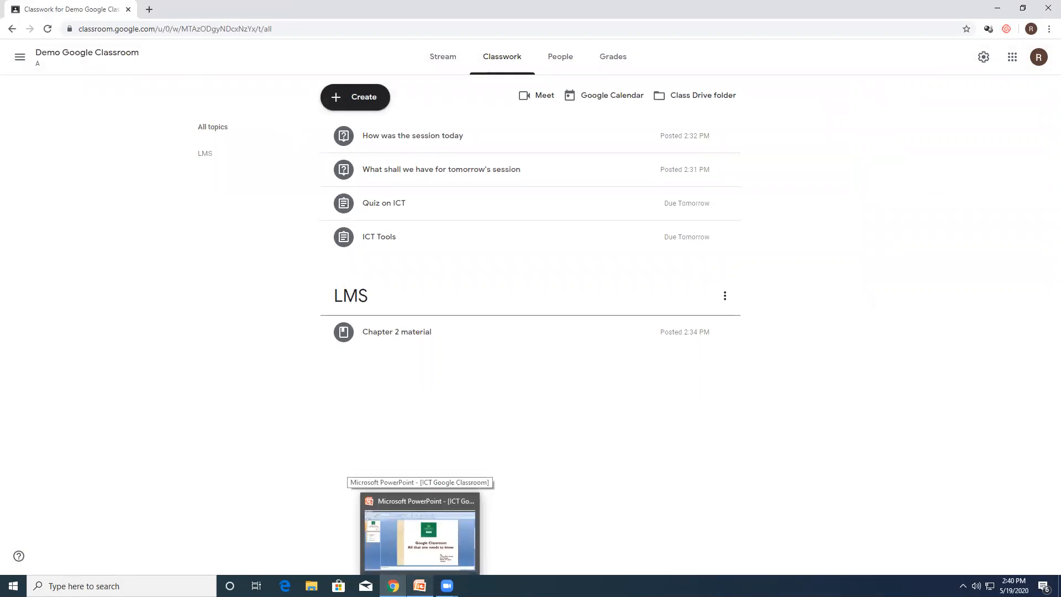
{"action": "left_click", "coordinate": [419, 584]}
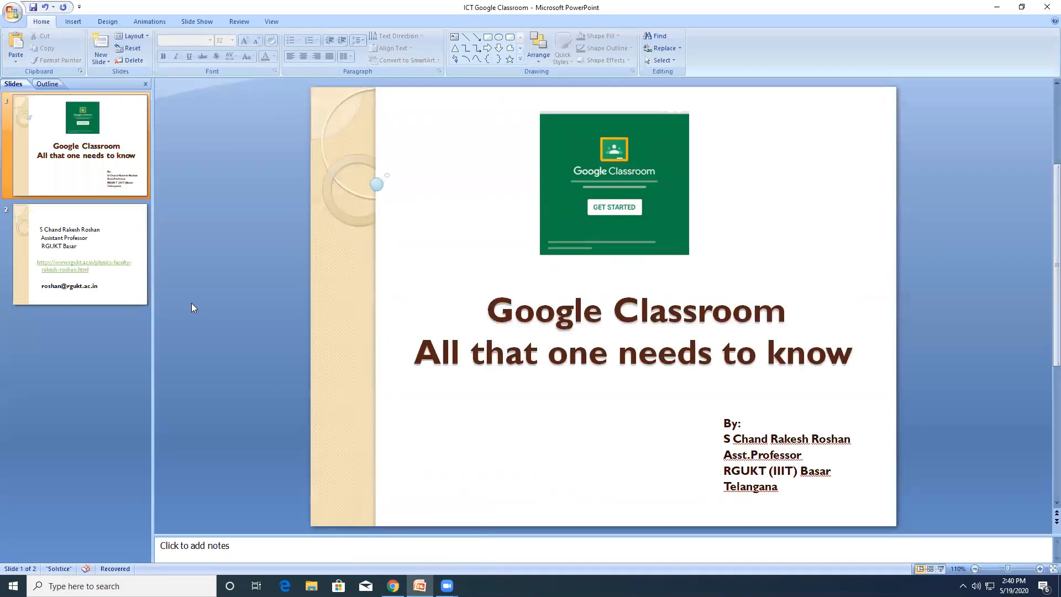